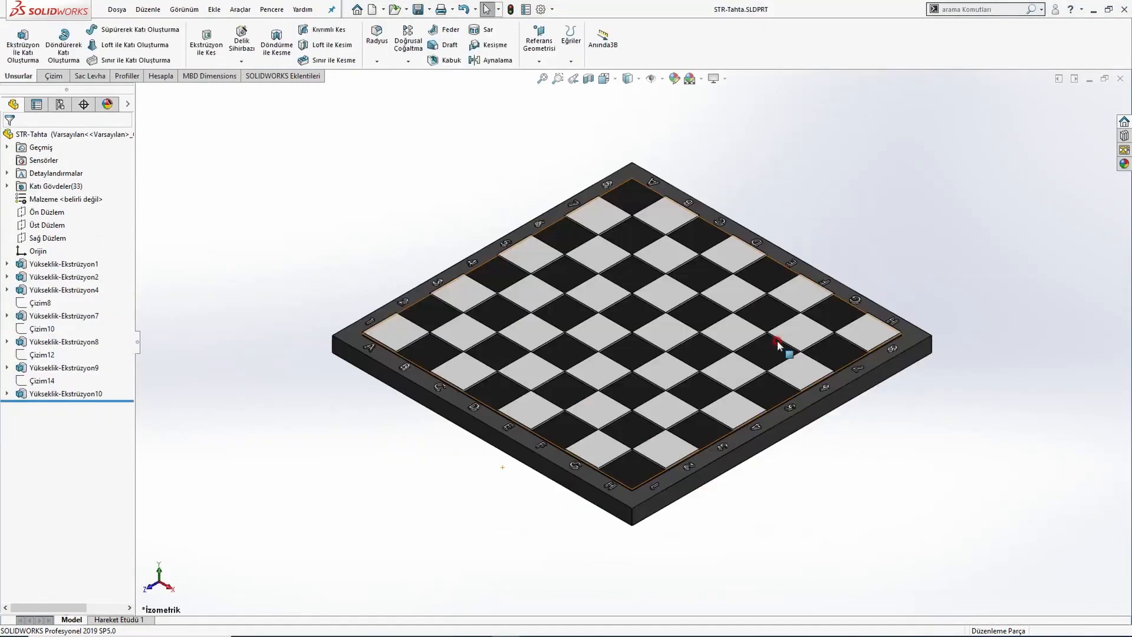
# Examine the finished chessboard model from several views and its dimensioned drawing in the STR-Tahta PDF.
pyautogui.moveTo(562, 385); pyautogui.dragTo(610, 352, button='middle')
pyautogui.hotkey('ctrl', '5')
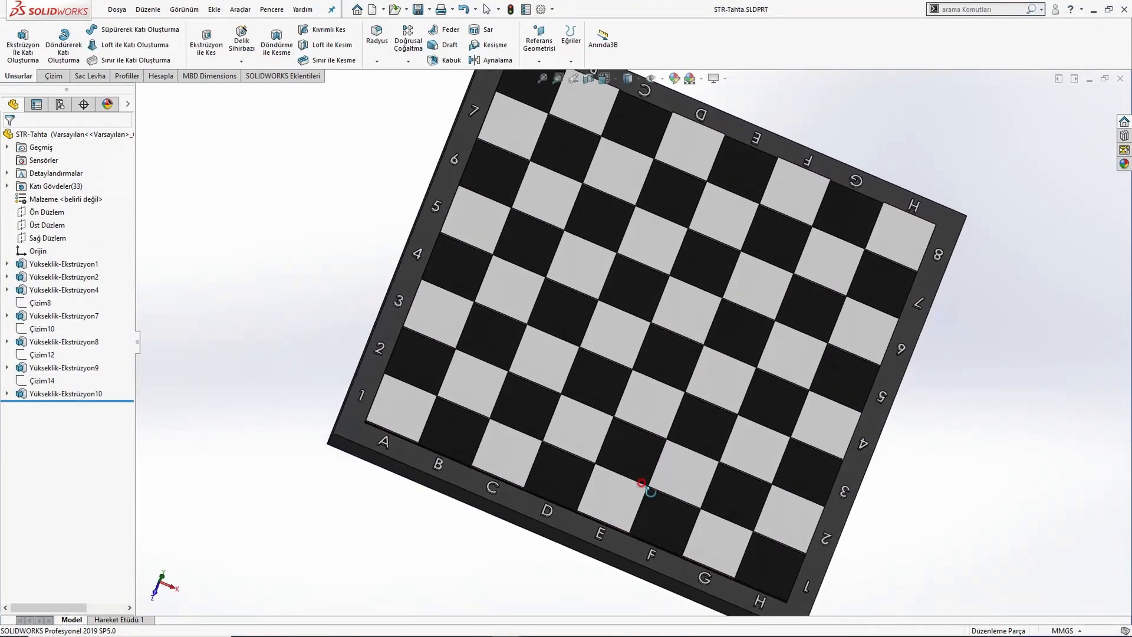
pyautogui.scroll(2, 601, 266)
pyautogui.scroll(-1, 756, 354)
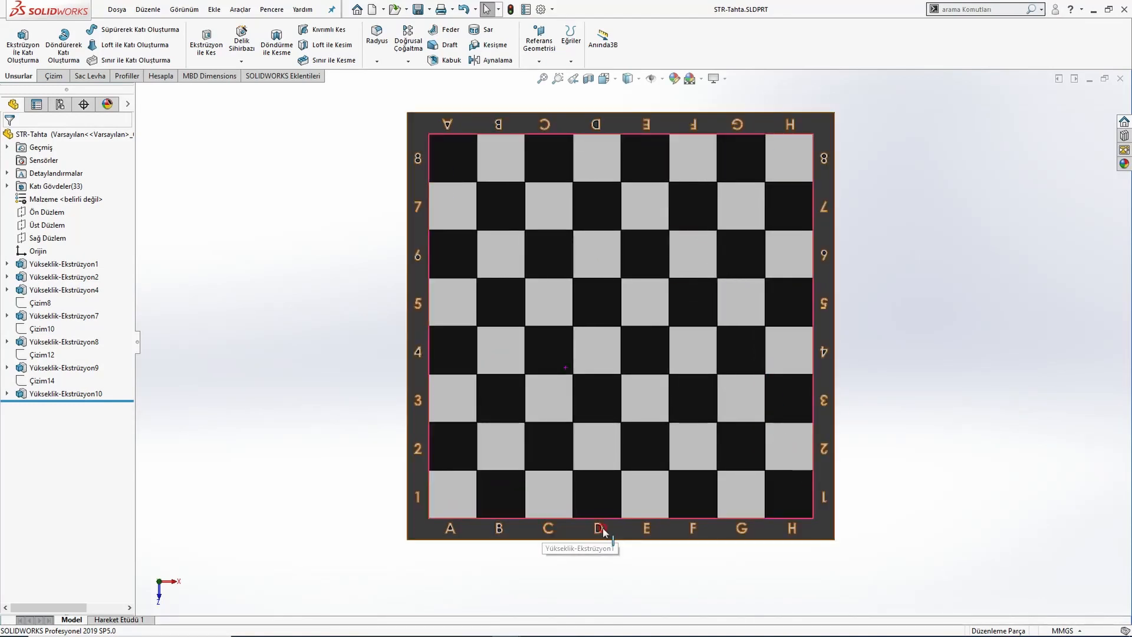
pyautogui.moveTo(870, 389); pyautogui.dragTo(847, 336, button='middle')
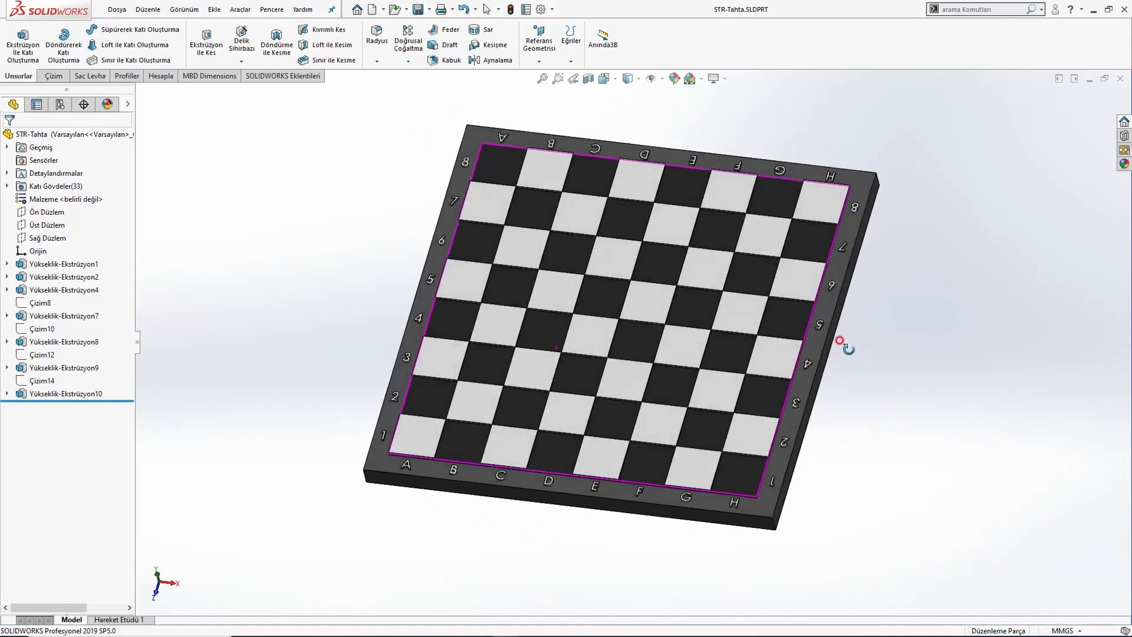
pyautogui.hotkey('ctrl', 'Tab')
pyautogui.hotkey('ctrl', 'Tab')
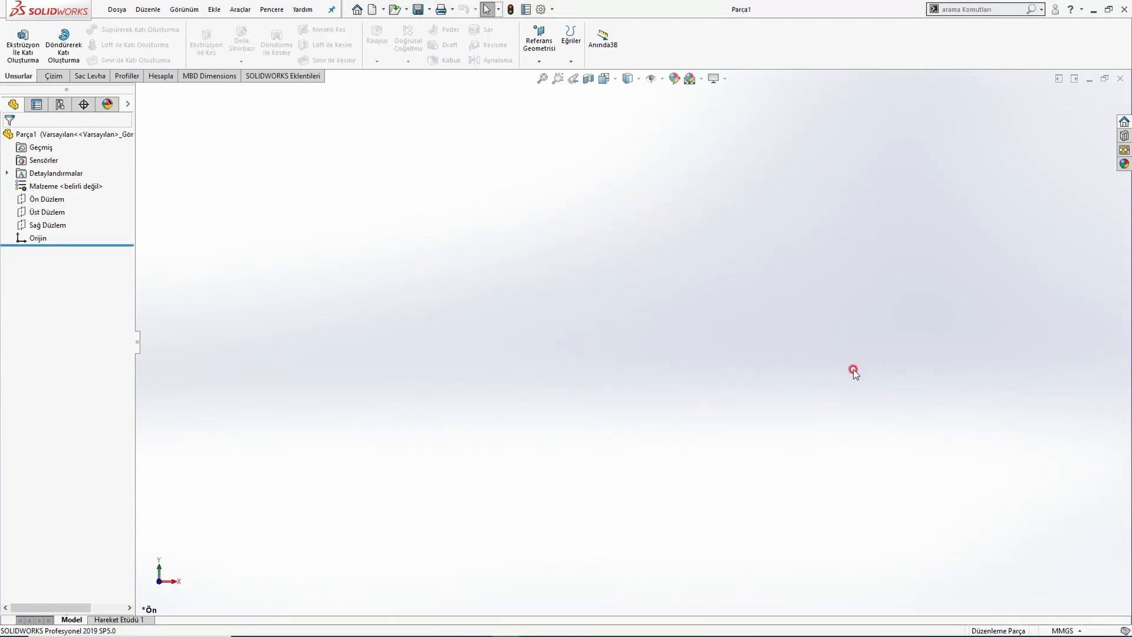
pyautogui.hotkey('alt', 'Tab')
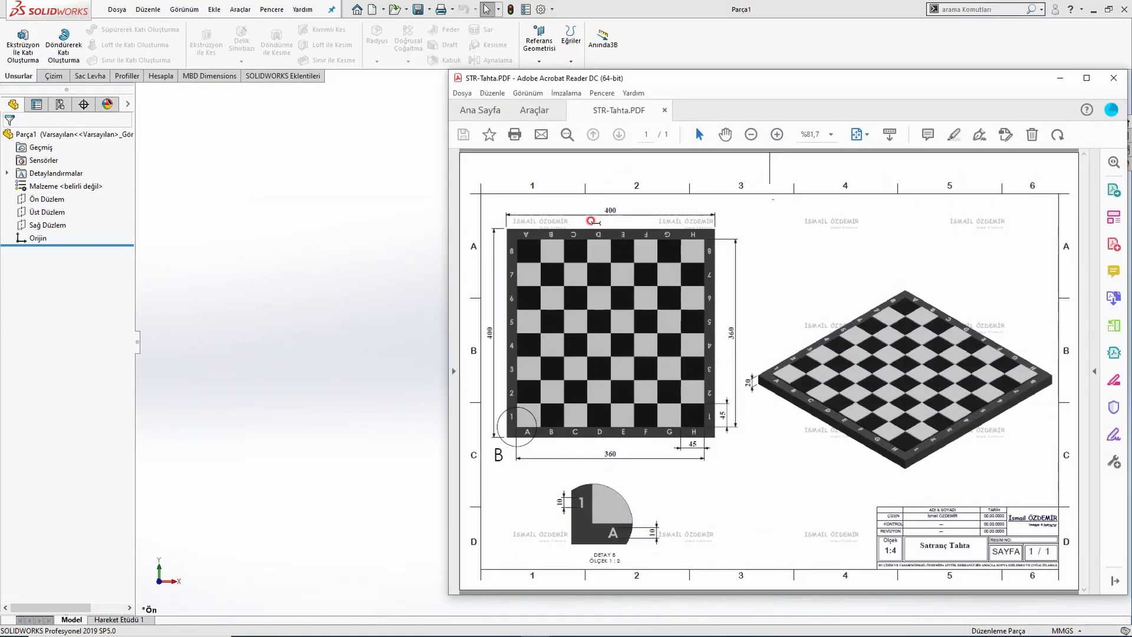
# In the empty SOLIDWORKS part, sketch a 400 mm square centred on the origin on the Top Plane (Üst Düzlem).
pyautogui.click(271, 277)
pyautogui.click(50, 213)
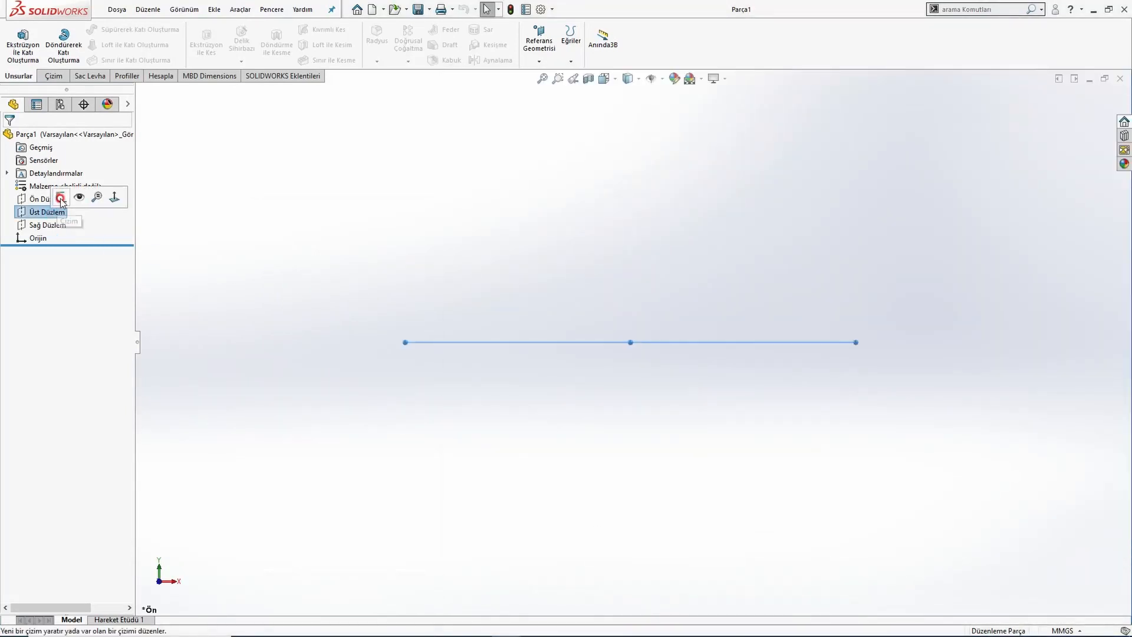
pyautogui.click(59, 194)
pyautogui.click(97, 44)
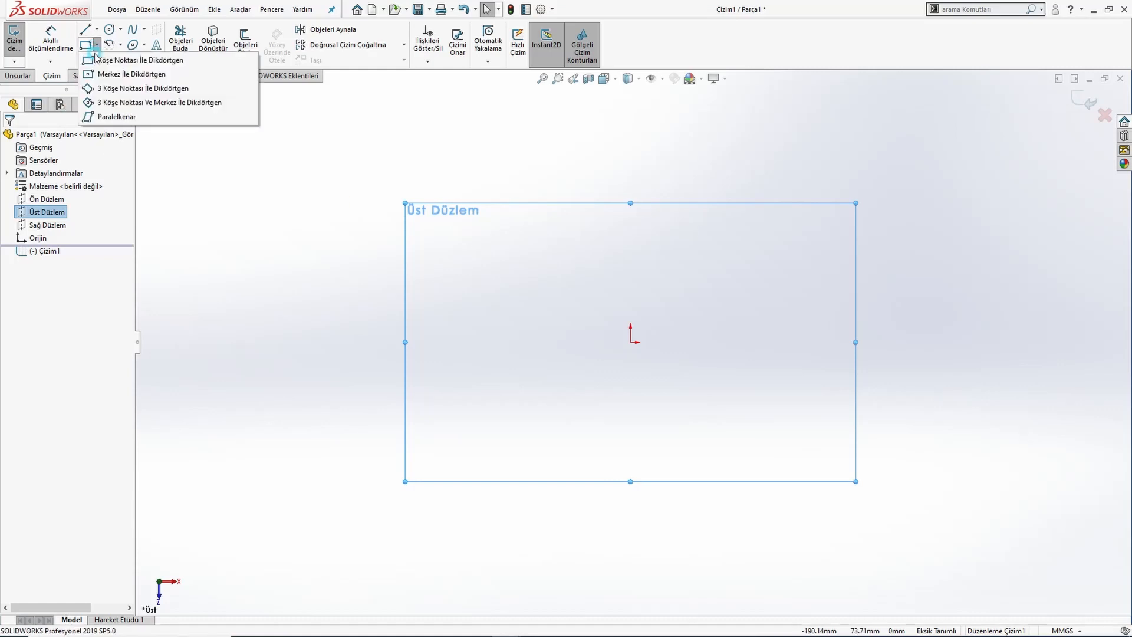
pyautogui.click(118, 73)
pyautogui.click(630, 342)
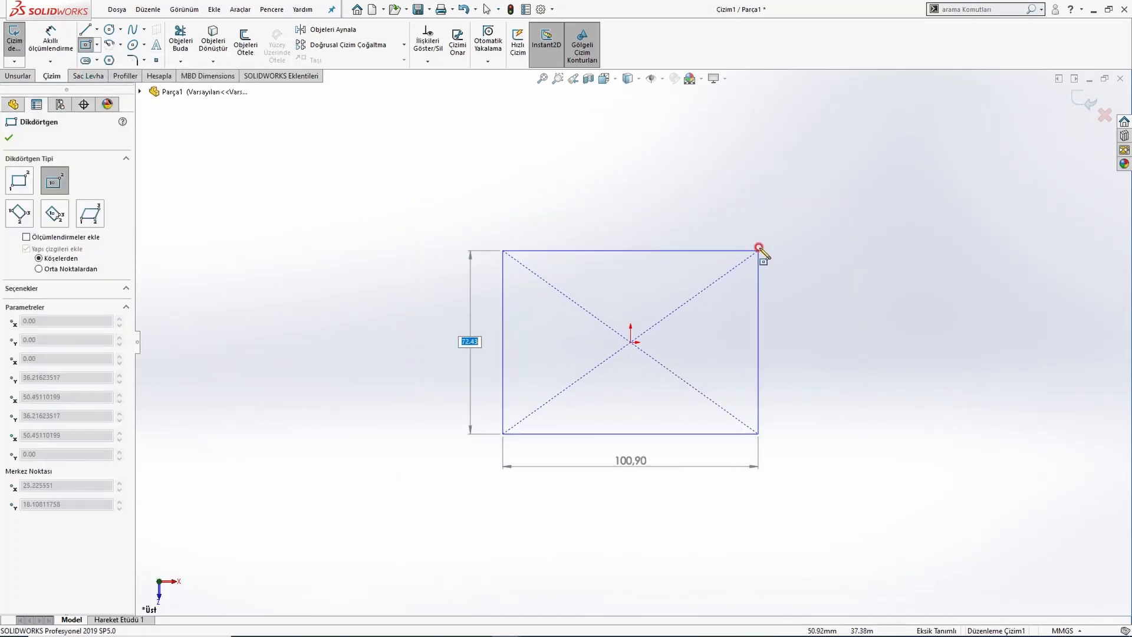
pyautogui.press('Return')
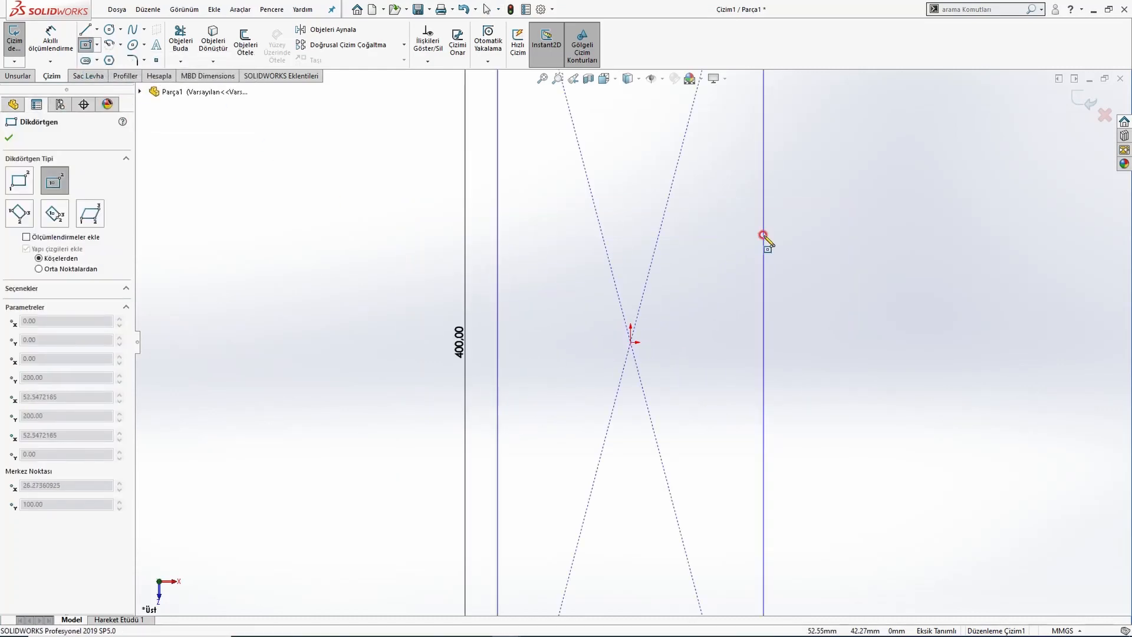
pyautogui.click(762, 235)
pyautogui.press('f')
pyautogui.press('Escape')
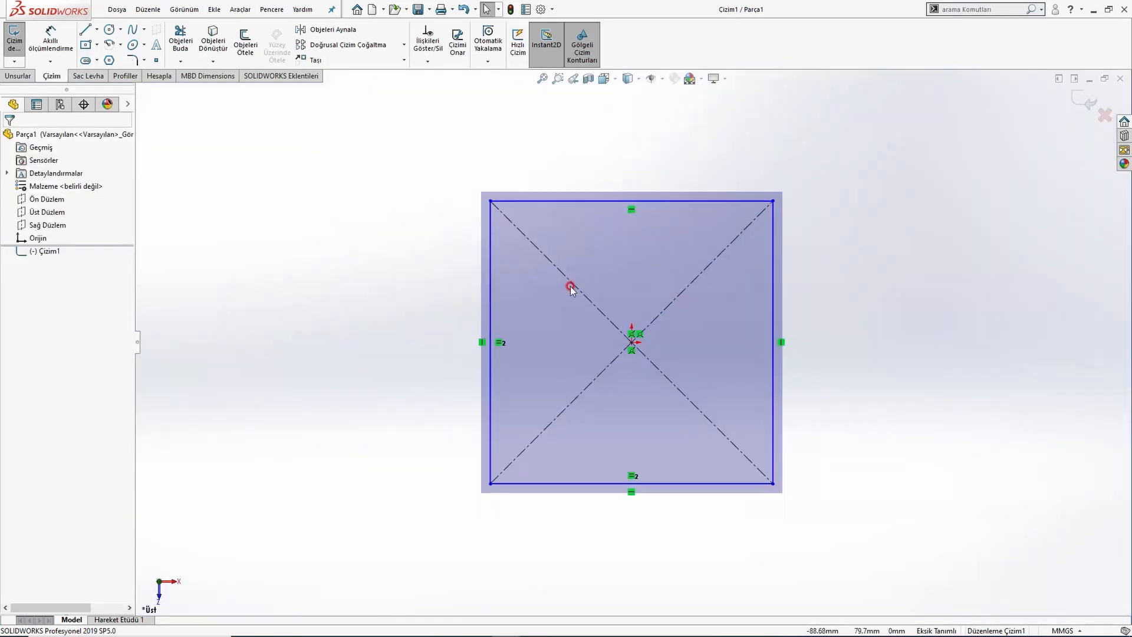
# Dimension the square's vertical side at 400 mm to fully define the sketch.
pyautogui.click(500, 342)
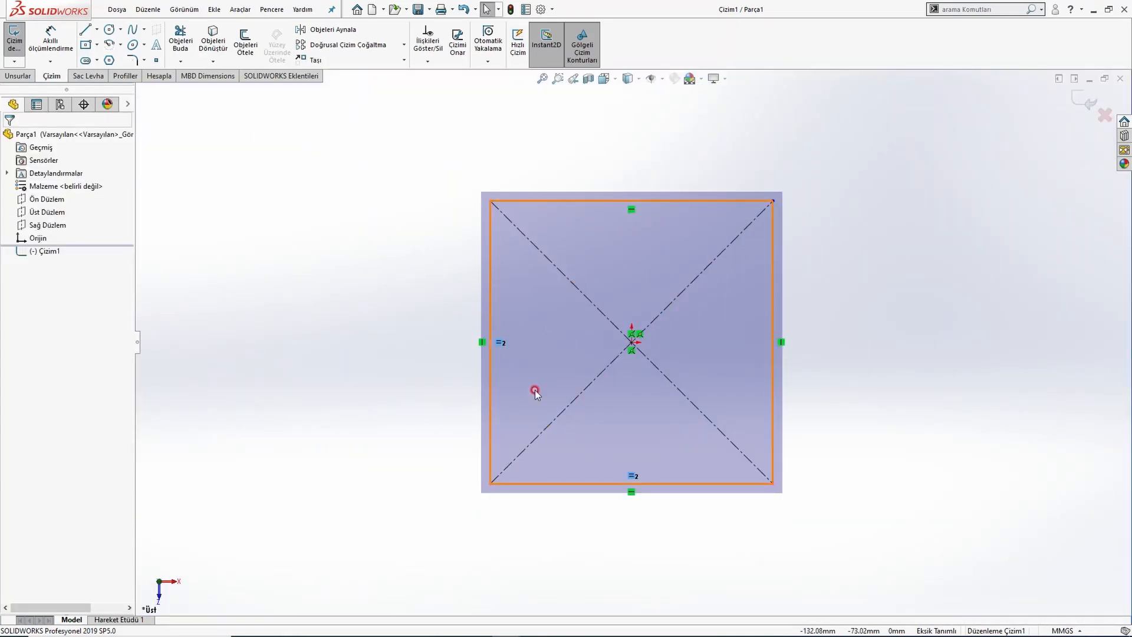
pyautogui.click(51, 41)
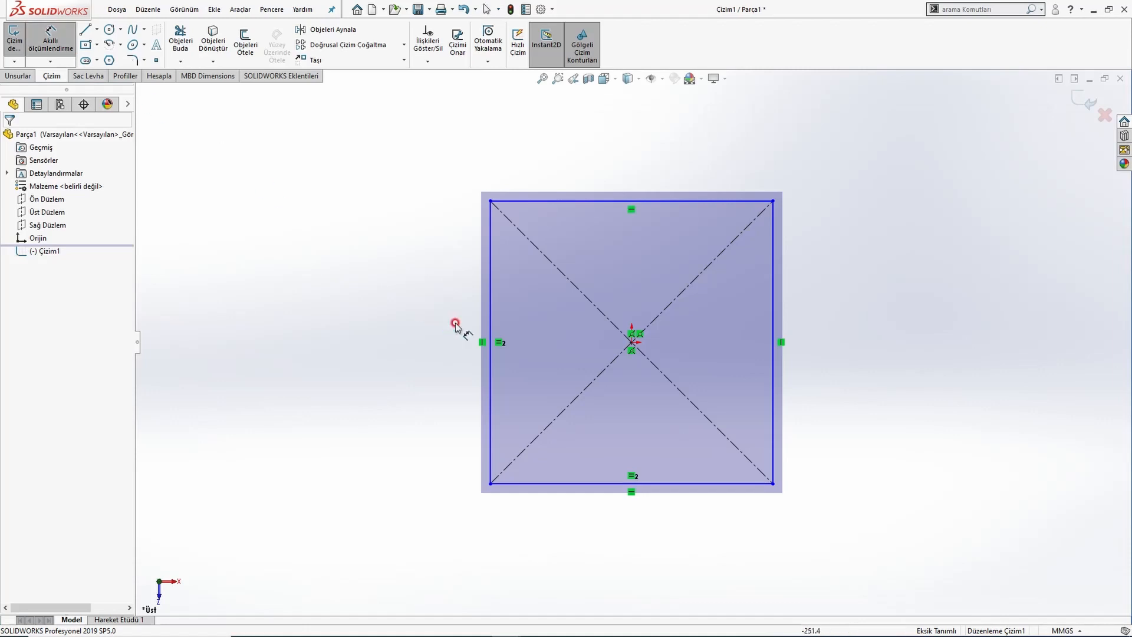
pyautogui.click(492, 307)
pyautogui.click(423, 327)
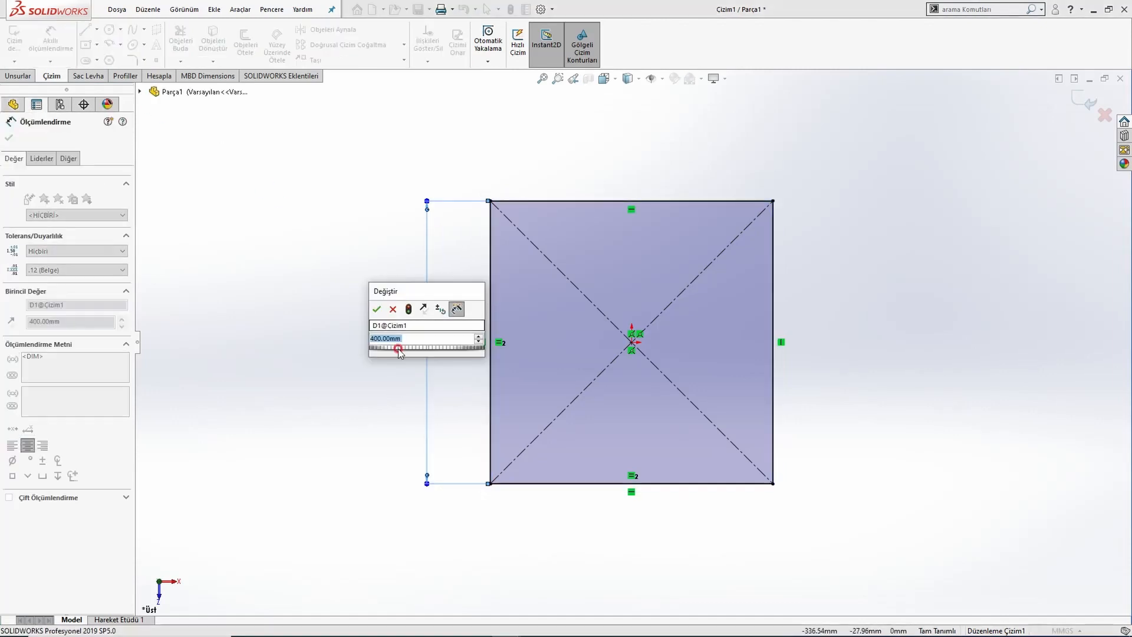
pyautogui.click(381, 306)
pyautogui.press('Escape')
# Check the board thickness in the PDF drawing and extrude the square 20 mm downward from the sketch plane.
pyautogui.hotkey('alt', 'Tab')
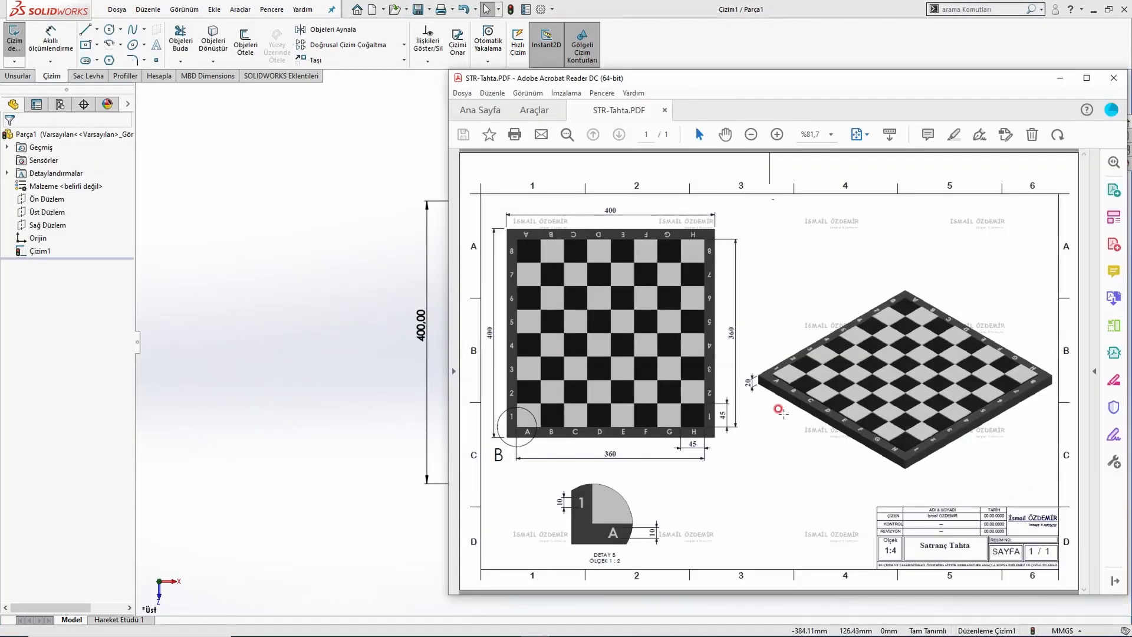
pyautogui.click(273, 292)
pyautogui.click(18, 75)
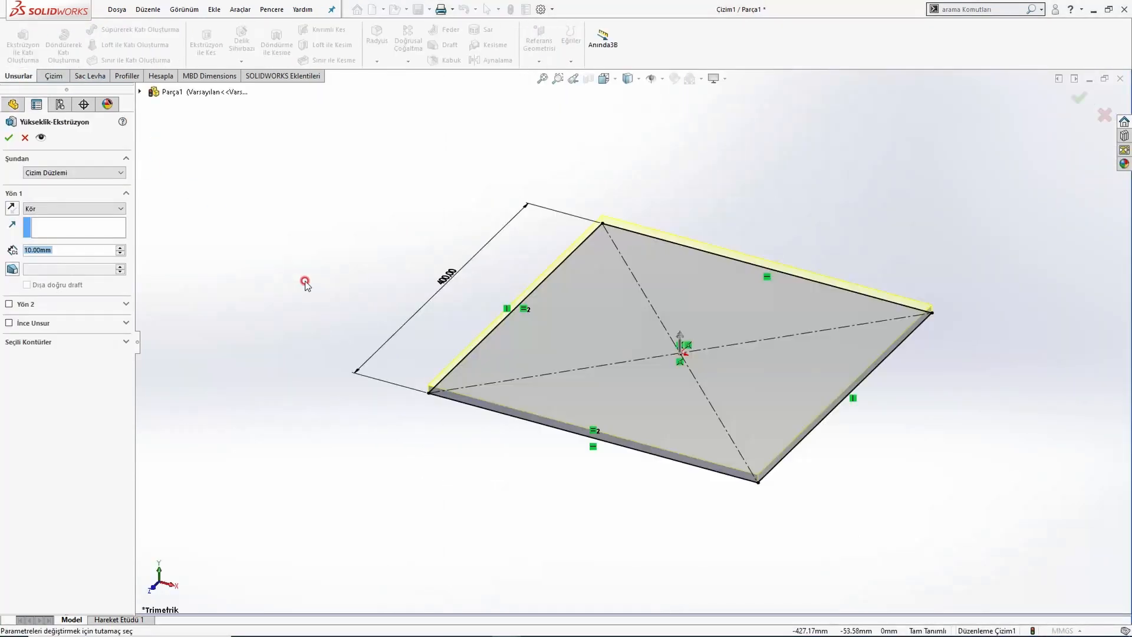
pyautogui.click(121, 247)
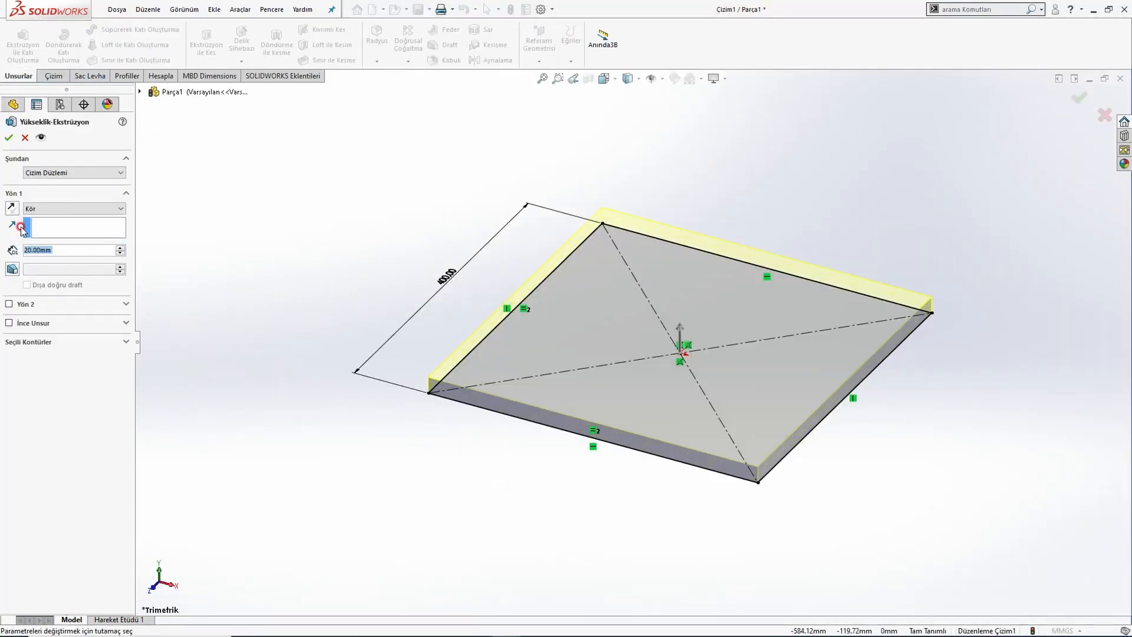
pyautogui.click(11, 208)
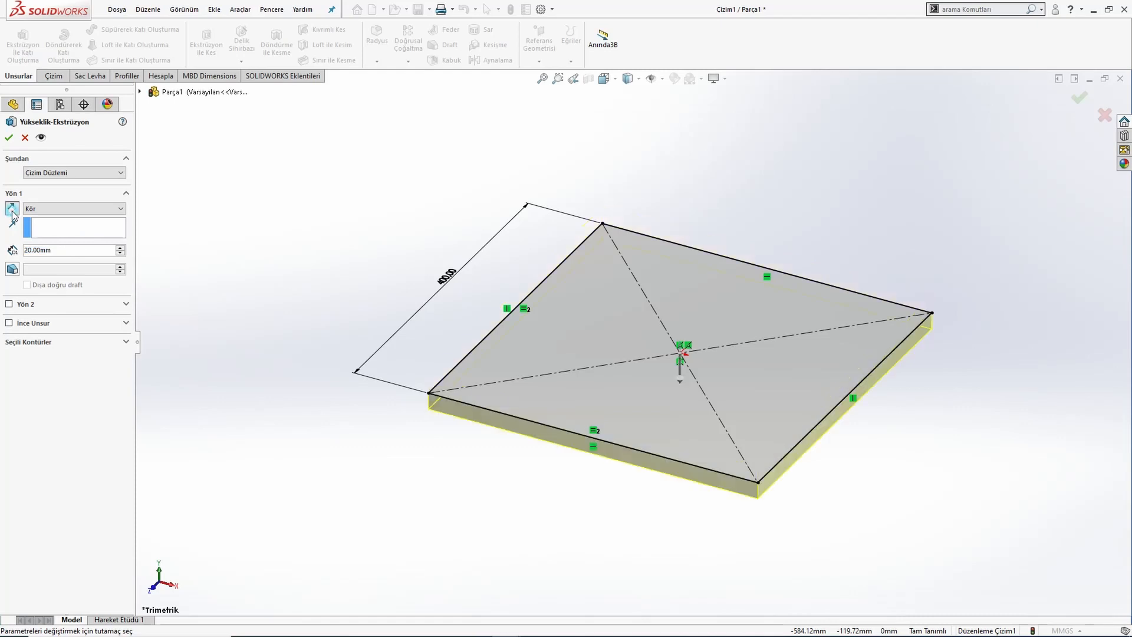
pyautogui.click(9, 138)
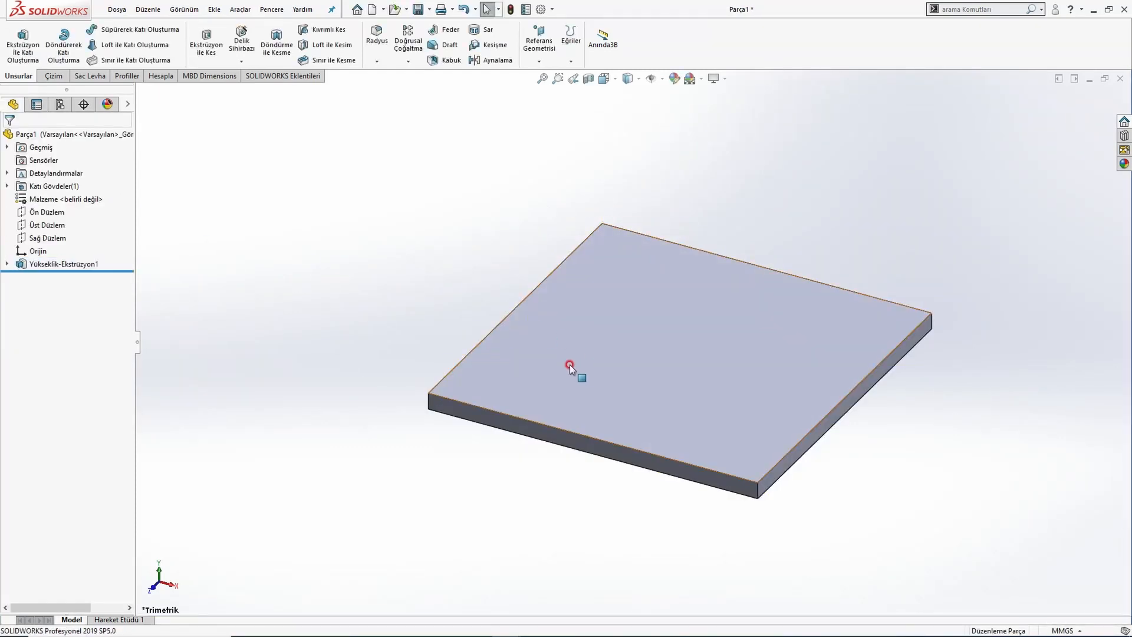
# Consult the PDF drawing and sketch a 360 mm square centred on the origin on the plate's top face.
pyautogui.hotkey('alt', 'Tab')
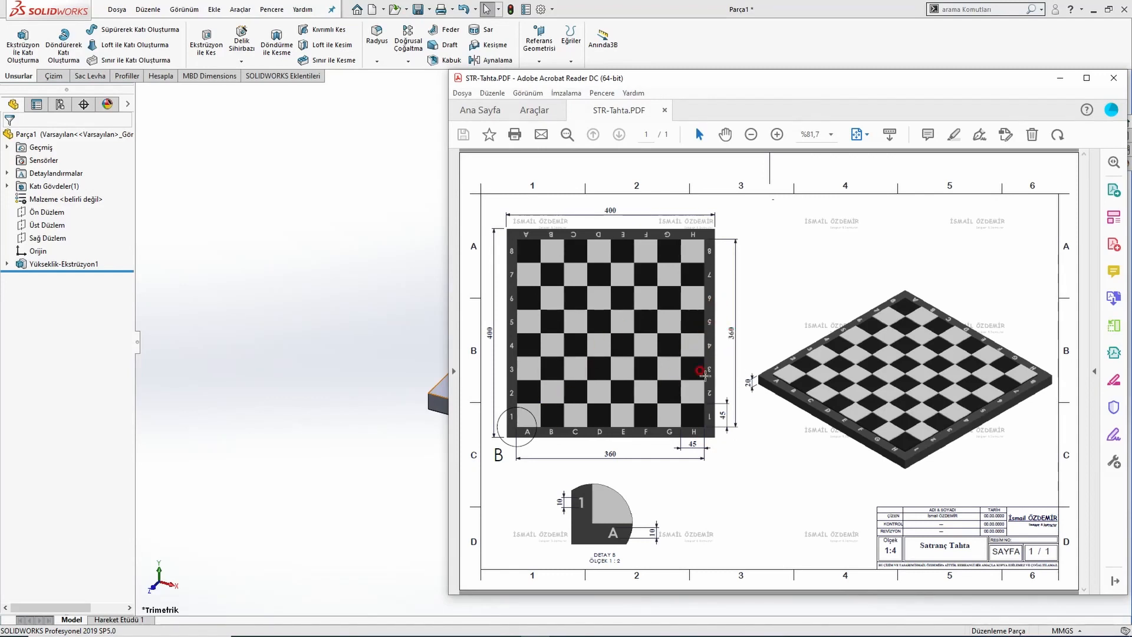
pyautogui.hotkey('alt', 'Tab')
pyautogui.click(608, 347)
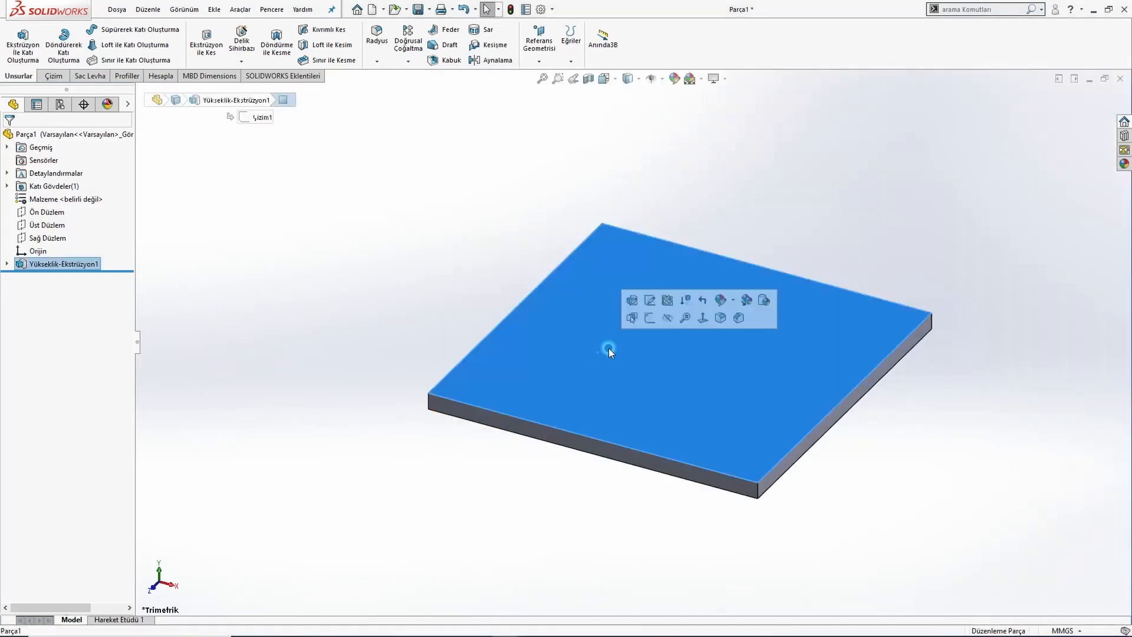
pyautogui.click(650, 320)
pyautogui.click(272, 280)
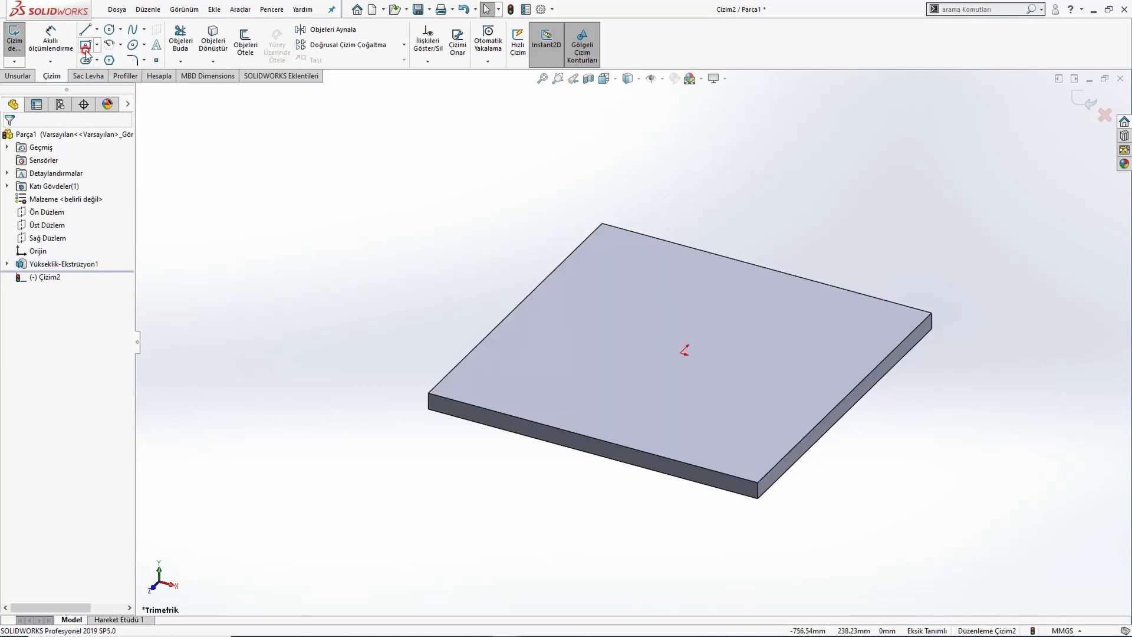
pyautogui.click(86, 48)
pyautogui.click(683, 352)
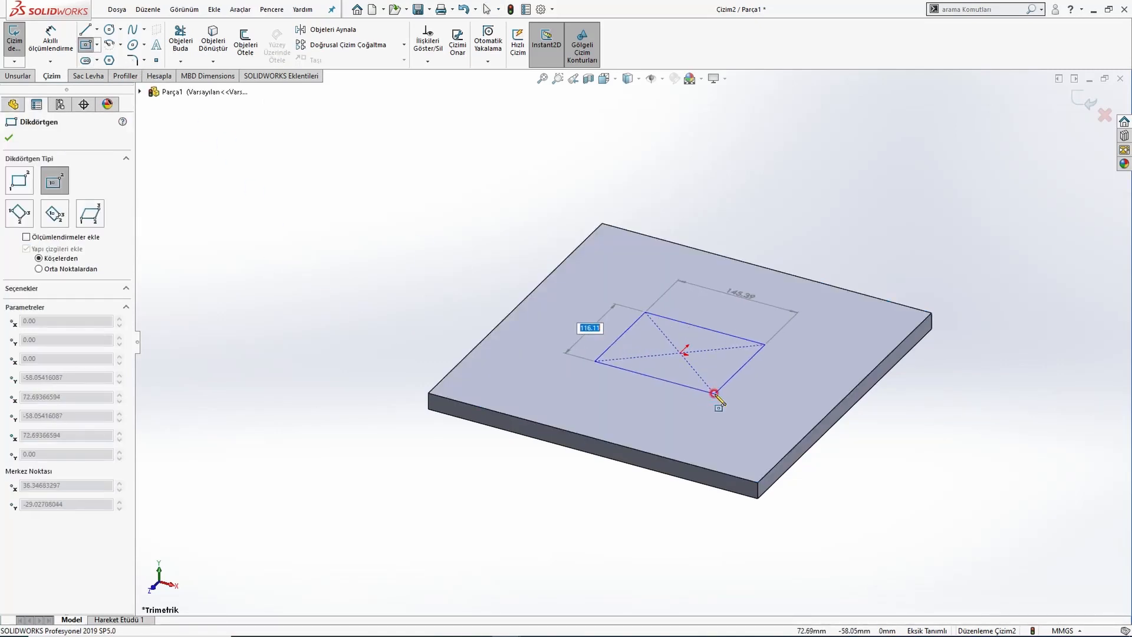
pyautogui.press('Tab')
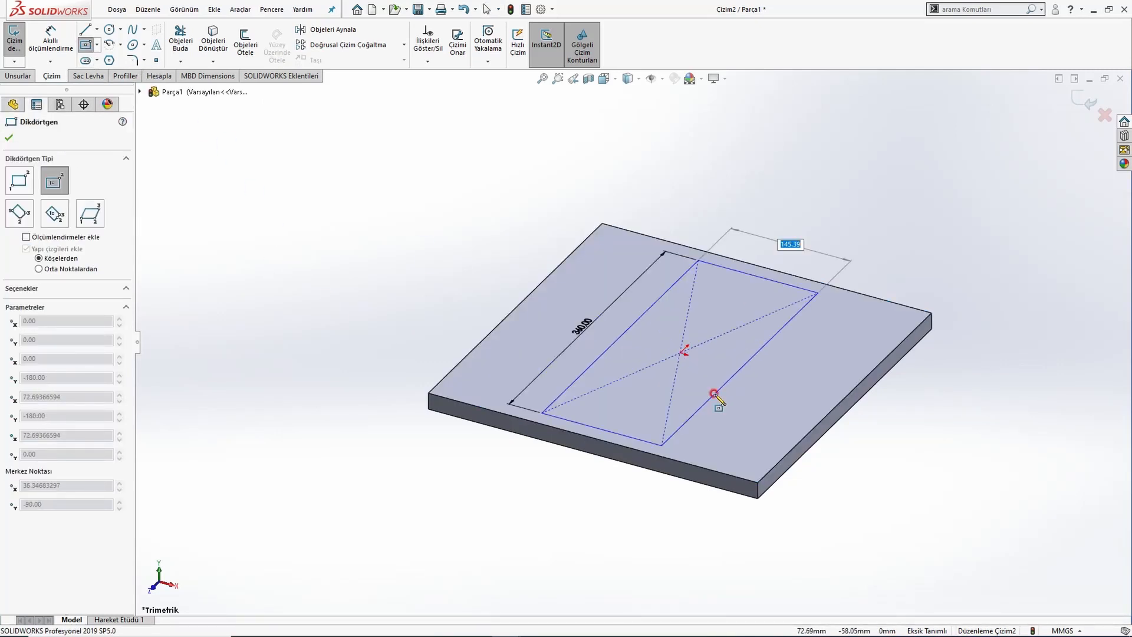
pyautogui.write('360')
pyautogui.press('Return')
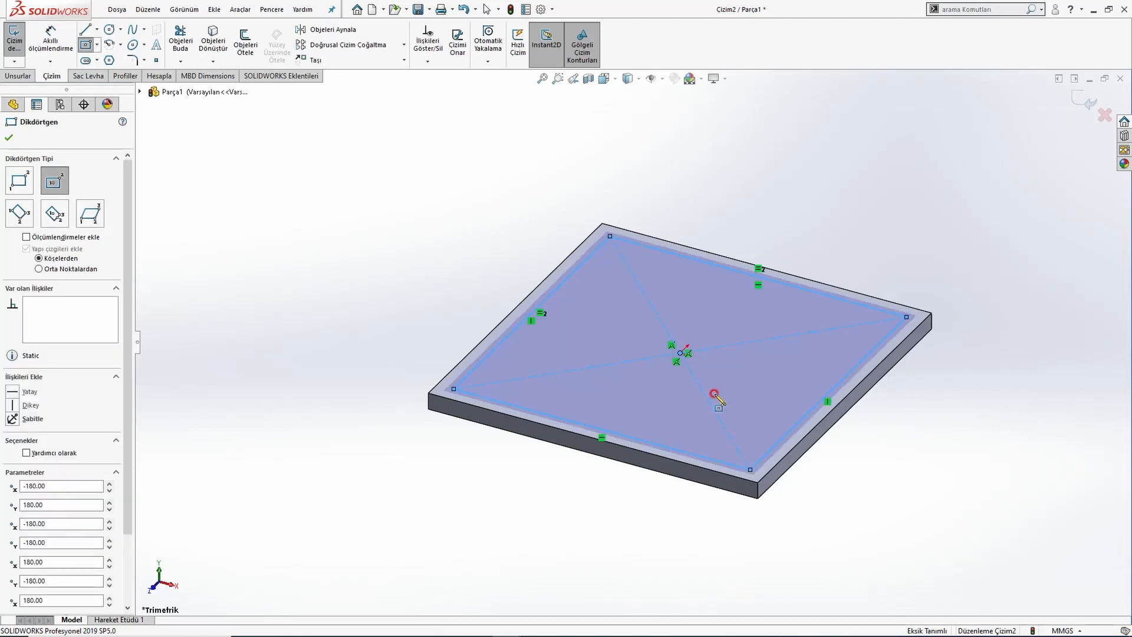
pyautogui.press('Escape')
# Dimension the inner square's vertical side at 360 mm.
pyautogui.hotkey('ctrl', '5')
pyautogui.scroll(-2, 619, 239)
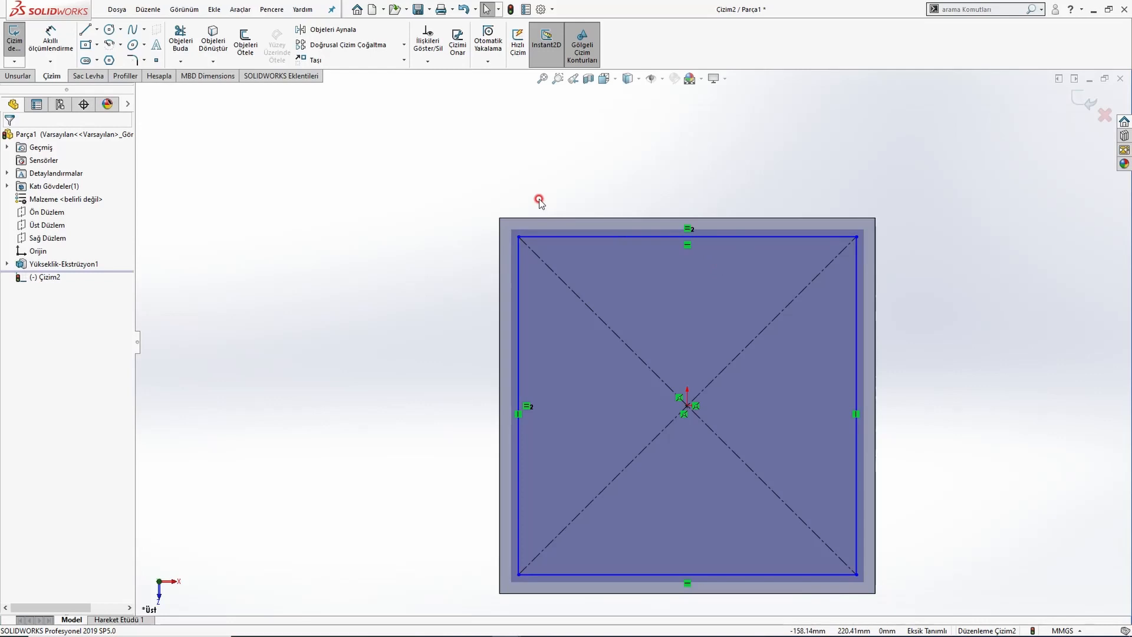
pyautogui.hotkey('ctrl', '7')
pyautogui.hotkey('ctrl', '8')
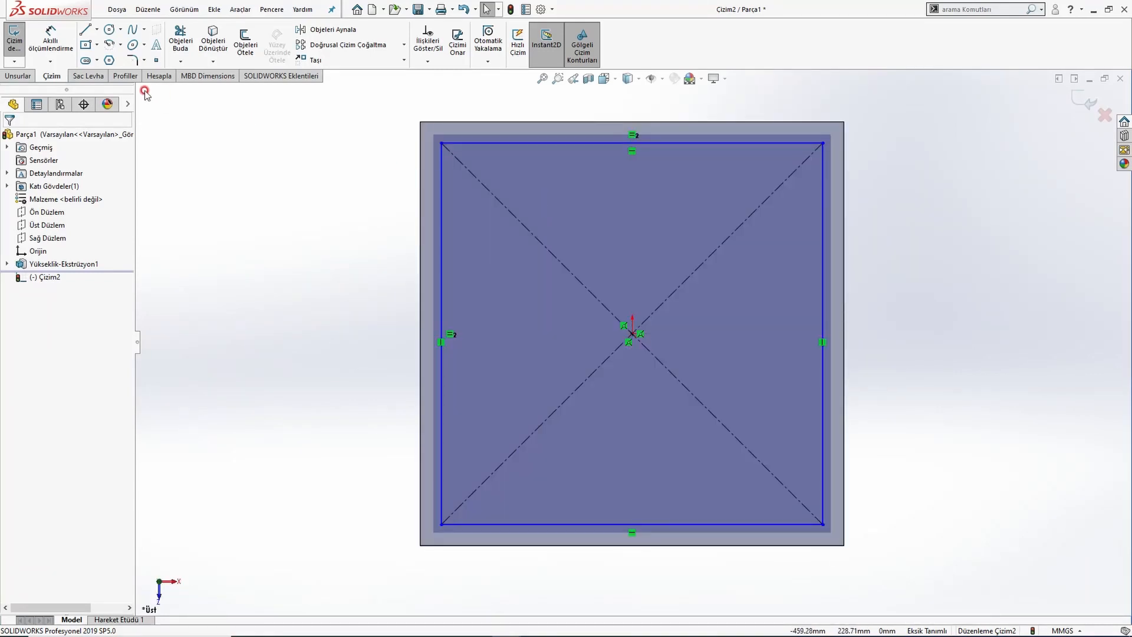
pyautogui.click(50, 40)
pyautogui.click(441, 292)
pyautogui.click(308, 310)
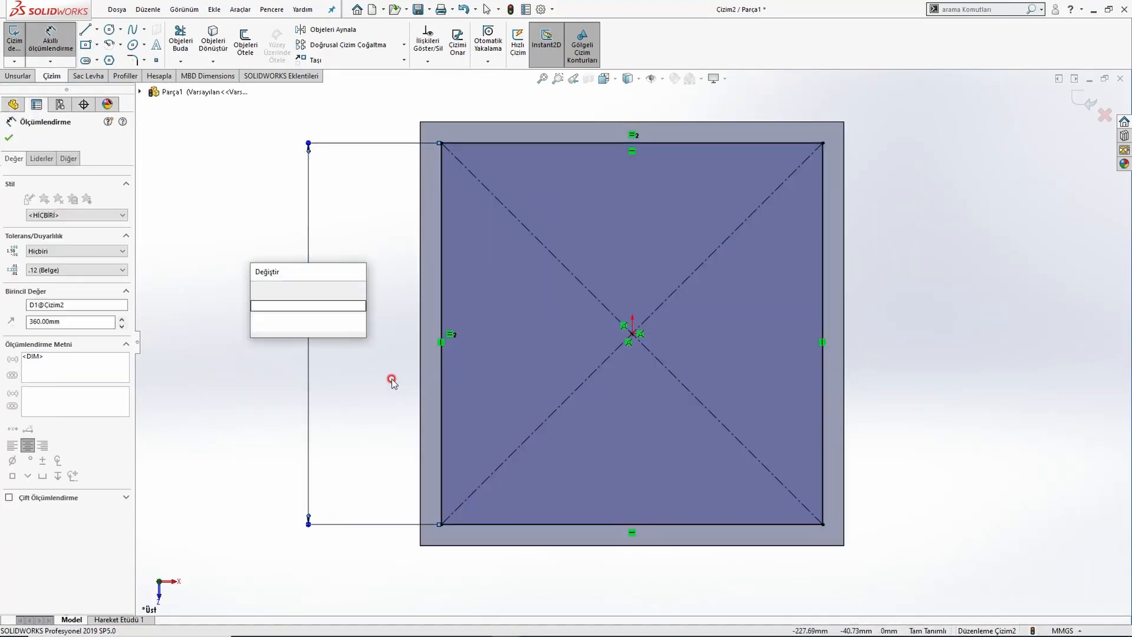
pyautogui.press('Return')
pyautogui.press('Escape')
# Extrude the 360 mm square 1 mm above the plate, merging it with the body.
pyautogui.click(18, 75)
pyautogui.click(23, 44)
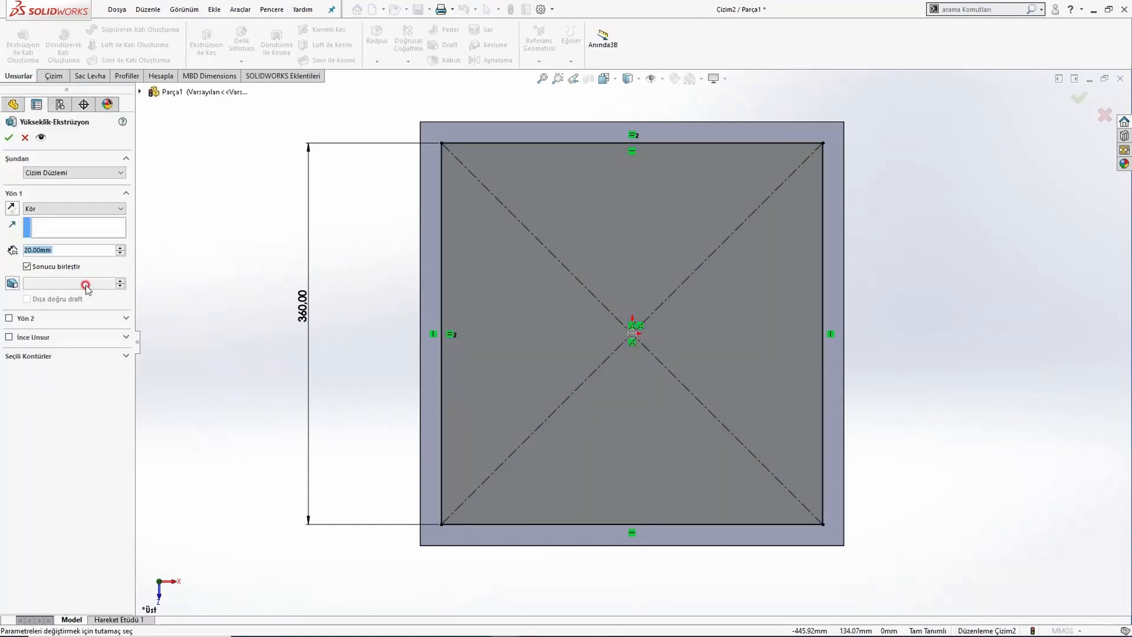
pyautogui.write('1')
pyautogui.press('Return')
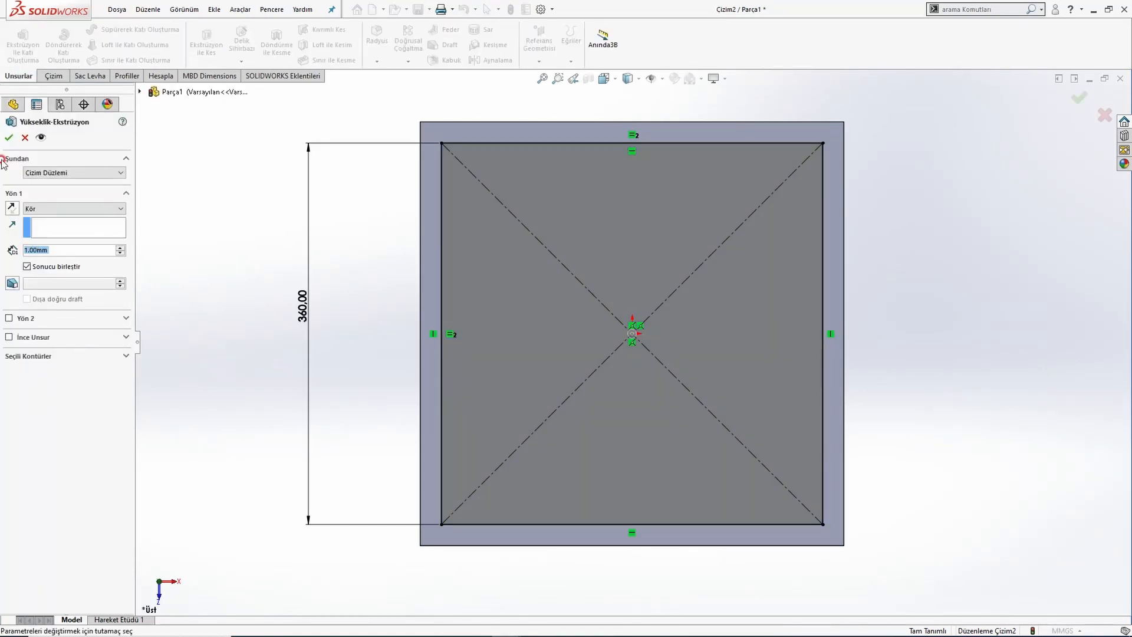
pyautogui.click(8, 139)
pyautogui.click(377, 291)
# Start a sketch on the top face of the raised 360 mm field and check the cell size in the PDF drawing.
pyautogui.moveTo(439, 311); pyautogui.dragTo(476, 303, button='middle')
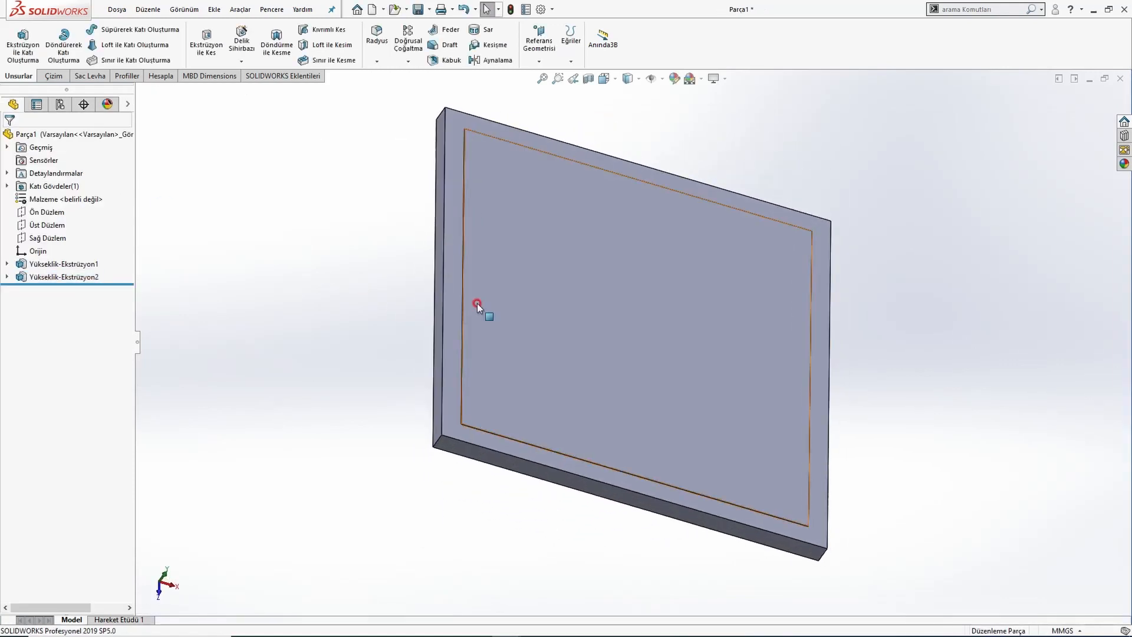
pyautogui.scroll(-4, 477, 417)
pyautogui.scroll(-2, 479, 417)
pyautogui.moveTo(513, 372); pyautogui.dragTo(496, 340, button='middle')
pyautogui.hotkey('ctrl', '5')
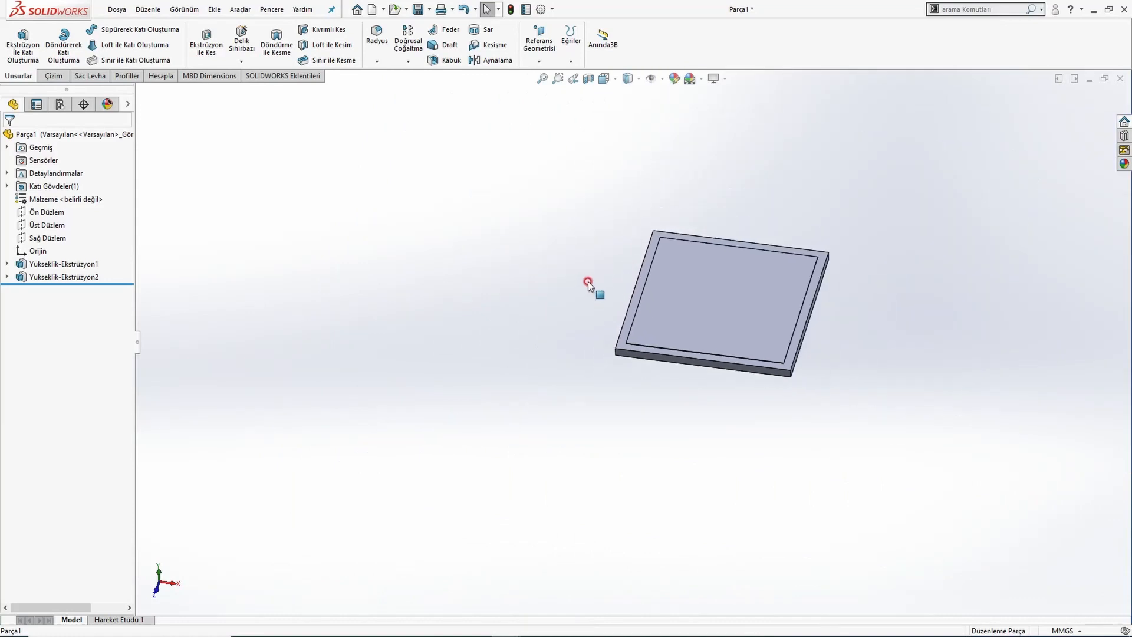
pyautogui.click(666, 296)
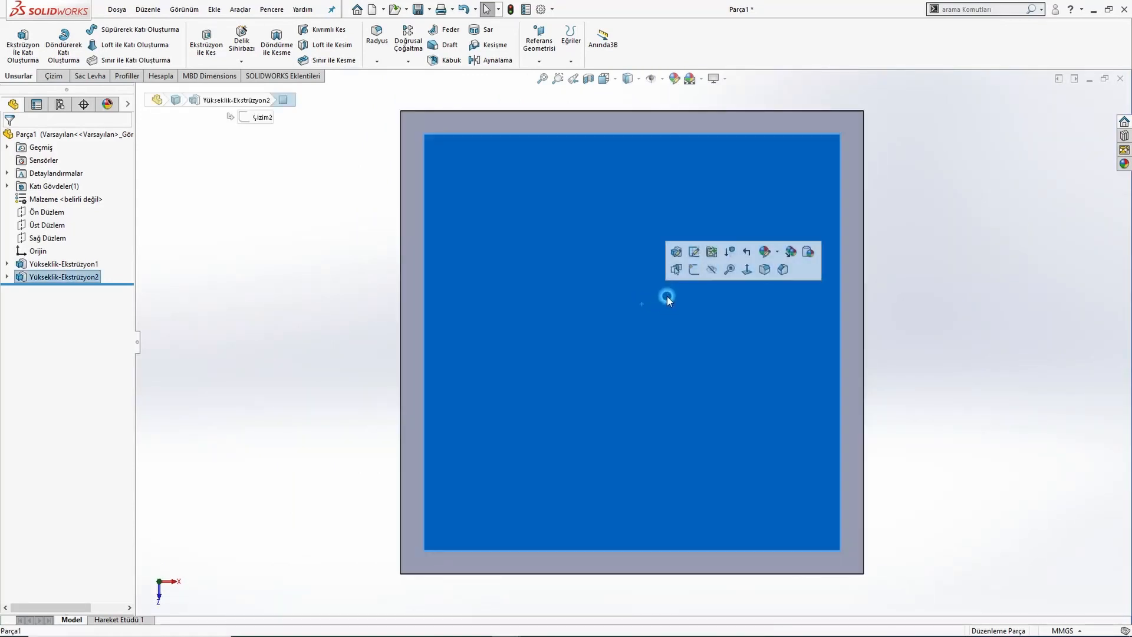
pyautogui.click(689, 268)
pyautogui.hotkey('alt', 'Tab')
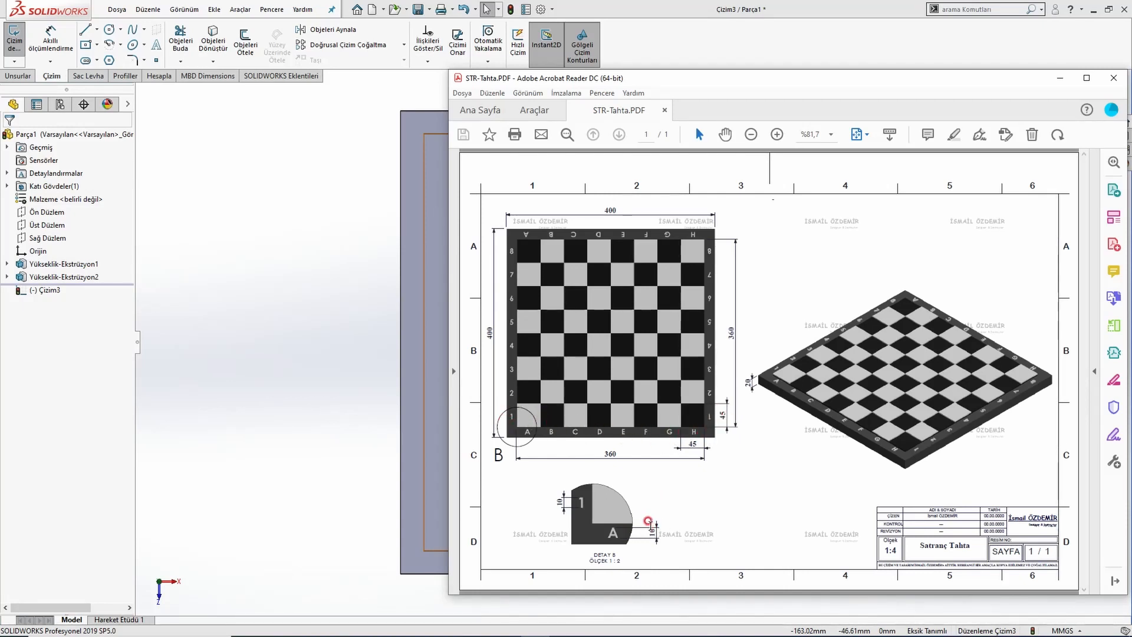
pyautogui.click(144, 246)
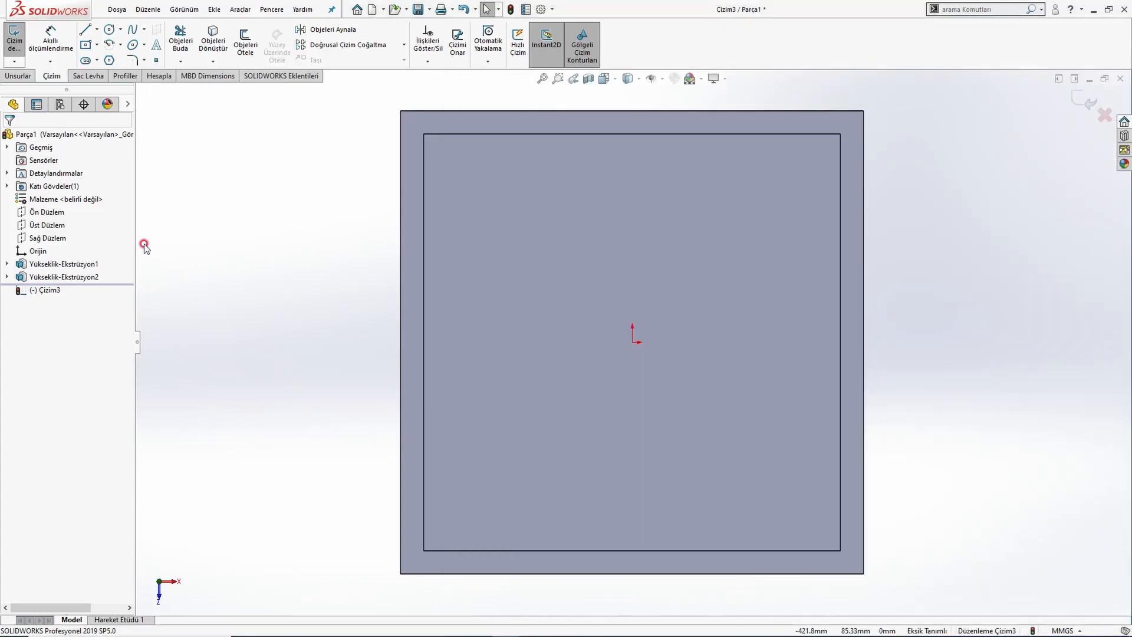
# Sketch a 45 mm corner-rectangle square starting from the raised field's lower-left corner.
pyautogui.click(97, 44)
pyautogui.click(118, 55)
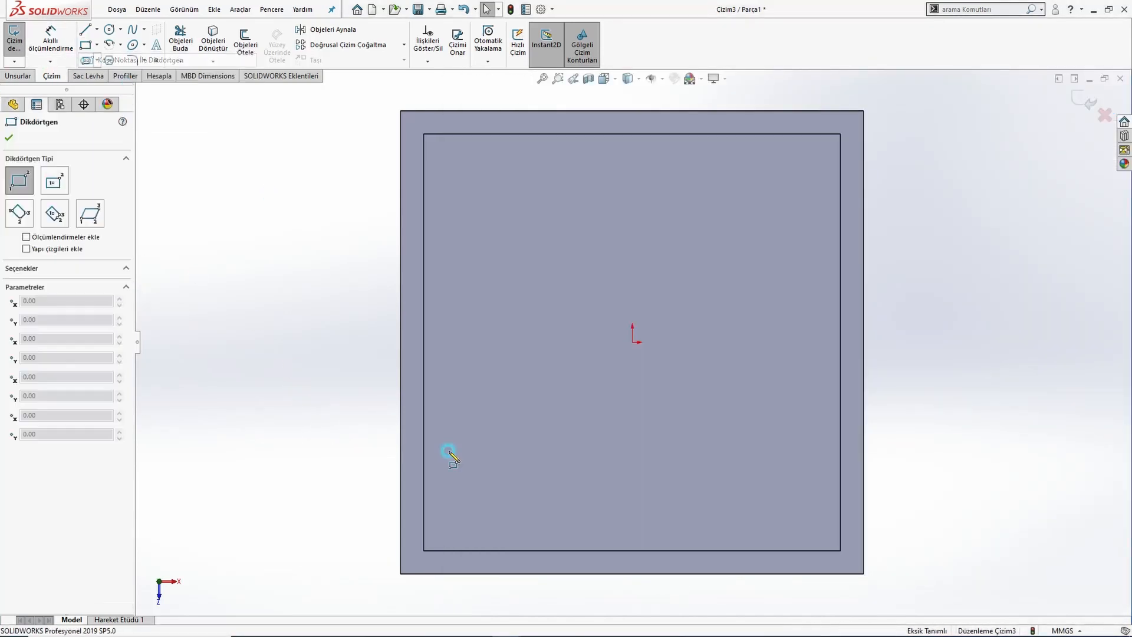
pyautogui.click(425, 550)
pyautogui.write('4')
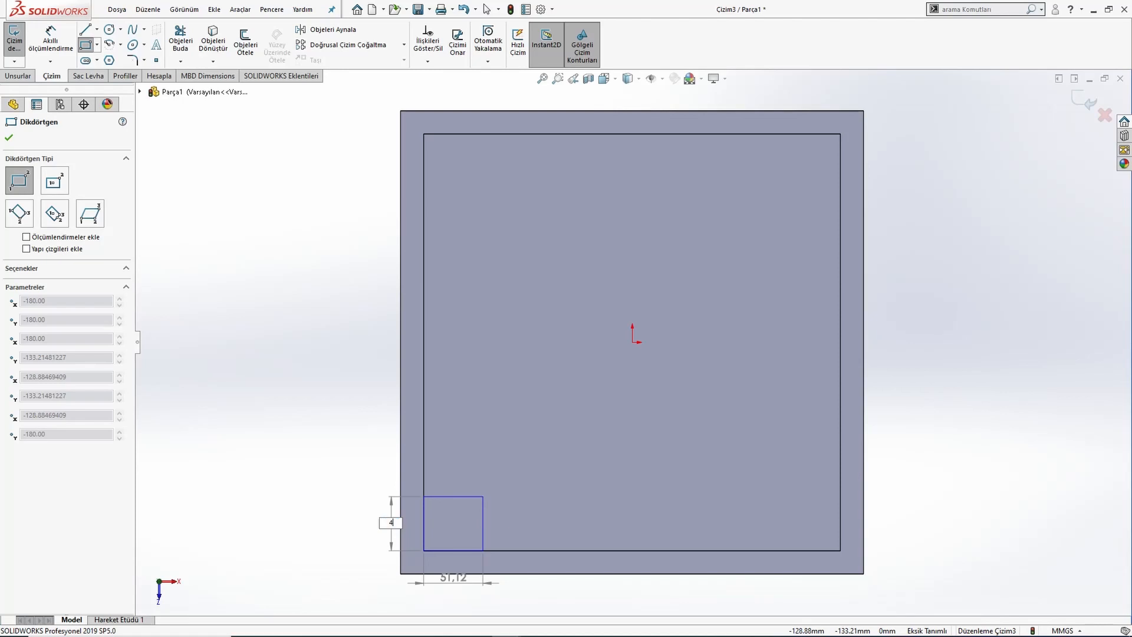
pyautogui.write('5')
pyautogui.press('Return')
pyautogui.press('Return')
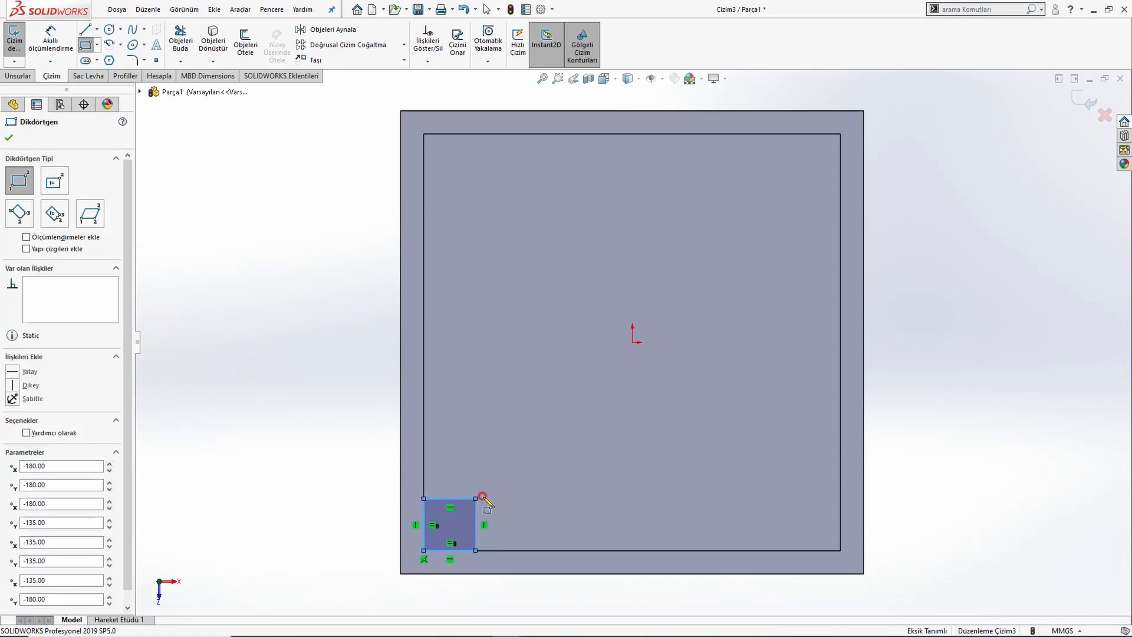
pyautogui.press('Escape')
# Dimension the corner square's vertical side at 45 mm.
pyautogui.click(43, 43)
pyautogui.scroll(-1, 427, 518)
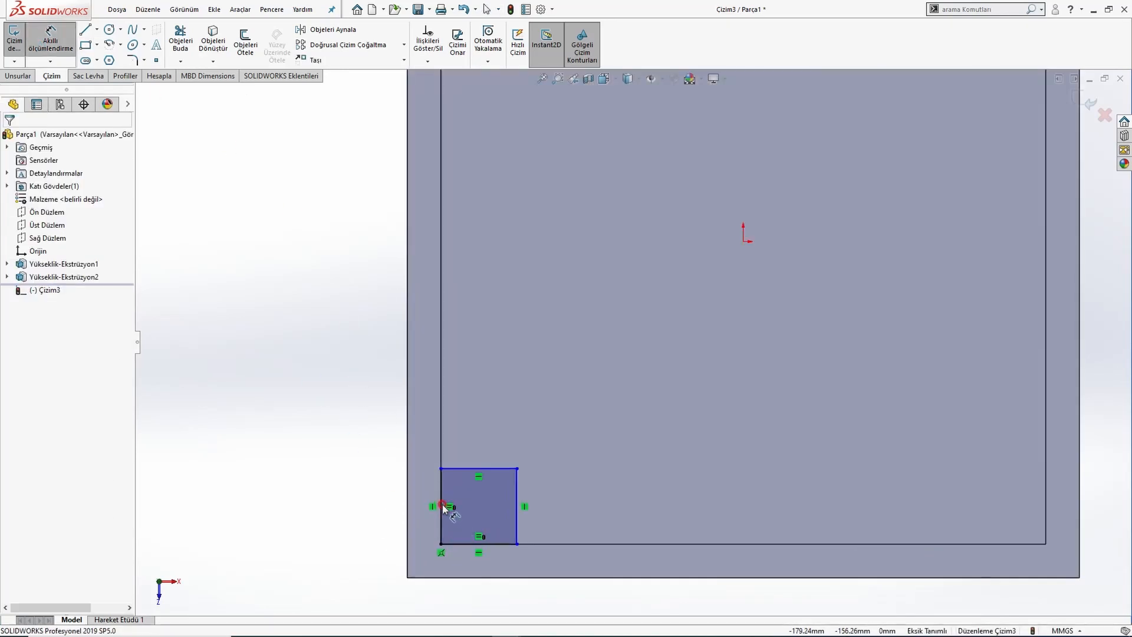
pyautogui.click(441, 506)
pyautogui.click(361, 502)
pyautogui.press('Escape')
pyautogui.press('f')
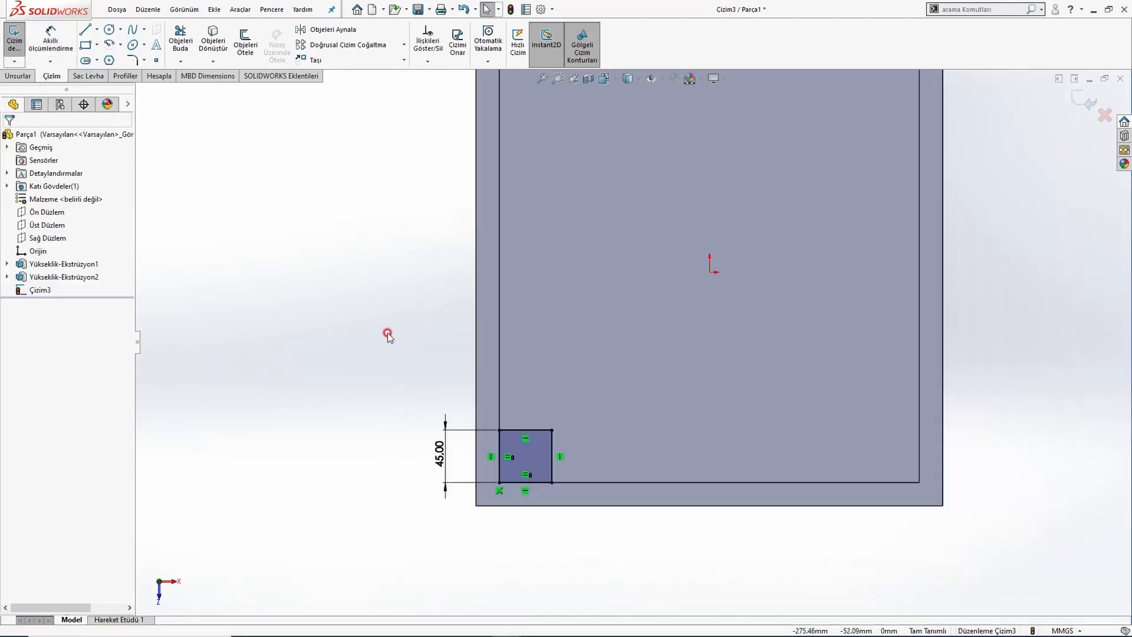
# Sketch a second 45 mm square diagonally up and right from the first square's upper-right corner.
pyautogui.click(85, 44)
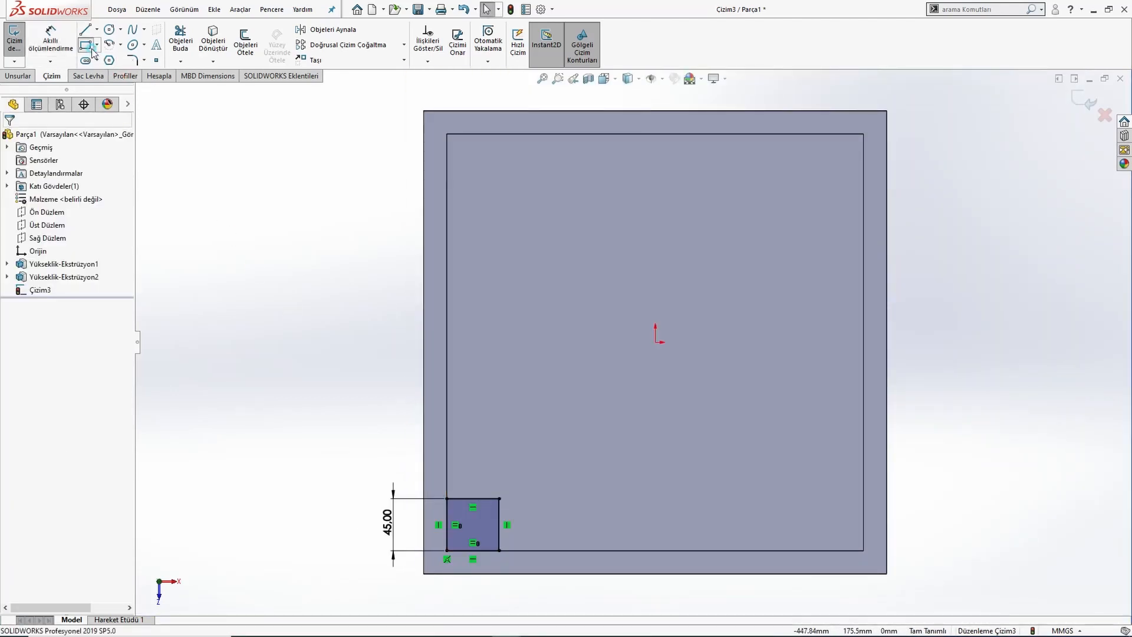
pyautogui.click(499, 498)
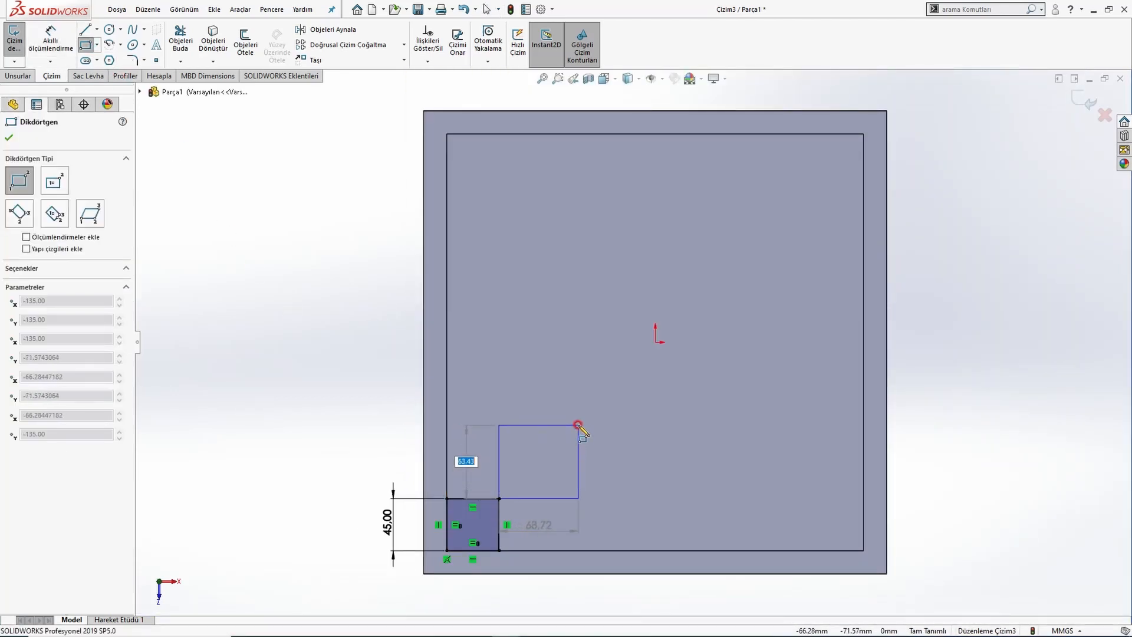
pyautogui.write('45')
pyautogui.press('Tab')
pyautogui.write('45')
pyautogui.press('Return')
pyautogui.press('Escape')
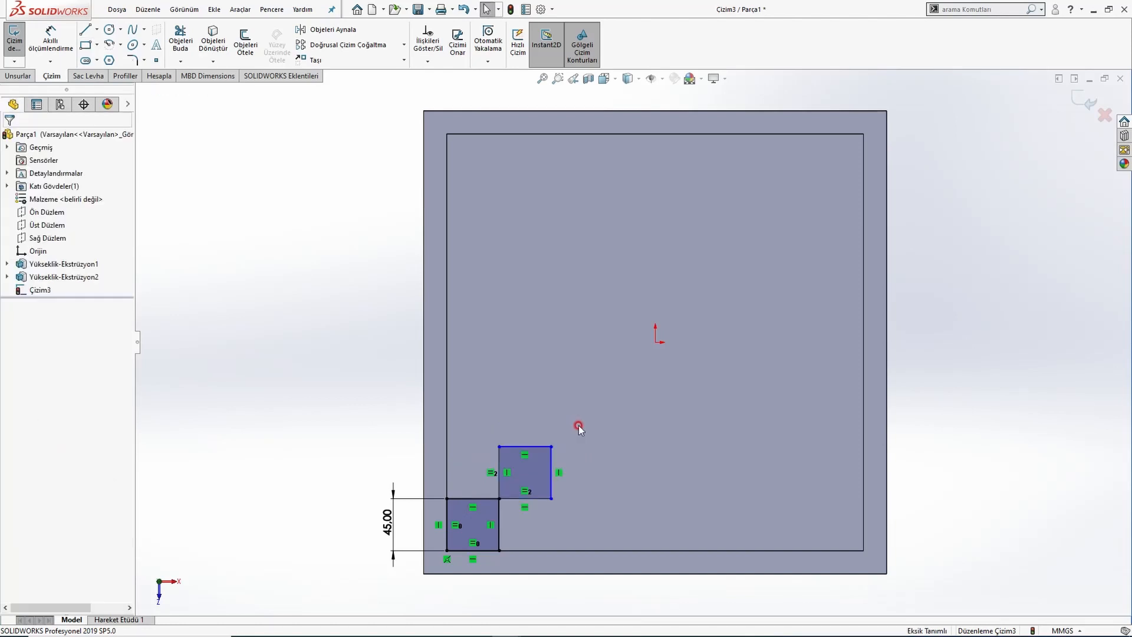
# Test the second square's freedom of movement, and make its top edge equal to the first square's top edge.
pyautogui.moveTo(551, 447); pyautogui.dragTo(632, 364)
pyautogui.click(576, 365)
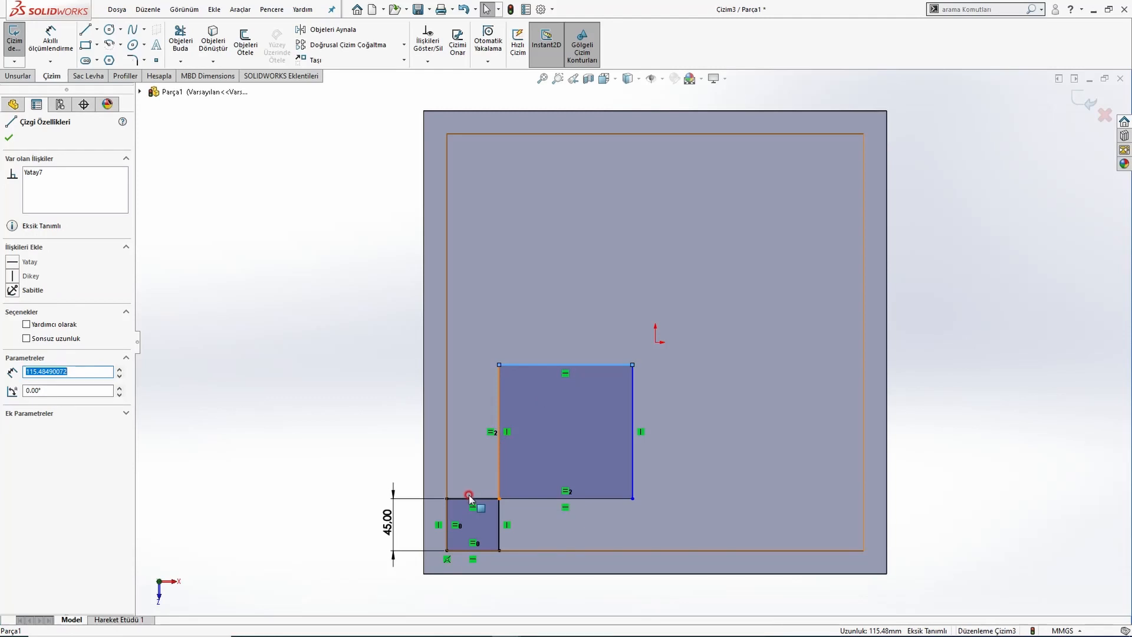
pyautogui.keyDown('ctrl'); pyautogui.click(469, 497); pyautogui.keyUp('ctrl')
pyautogui.click(592, 443)
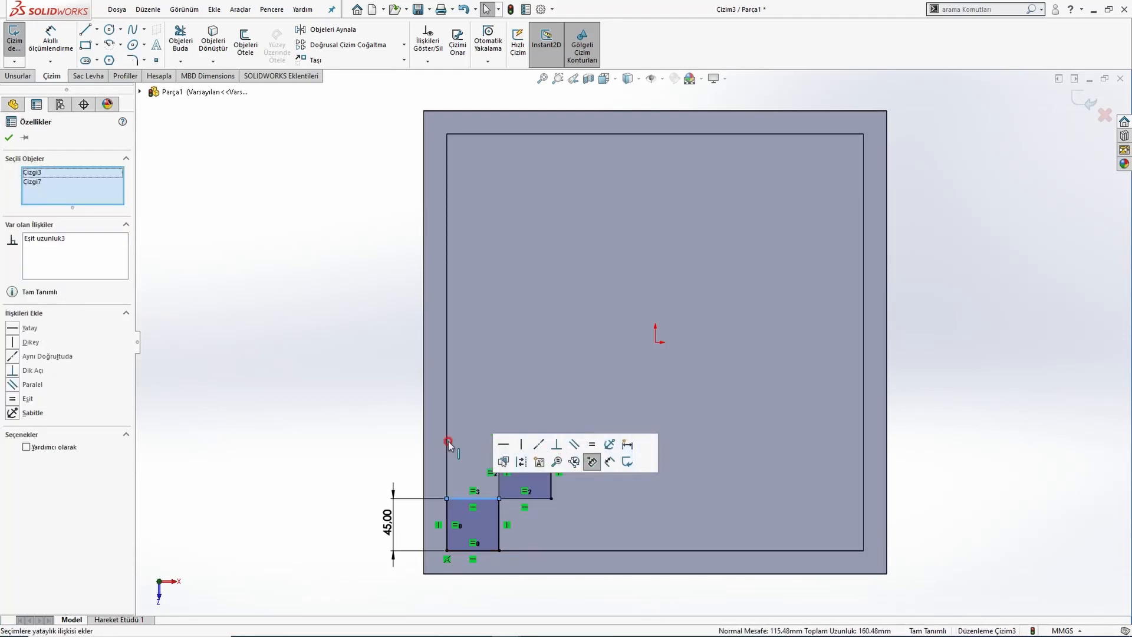
pyautogui.click(327, 421)
pyautogui.scroll(3, 572, 486)
pyautogui.scroll(-4, 570, 467)
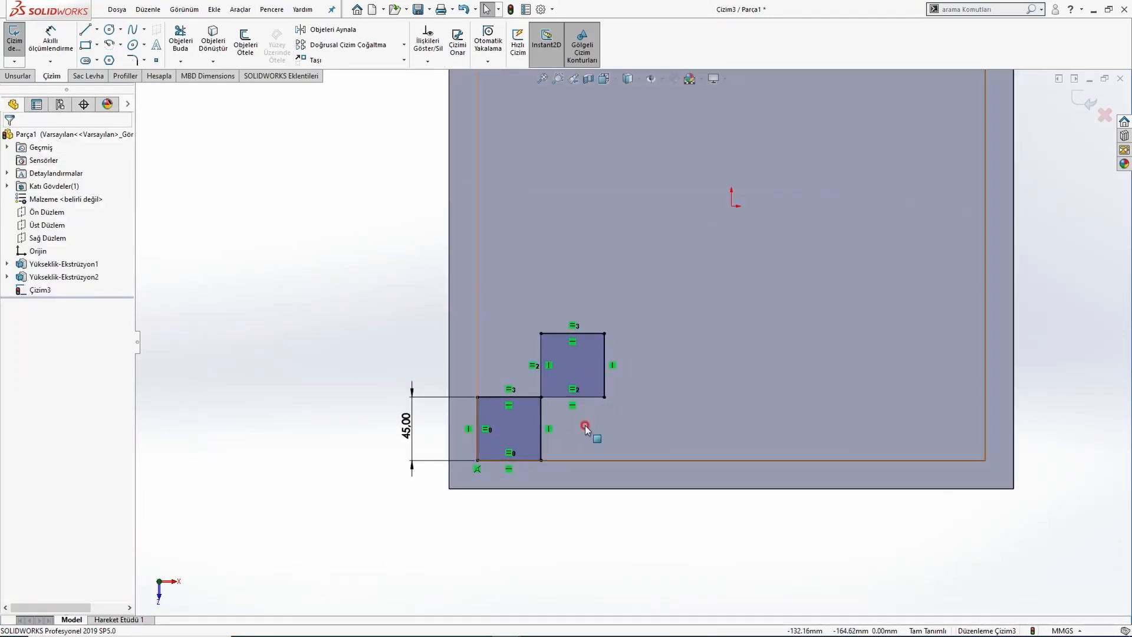
# Check the checker layout in the PDF drawing and set up a linear sketch pattern of both squares along X with 4 instances.
pyautogui.hotkey('alt', 'Tab')
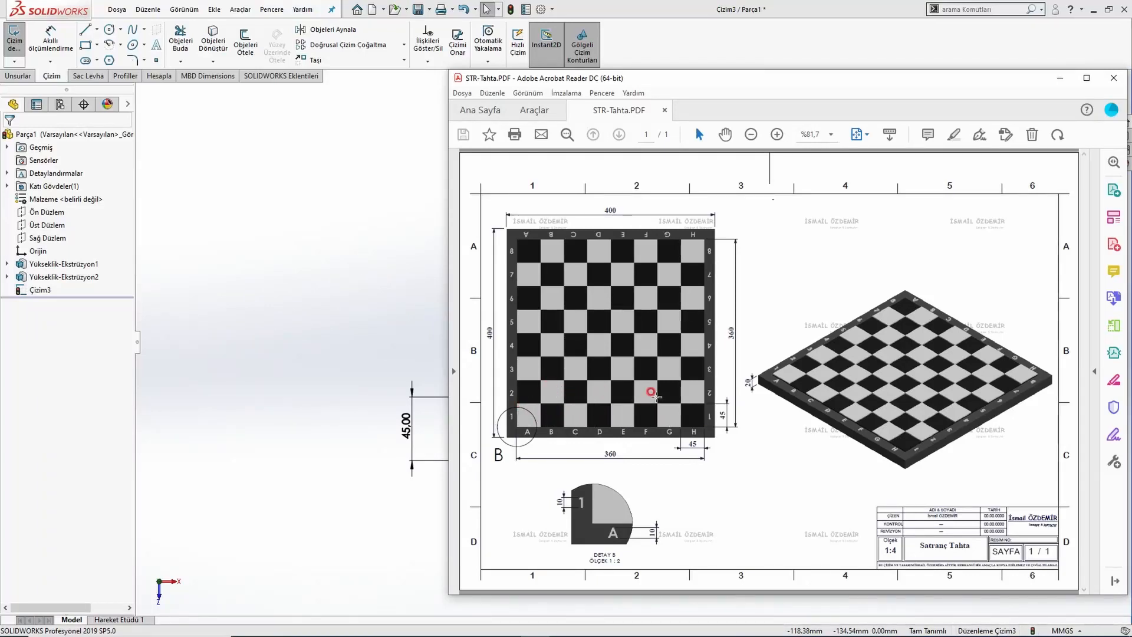
pyautogui.click(366, 353)
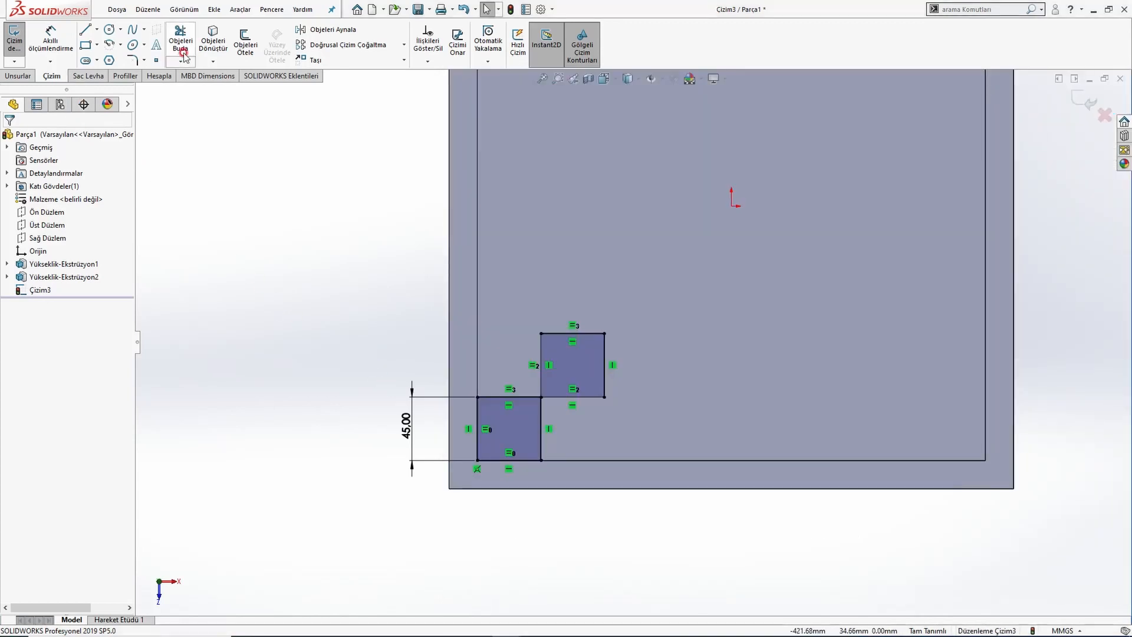
pyautogui.click(348, 45)
pyautogui.click(517, 434)
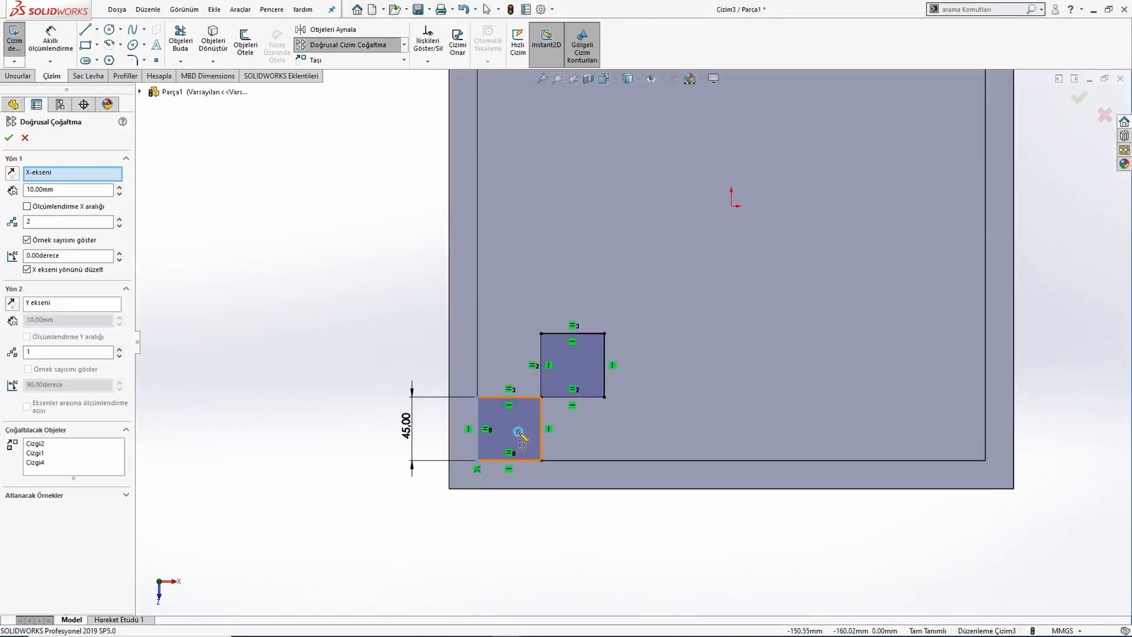
pyautogui.click(581, 372)
pyautogui.click(120, 218)
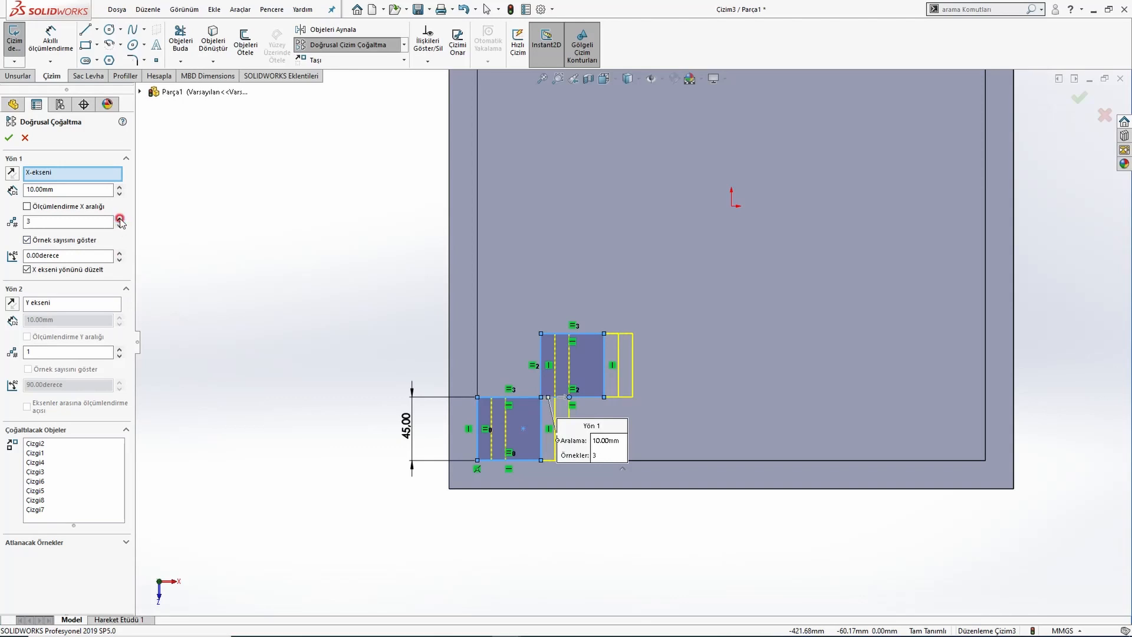
pyautogui.click(120, 218)
# Set the X pattern spacing to 90 mm and create the pattern.
pyautogui.click(118, 189)
pyautogui.click(118, 190)
pyautogui.click(118, 189)
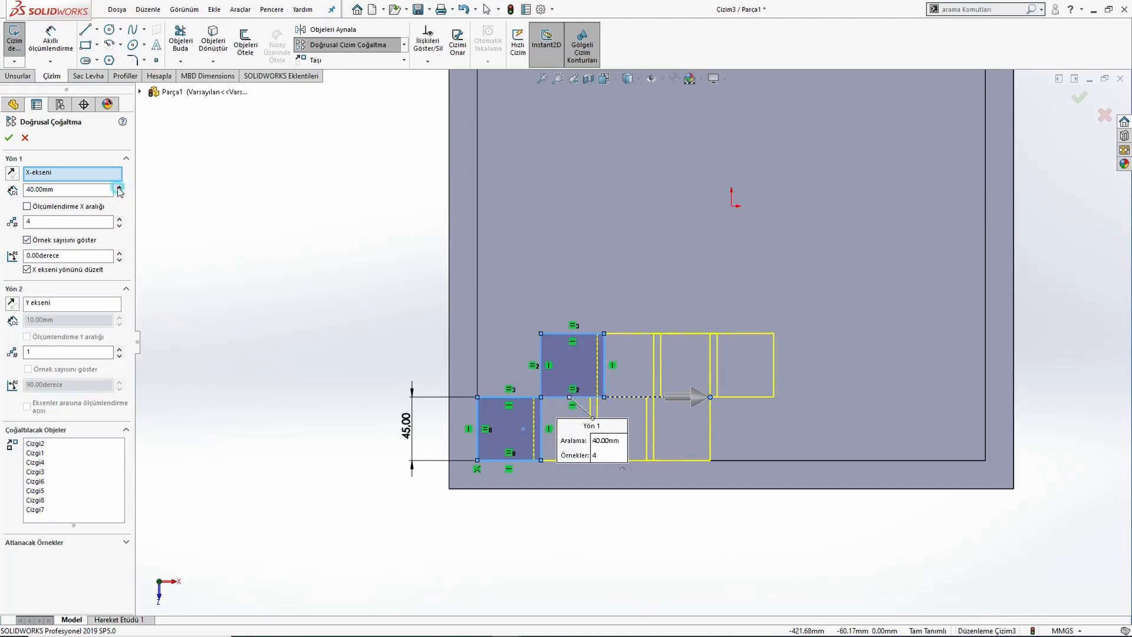
pyautogui.click(118, 190)
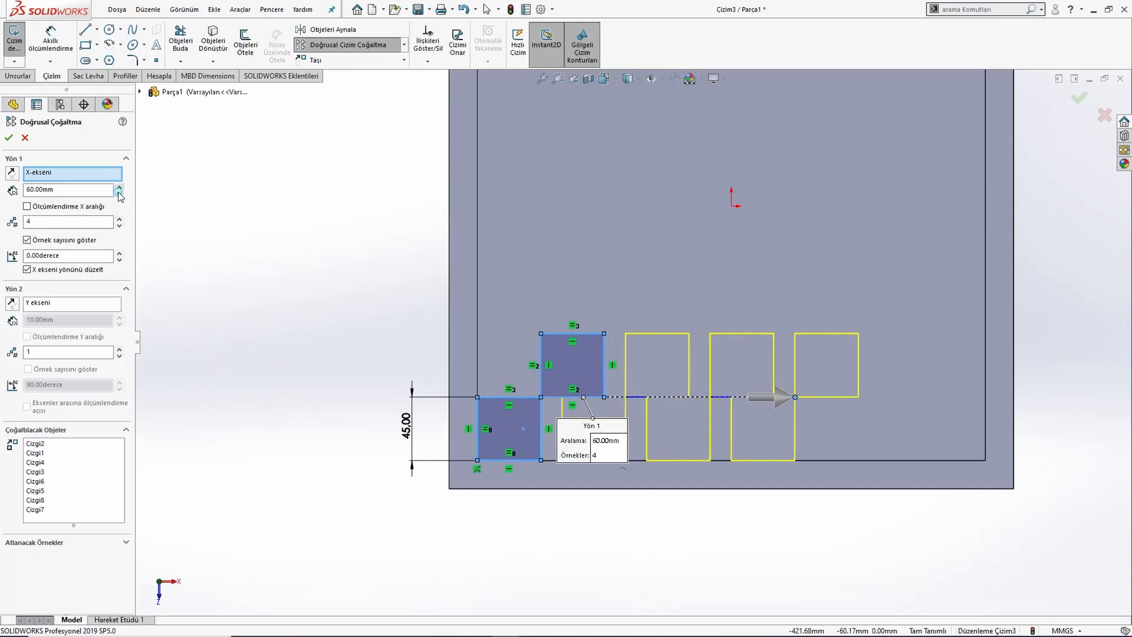
pyautogui.click(119, 193)
pyautogui.doubleClick(89, 190)
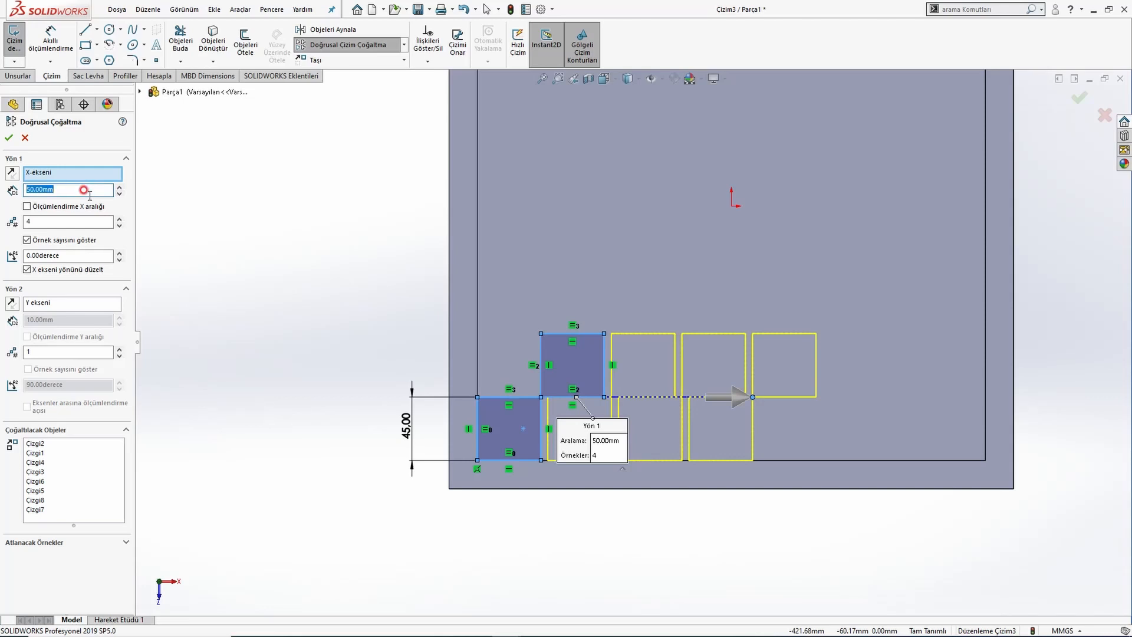
pyautogui.press('Return')
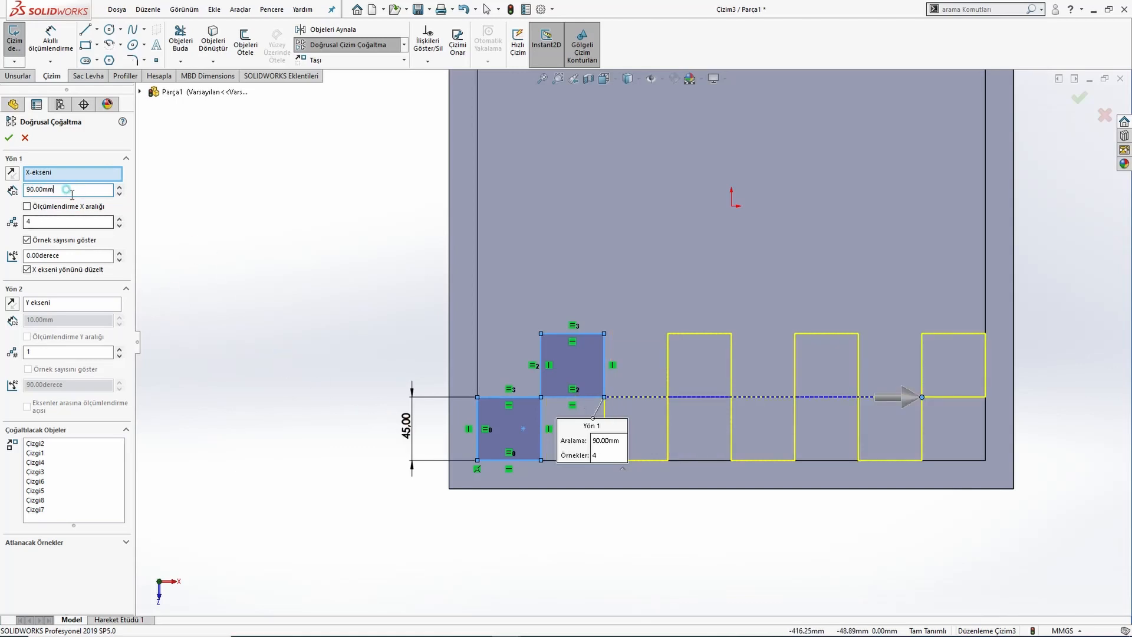
pyautogui.doubleClick(67, 189)
pyautogui.click(7, 139)
# Test the patterned squares' movement and merge the first copied lower square's upper-left corner with the original upper square's lower-right corner.
pyautogui.moveTo(638, 442); pyautogui.dragTo(700, 435)
pyautogui.click(700, 434)
pyautogui.click(666, 397)
pyautogui.keyDown('ctrl'); pyautogui.click(606, 397); pyautogui.keyUp('ctrl')
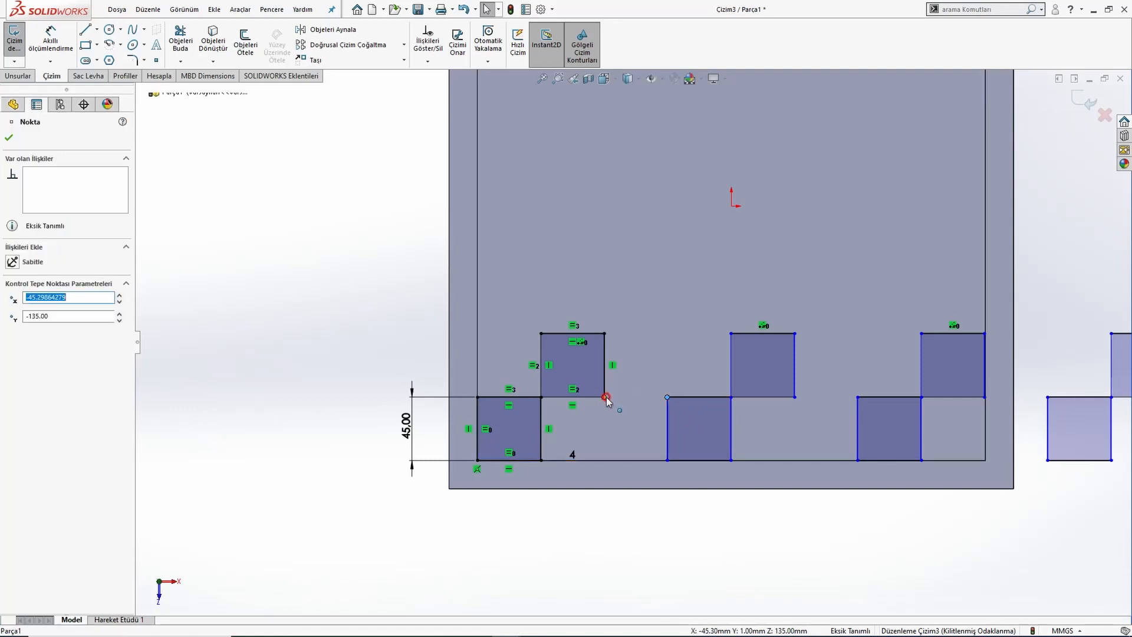
pyautogui.click(694, 345)
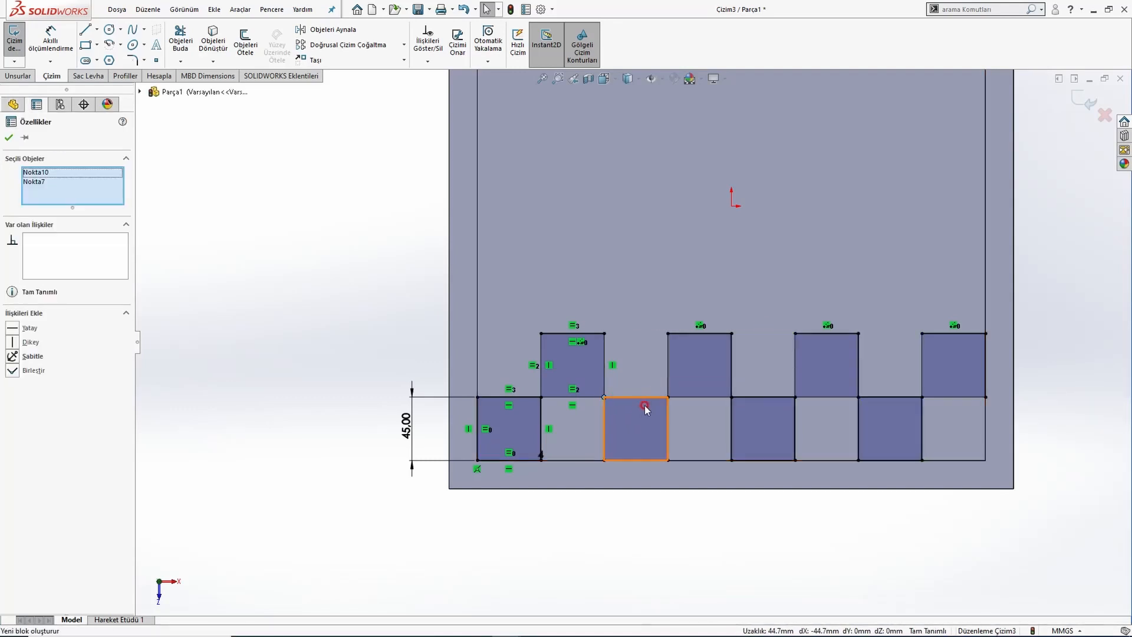
pyautogui.press('Escape')
pyautogui.scroll(5, 684, 408)
pyautogui.scroll(-4, 770, 391)
pyautogui.scroll(3, 478, 274)
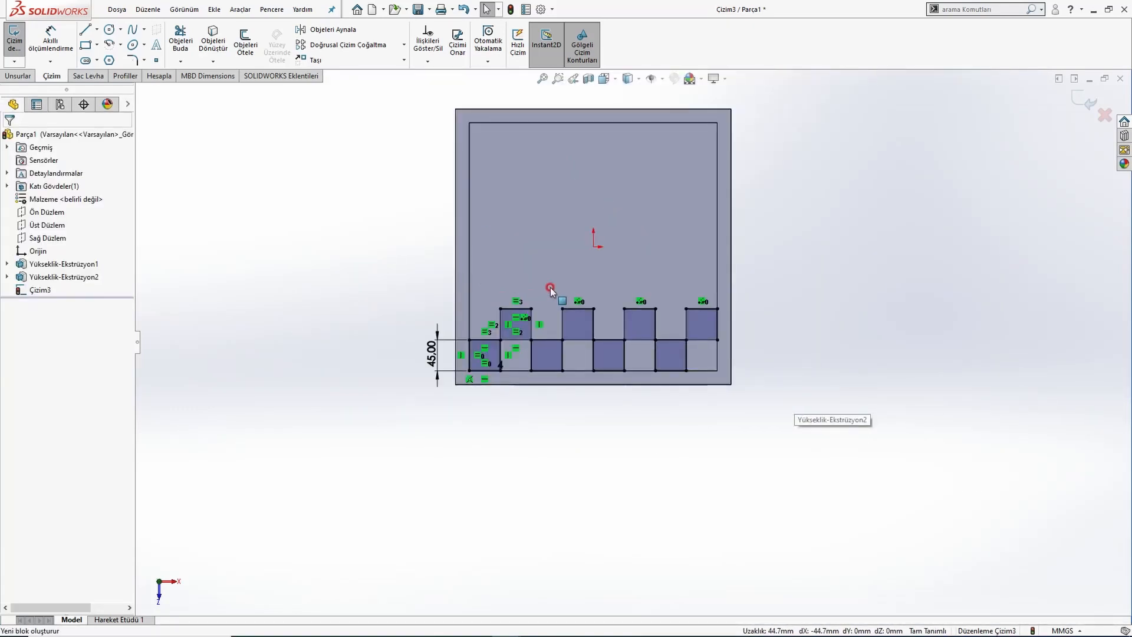
pyautogui.scroll(-1, 534, 280)
pyautogui.click(348, 45)
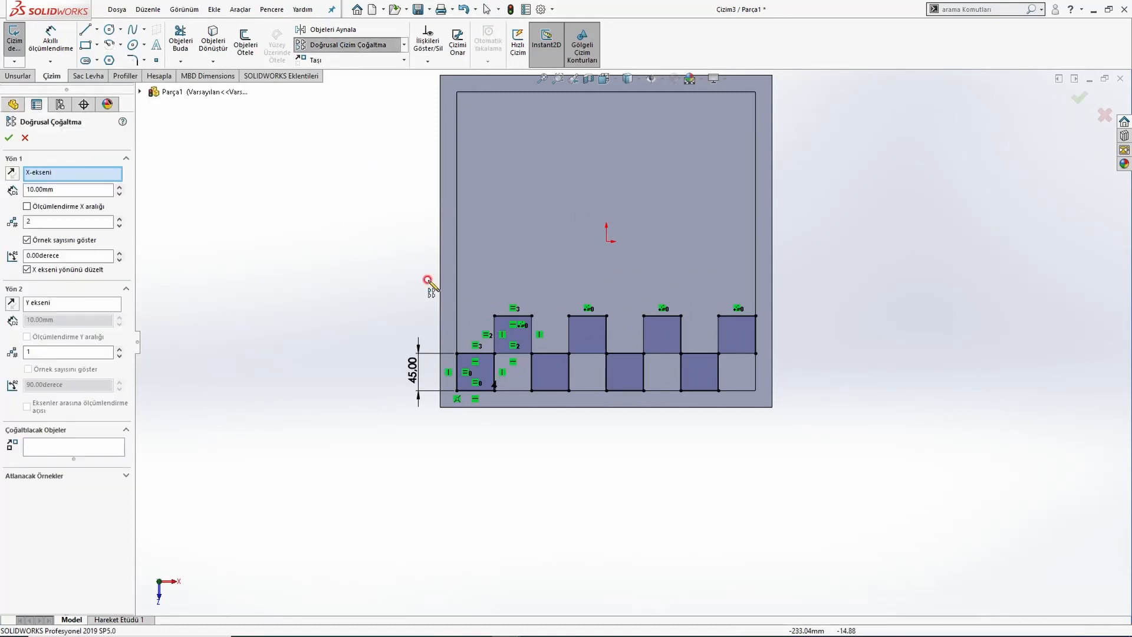
pyautogui.scroll(-2, 504, 360)
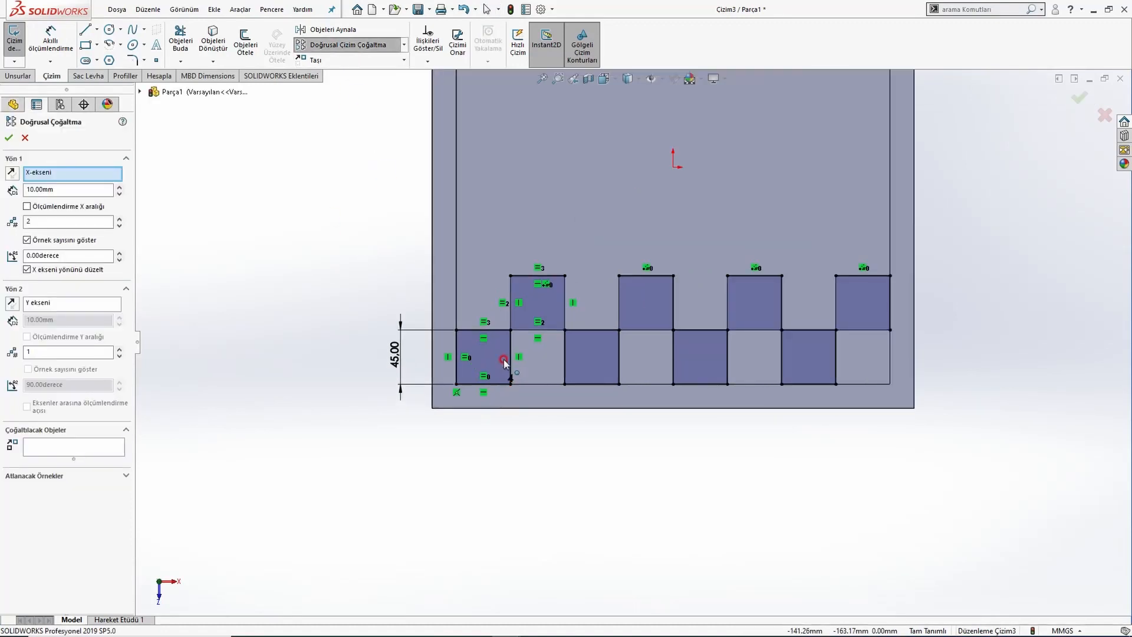
pyautogui.click(119, 225)
pyautogui.click(119, 349)
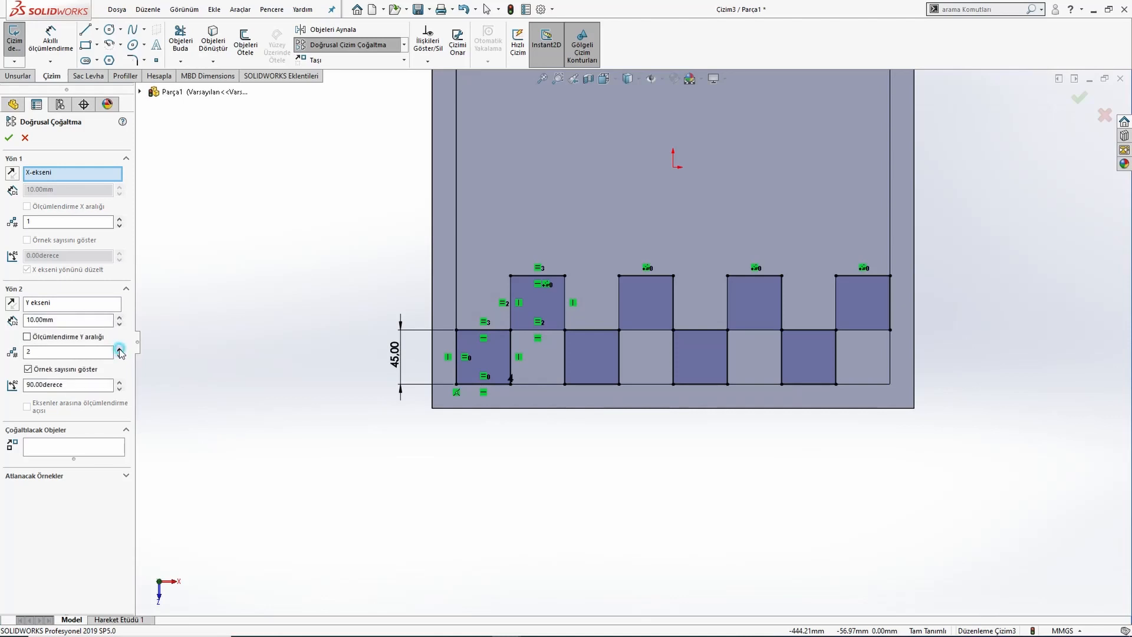
pyautogui.click(119, 355)
pyautogui.click(119, 354)
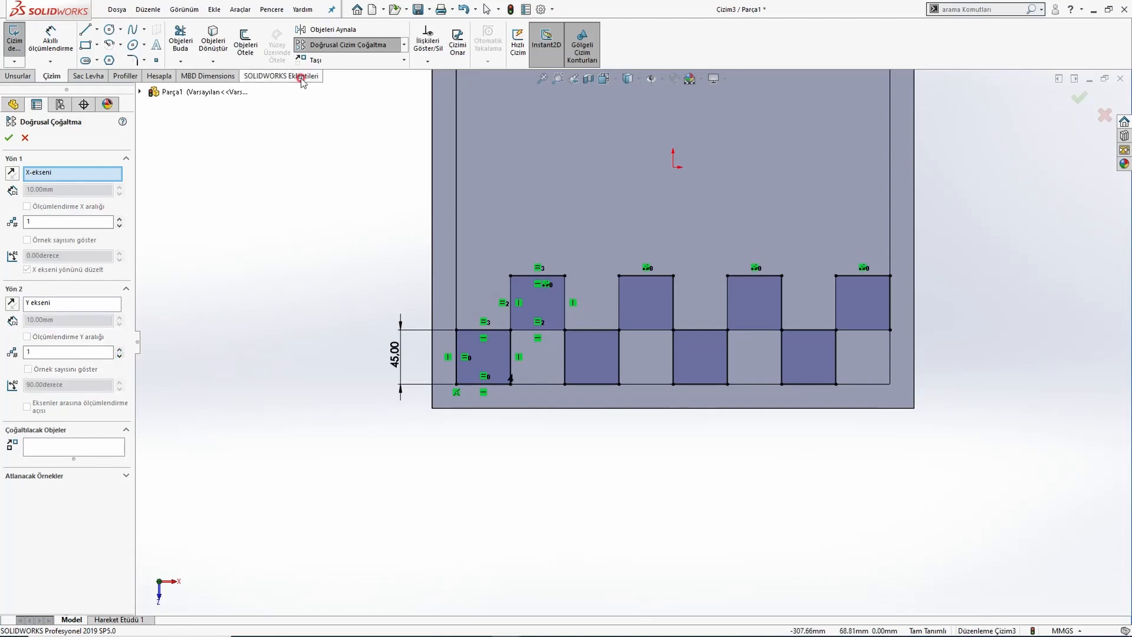
# Start a linear sketch pattern and select all eight squares in the two lower rows as the objects to pattern.
pyautogui.click(340, 47)
pyautogui.click(495, 357)
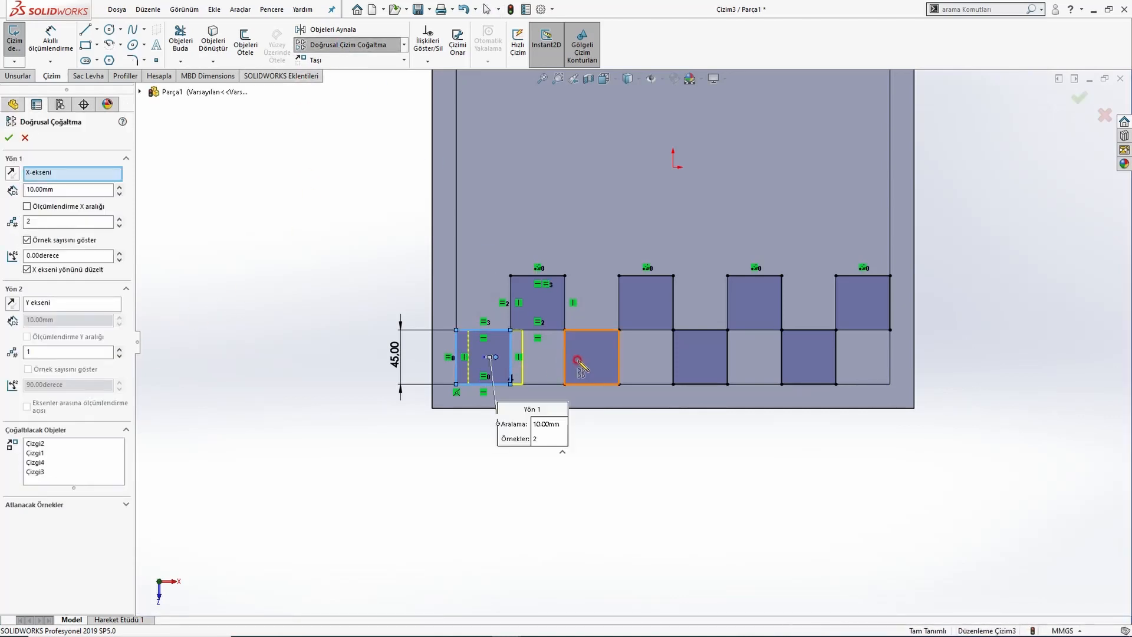
pyautogui.click(575, 357)
pyautogui.click(550, 304)
pyautogui.click(644, 303)
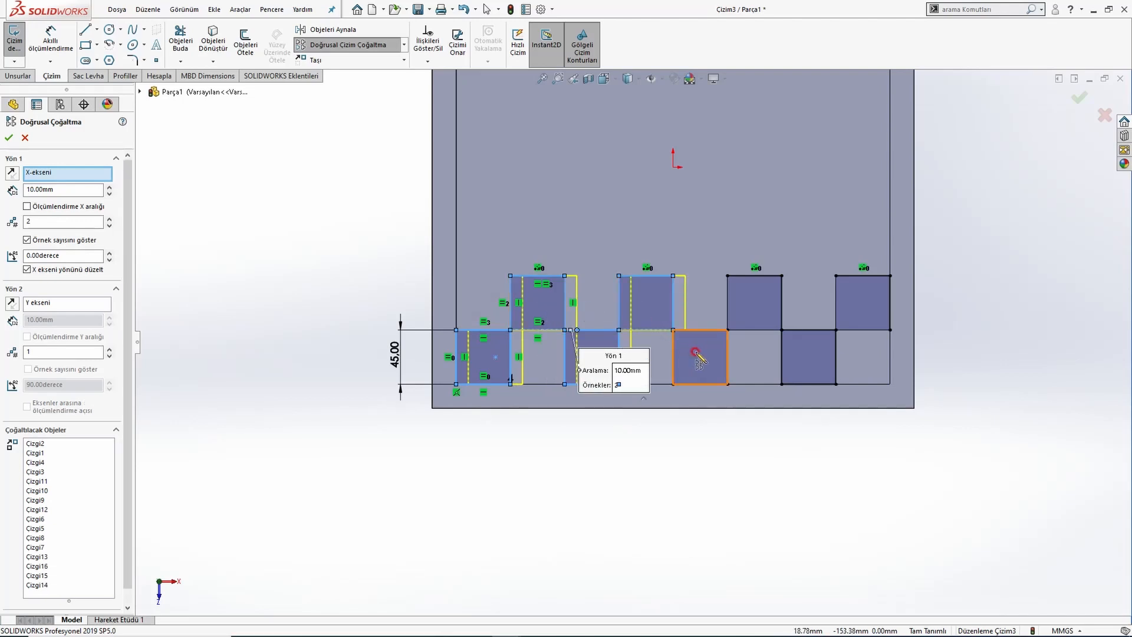
pyautogui.click(696, 354)
pyautogui.click(761, 301)
pyautogui.click(805, 356)
pyautogui.click(861, 299)
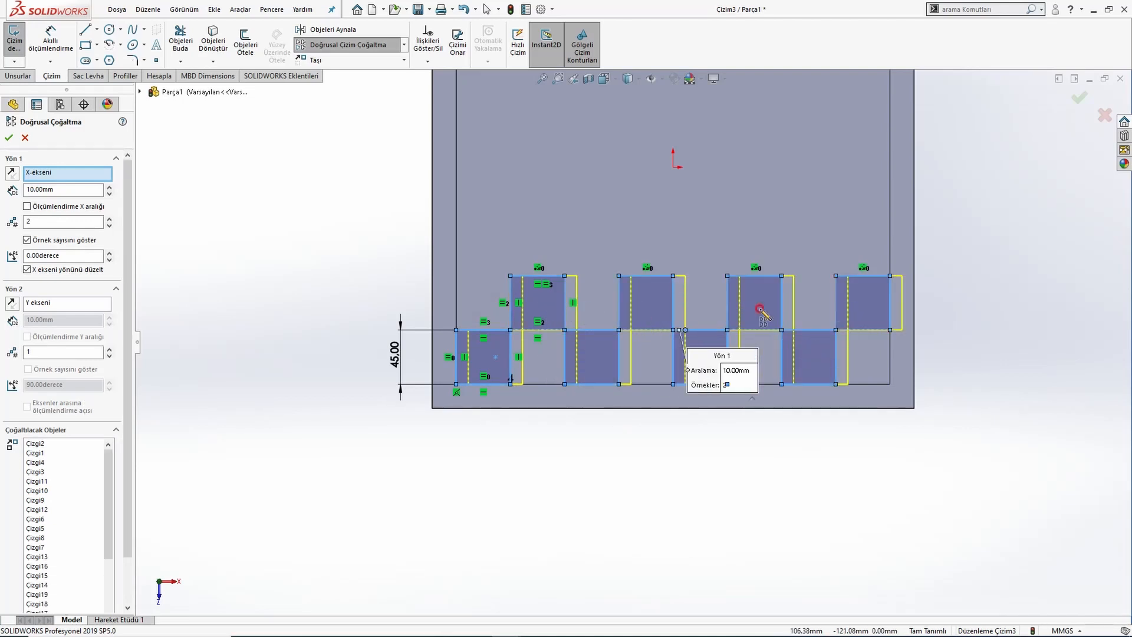
# Set the pattern to 1 instance along X and 4 instances along Y at 90 mm spacing, and create it.
pyautogui.click(110, 226)
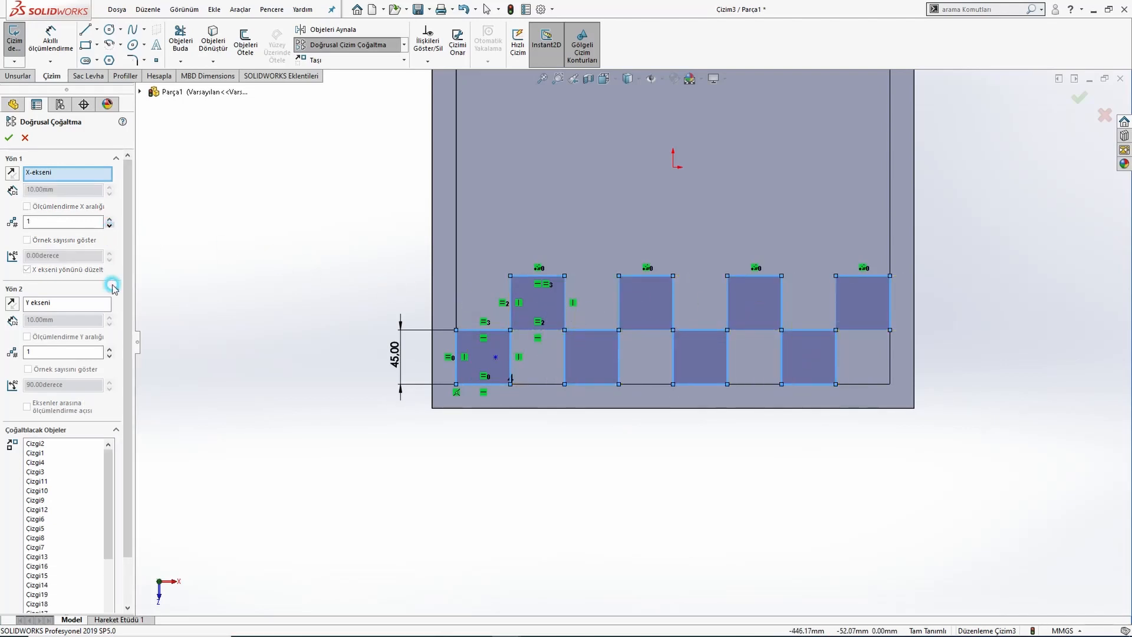
pyautogui.click(109, 348)
pyautogui.click(109, 347)
pyautogui.click(109, 346)
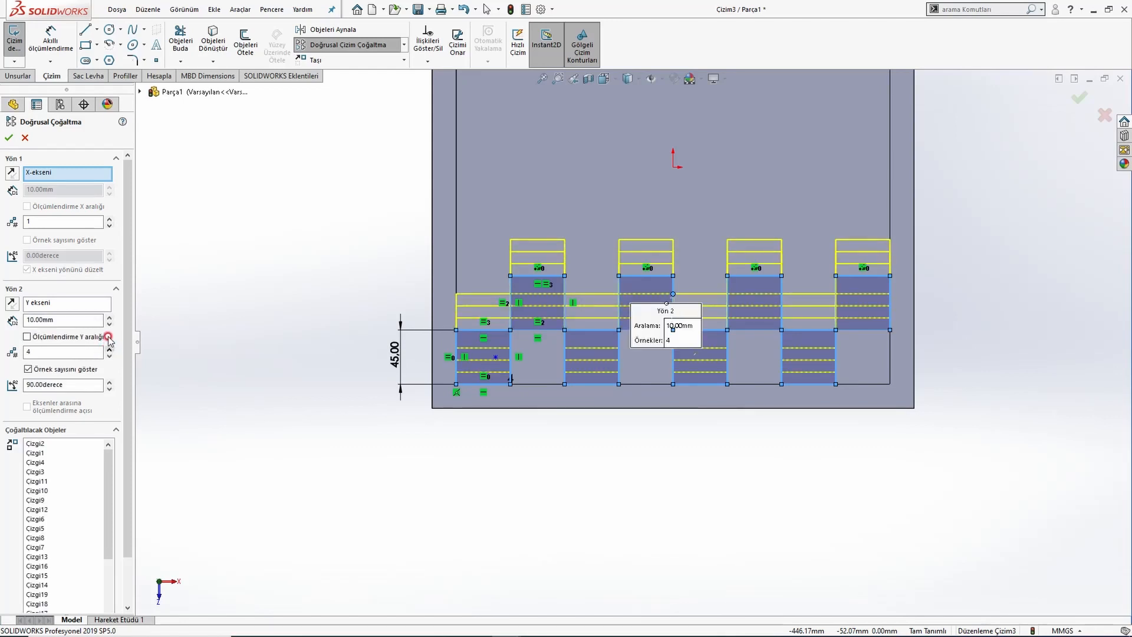
pyautogui.press('f')
pyautogui.click(108, 317)
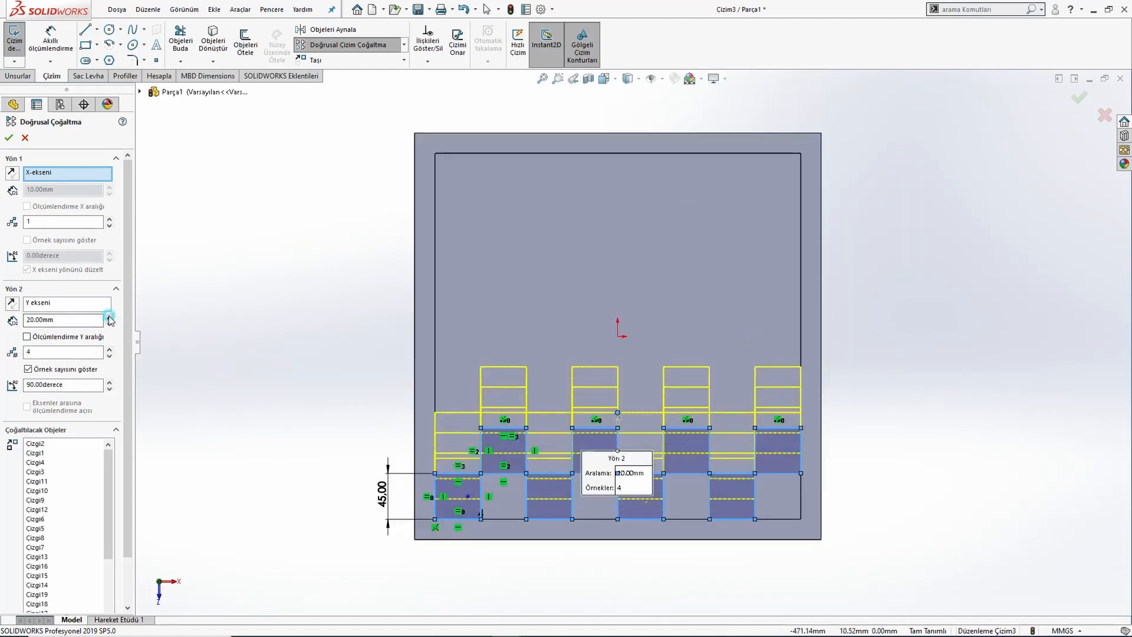
pyautogui.click(108, 316)
pyautogui.click(108, 316)
pyautogui.click(108, 317)
pyautogui.click(108, 317)
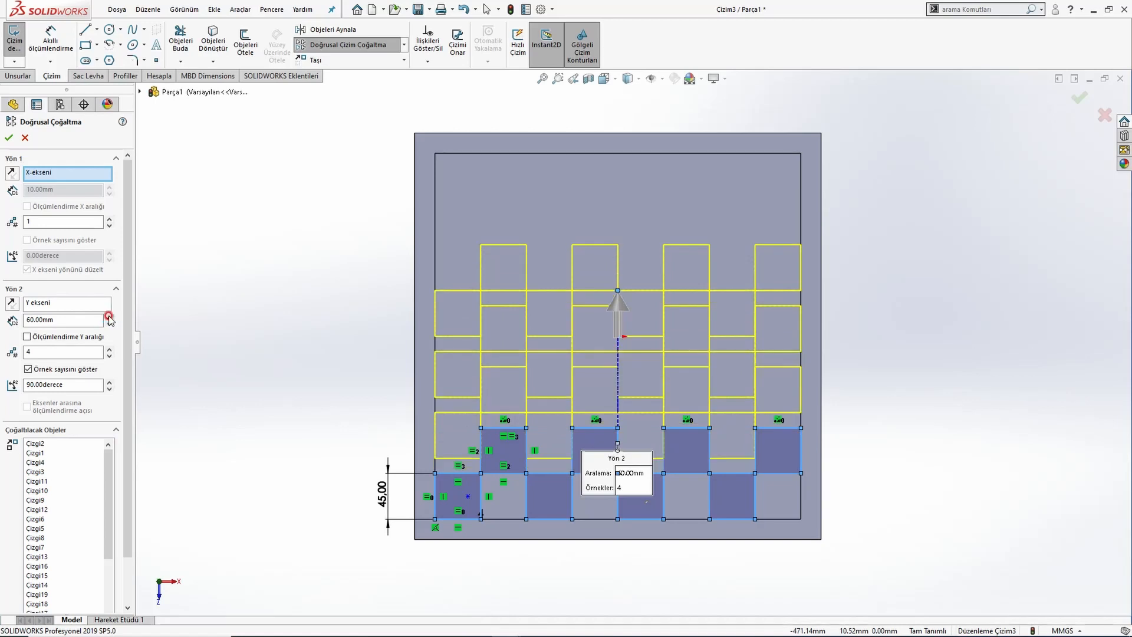
pyautogui.click(109, 317)
pyautogui.click(108, 317)
pyautogui.click(108, 316)
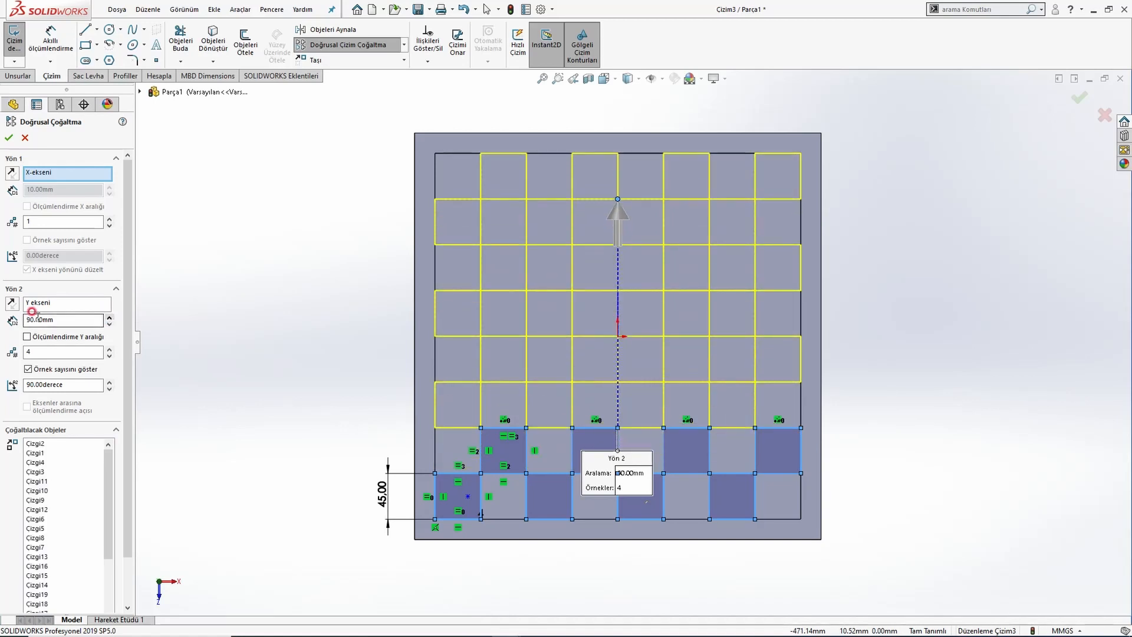
pyautogui.doubleClick(66, 320)
pyautogui.click(10, 137)
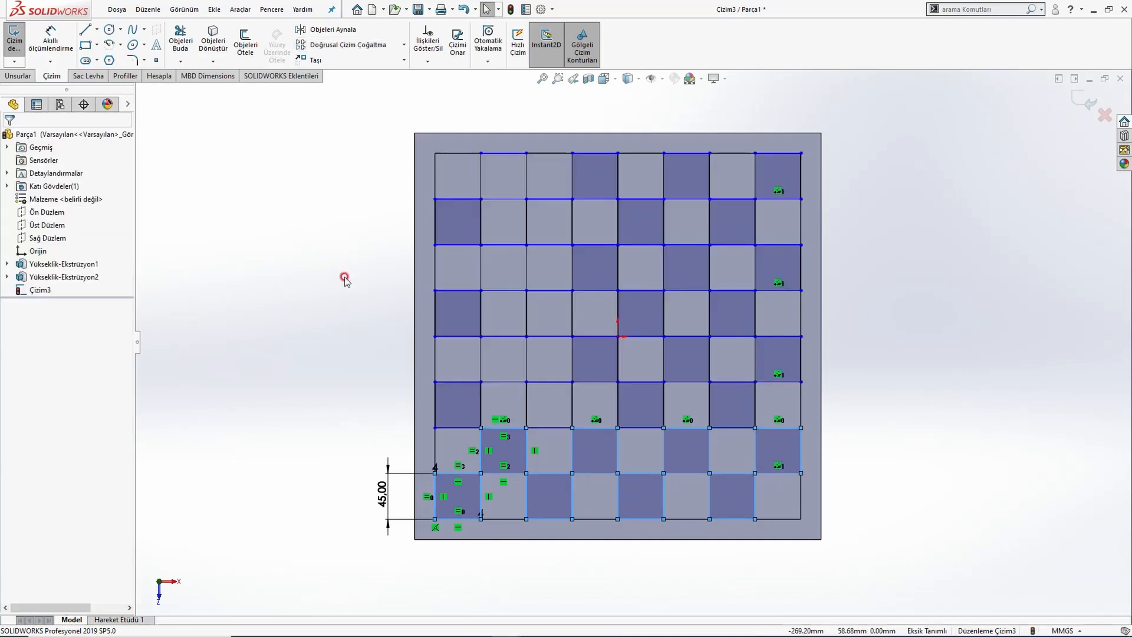
# Test the copied rows' movement and merge the third-row left square's lower-right corner with the original upper square's upper-left corner.
pyautogui.moveTo(457, 375); pyautogui.dragTo(458, 358)
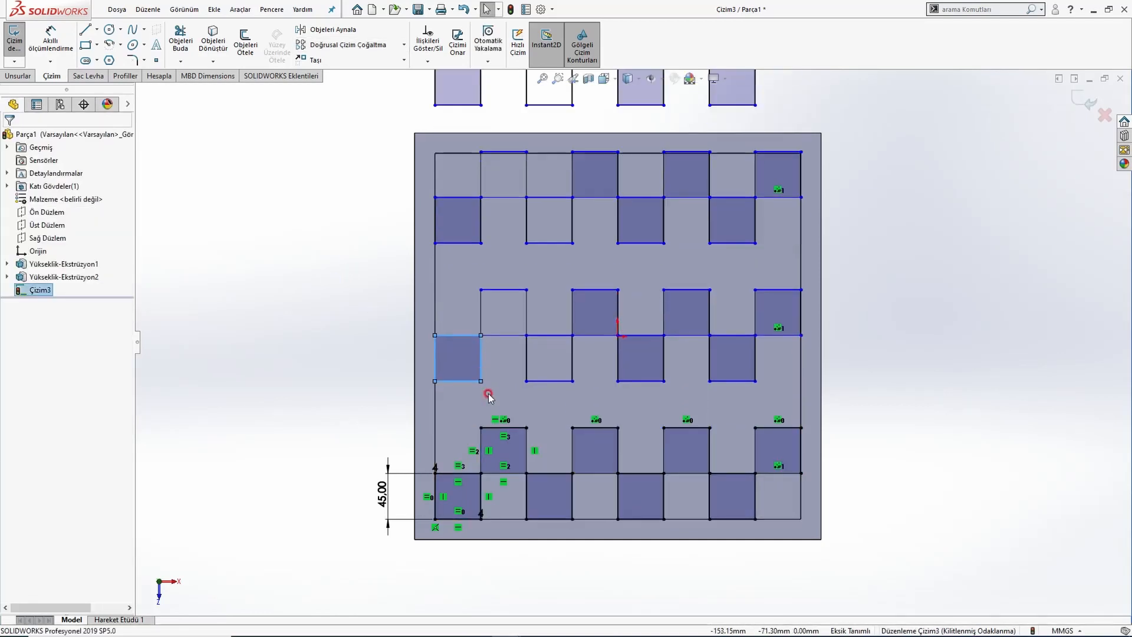
pyautogui.click(486, 393)
pyautogui.click(481, 382)
pyautogui.keyDown('ctrl'); pyautogui.click(480, 429); pyautogui.keyUp('ctrl')
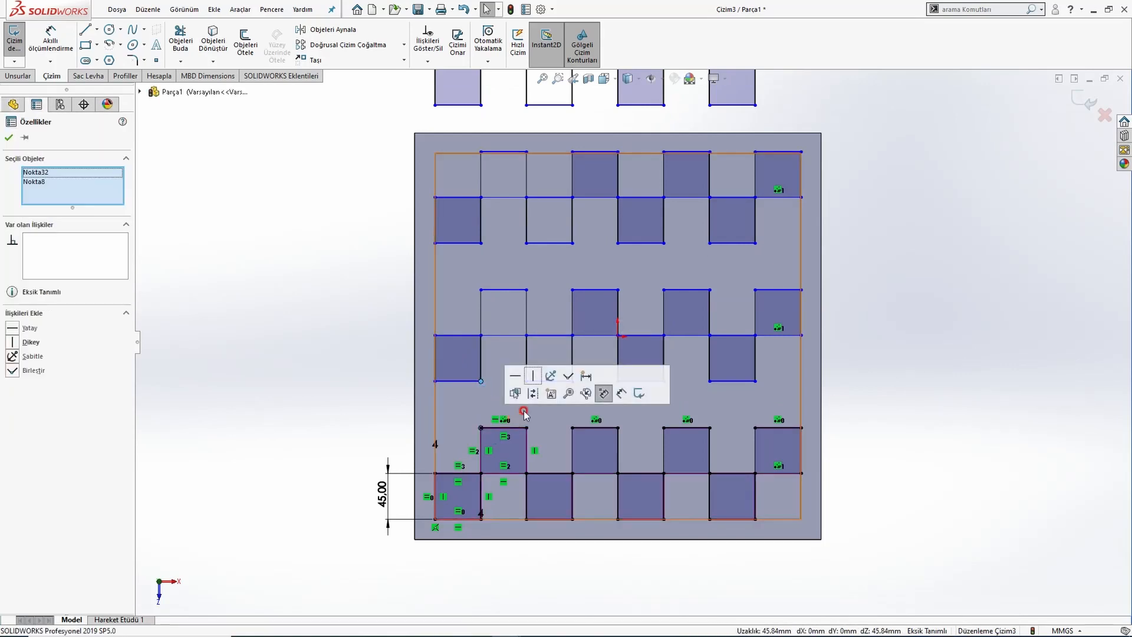
pyautogui.click(562, 375)
pyautogui.click(277, 331)
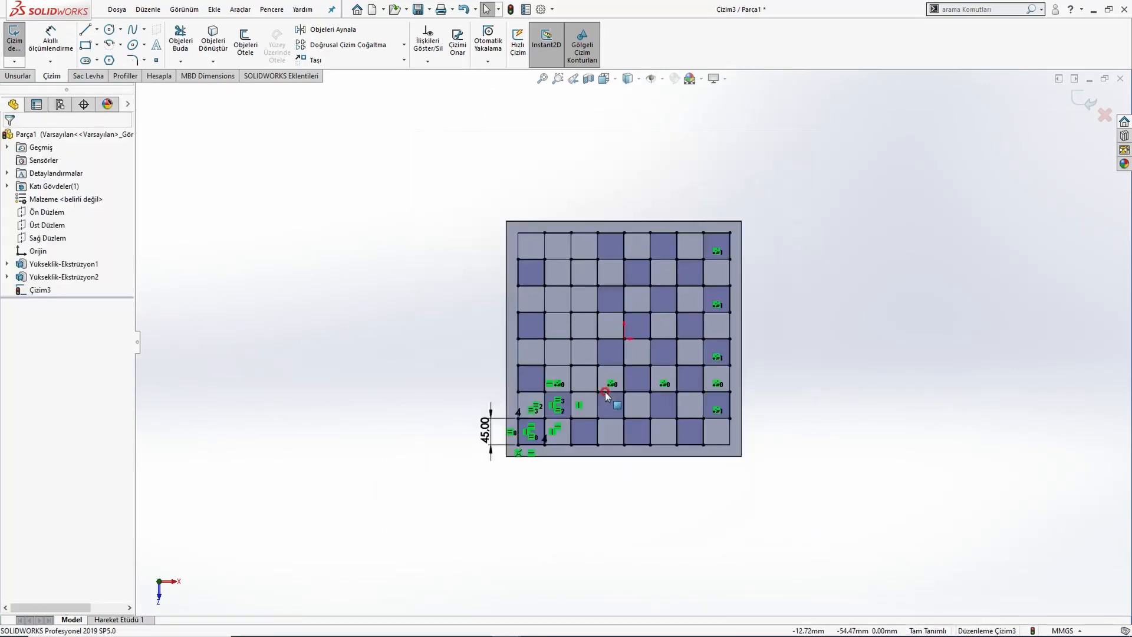
# Start a boss extrude of the checker sketch and select the nine alternating squares in the lower-left corner area as contours.
pyautogui.scroll(-5, 596, 321)
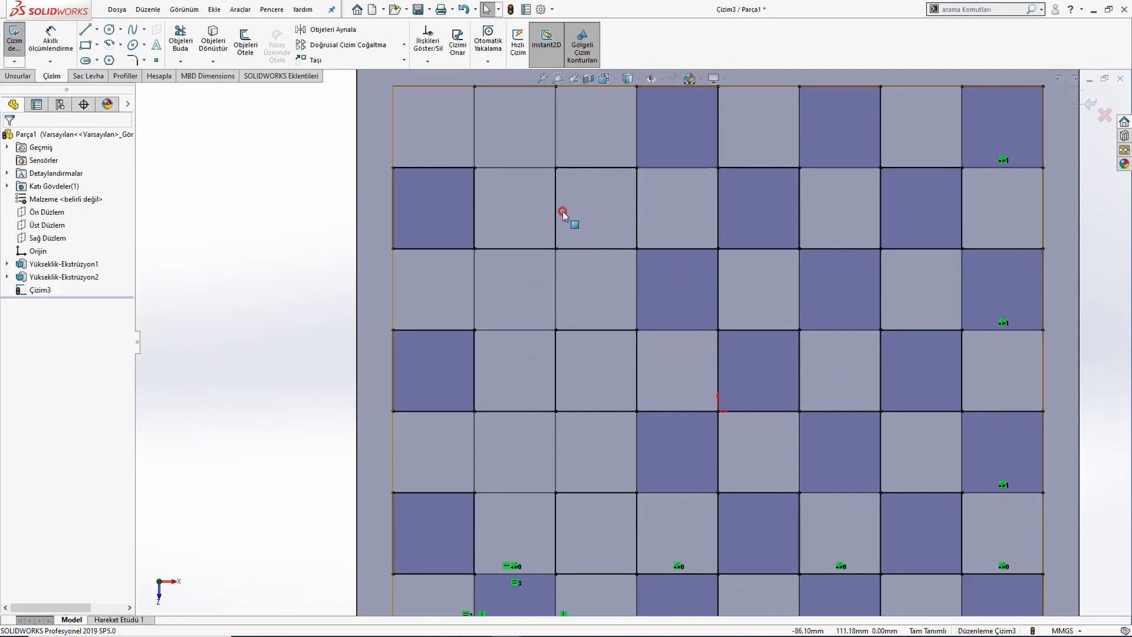
pyautogui.scroll(5, 561, 235)
pyautogui.moveTo(561, 254)
pyautogui.mouseDown(button='middle')
pyautogui.moveTo(554, 165)
pyautogui.moveTo(541, 210)
pyautogui.mouseUp(button='middle')
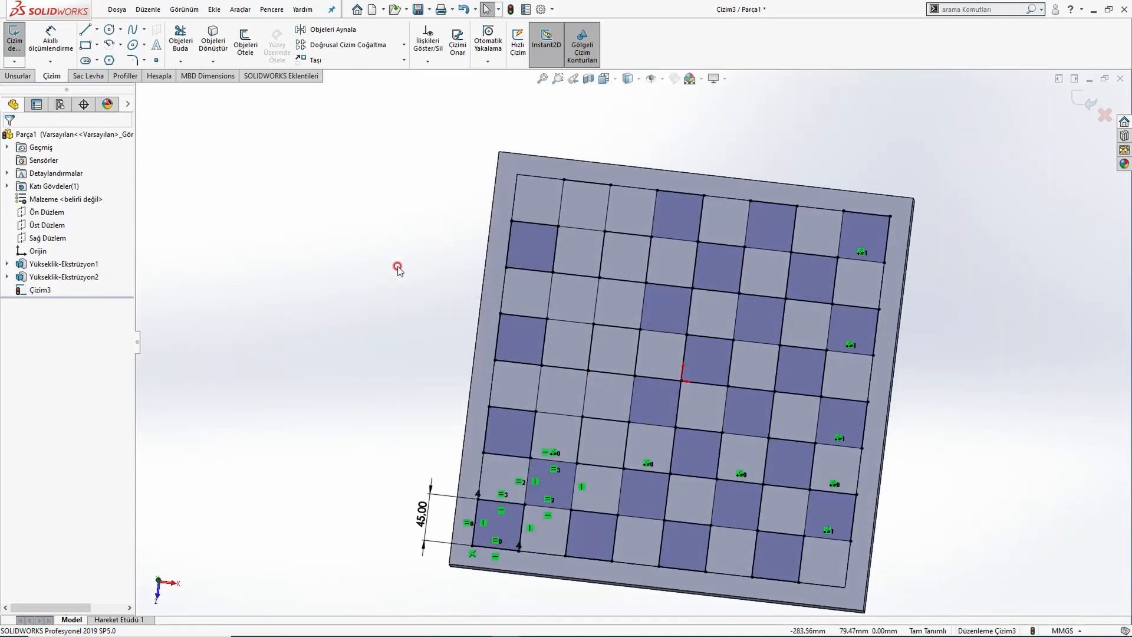
pyautogui.hotkey('ctrl', '8')
pyautogui.press('f')
pyautogui.click(5, 76)
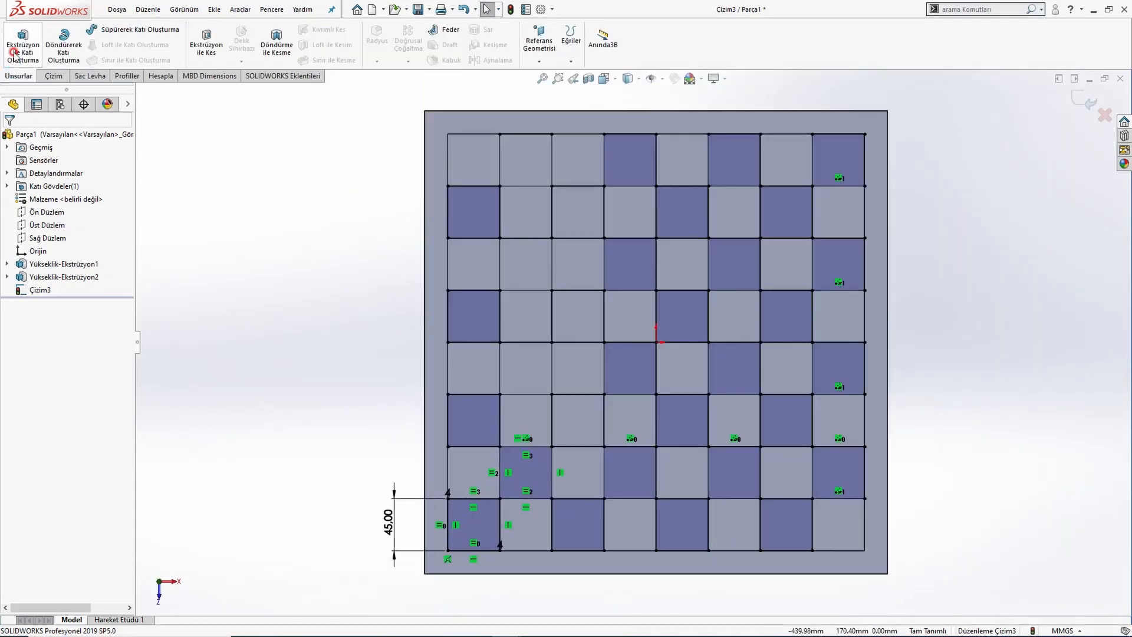
pyautogui.click(23, 44)
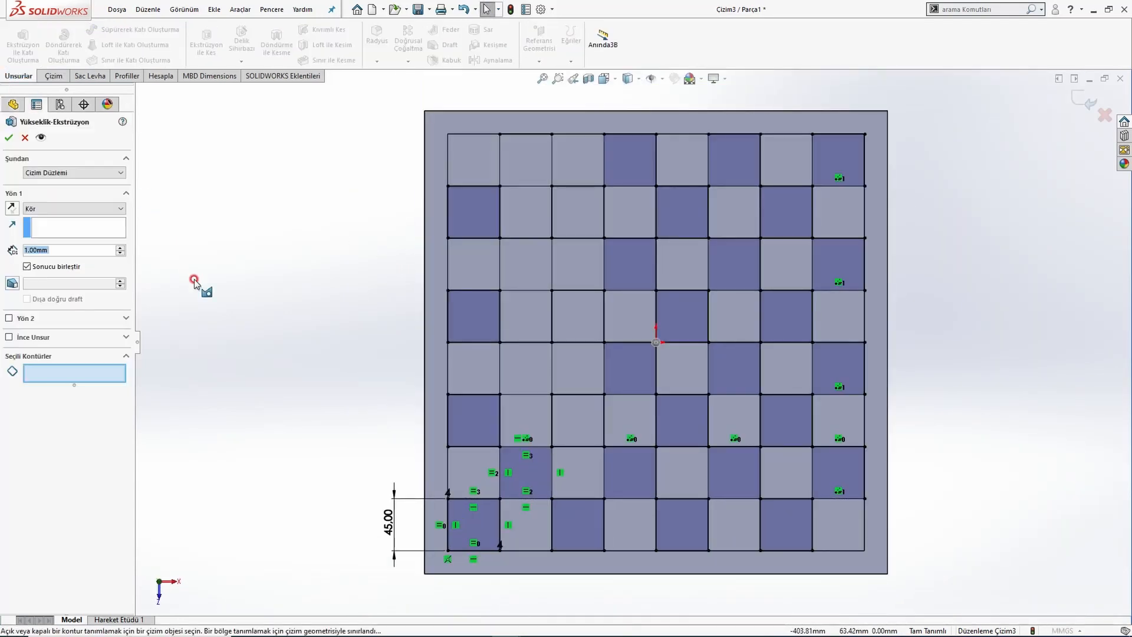
pyautogui.click(473, 520)
pyautogui.click(475, 423)
pyautogui.click(577, 523)
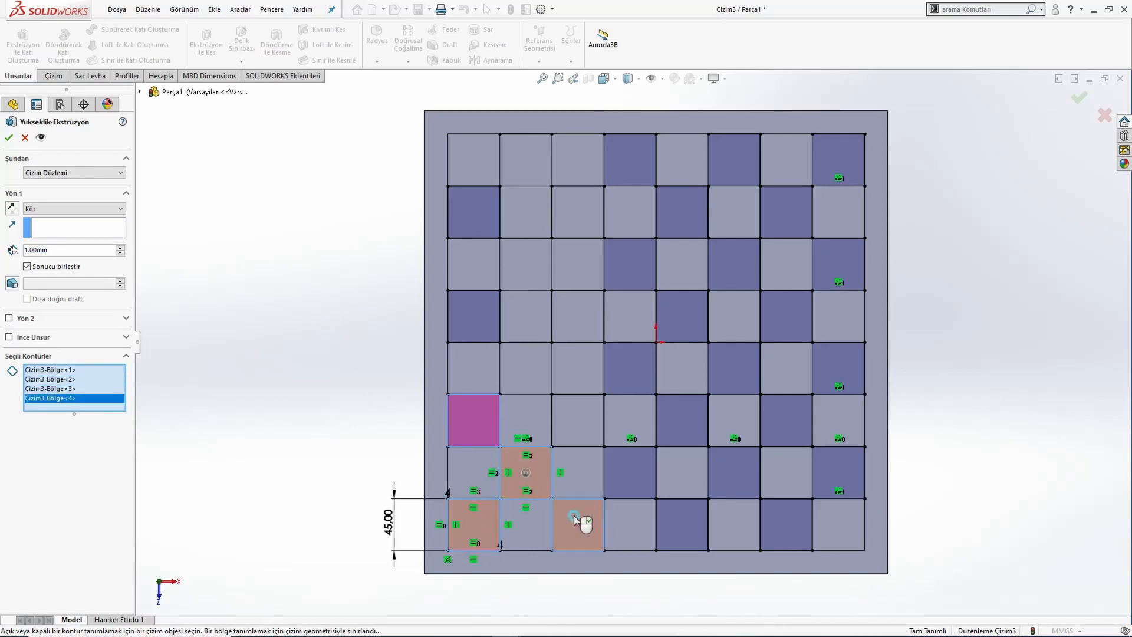
pyautogui.click(491, 339)
pyautogui.click(526, 367)
pyautogui.click(576, 418)
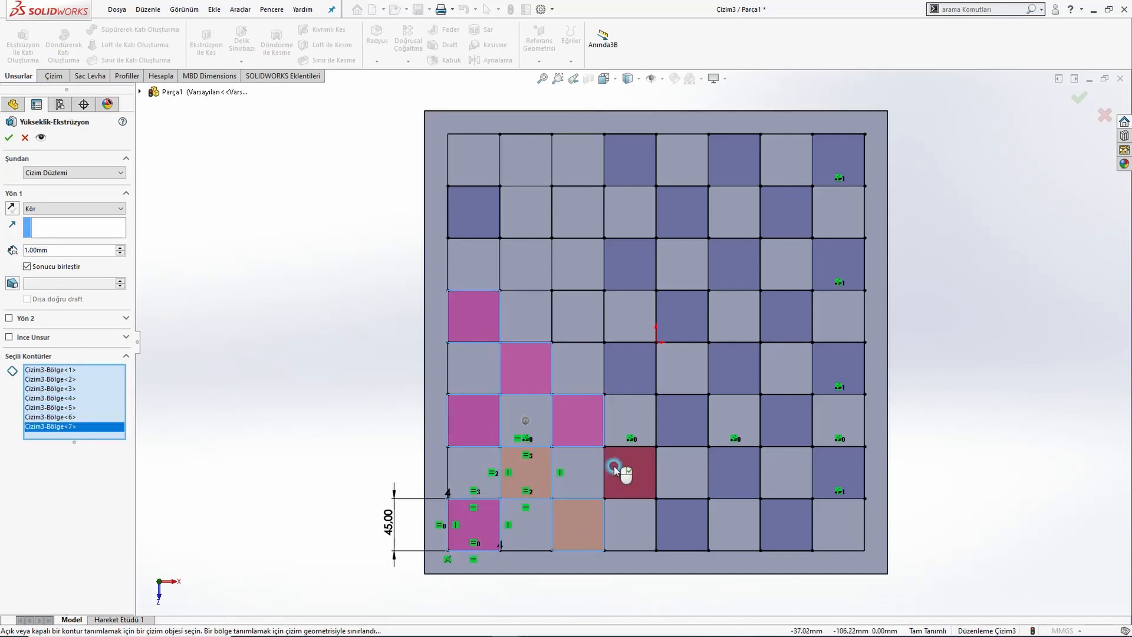
pyautogui.click(614, 466)
pyautogui.click(672, 516)
# Add the seven diagonal squares from the bottom row's seventh square to the left column's seventh square to the extrude contours.
pyautogui.moveTo(644, 507); pyautogui.dragTo(613, 354, button='middle')
pyautogui.scroll(-4, 682, 449)
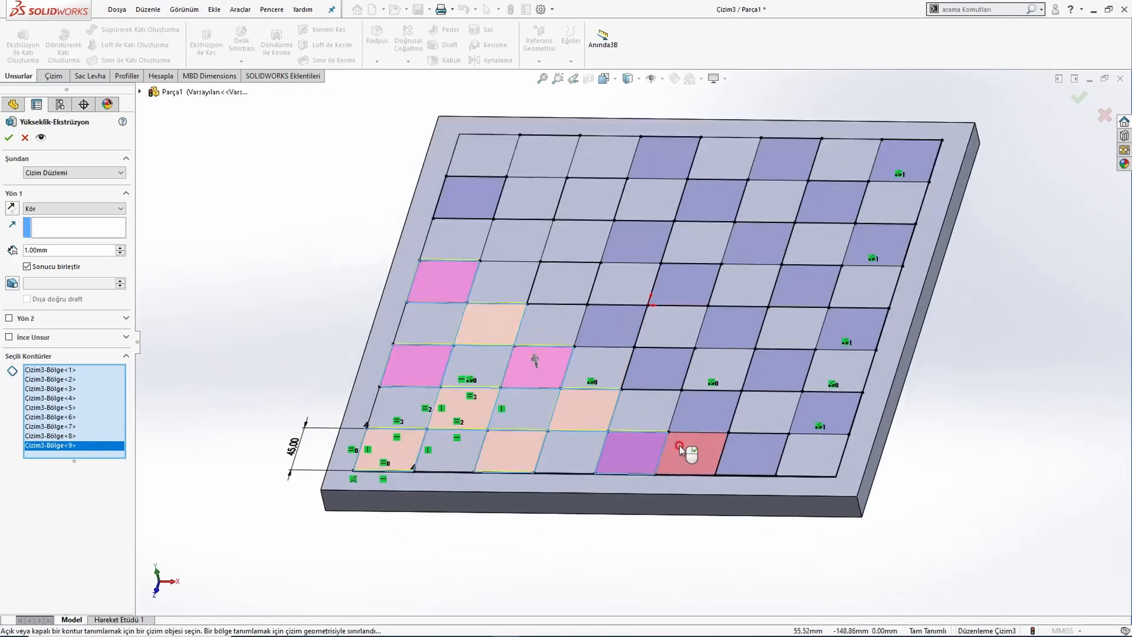
pyautogui.click(759, 453)
pyautogui.click(696, 389)
pyautogui.click(648, 345)
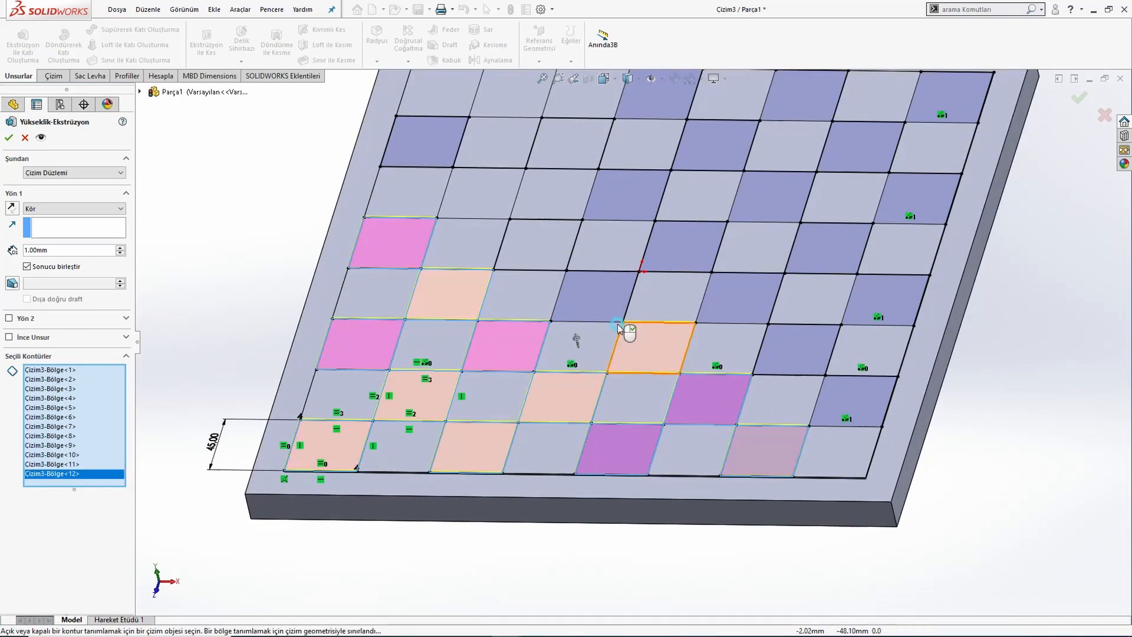
pyautogui.click(594, 295)
pyautogui.click(536, 241)
pyautogui.click(480, 191)
pyautogui.click(415, 149)
pyautogui.scroll(4, 501, 177)
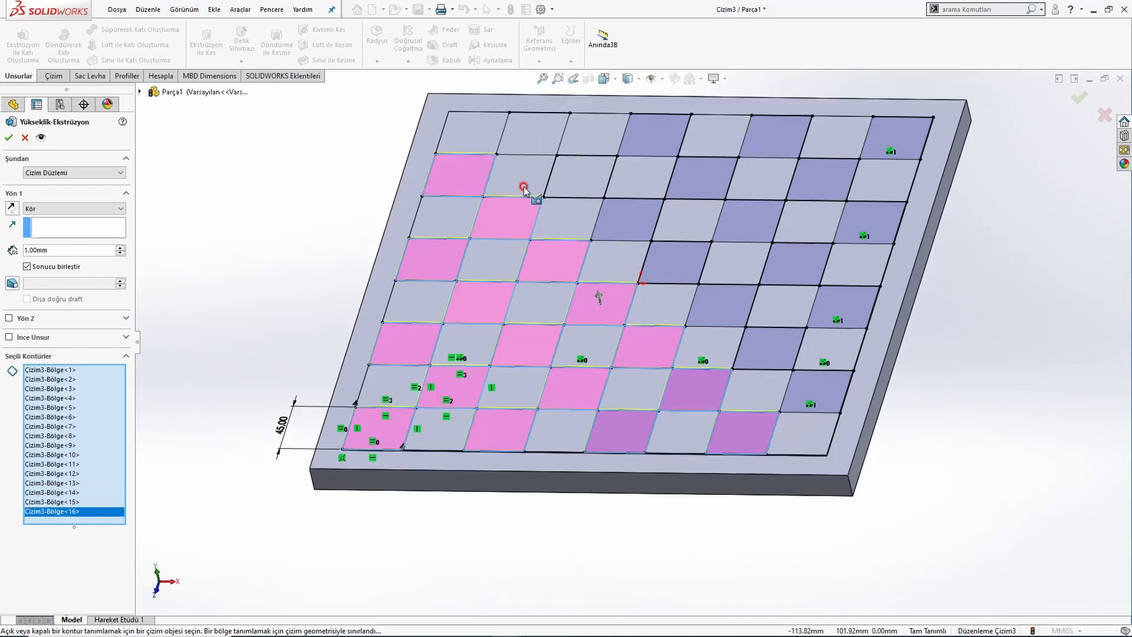
# Add the seven diagonal squares from the top row's second square down to the right column's second square to the extrude contours.
pyautogui.click(570, 207)
pyautogui.click(610, 241)
pyautogui.click(643, 289)
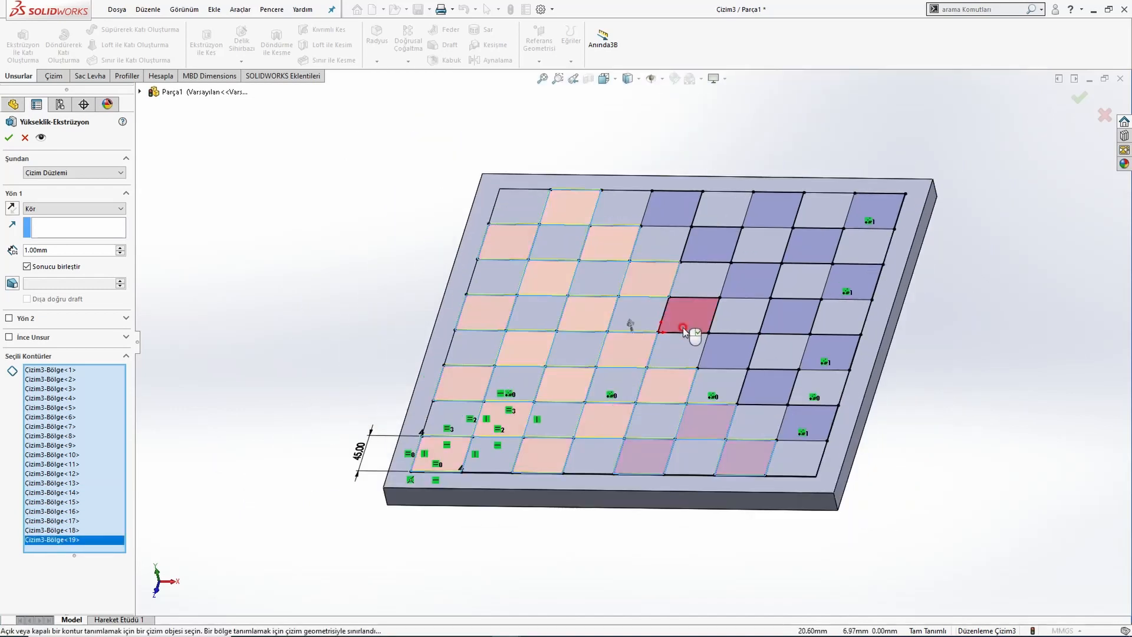
pyautogui.click(693, 321)
pyautogui.click(734, 354)
pyautogui.click(760, 389)
pyautogui.click(797, 429)
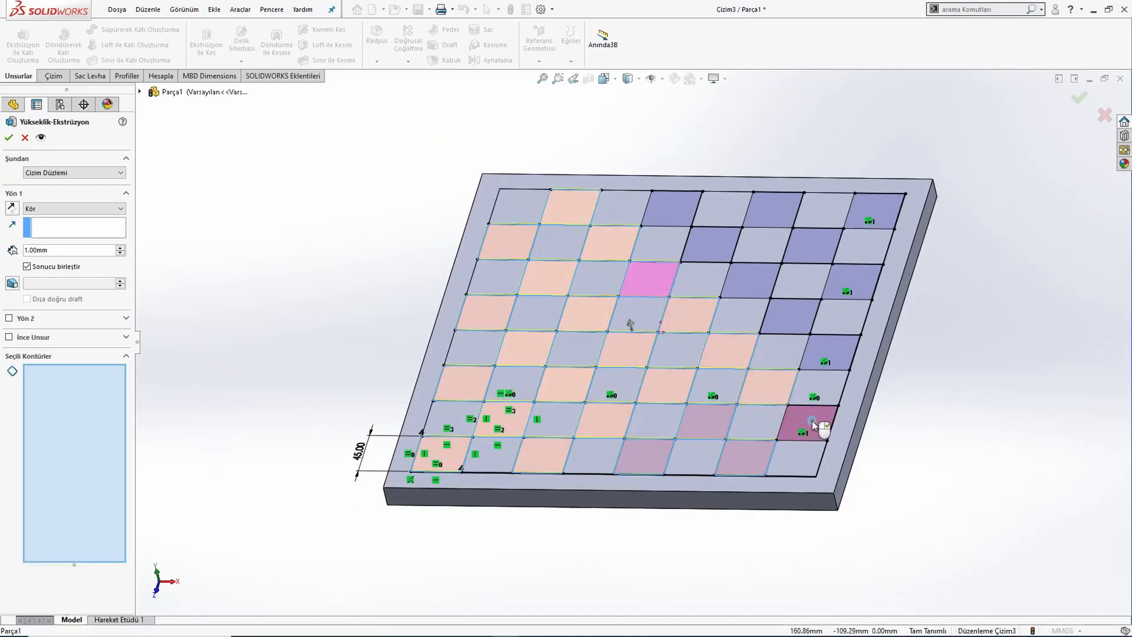
# Add the remaining nine alternating squares in the upper-right area of the board to the extrude contours.
pyautogui.click(828, 359)
pyautogui.click(793, 321)
pyautogui.click(760, 297)
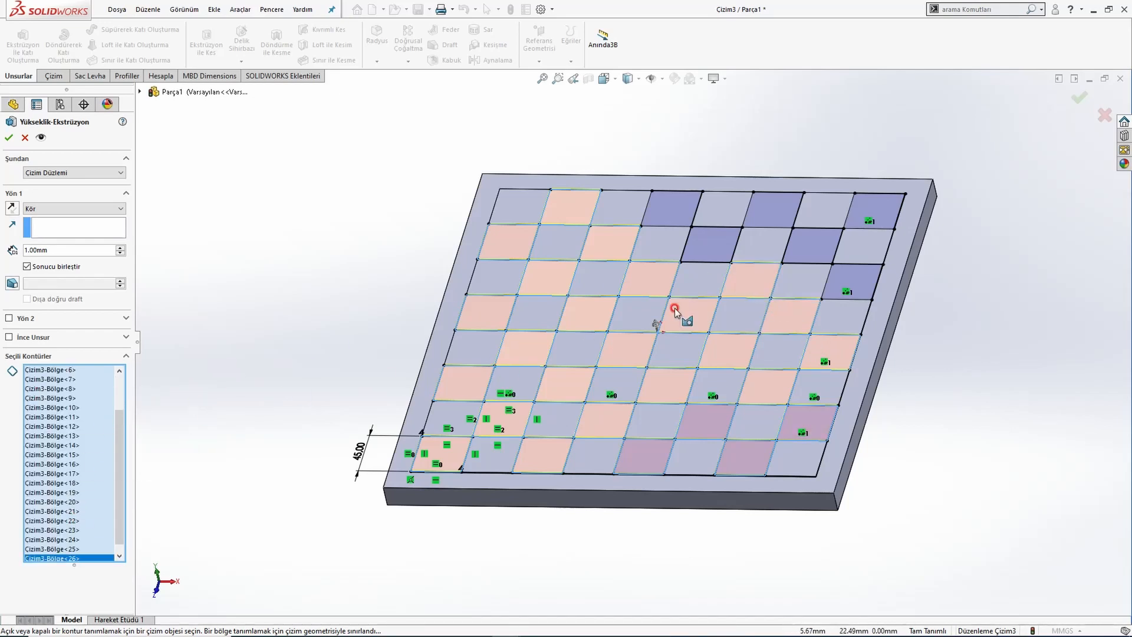
pyautogui.click(711, 247)
pyautogui.click(680, 218)
pyautogui.click(769, 211)
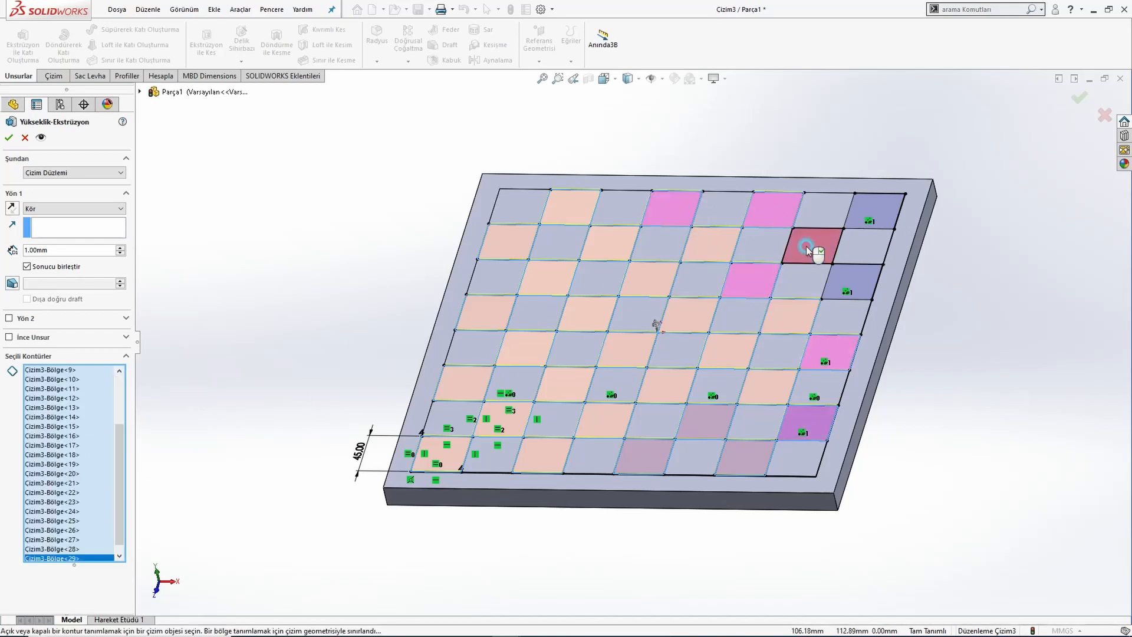
pyautogui.click(811, 247)
pyautogui.click(849, 282)
pyautogui.click(869, 218)
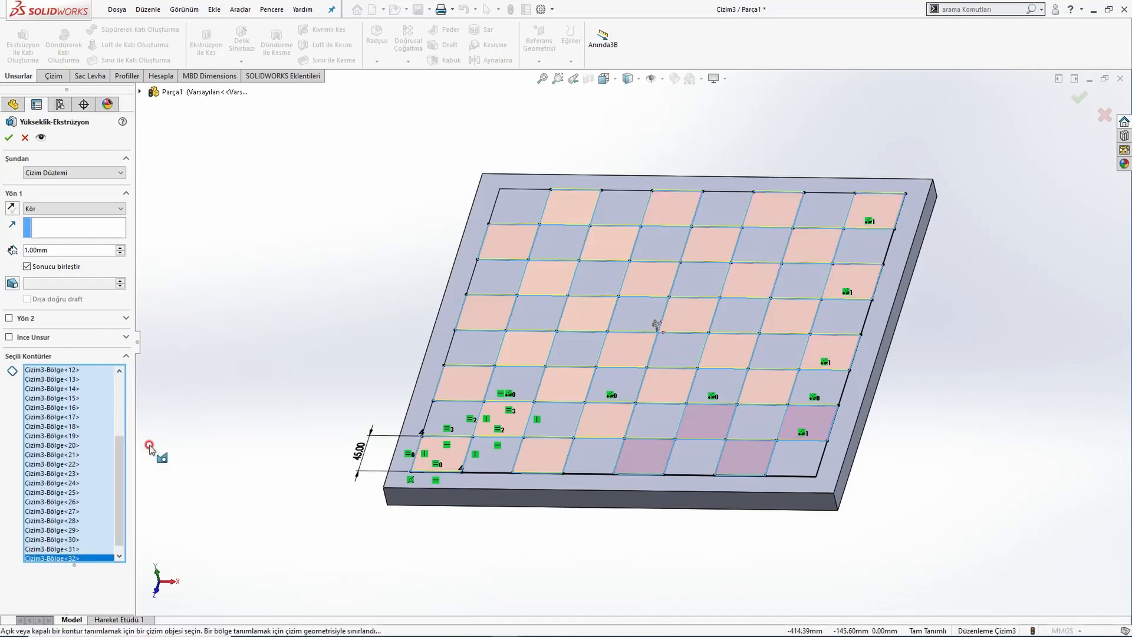
# Review the selected contours list, turn off merging the result, and extrude the 32 squares by 1 mm as separate bodies.
pyautogui.scroll(-1, 120, 495)
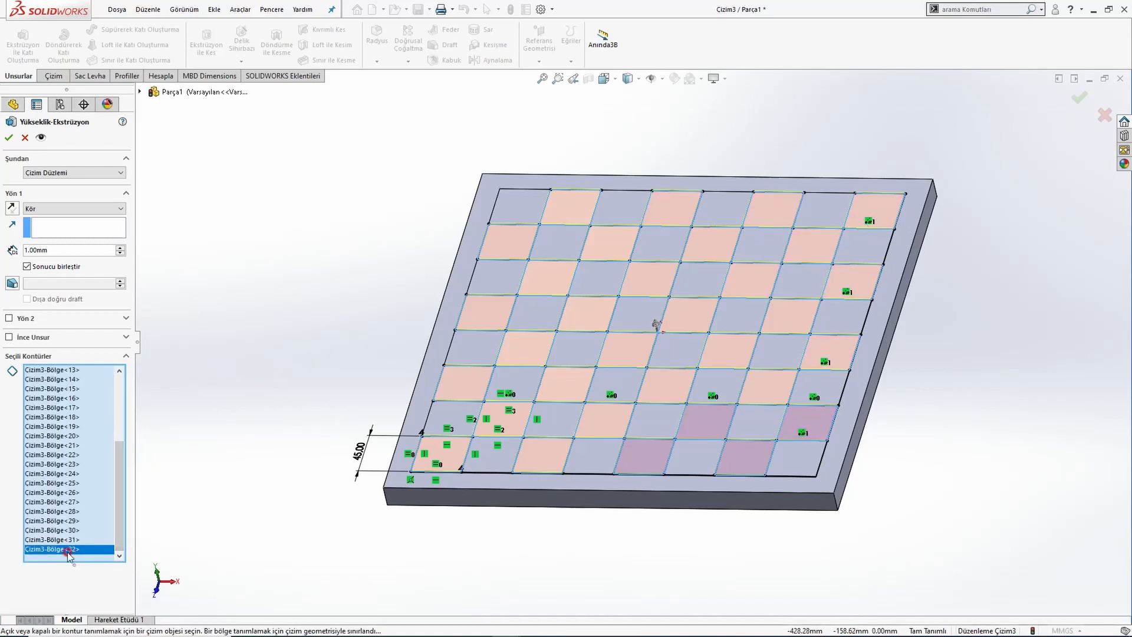
pyautogui.click(119, 511)
pyautogui.moveTo(119, 511); pyautogui.dragTo(123, 425)
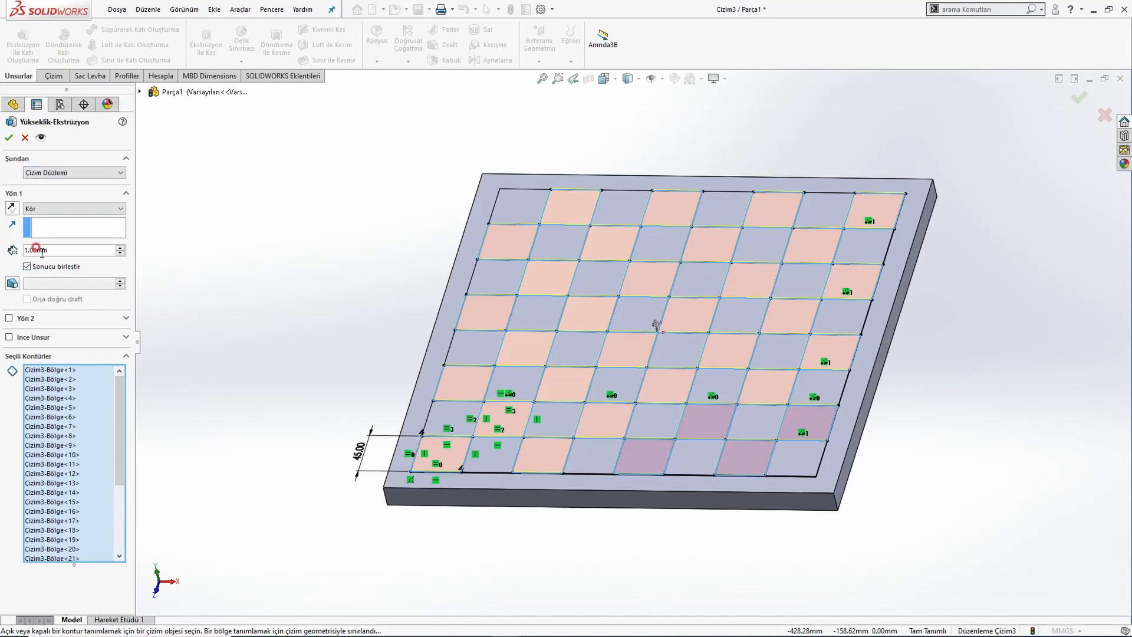
pyautogui.click(8, 138)
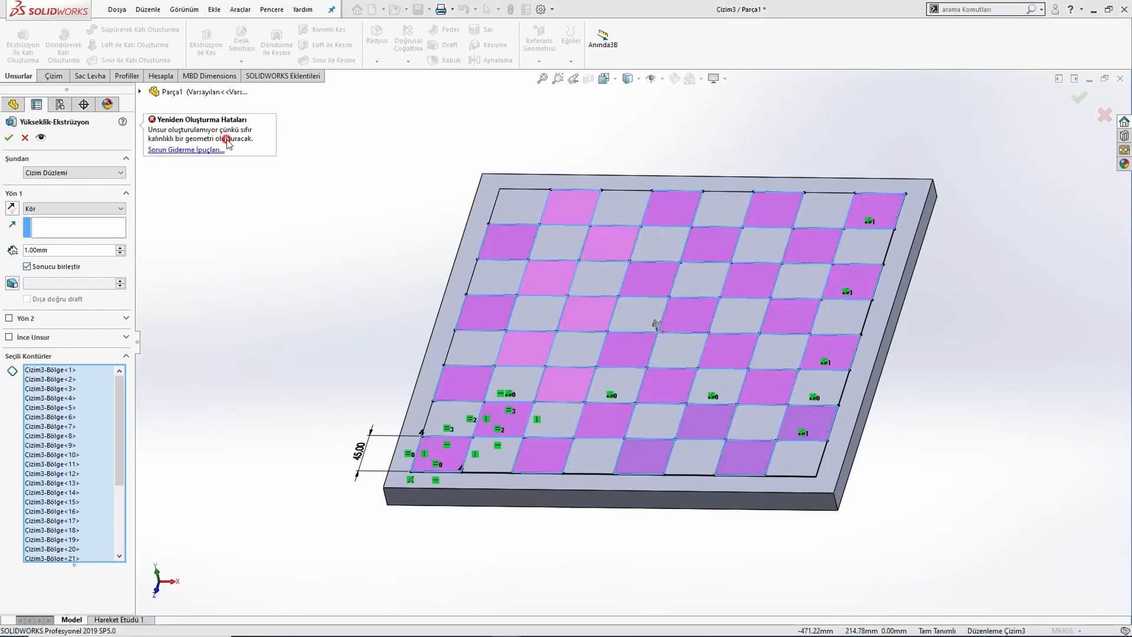
pyautogui.click(27, 267)
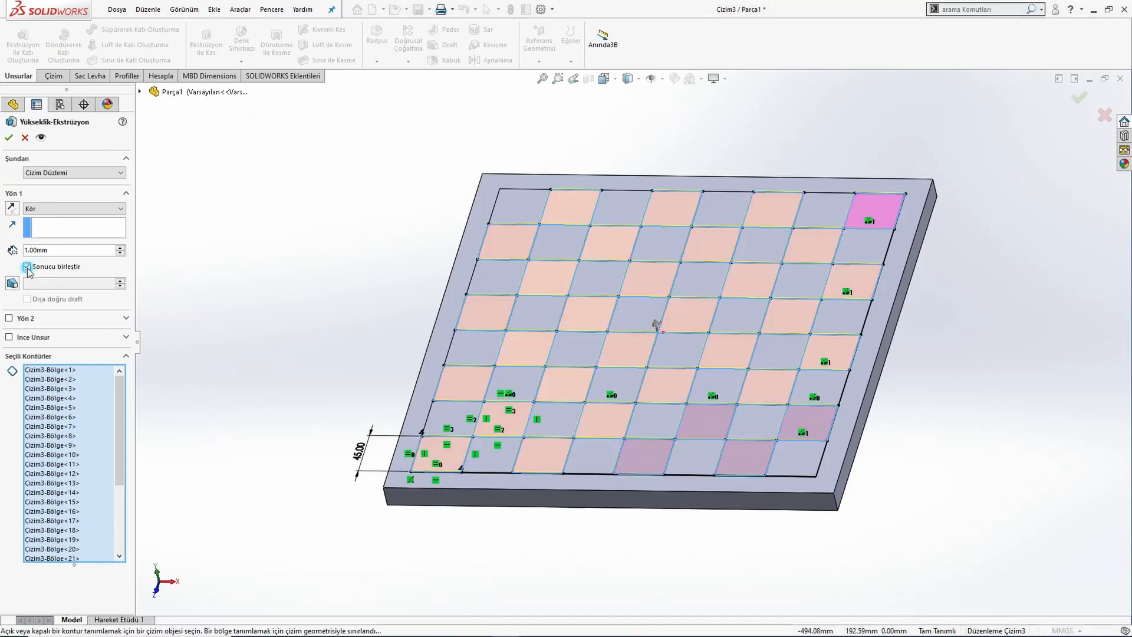
pyautogui.click(8, 137)
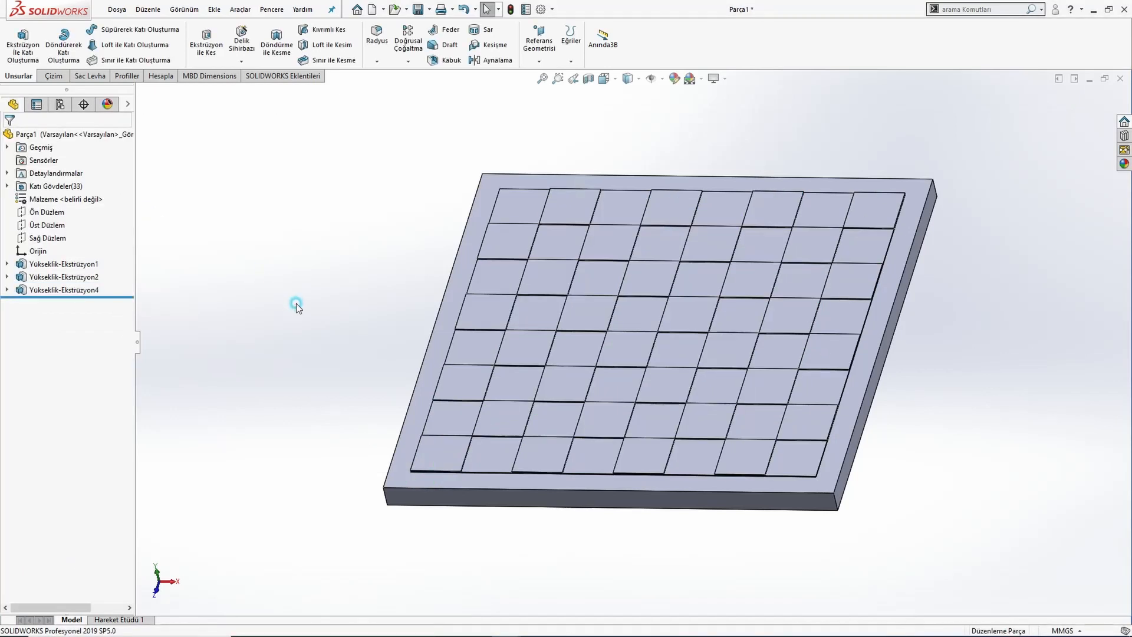
# Apply the white high gloss plastic appearance to the extrusion feature of the 32 raised squares.
pyautogui.moveTo(296, 303); pyautogui.dragTo(480, 375, button='middle')
pyautogui.hotkey('ctrl', '5')
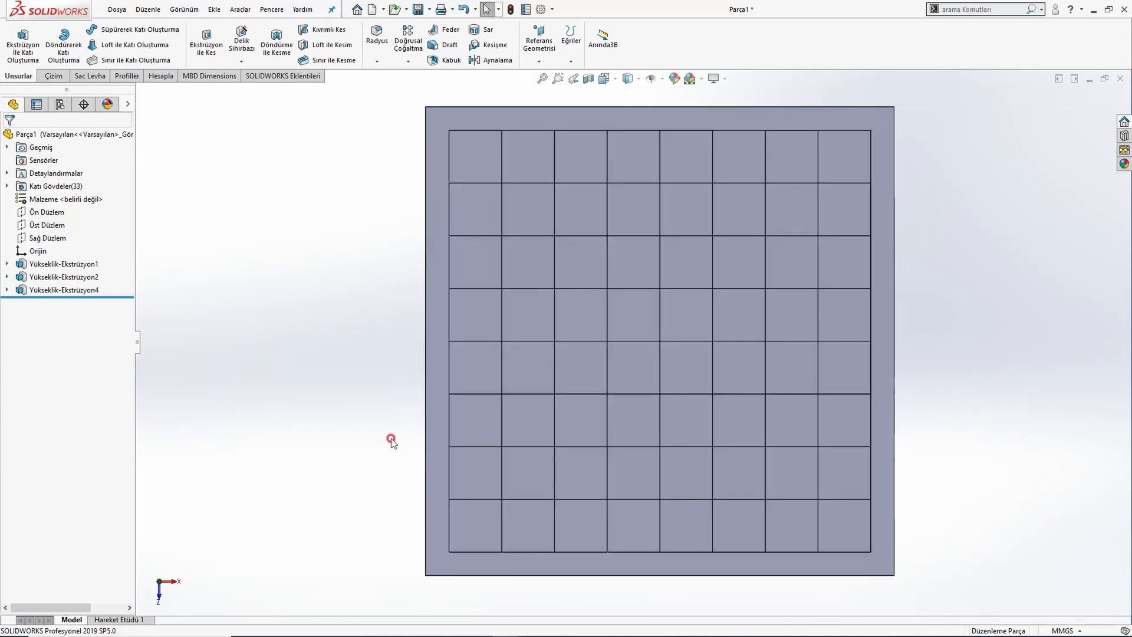
pyautogui.hotkey('ctrl', '7')
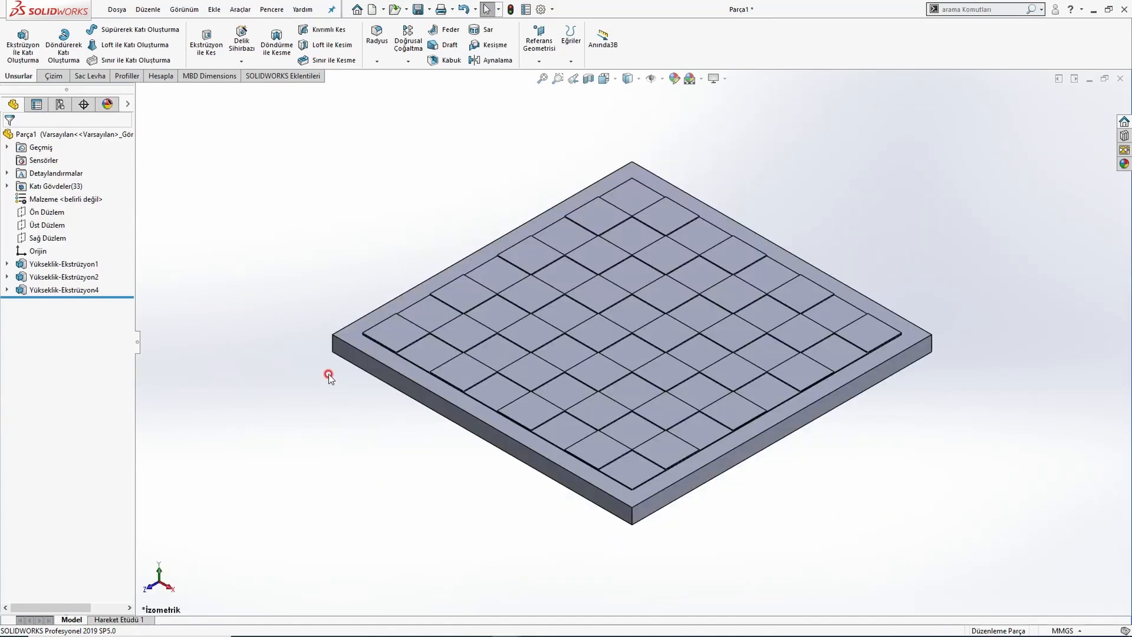
pyautogui.click(1123, 165)
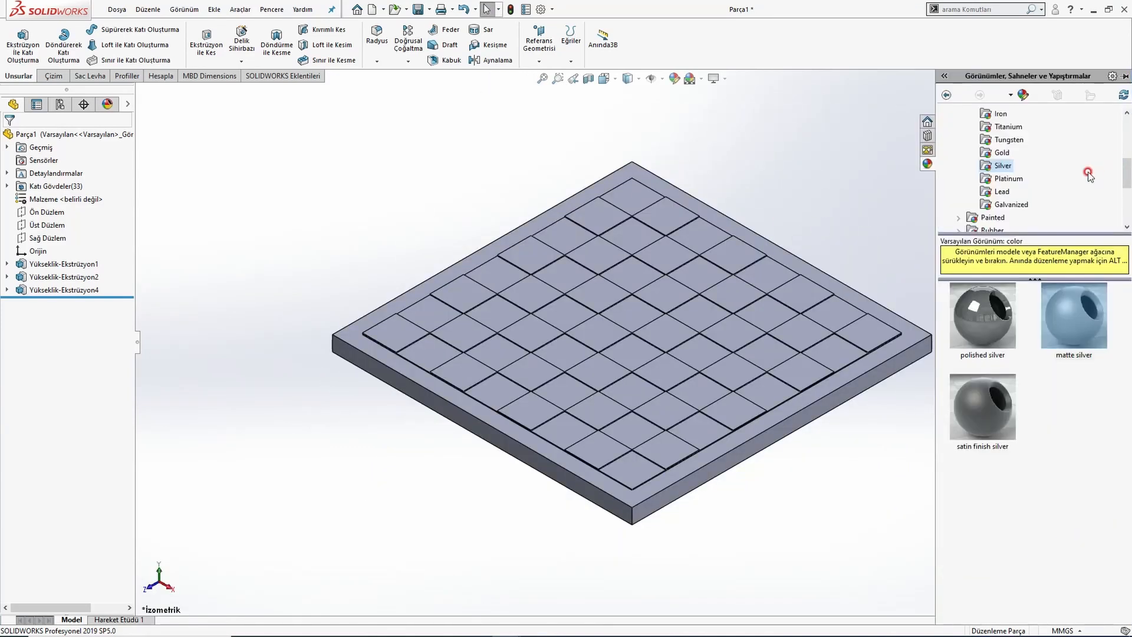
pyautogui.scroll(4, 974, 137)
pyautogui.click(959, 141)
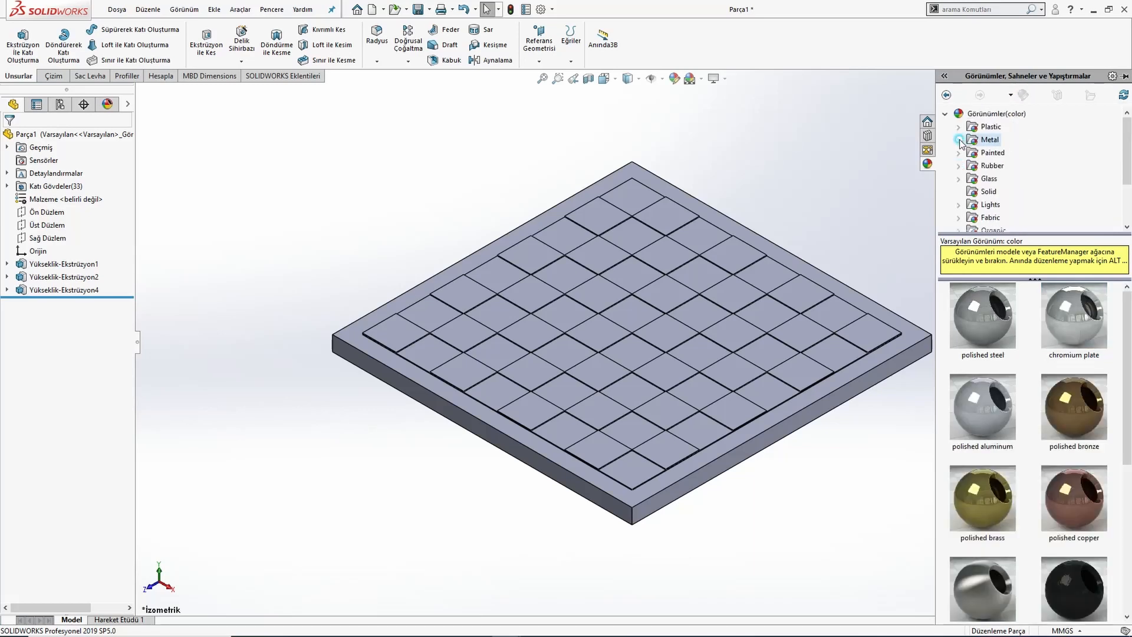
pyautogui.click(960, 126)
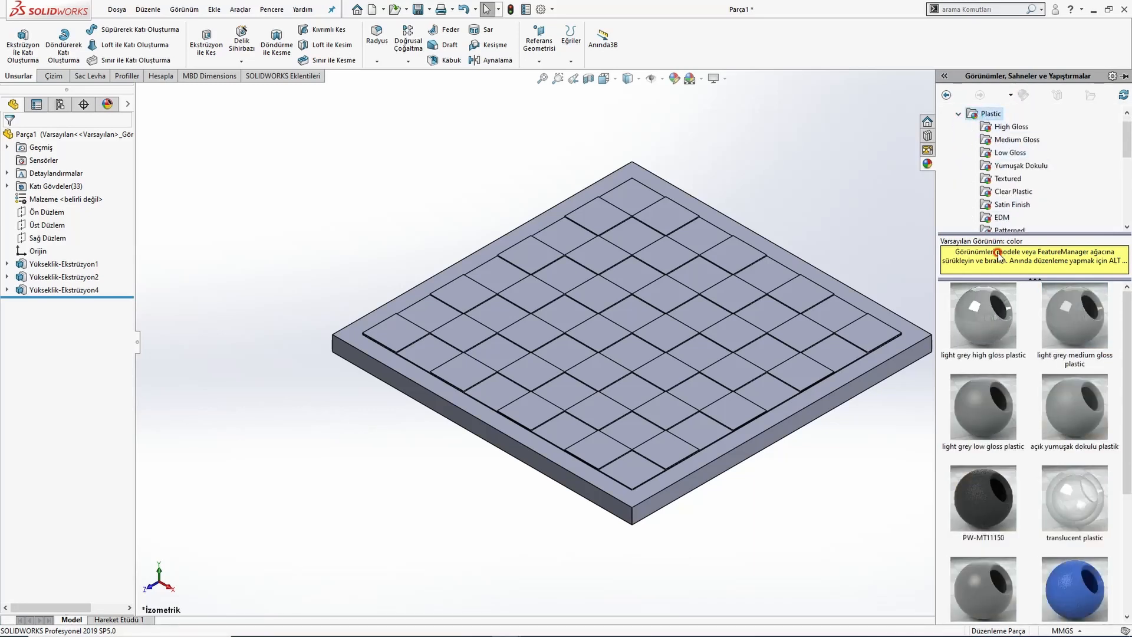
pyautogui.scroll(-3, 1008, 317)
pyautogui.scroll(3, 1008, 317)
pyautogui.click(1010, 126)
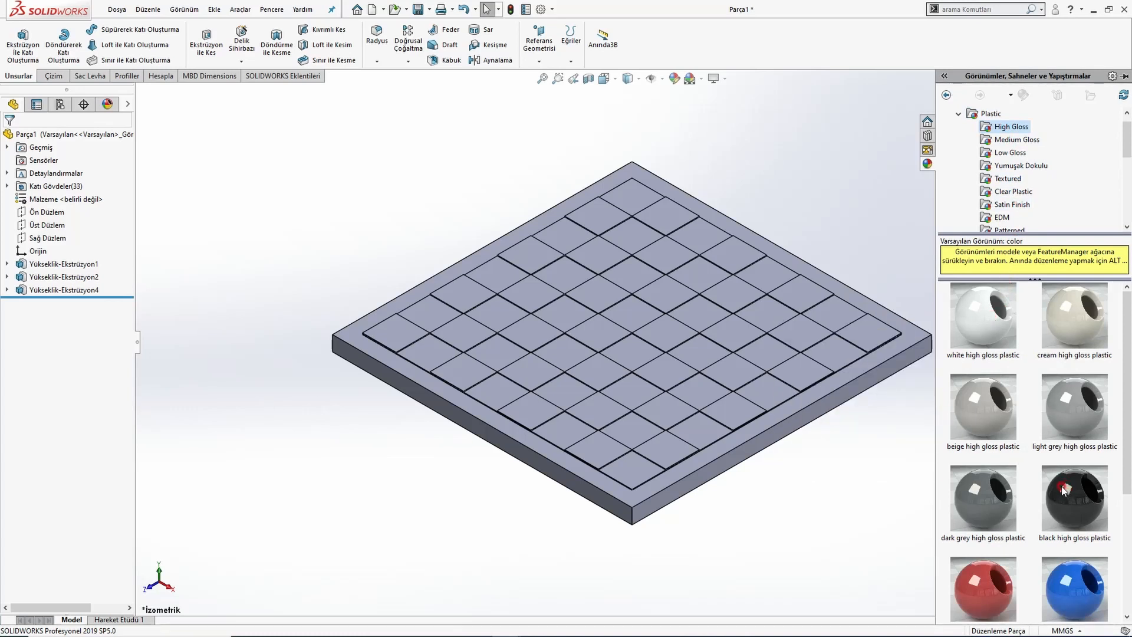
pyautogui.moveTo(993, 338); pyautogui.dragTo(80, 290)
# Apply the black high gloss plastic appearance to the 360 mm field's extrusion feature.
pyautogui.moveTo(662, 371); pyautogui.dragTo(493, 293, button='middle')
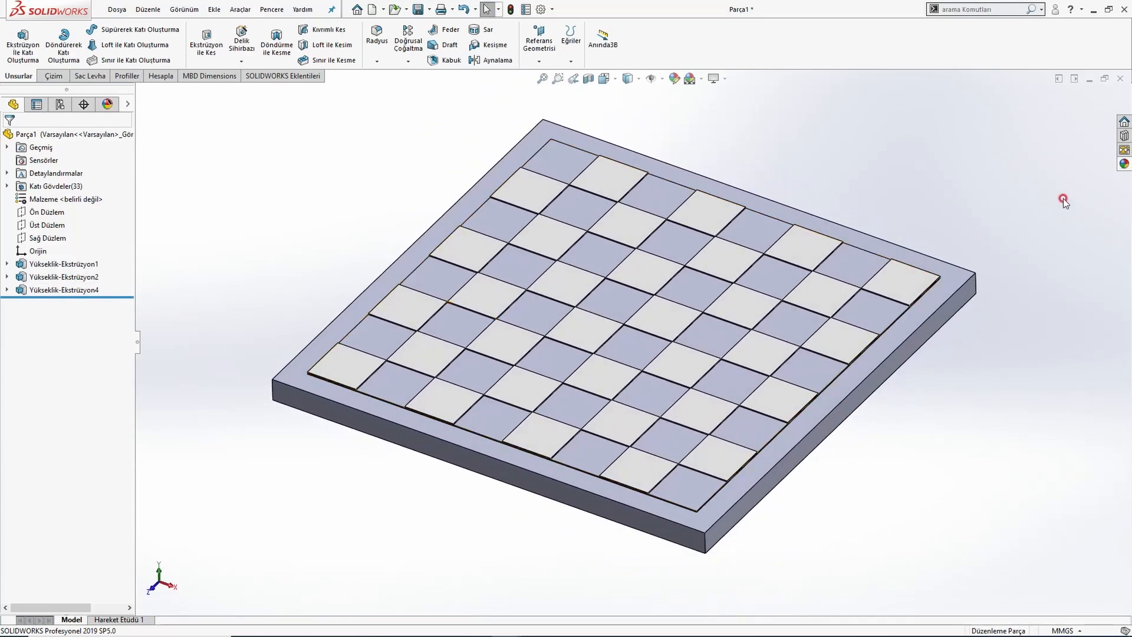
pyautogui.click(1124, 163)
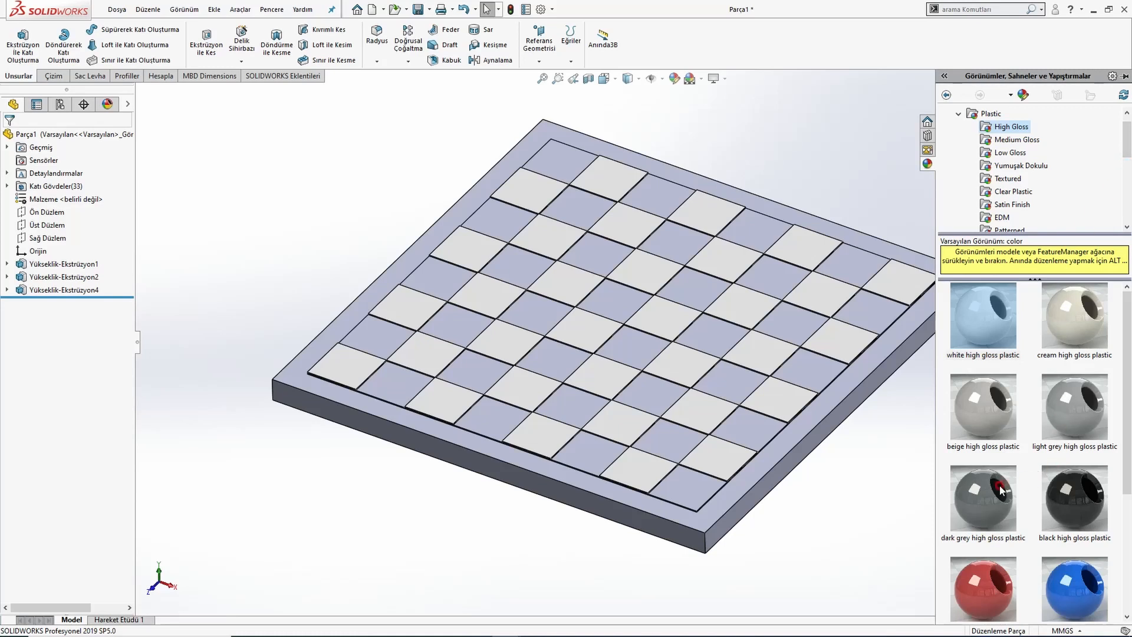
pyautogui.moveTo(1065, 501); pyautogui.dragTo(70, 275)
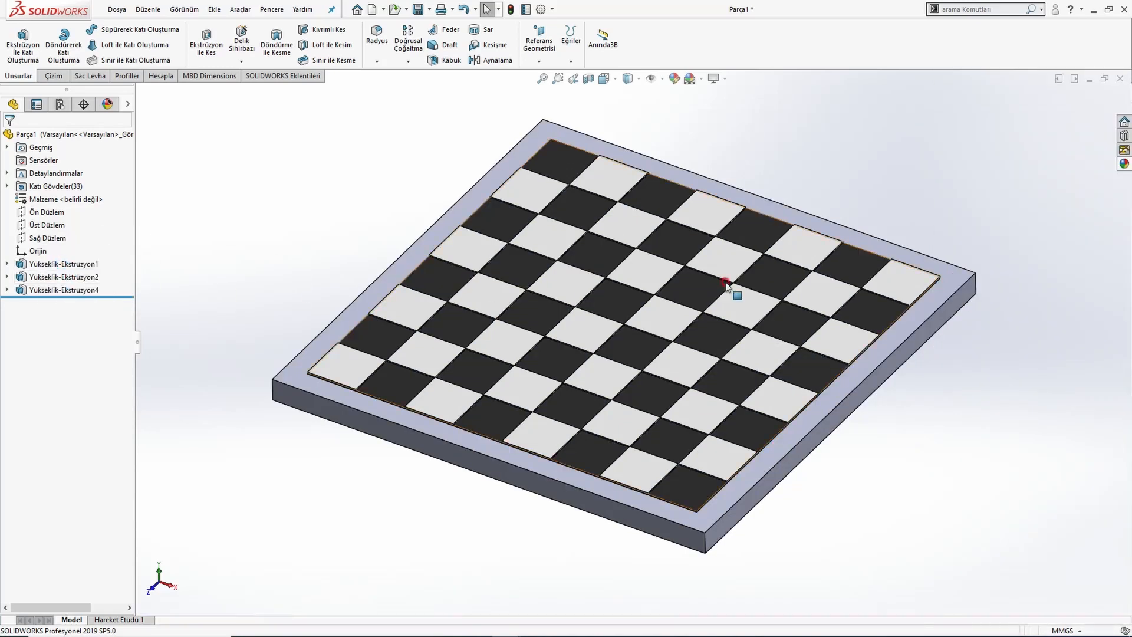
# Apply the dark grey high gloss plastic appearance to the base board's extrusion feature.
pyautogui.click(1120, 165)
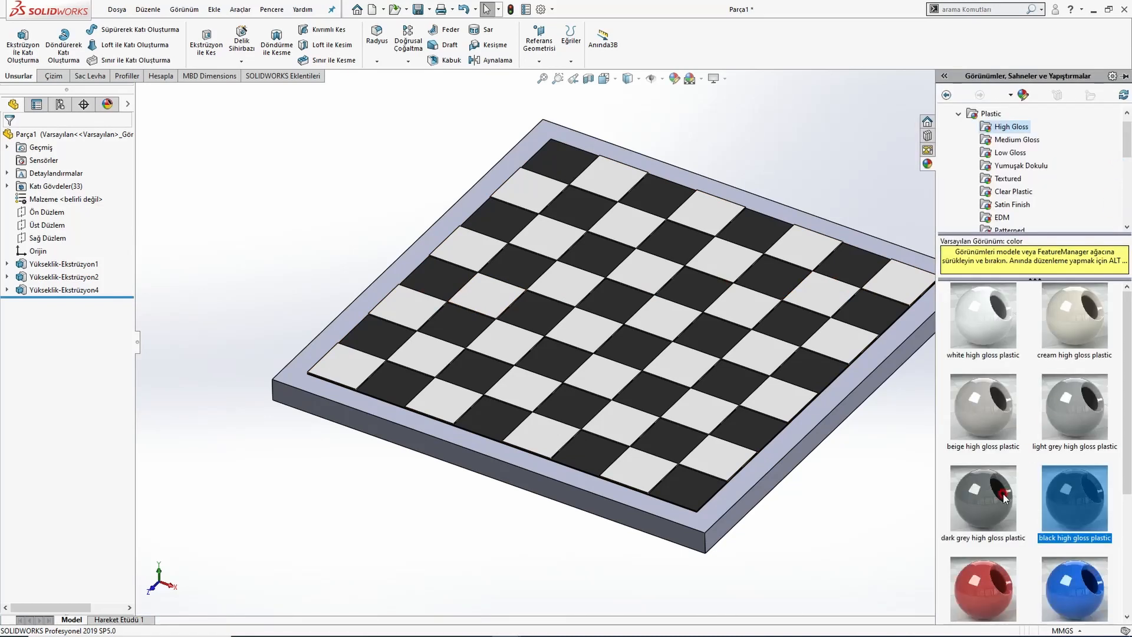
pyautogui.click(982, 492)
pyautogui.moveTo(983, 491); pyautogui.dragTo(68, 263)
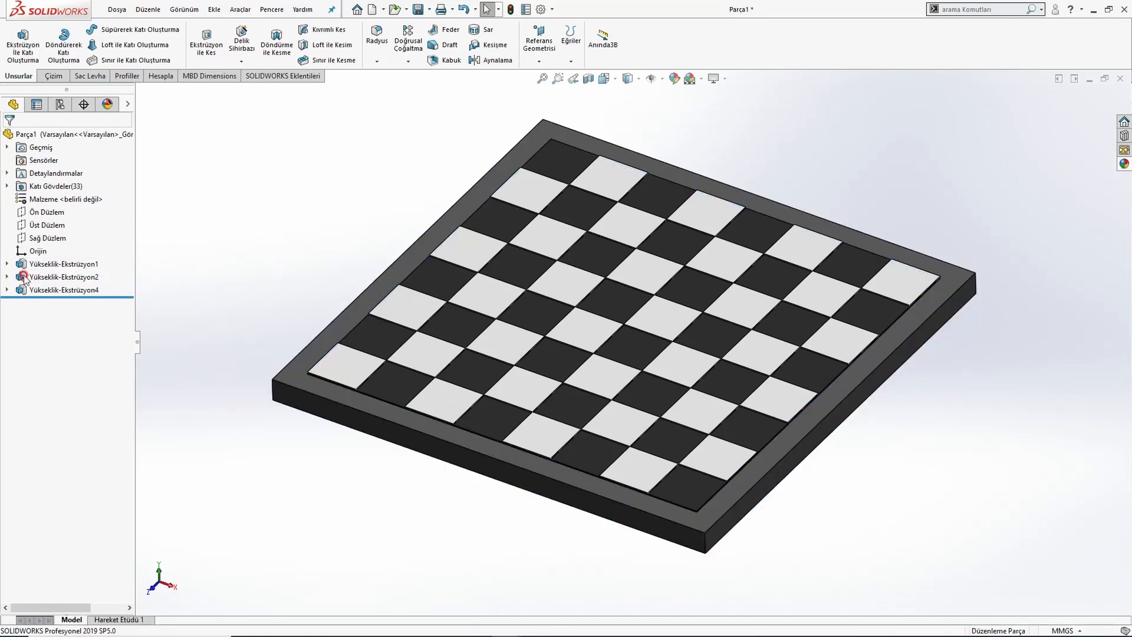
# Start a sketch on the border's top face and draw a horizontal line about 346 mm long, about 9 mm below the bottom row of squares.
pyautogui.moveTo(262, 284); pyautogui.dragTo(353, 317, button='middle')
pyautogui.hotkey('ctrl', '5')
pyautogui.scroll(1, 480, 538)
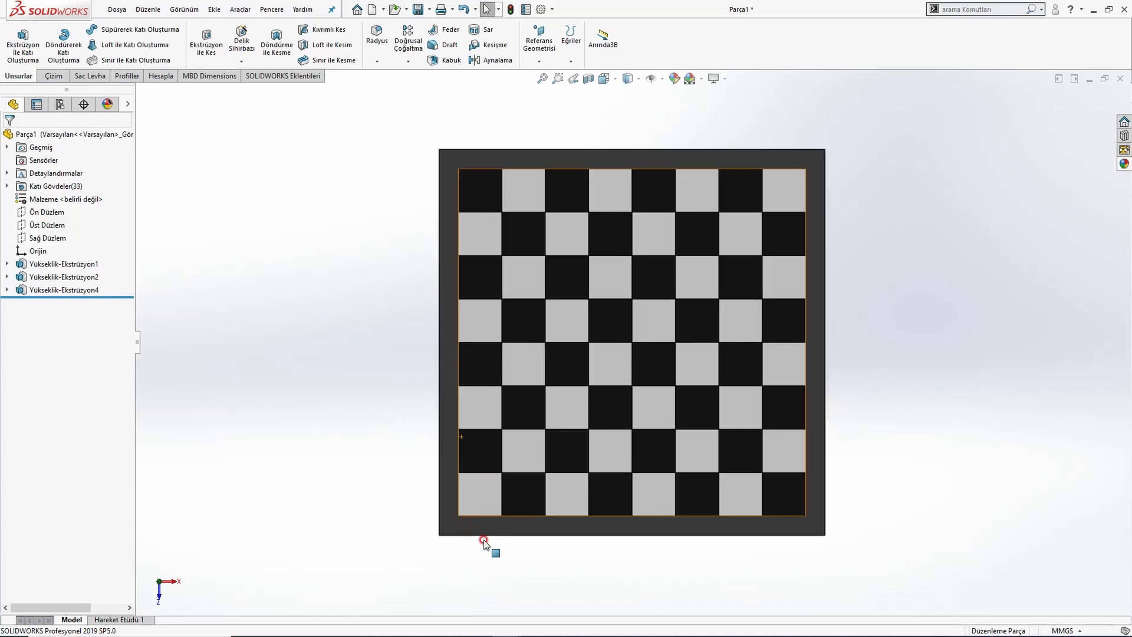
pyautogui.scroll(-1, 486, 536)
pyautogui.scroll(1, 508, 510)
pyautogui.scroll(-1, 508, 511)
pyautogui.click(518, 485)
pyautogui.click(568, 453)
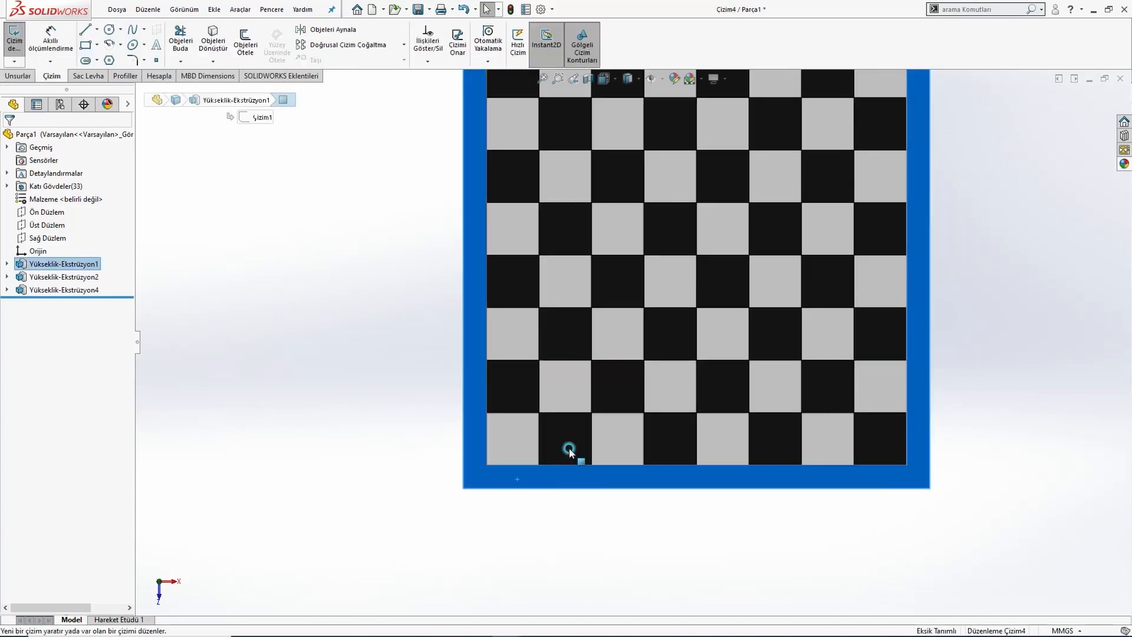
pyautogui.click(85, 29)
pyautogui.moveTo(496, 475)
pyautogui.mouseDown()
pyautogui.moveTo(910, 480)
pyautogui.moveTo(898, 475)
pyautogui.mouseUp()
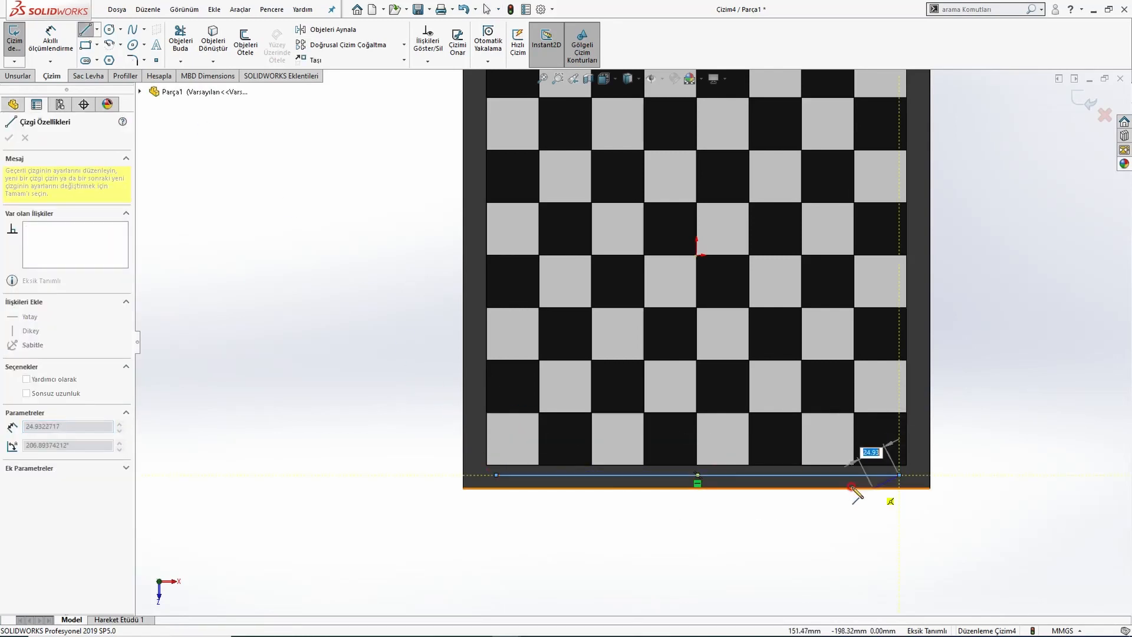
pyautogui.press('Escape')
# Dimension the line 14 mm from the lower edge of the checkered field.
pyautogui.scroll(-5, 627, 485)
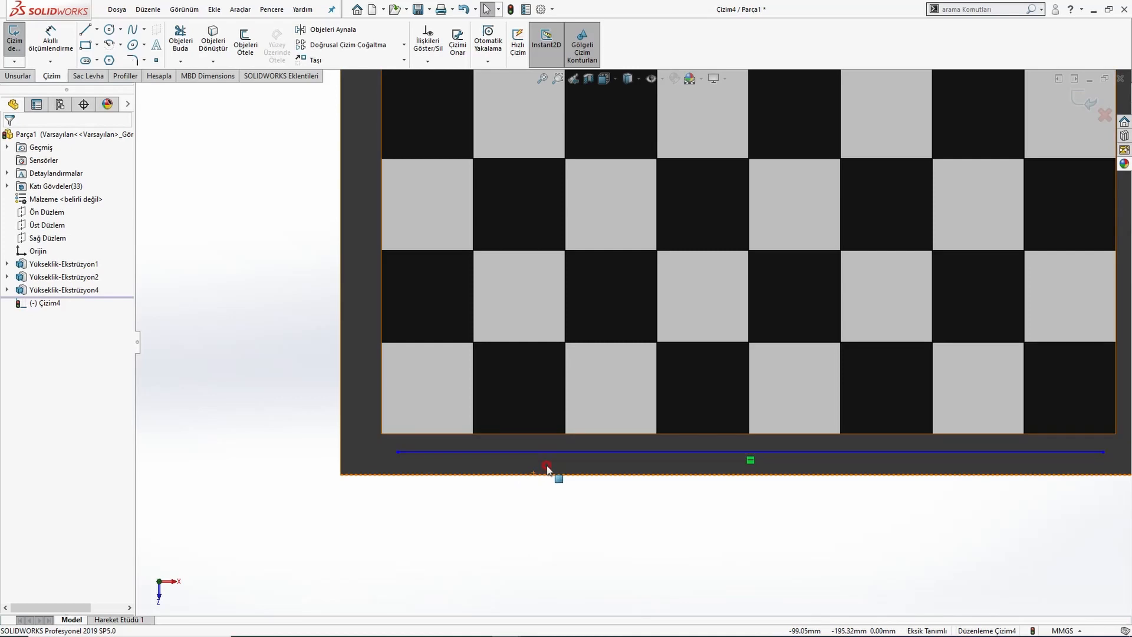
pyautogui.click(50, 40)
pyautogui.scroll(2, 711, 438)
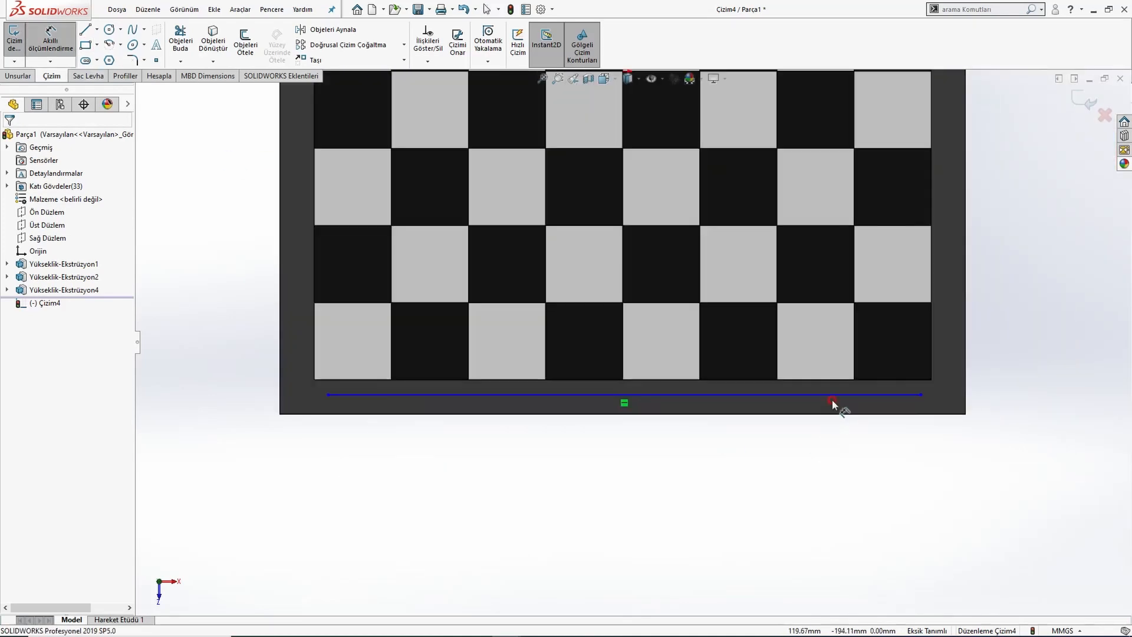
pyautogui.click(853, 393)
pyautogui.click(890, 380)
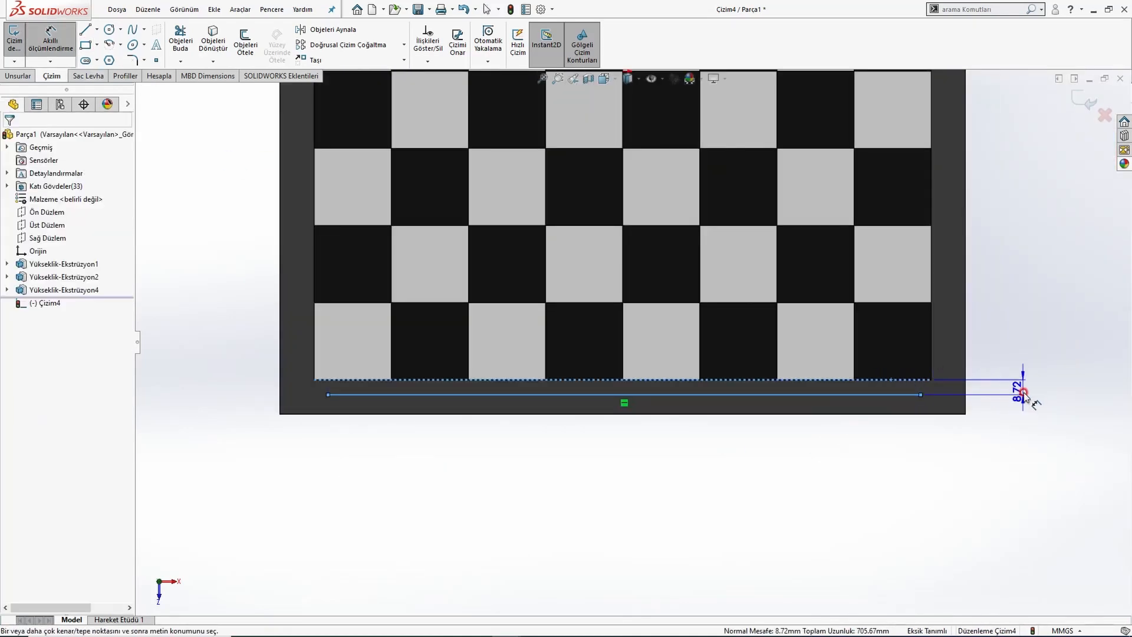
pyautogui.click(1034, 406)
pyautogui.write('14')
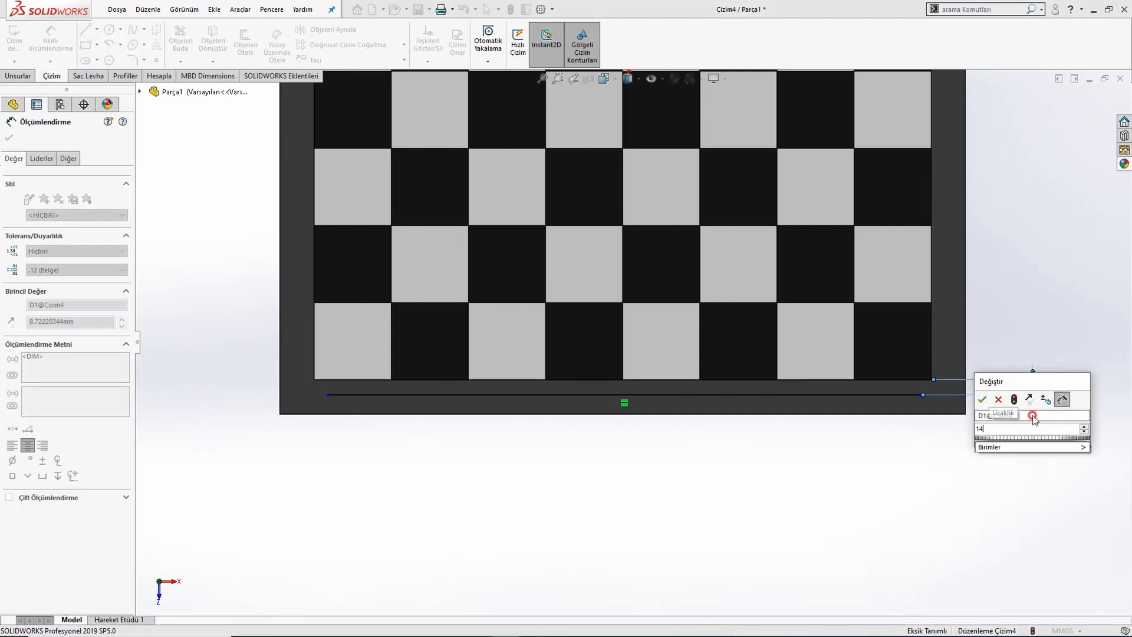
pyautogui.press('Return')
pyautogui.scroll(3, 884, 407)
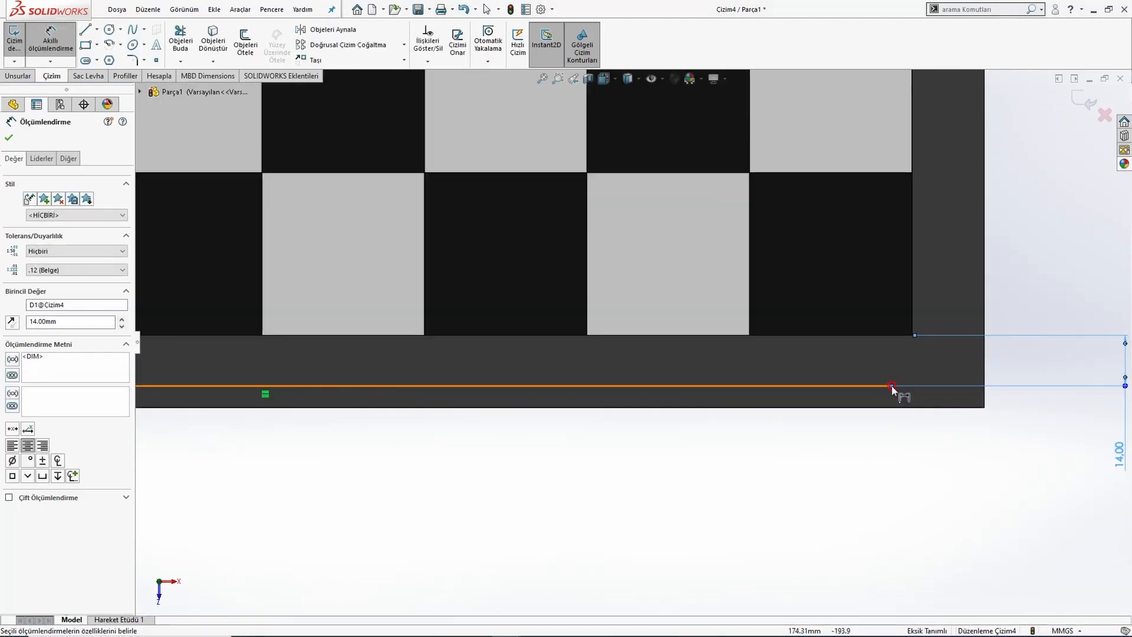
pyautogui.press('Escape')
pyautogui.press('Escape')
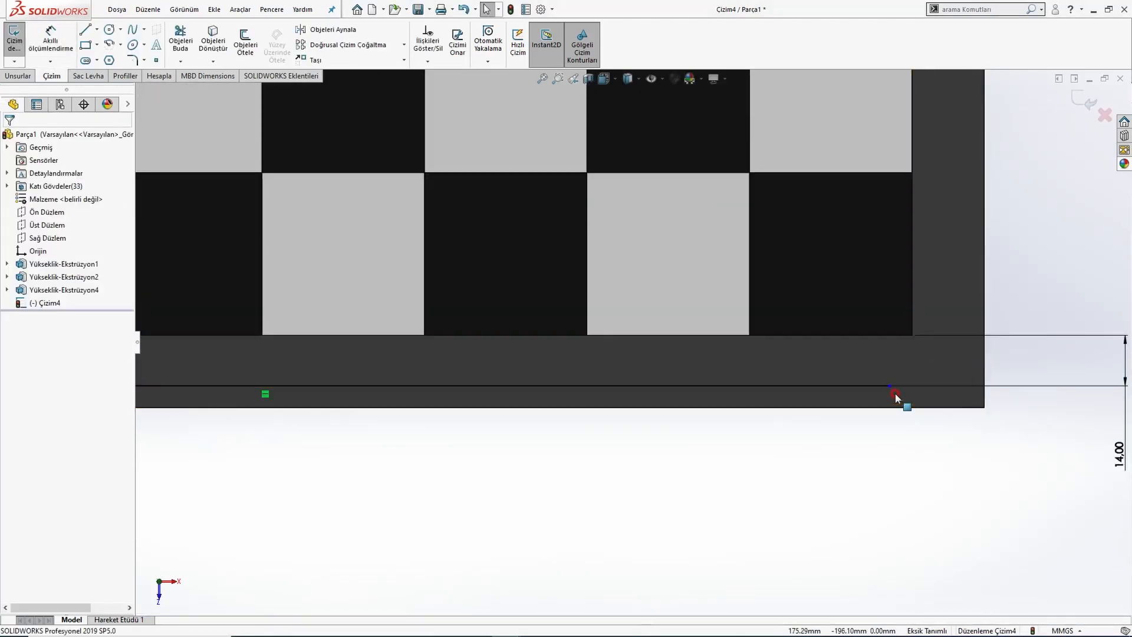
# Dimension the line's right endpoint 35 mm from the board's right outer edge.
pyautogui.moveTo(895, 393); pyautogui.dragTo(894, 386, button='right')
pyautogui.click(890, 387)
pyautogui.click(983, 389)
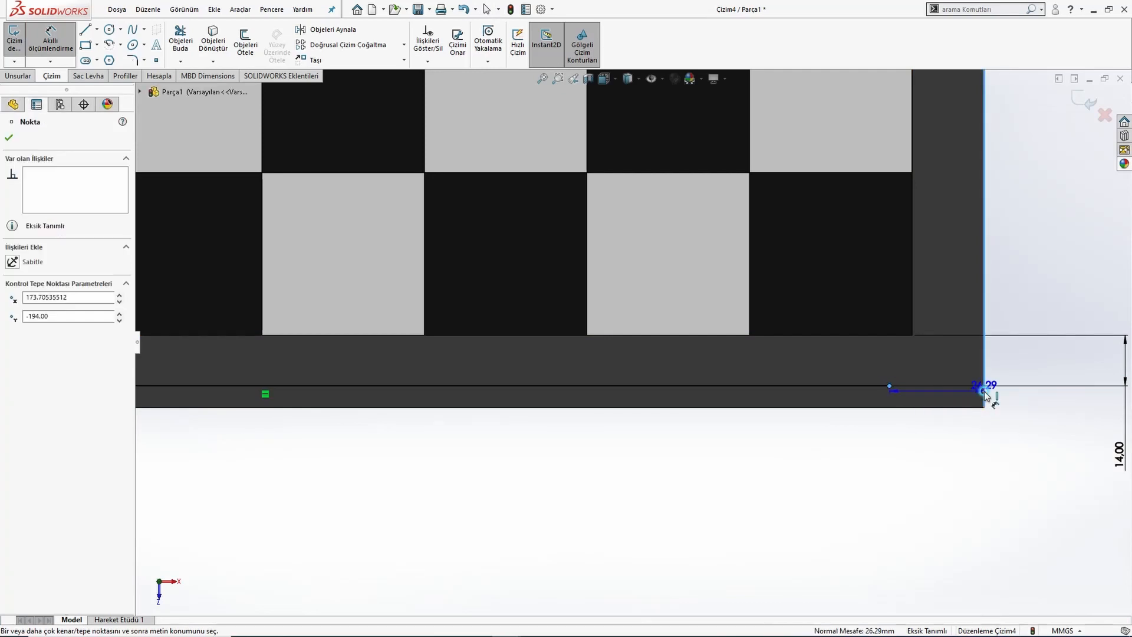
pyautogui.click(936, 466)
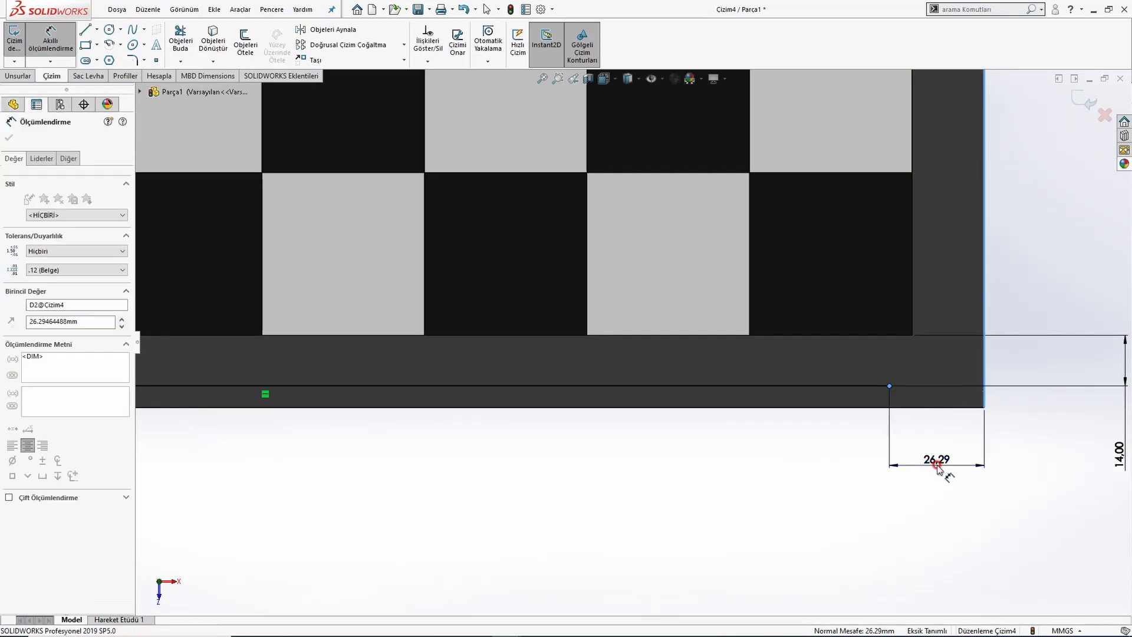
pyautogui.write('35')
pyautogui.press('Return')
# Dimension the line's left endpoint 35 mm from the board's left outer edge and finish the sketch.
pyautogui.scroll(3, 530, 404)
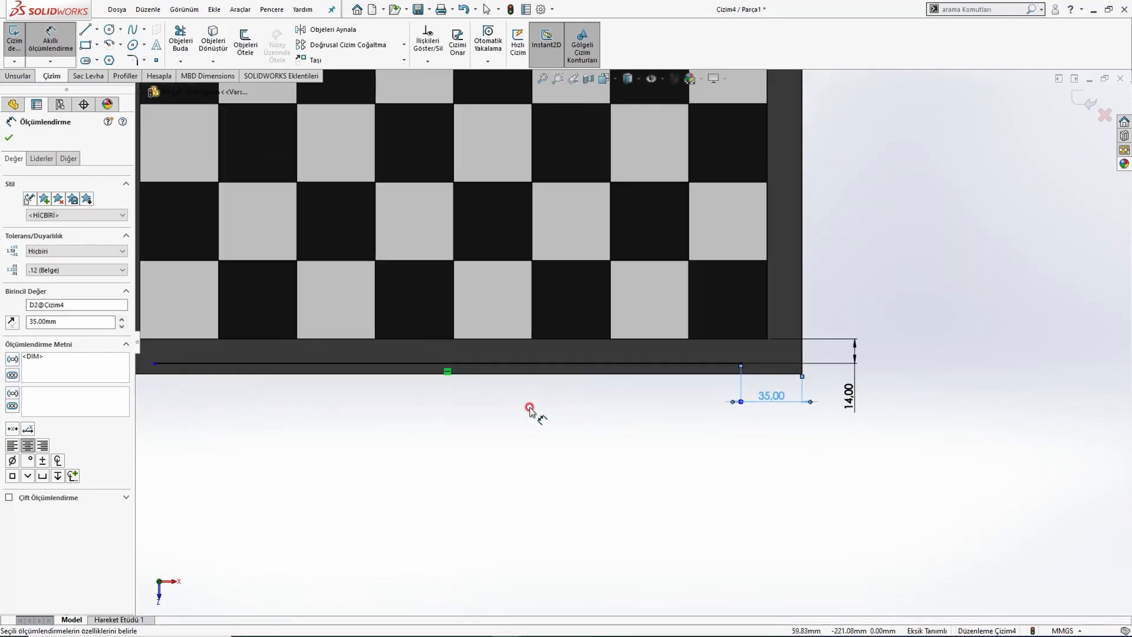
pyautogui.scroll(-4, 397, 330)
pyautogui.click(436, 334)
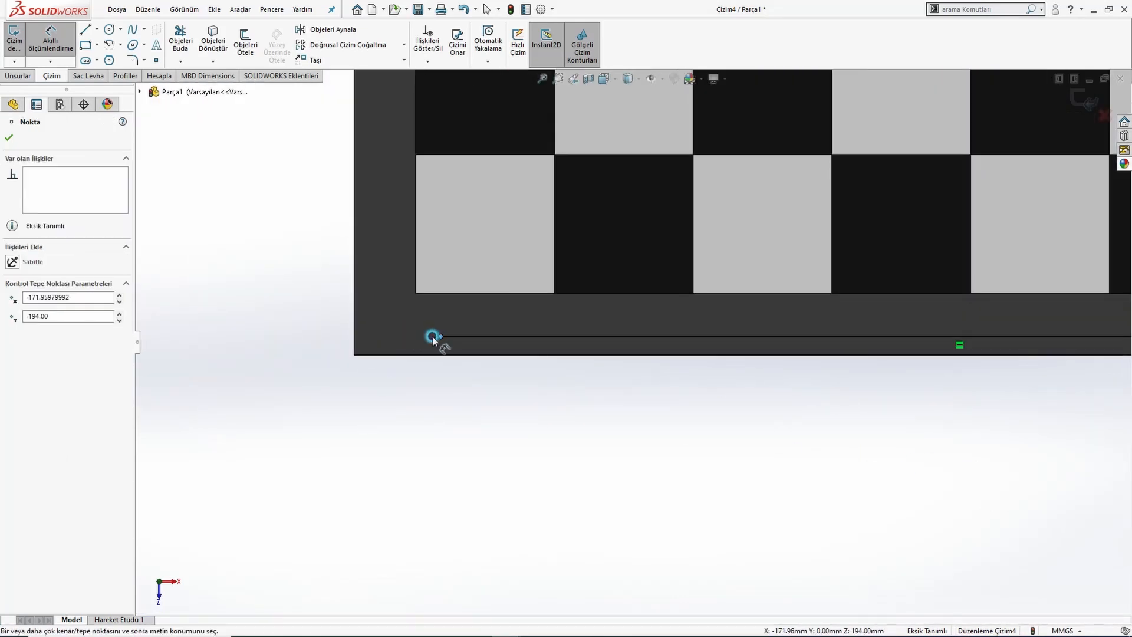
pyautogui.click(354, 324)
pyautogui.click(389, 406)
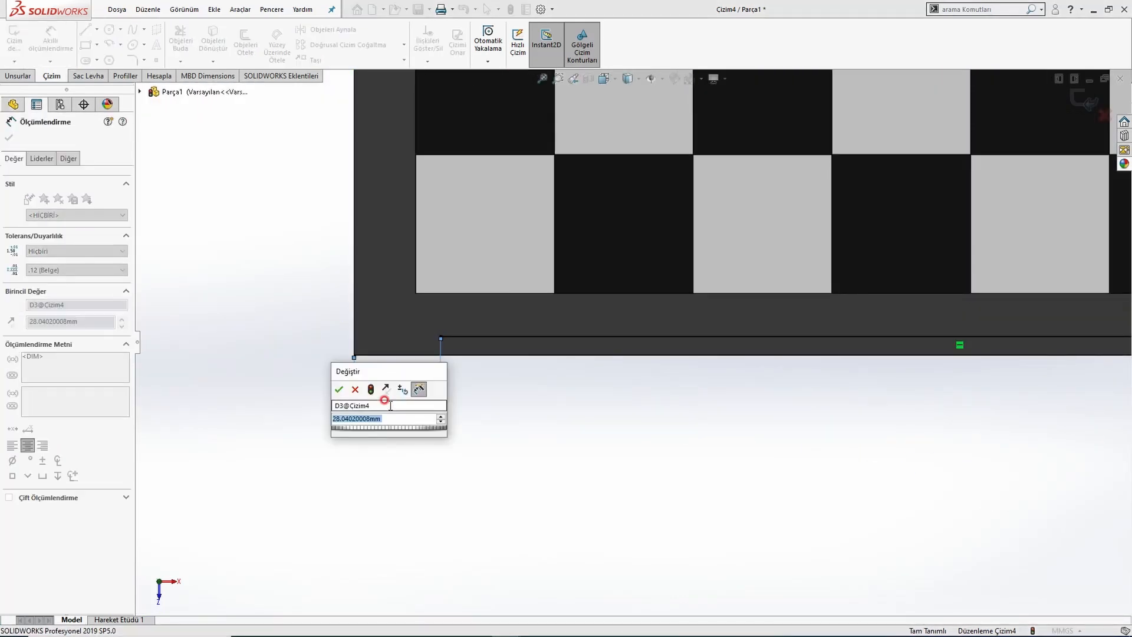
pyautogui.write('35')
pyautogui.press('Return')
pyautogui.scroll(2, 614, 411)
pyautogui.scroll(3, 614, 411)
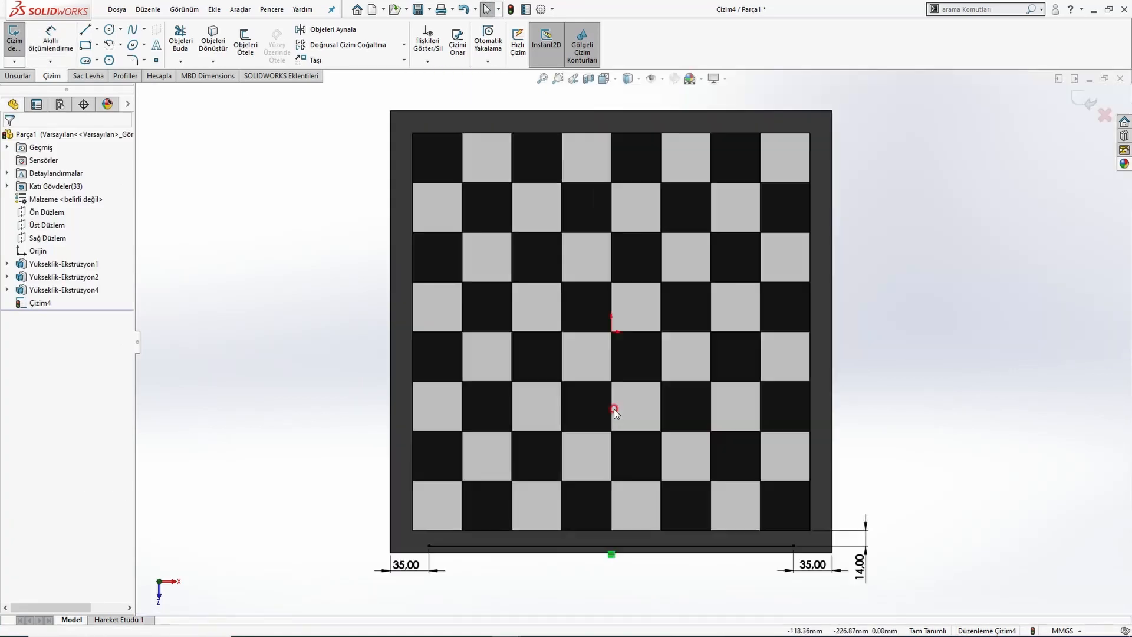
pyautogui.scroll(-2, 807, 562)
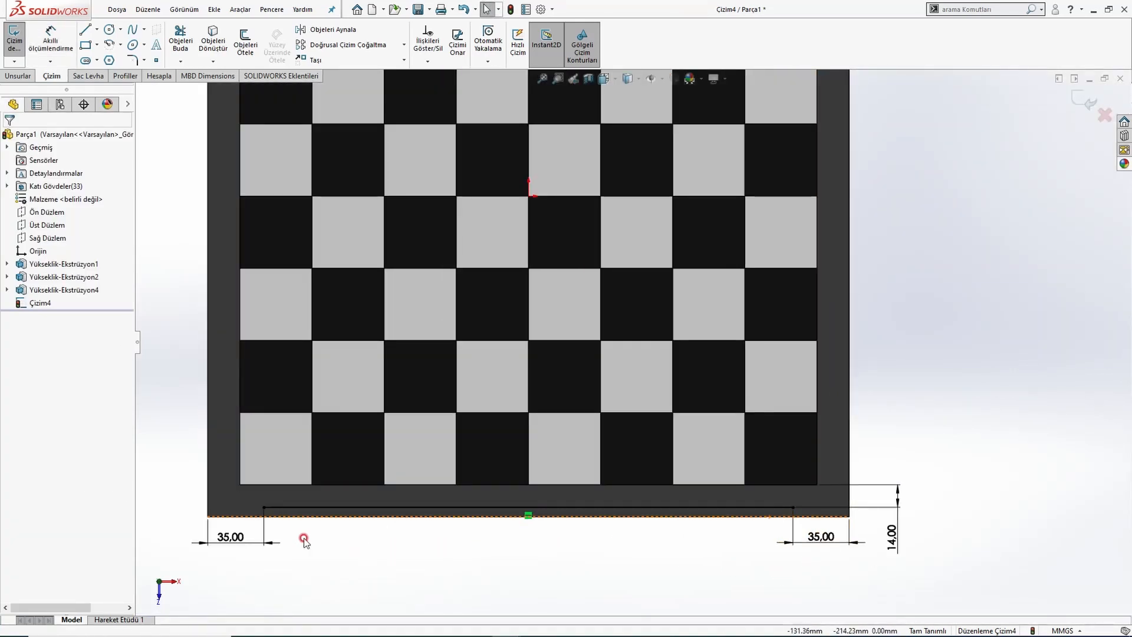
pyautogui.click(1068, 108)
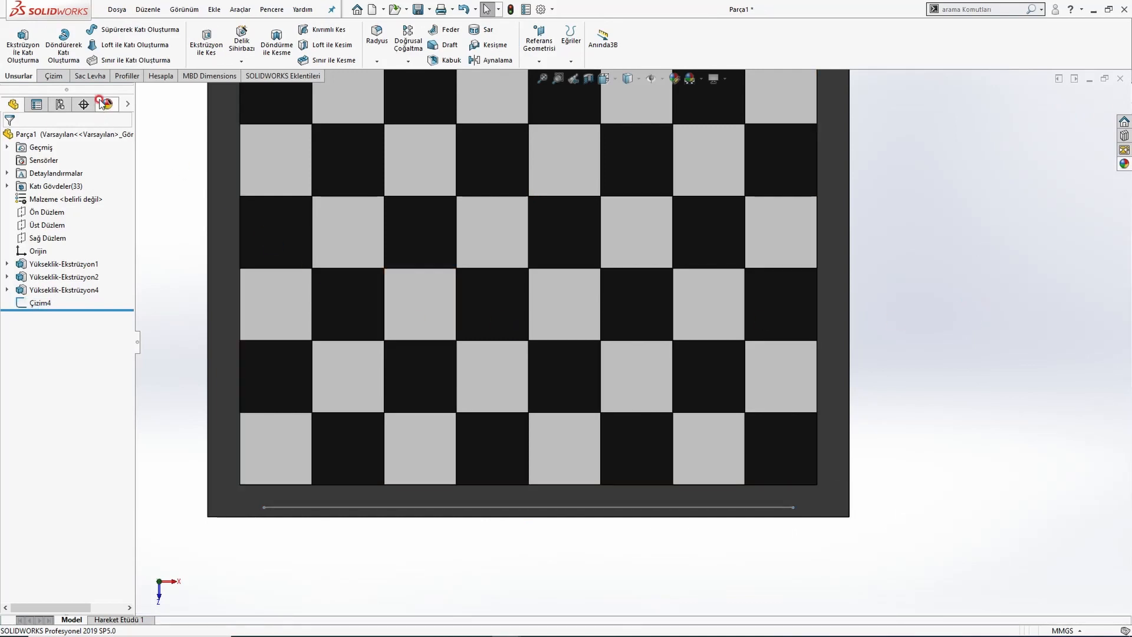
# Start a new sketch on the border's top face and begin a sketch text that follows the 330 mm line.
pyautogui.click(218, 429)
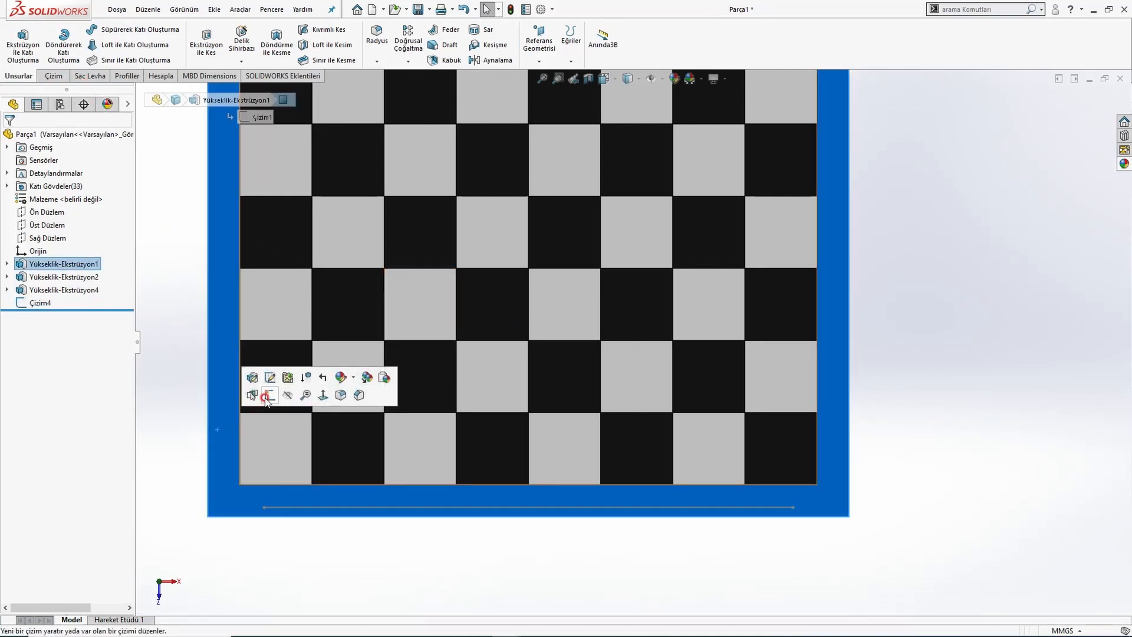
pyautogui.click(260, 396)
pyautogui.click(185, 366)
pyautogui.click(148, 46)
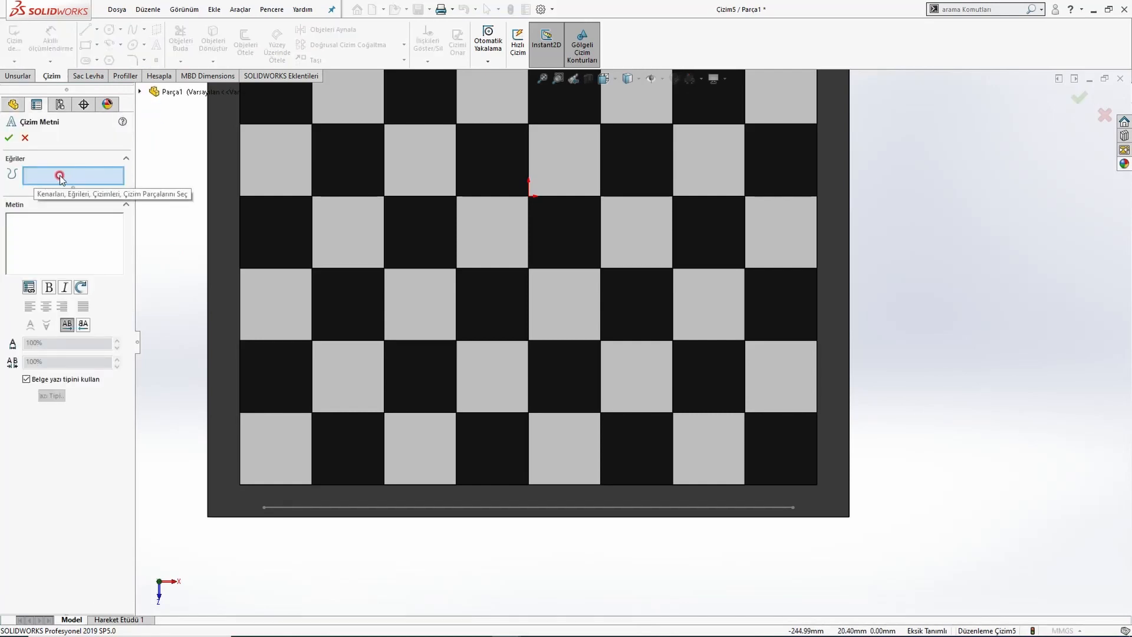
pyautogui.click(328, 506)
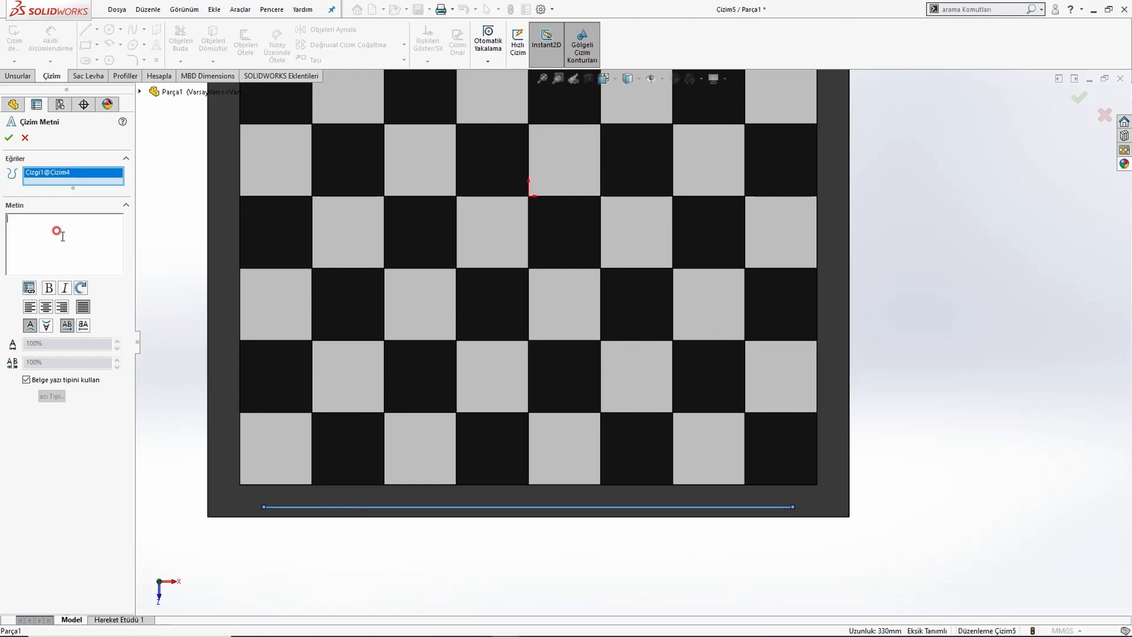
# Check the border lettering in the STR-Tahta.PDF drawing and enter ABCDEFGH as the sketch text.
pyautogui.hotkey('alt', 'Tab')
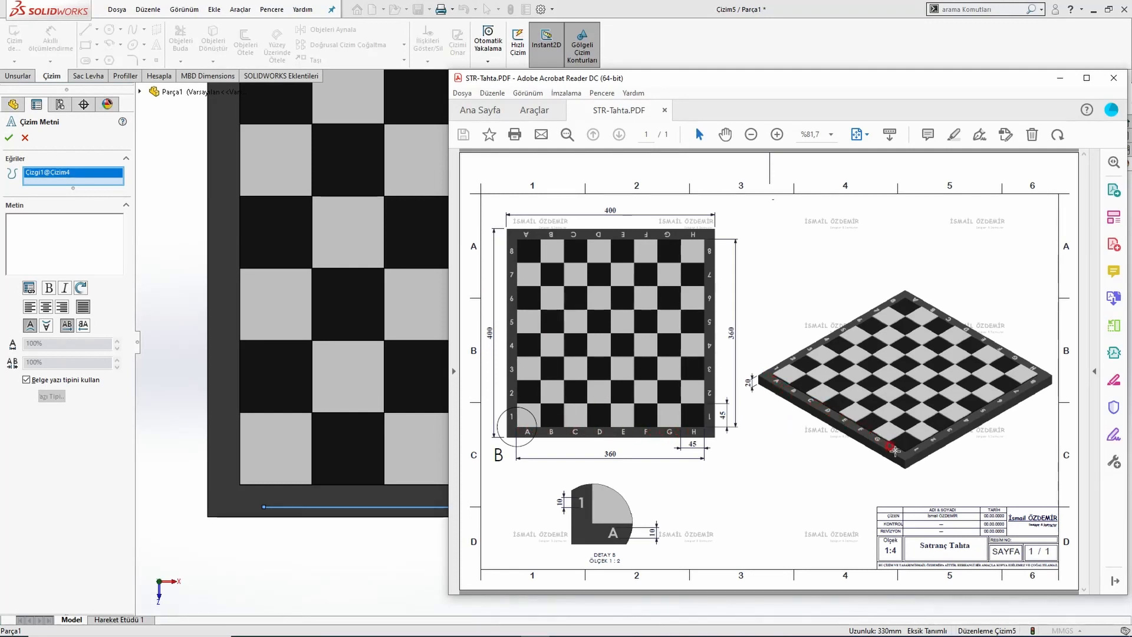
pyautogui.click(39, 242)
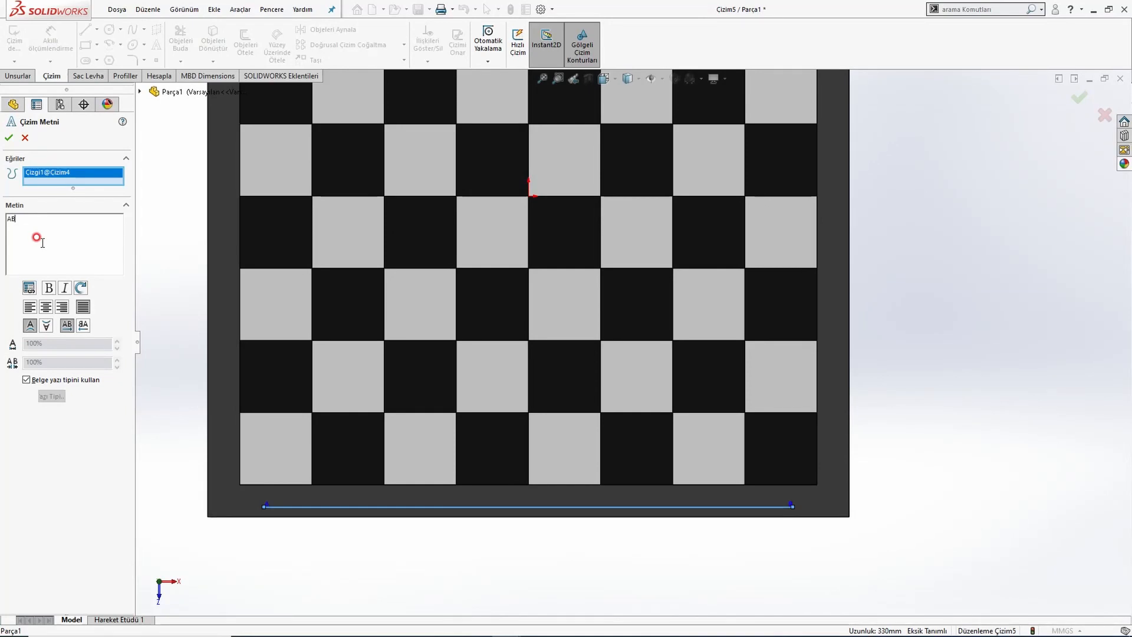
pyautogui.write('ABCDEFGH')
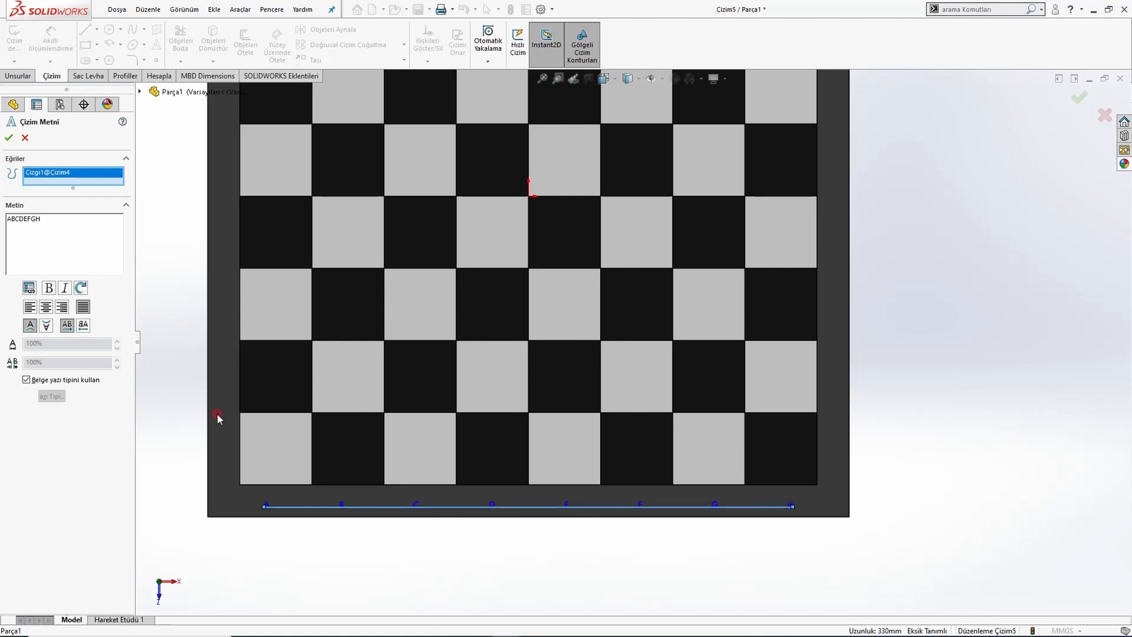
pyautogui.scroll(-3, 399, 522)
pyautogui.scroll(2, 546, 480)
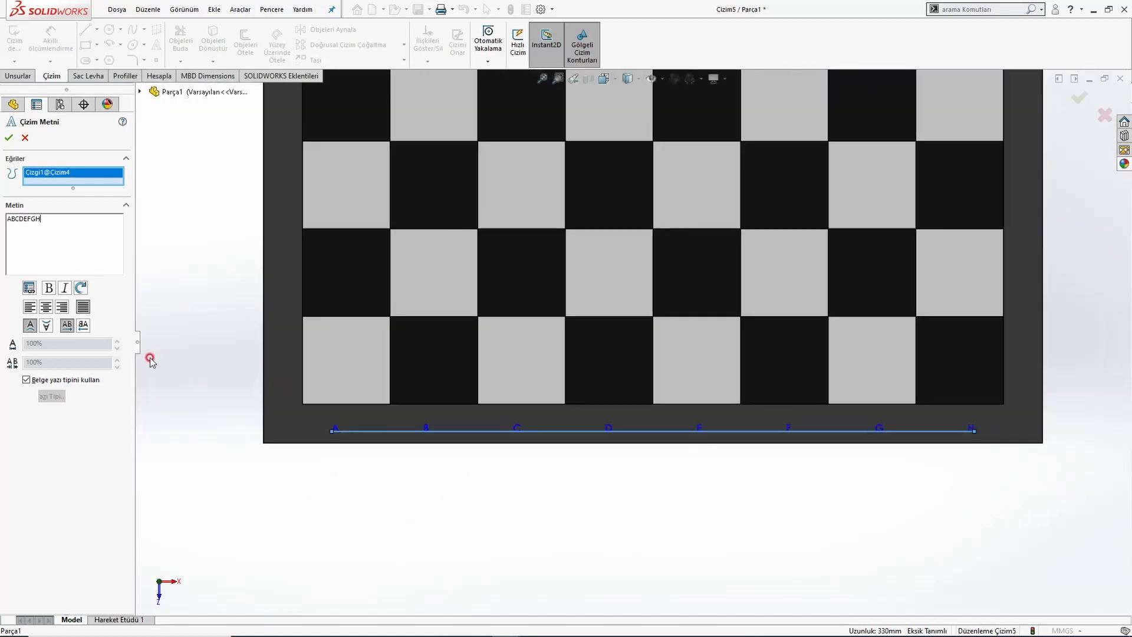
# Try left alignment for the ABCDEFGH text and restore full justification along the line.
pyautogui.click(65, 324)
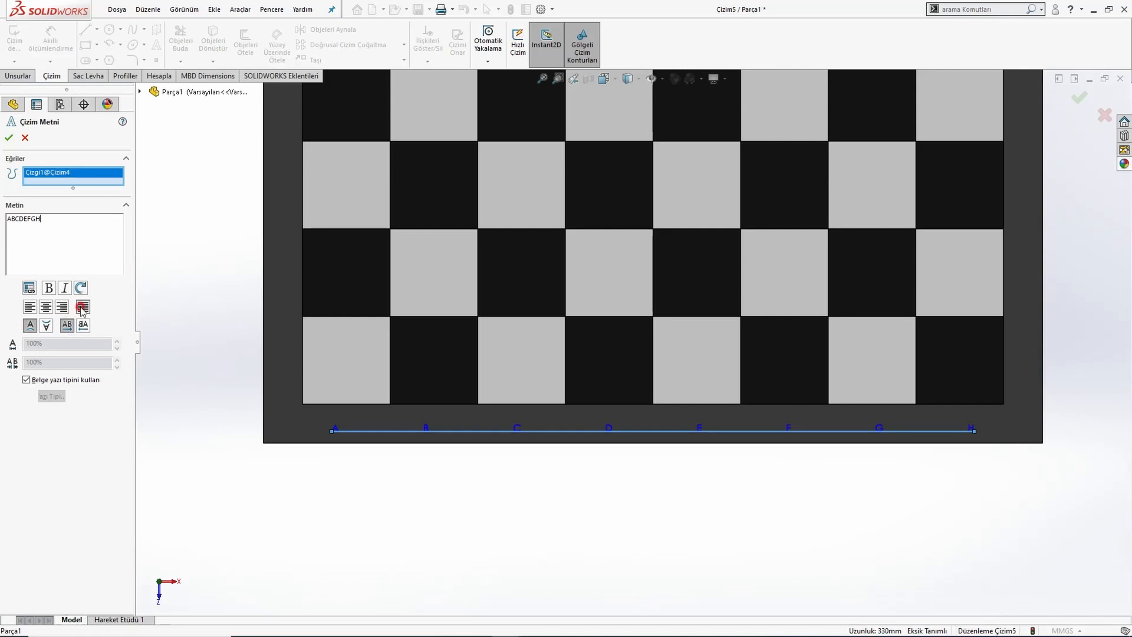
pyautogui.click(29, 306)
pyautogui.scroll(-2, 409, 431)
pyautogui.scroll(-2, 409, 431)
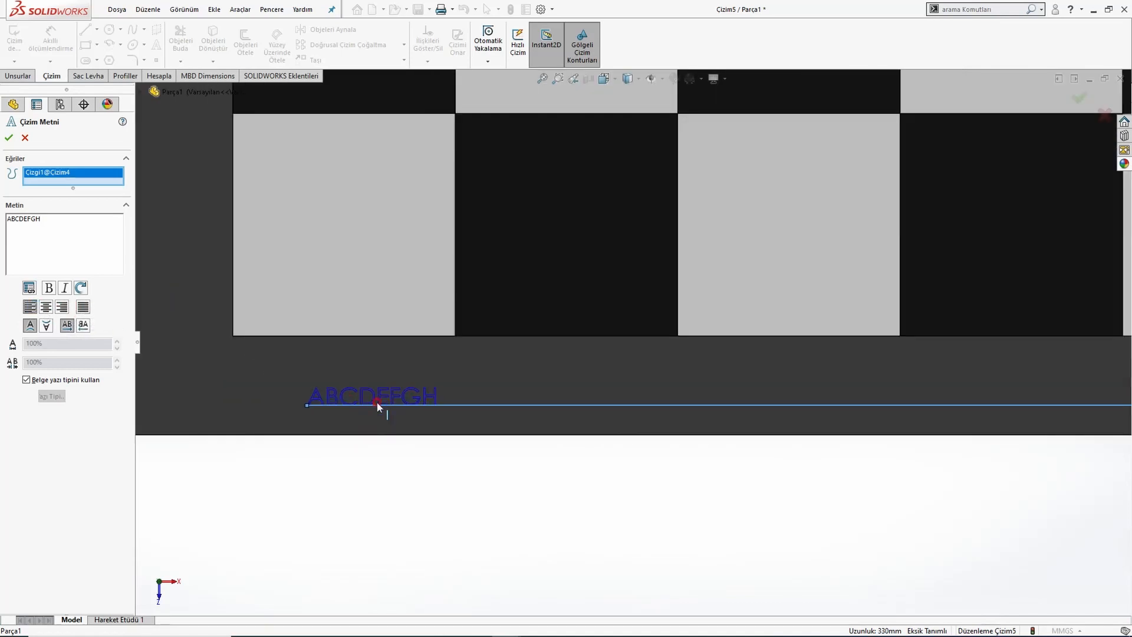
pyautogui.click(83, 307)
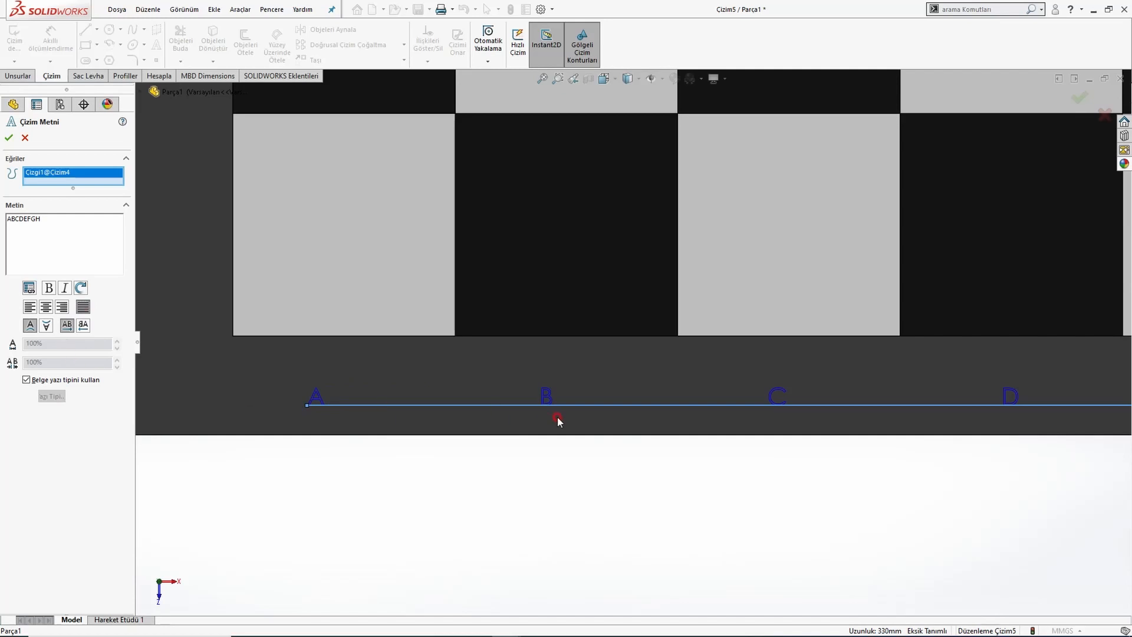
pyautogui.scroll(2, 583, 419)
# Check the letter height in STR-Tahta.PDF and give the text its own bold Century Gothic font at that height instead of the document font.
pyautogui.hotkey('alt', 'Tab')
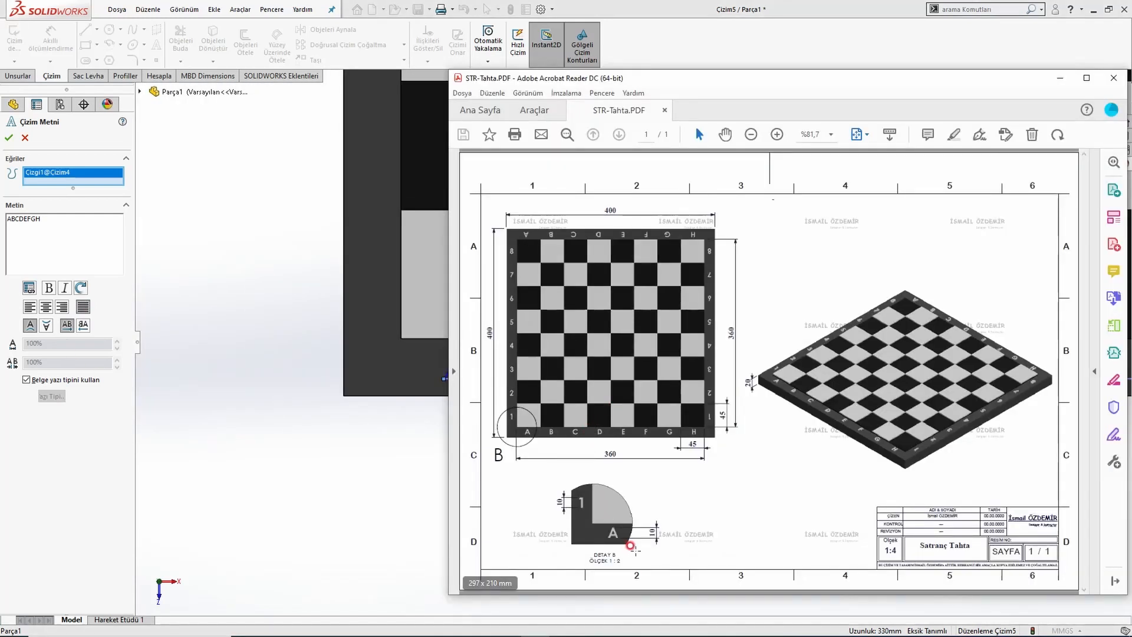
pyautogui.click(213, 359)
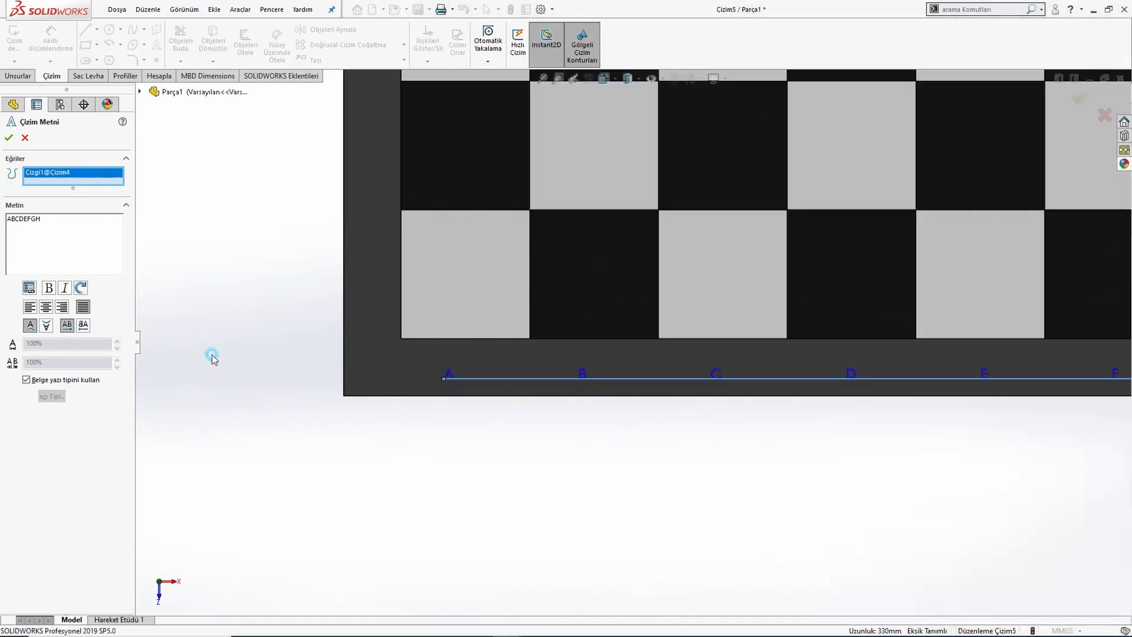
pyautogui.click(26, 379)
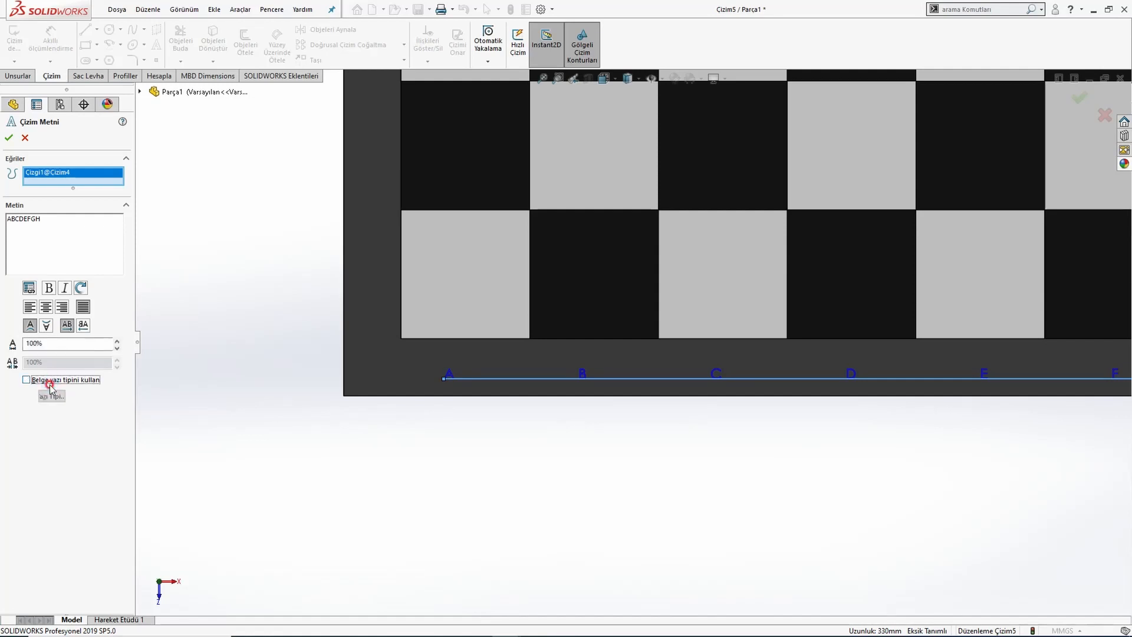
pyautogui.click(52, 396)
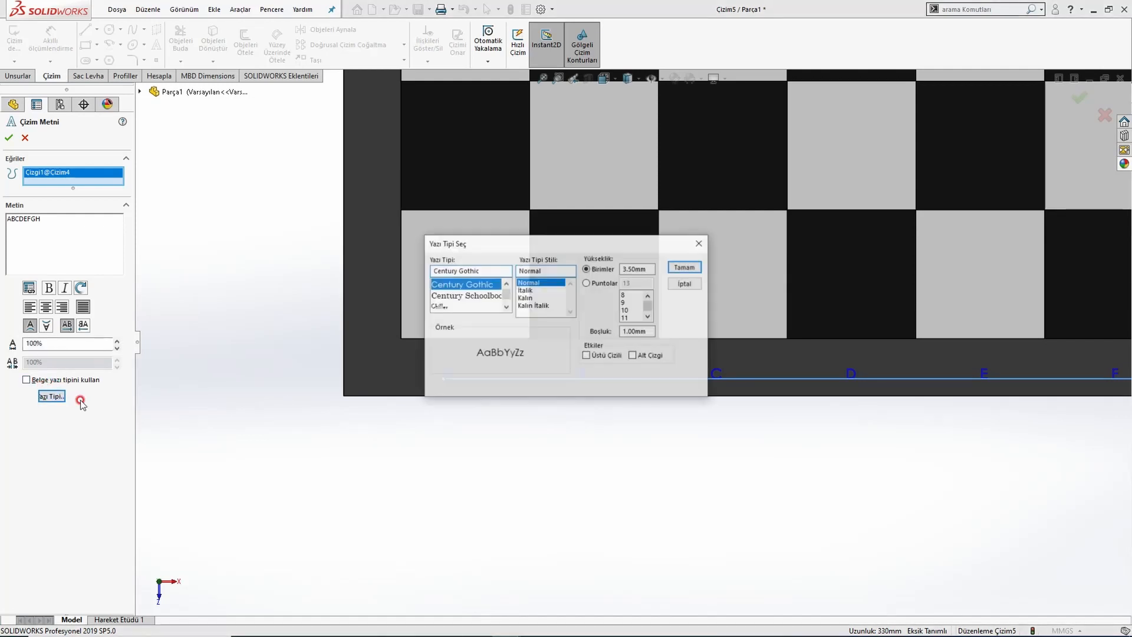
pyautogui.click(529, 298)
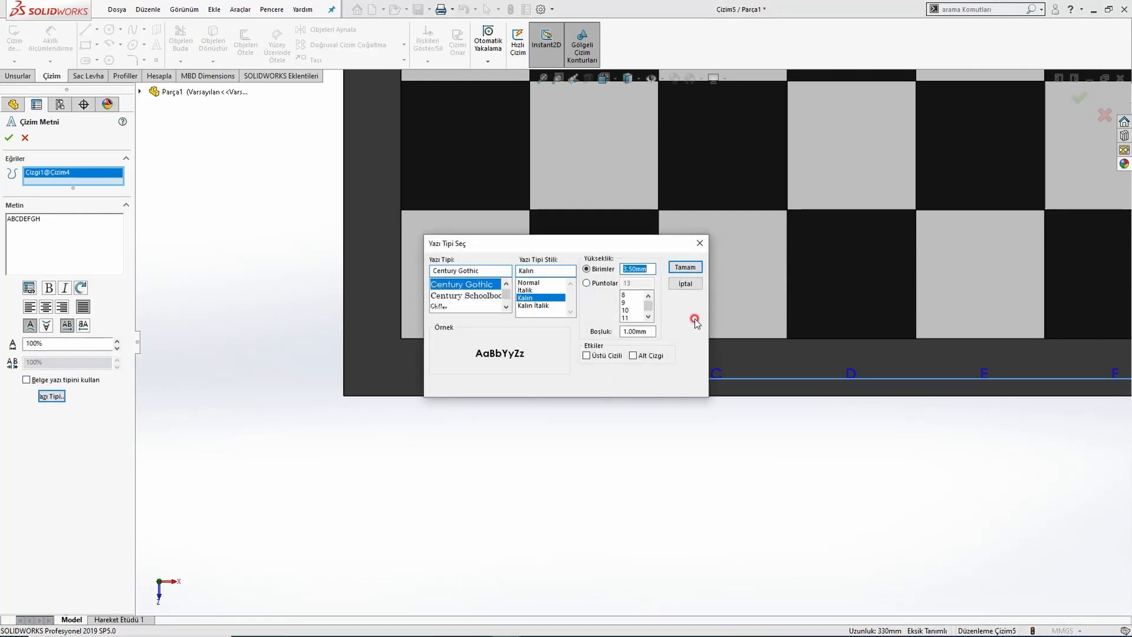
pyautogui.click(692, 271)
pyautogui.scroll(3, 803, 376)
pyautogui.scroll(-2, 987, 364)
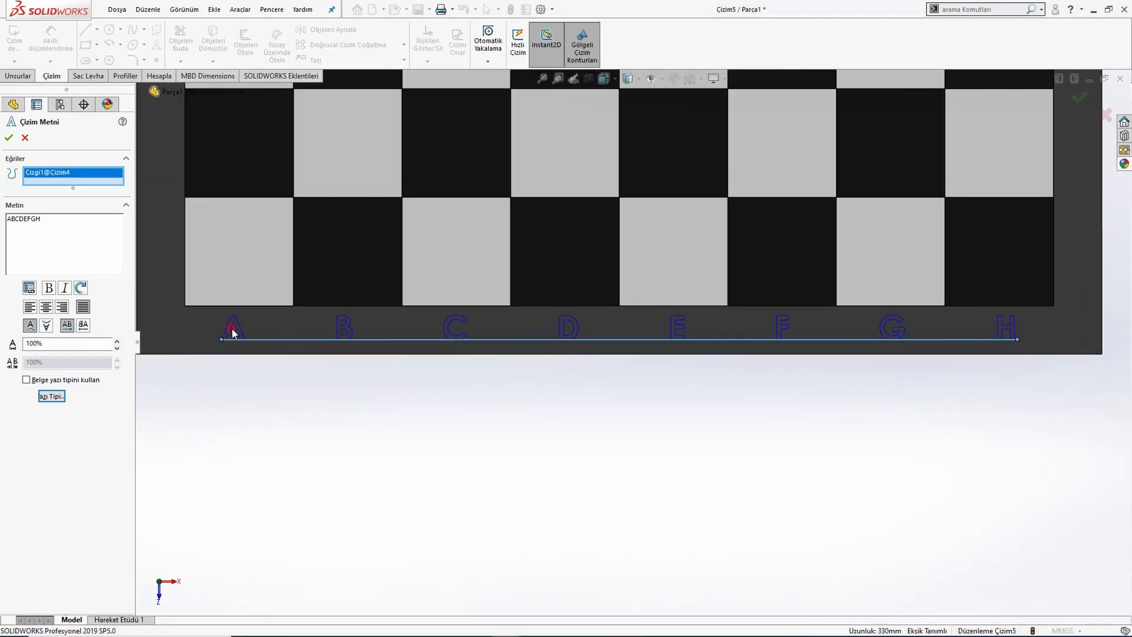
# Compare left alignment with full justification, keep the enlarged letters fully justified along the line, and accept the sketch text.
pyautogui.click(31, 307)
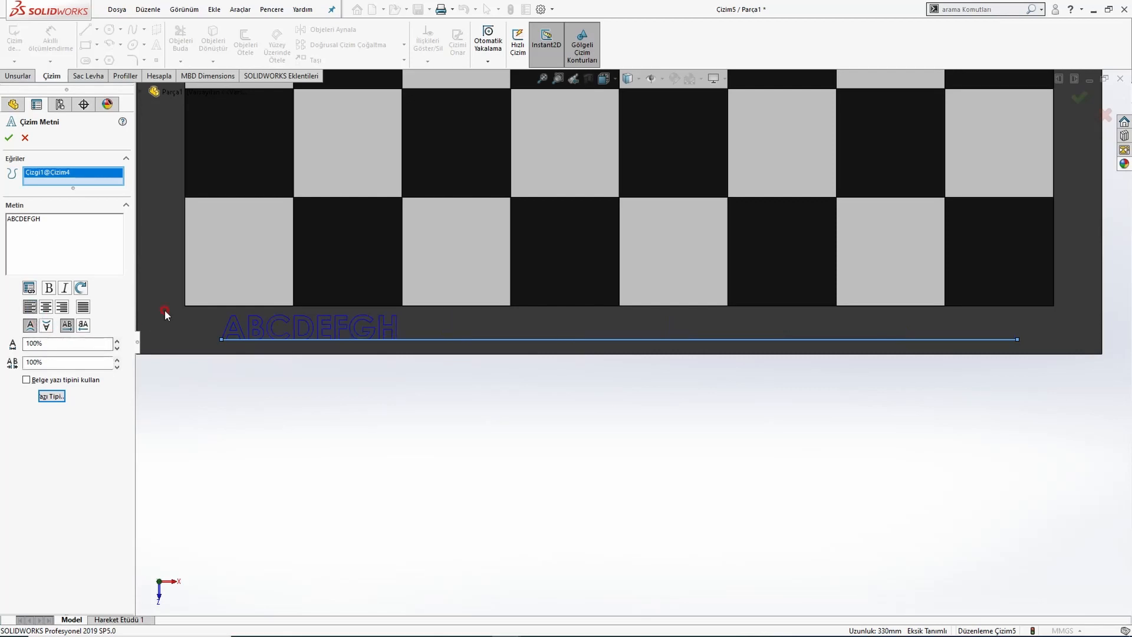
pyautogui.click(83, 309)
pyautogui.scroll(2, 629, 374)
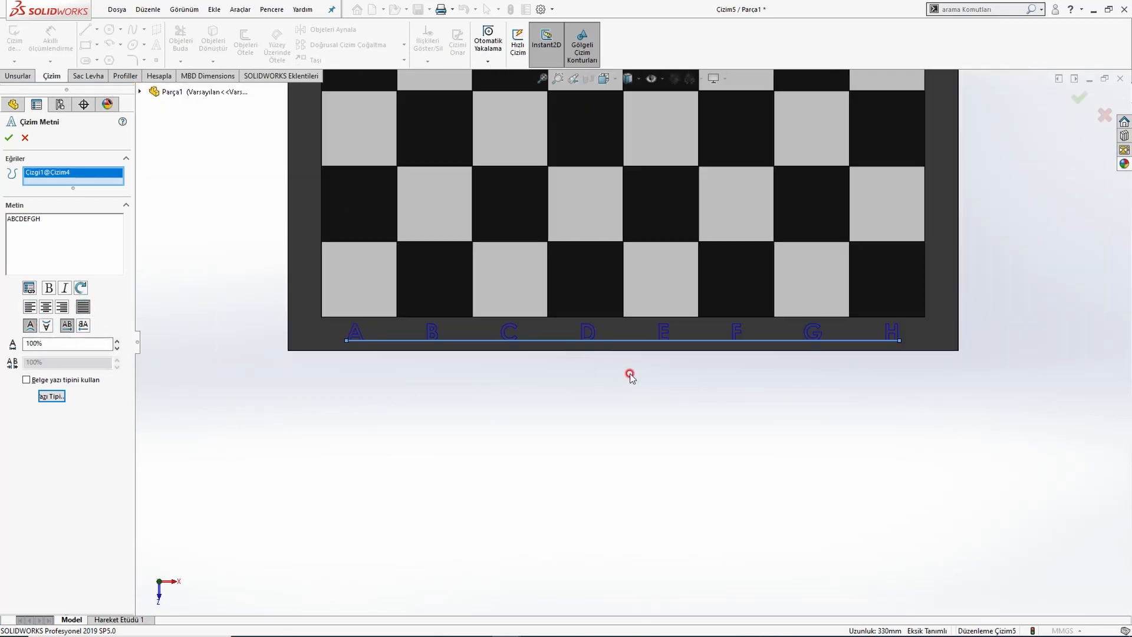
pyautogui.scroll(-1, 474, 345)
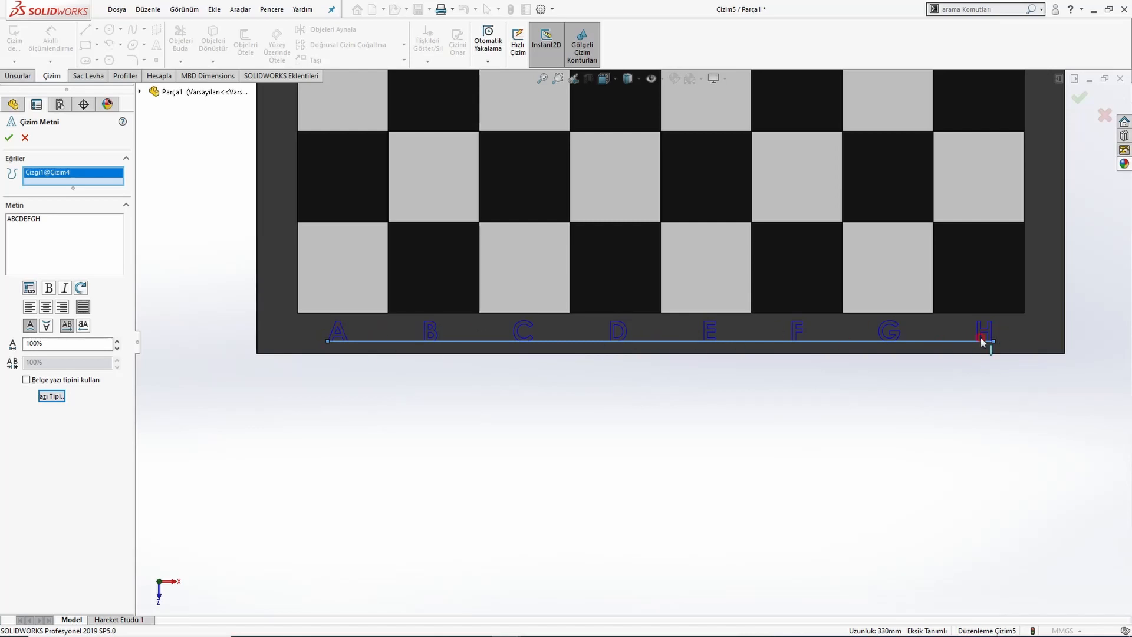
pyautogui.click(8, 139)
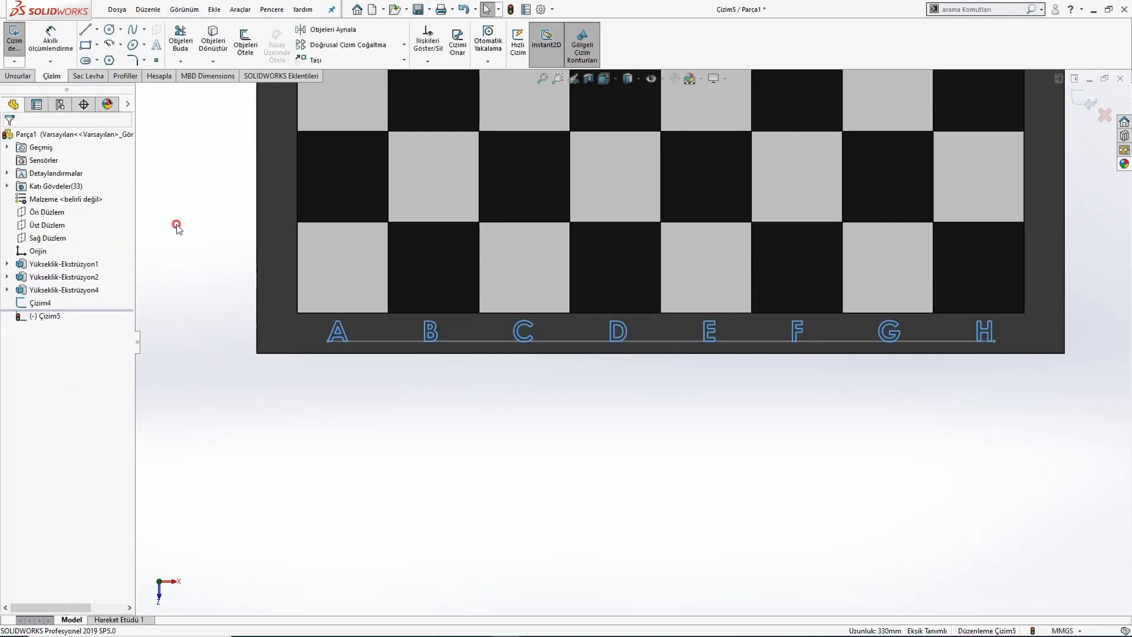
# Extrude the ABCDEFGH lettering 1 mm upward from the border without merging it with the board.
pyautogui.click(18, 75)
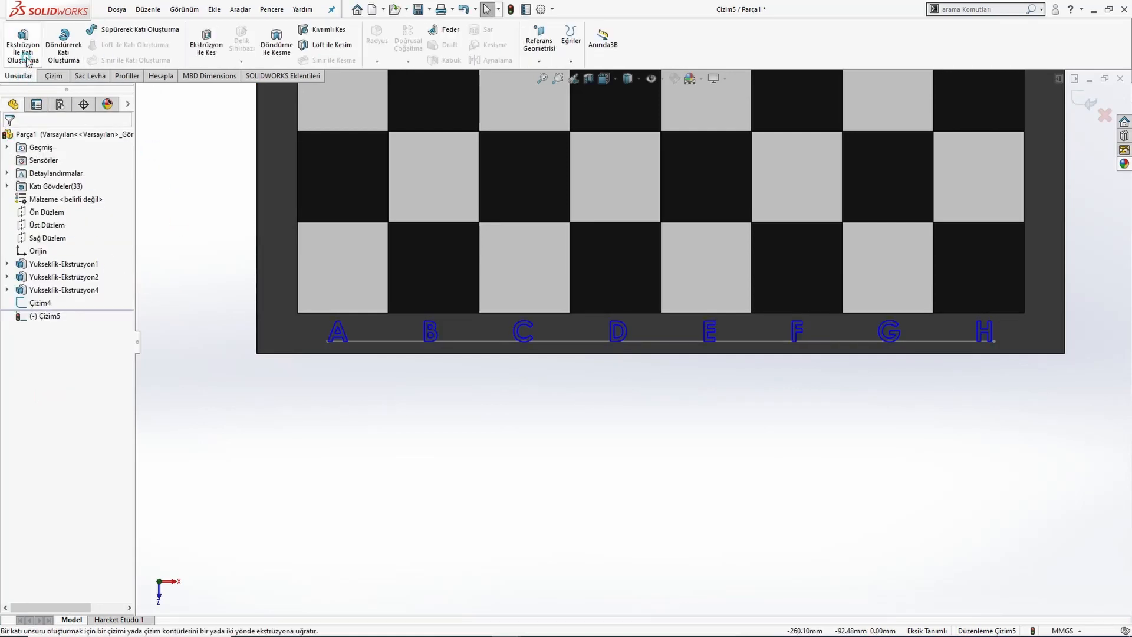
pyautogui.click(26, 61)
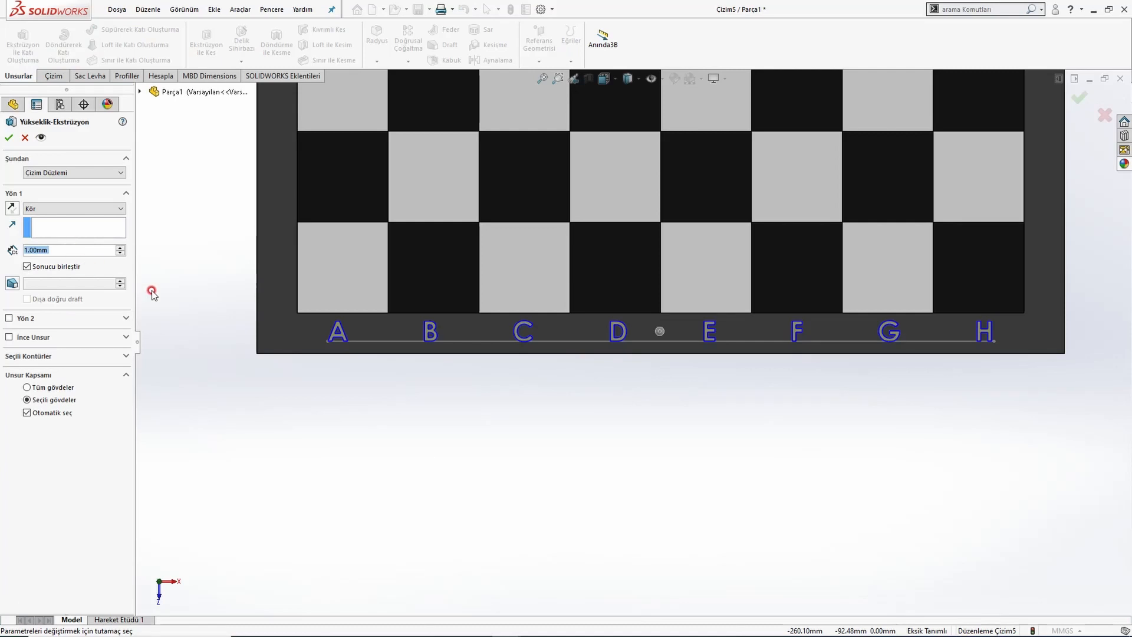
pyautogui.moveTo(285, 354); pyautogui.dragTo(354, 242, button='middle')
pyautogui.scroll(-9, 354, 348)
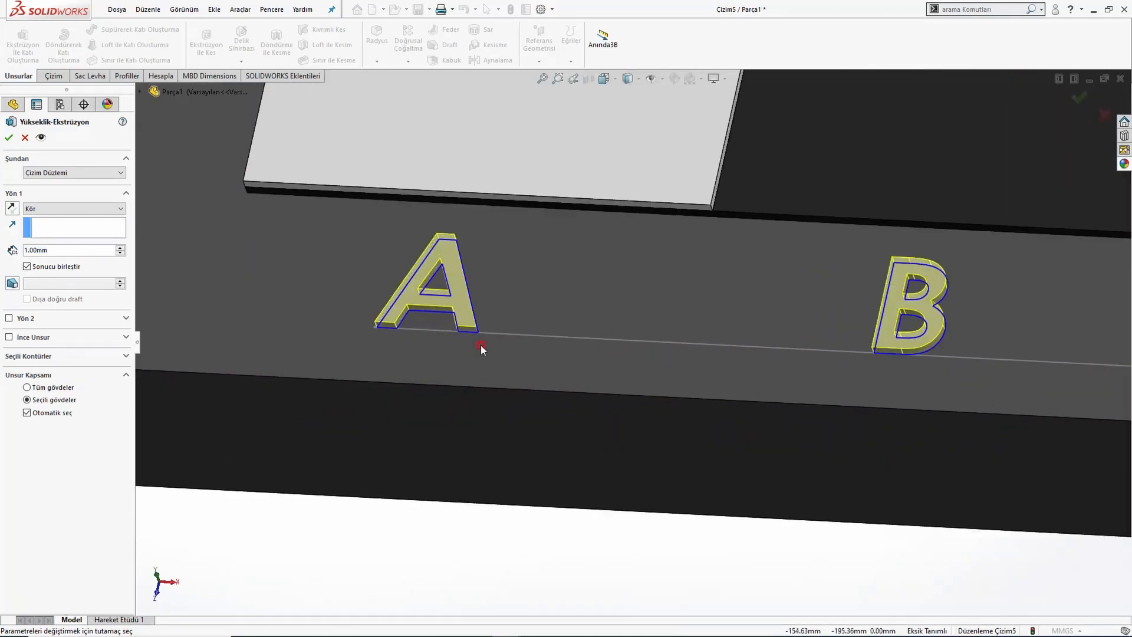
pyautogui.moveTo(480, 345); pyautogui.dragTo(2, 204, button='middle')
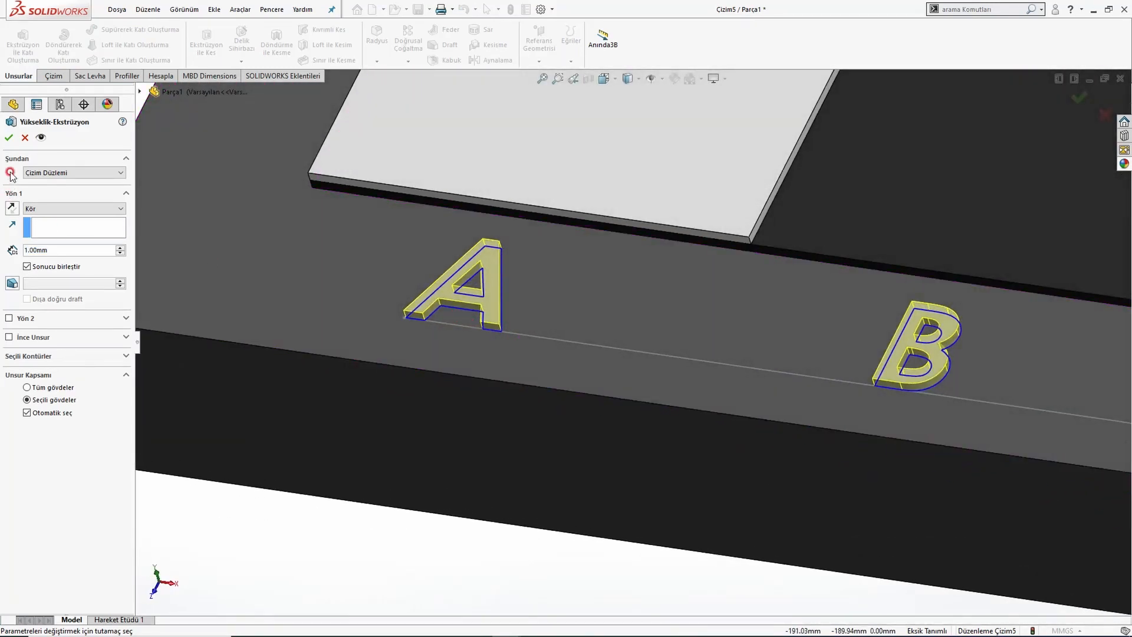
pyautogui.scroll(1, 479, 318)
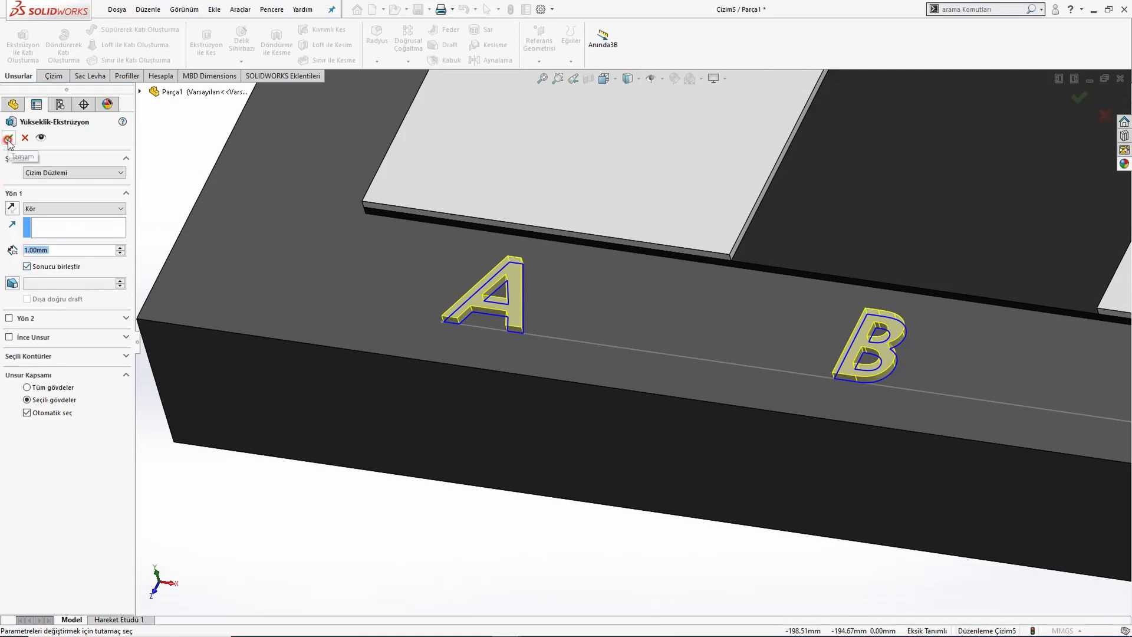
pyautogui.click(26, 266)
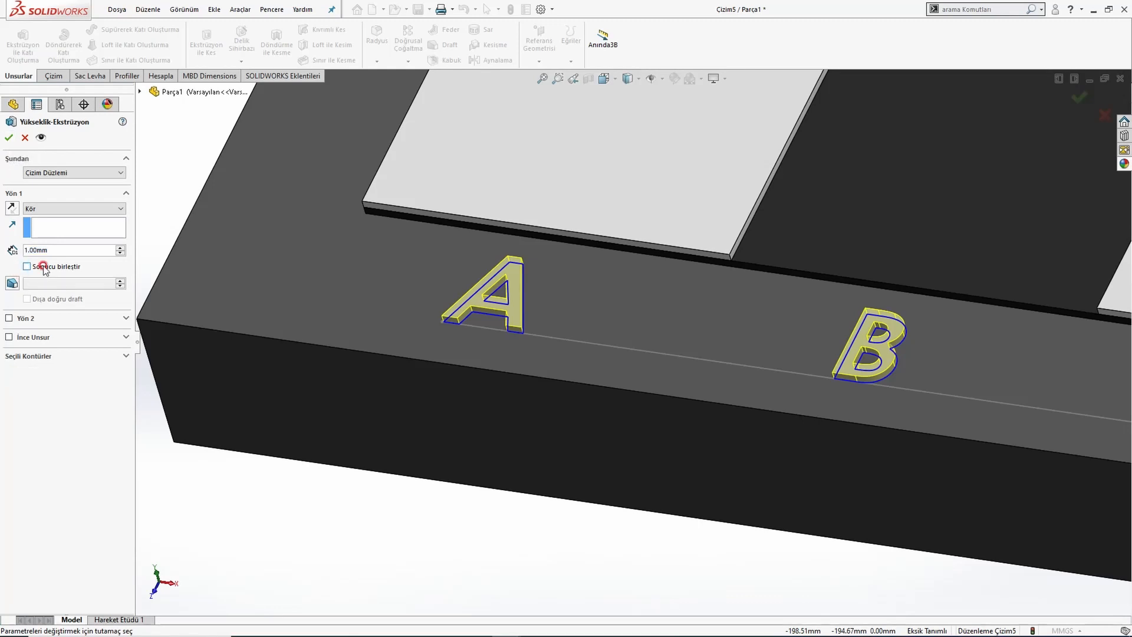
pyautogui.click(8, 138)
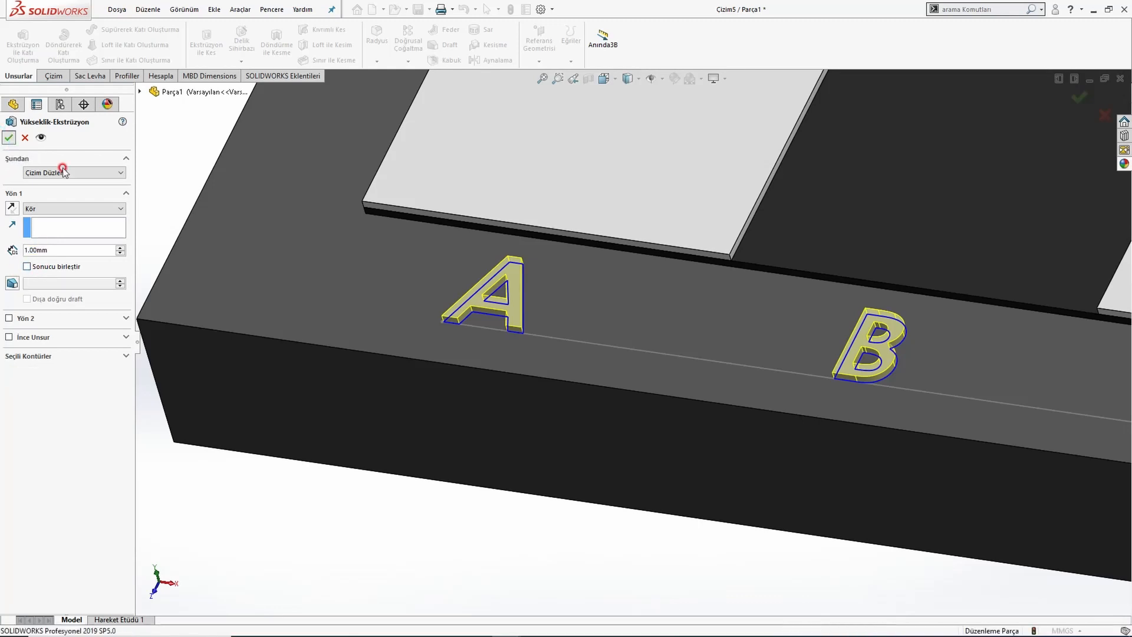
# Hide the guide line sketch under the letters and inspect the lettered board in isometric view.
pyautogui.click(547, 335)
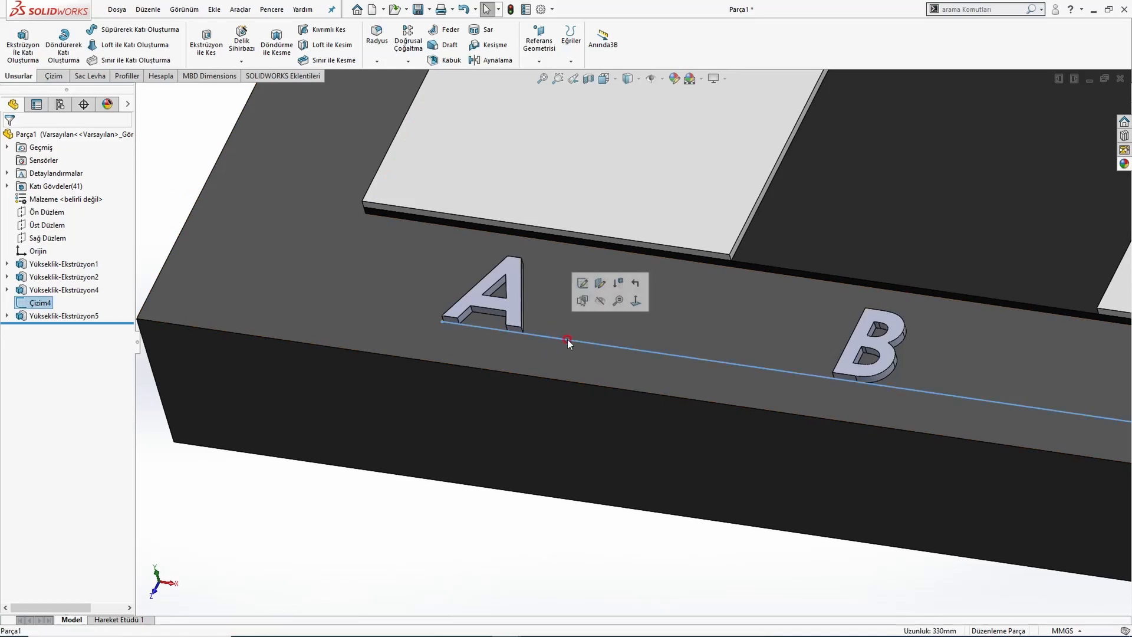
pyautogui.click(600, 309)
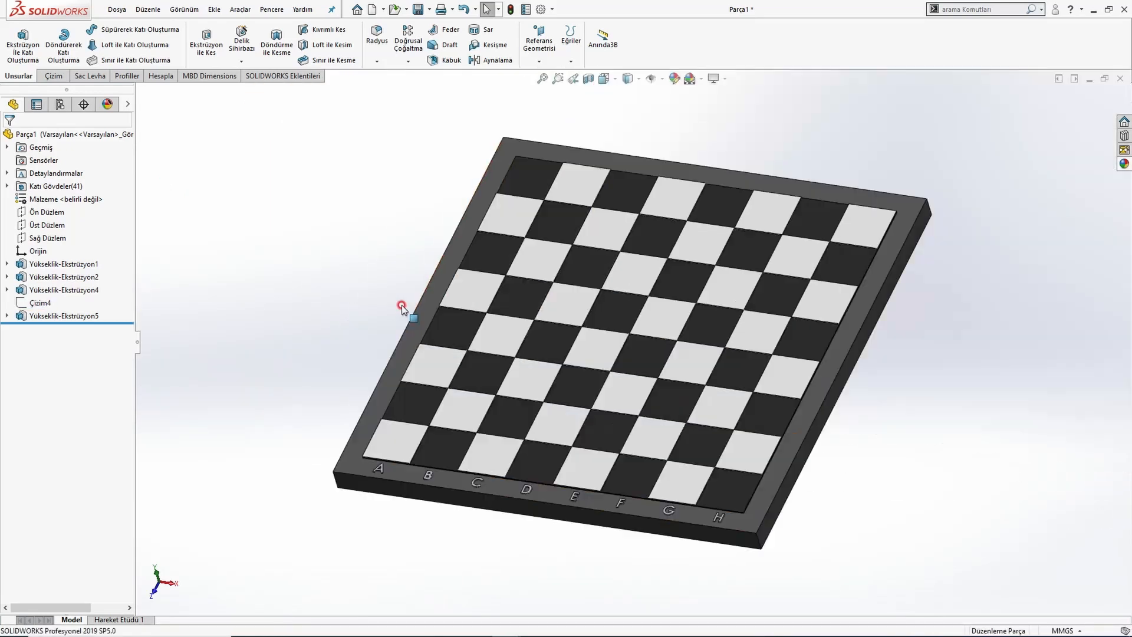
pyautogui.scroll(5, 530, 466)
pyautogui.scroll(-8, 516, 436)
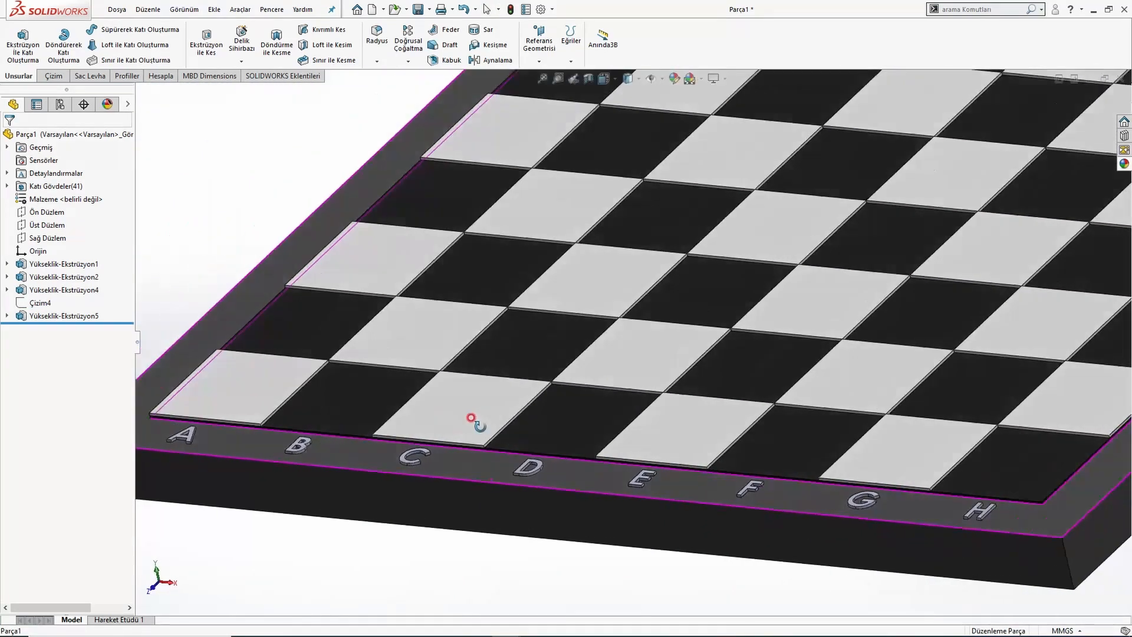
pyautogui.hotkey('ctrl', '7')
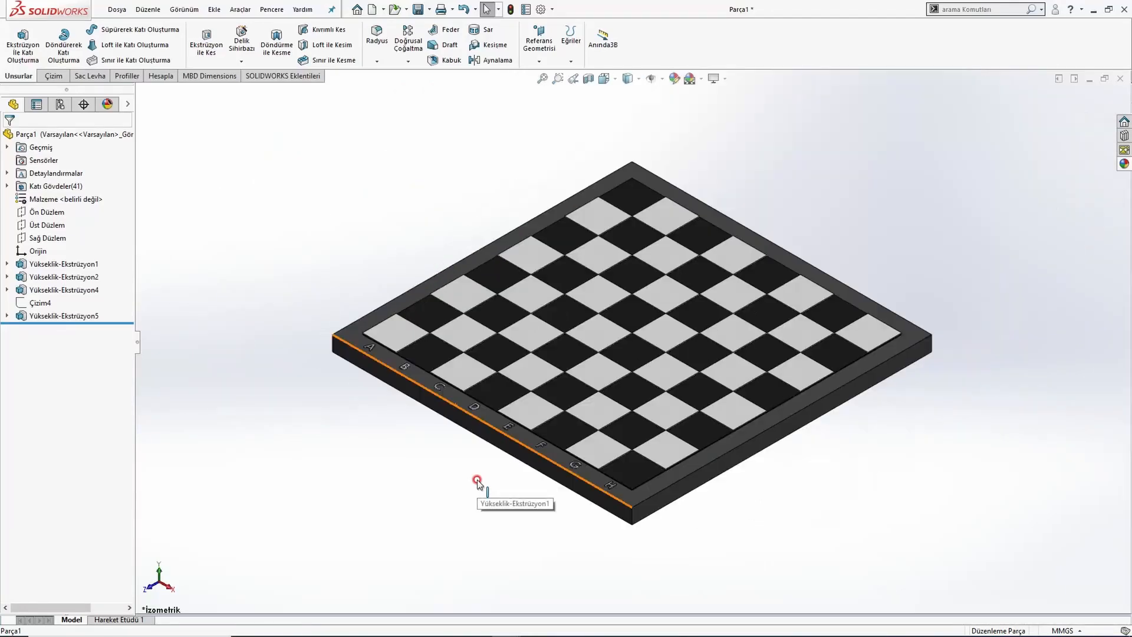
# Start a new sketch on the border's top face and draw a horizontal line about 352 mm long along the upper border.
pyautogui.hotkey('ctrl', '5')
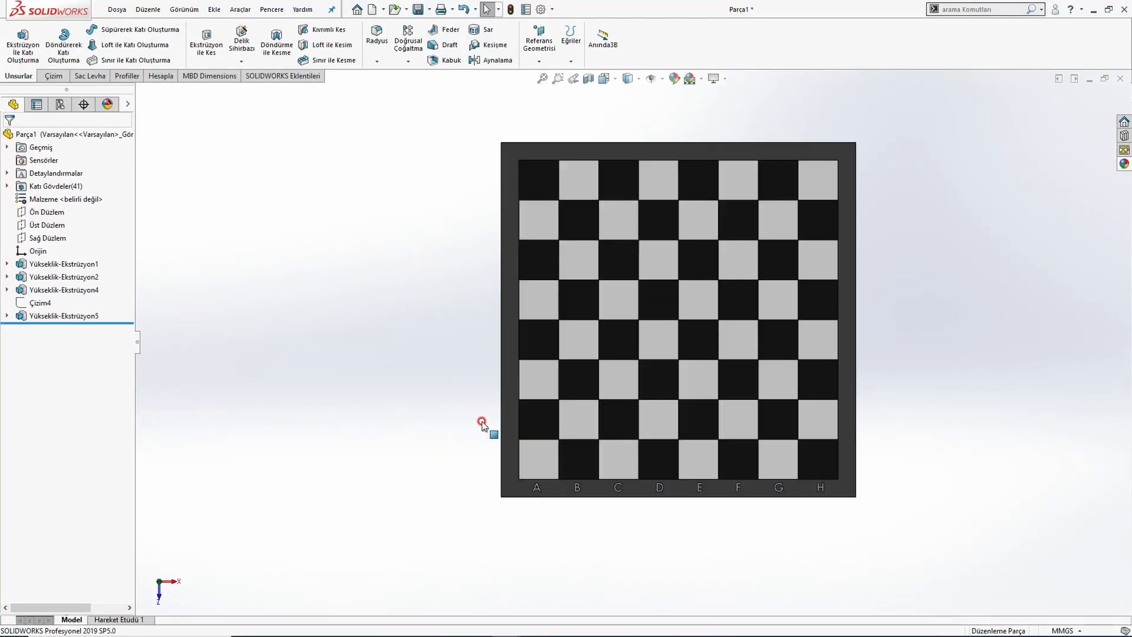
pyautogui.click(511, 409)
pyautogui.click(560, 374)
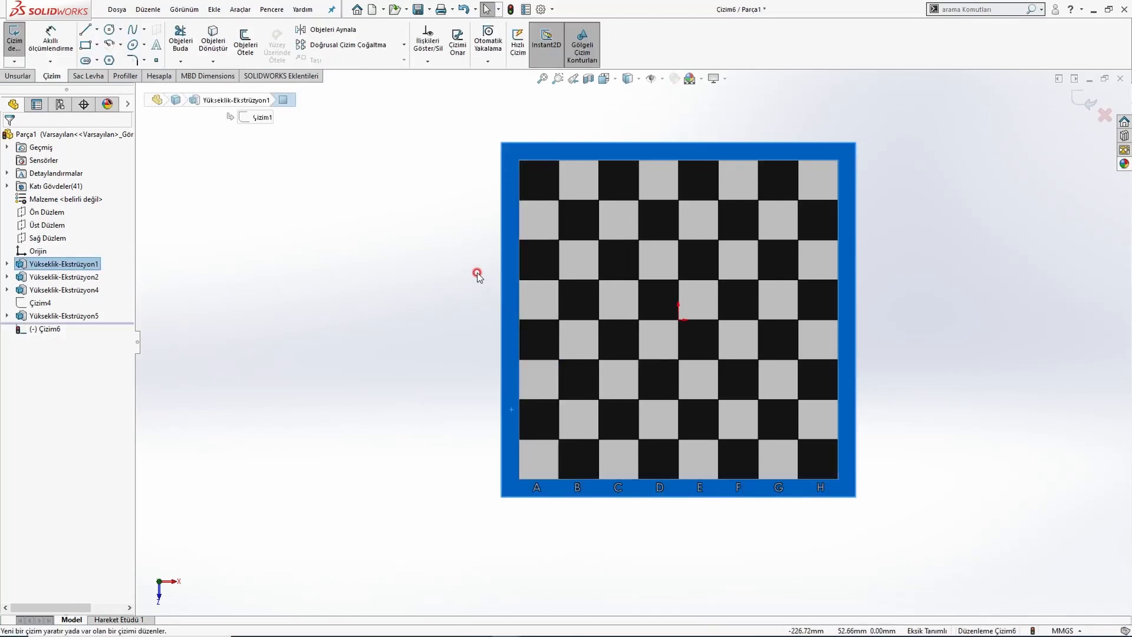
pyautogui.scroll(-3, 816, 167)
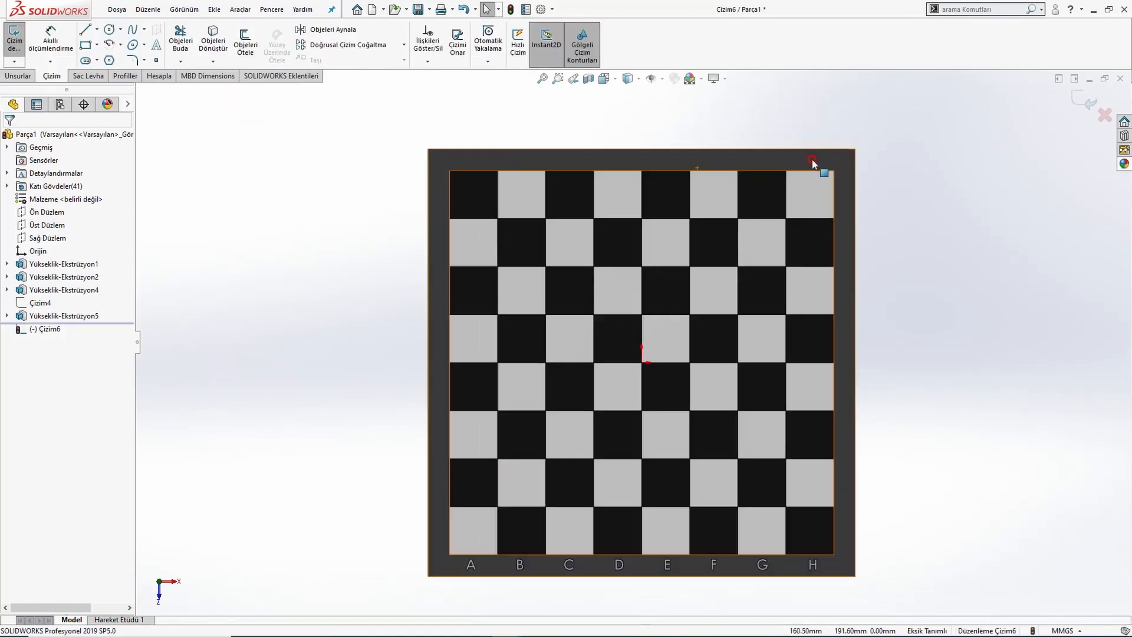
pyautogui.click(87, 30)
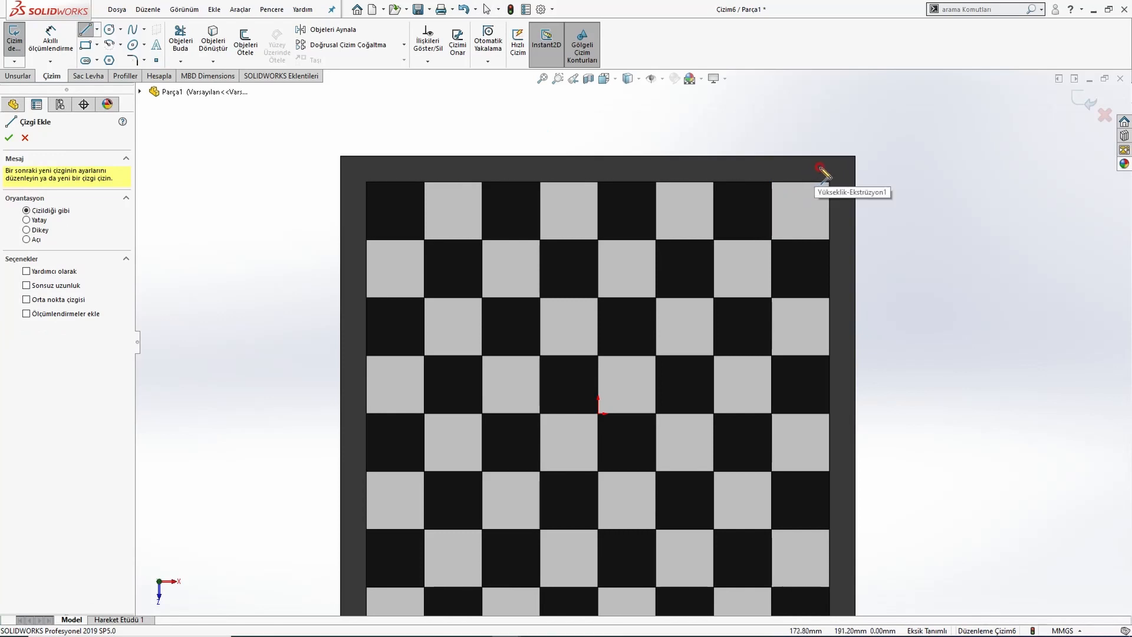
pyautogui.click(822, 167)
pyautogui.click(369, 167)
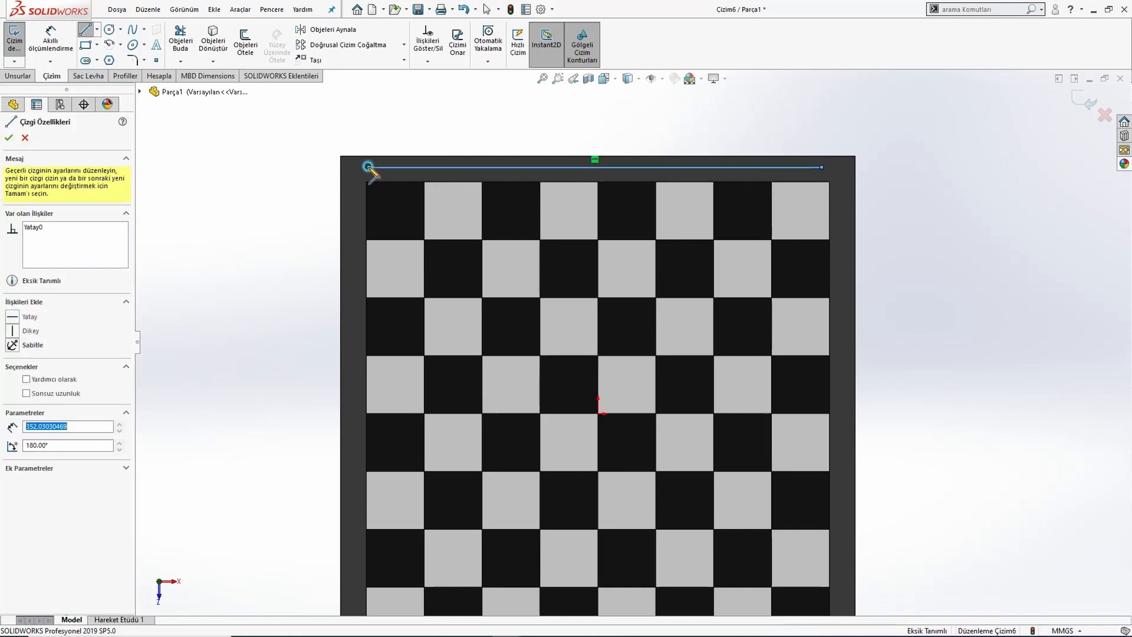
pyautogui.press('Escape')
# Dimension the new line 14 mm above the top edge of the checkered squares.
pyautogui.click(50, 41)
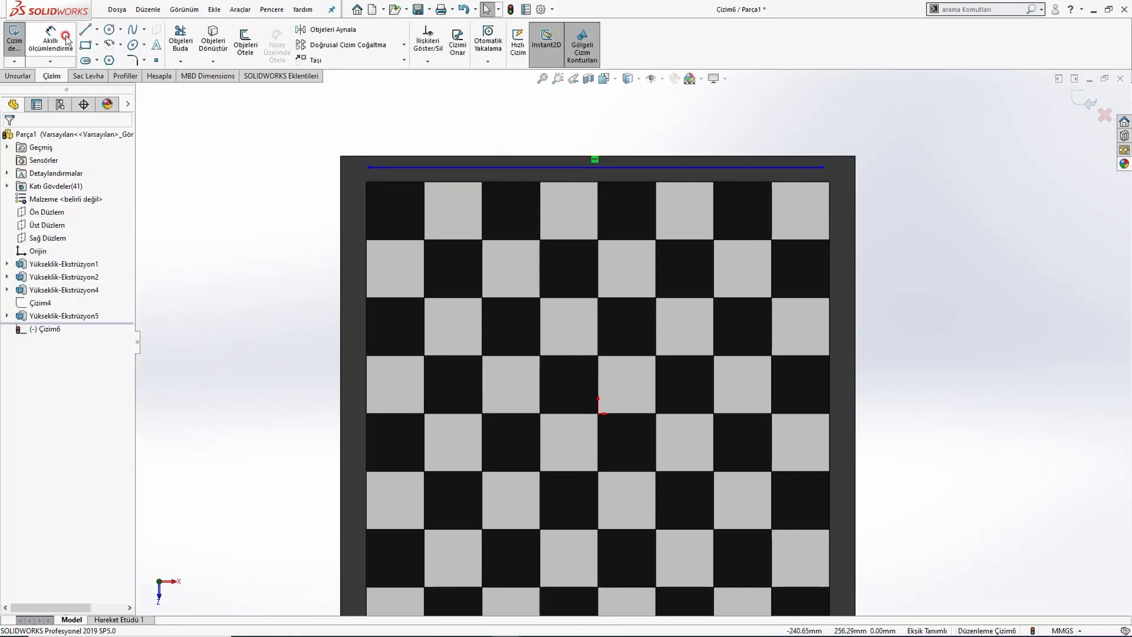
pyautogui.scroll(-2, 766, 183)
pyautogui.click(782, 179)
pyautogui.click(832, 199)
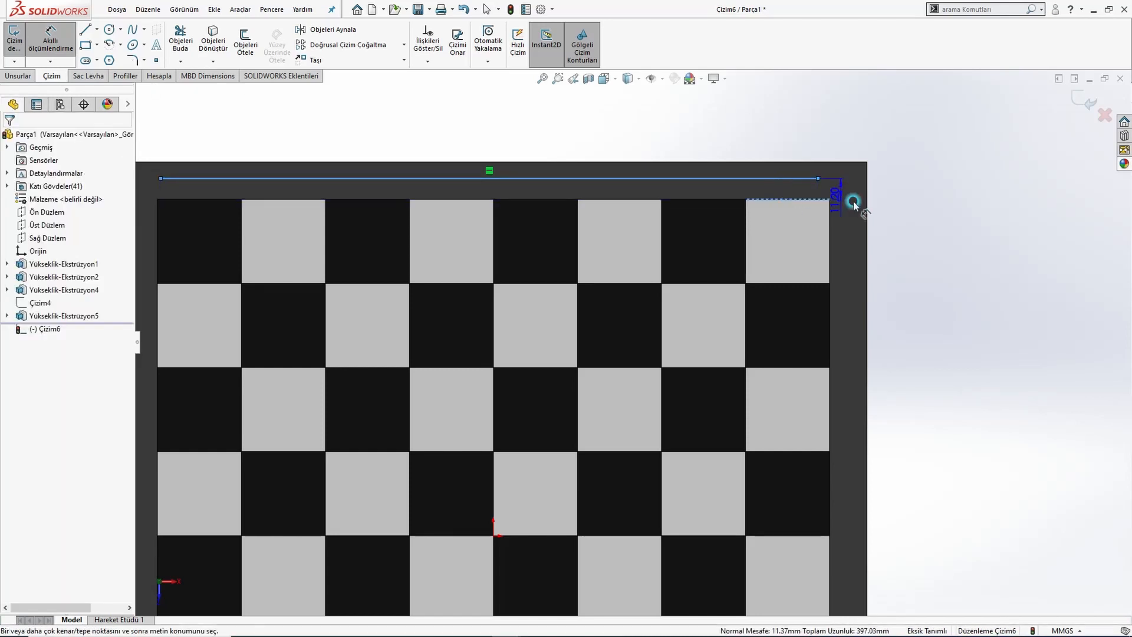
pyautogui.click(952, 227)
pyautogui.write('14')
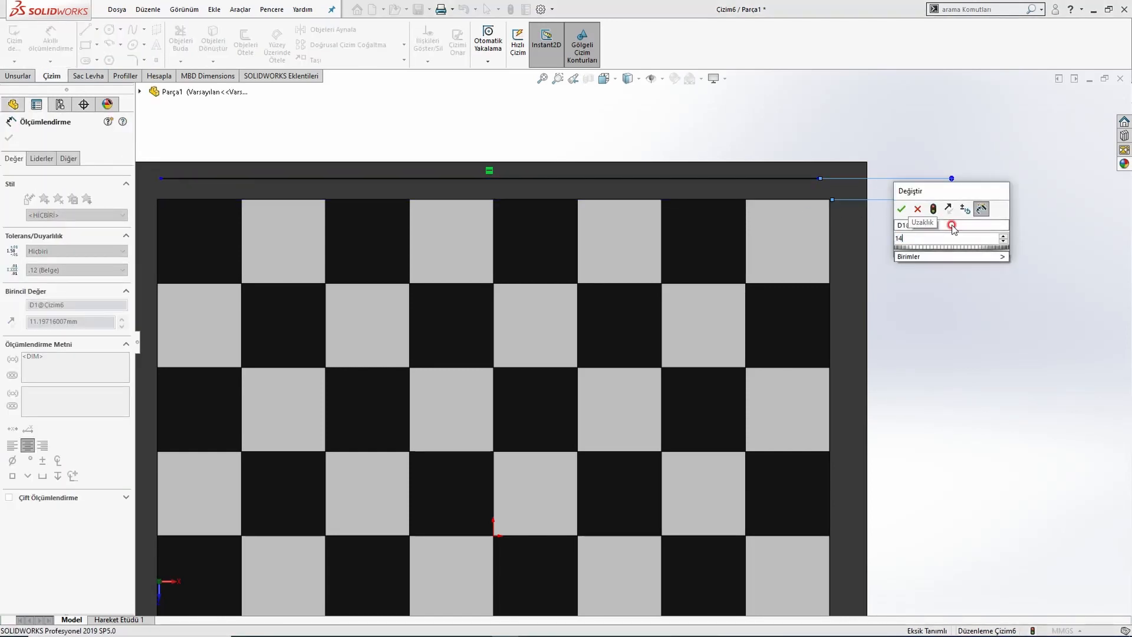
pyautogui.press('Return')
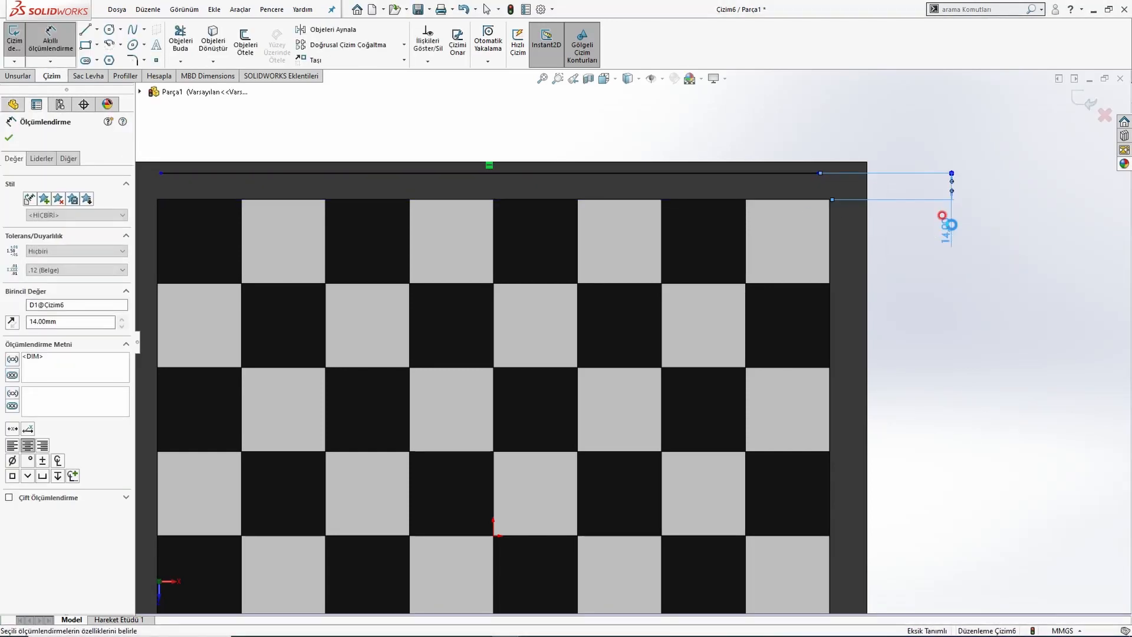
# Dimension the line's right endpoint 27.5 mm from the board's right outer edge.
pyautogui.click(817, 175)
pyautogui.click(867, 184)
pyautogui.click(833, 118)
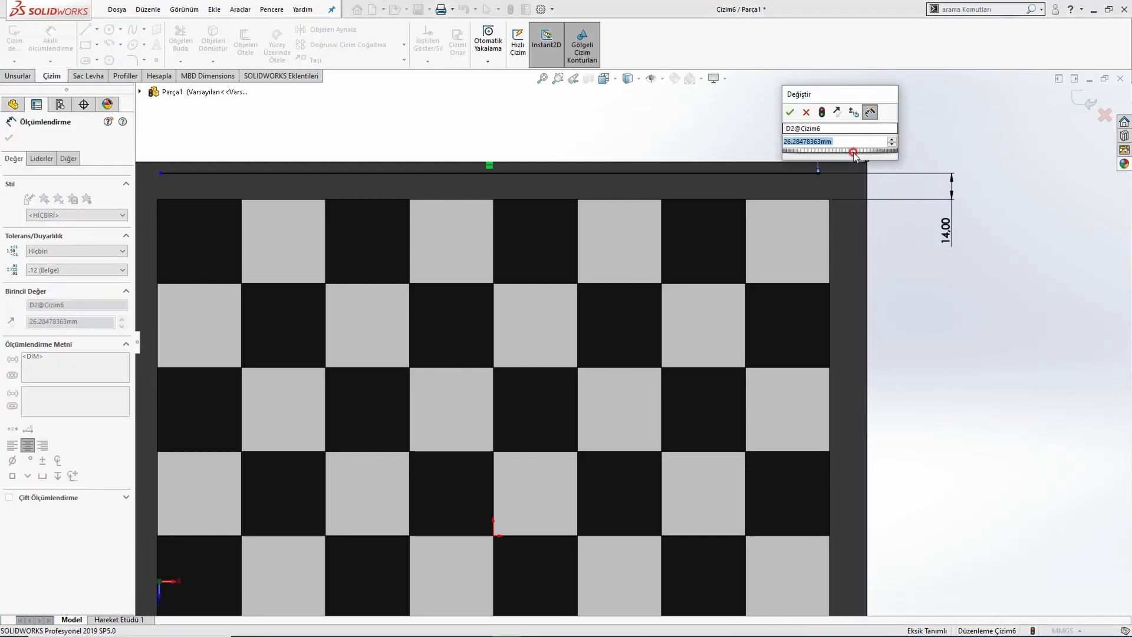
pyautogui.write('27.5')
pyautogui.press('Return')
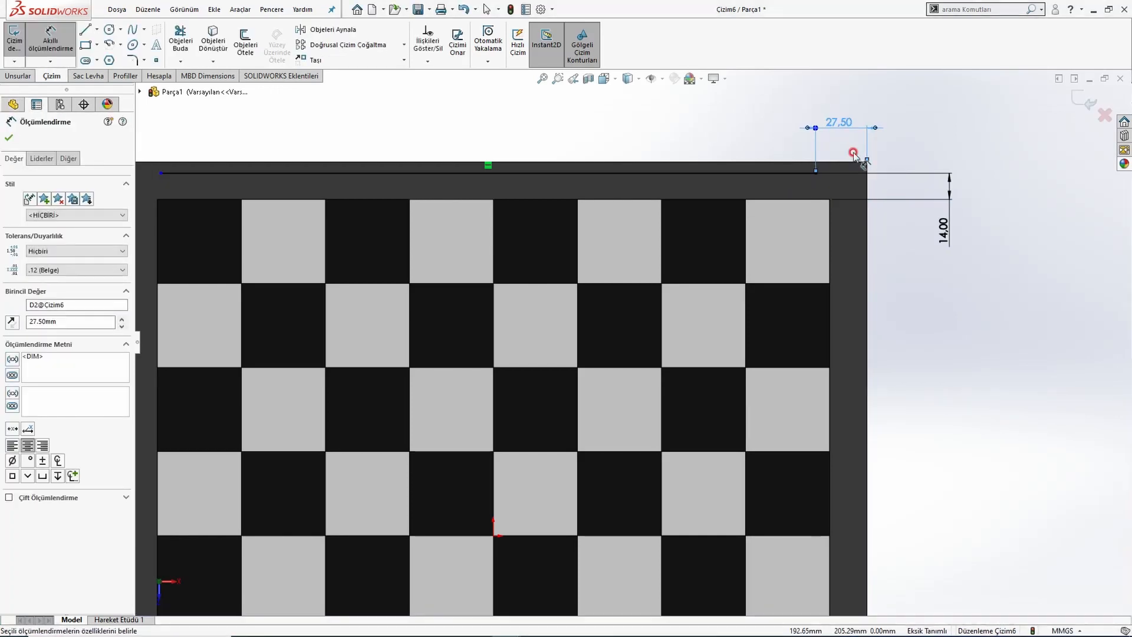
# Dimension the line's left endpoint 42.5 mm from the board's left outer edge and finish the sketch.
pyautogui.scroll(-4, 590, 224)
pyautogui.scroll(3, 436, 247)
pyautogui.click(406, 296)
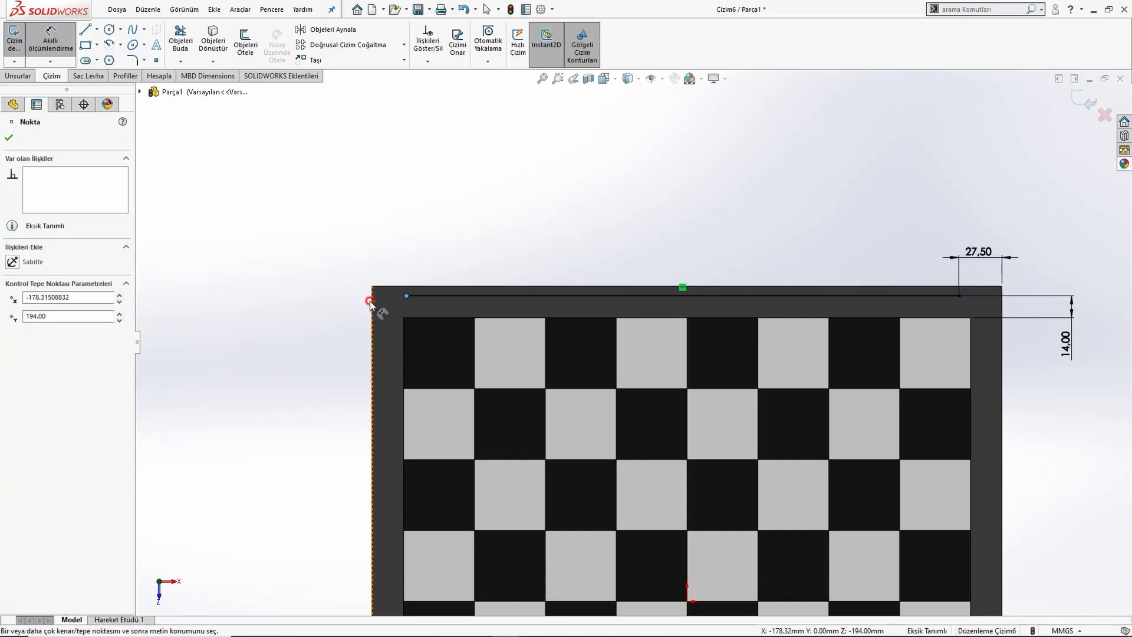
pyautogui.click(373, 299)
pyautogui.click(419, 291)
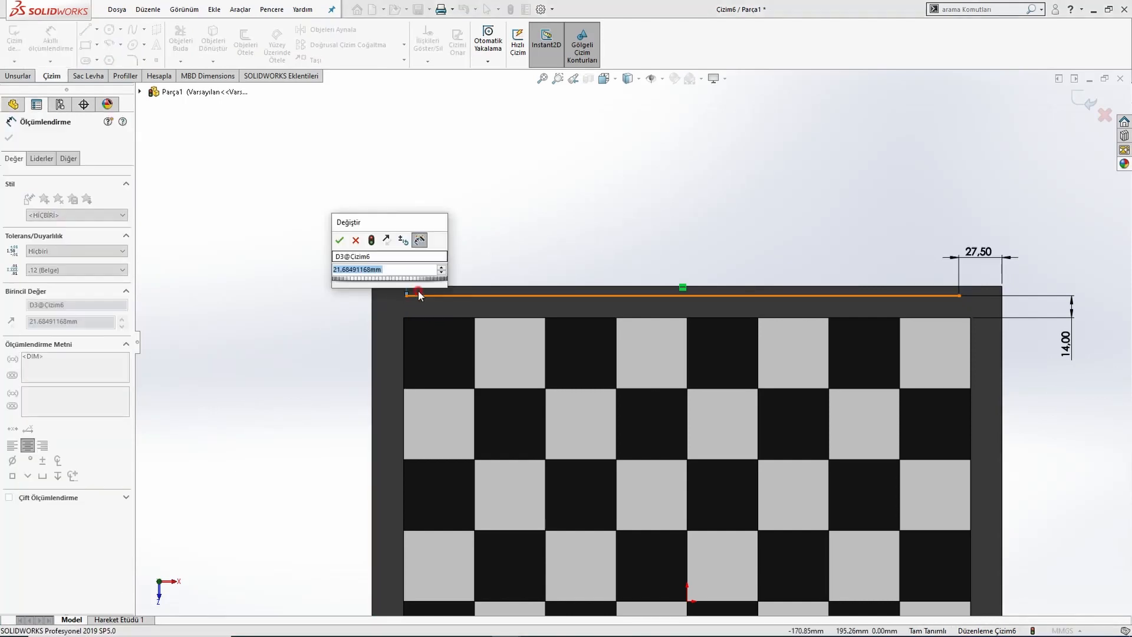
pyautogui.write('42,5')
pyautogui.press('Return')
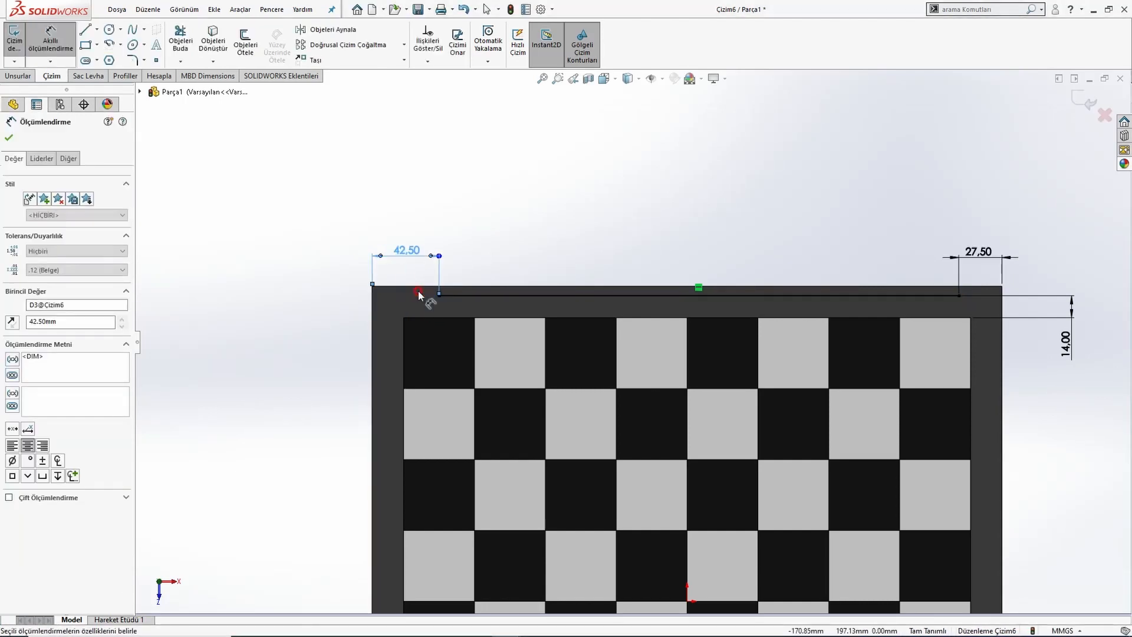
pyautogui.press('Escape')
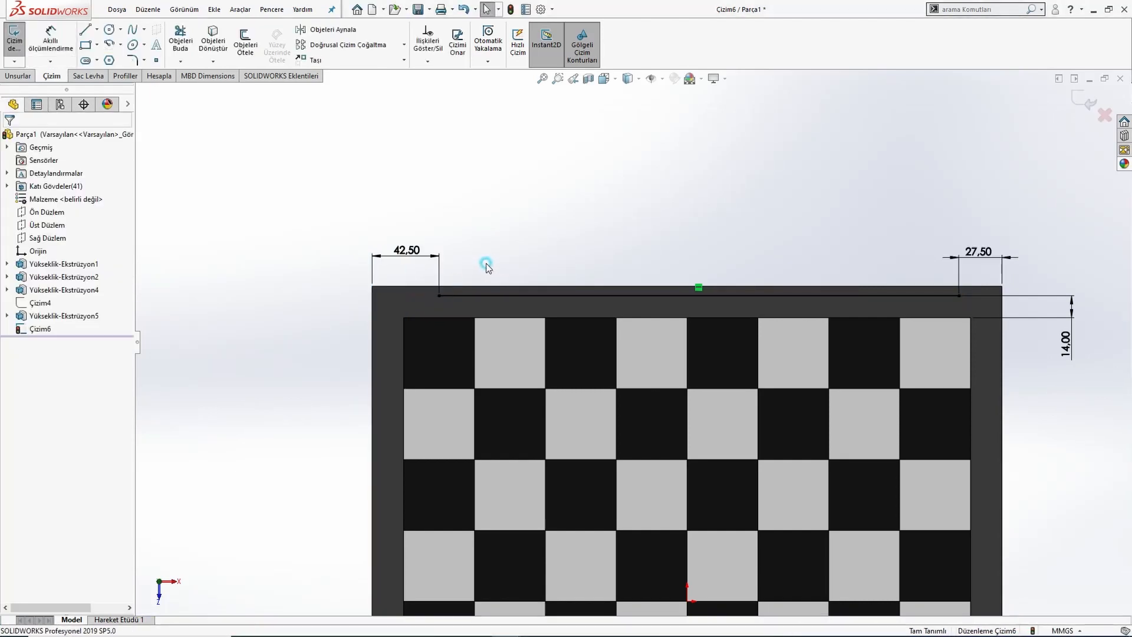
pyautogui.click(1087, 101)
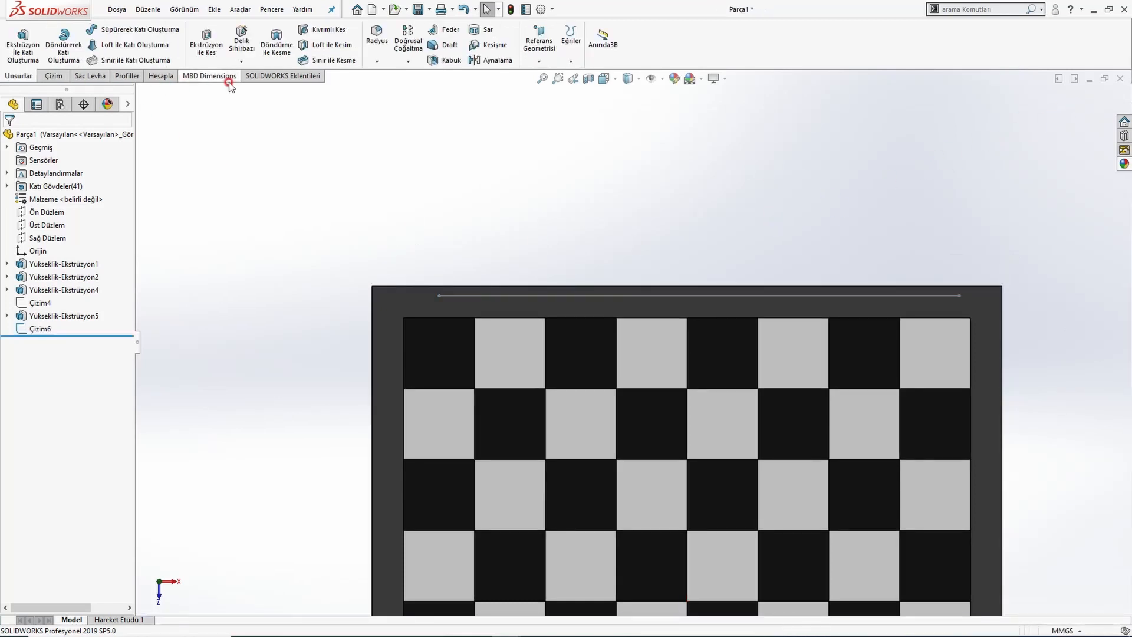
# Start a new sketch on the border's top face and add the sketch text ABCDEFGH along the upper guide line.
pyautogui.click(423, 293)
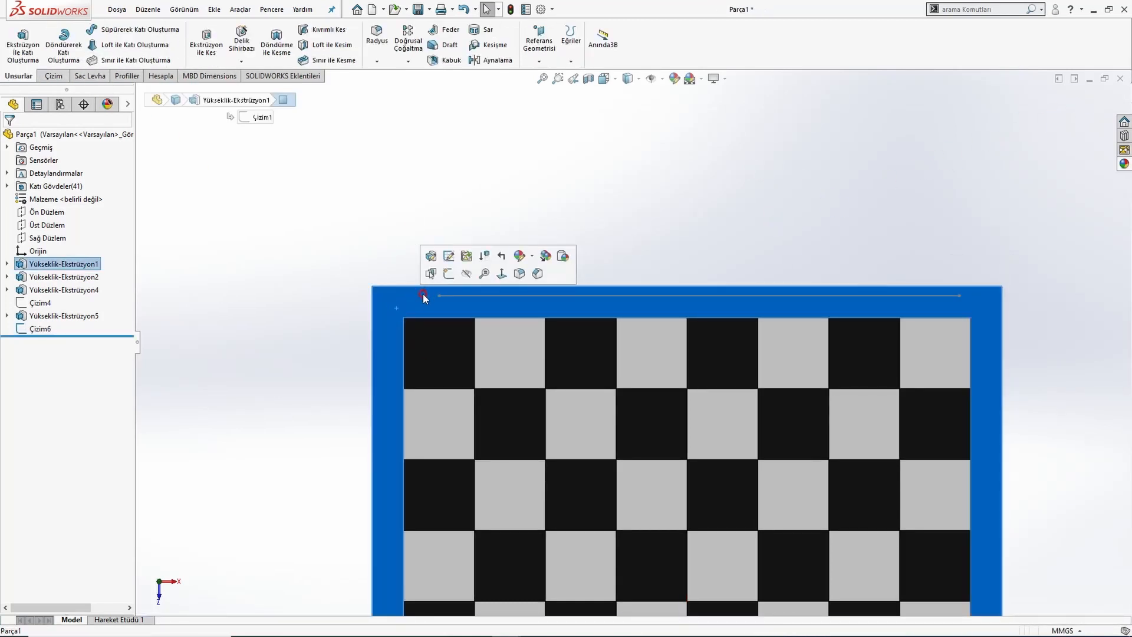
pyautogui.click(448, 273)
pyautogui.click(156, 47)
pyautogui.click(69, 213)
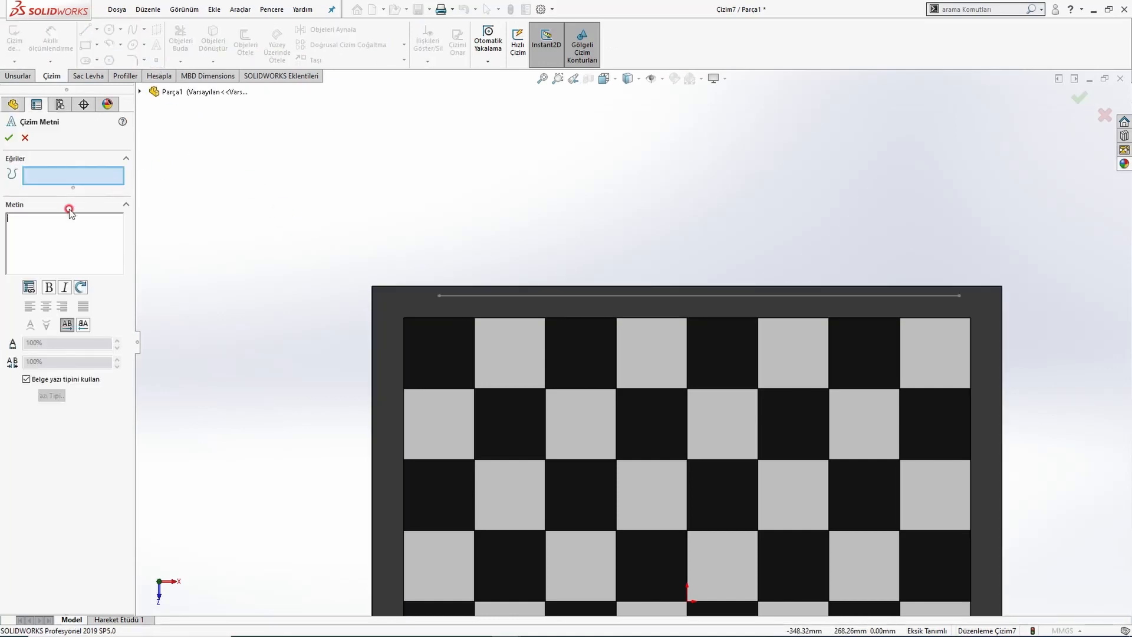
pyautogui.click(525, 295)
pyautogui.click(66, 233)
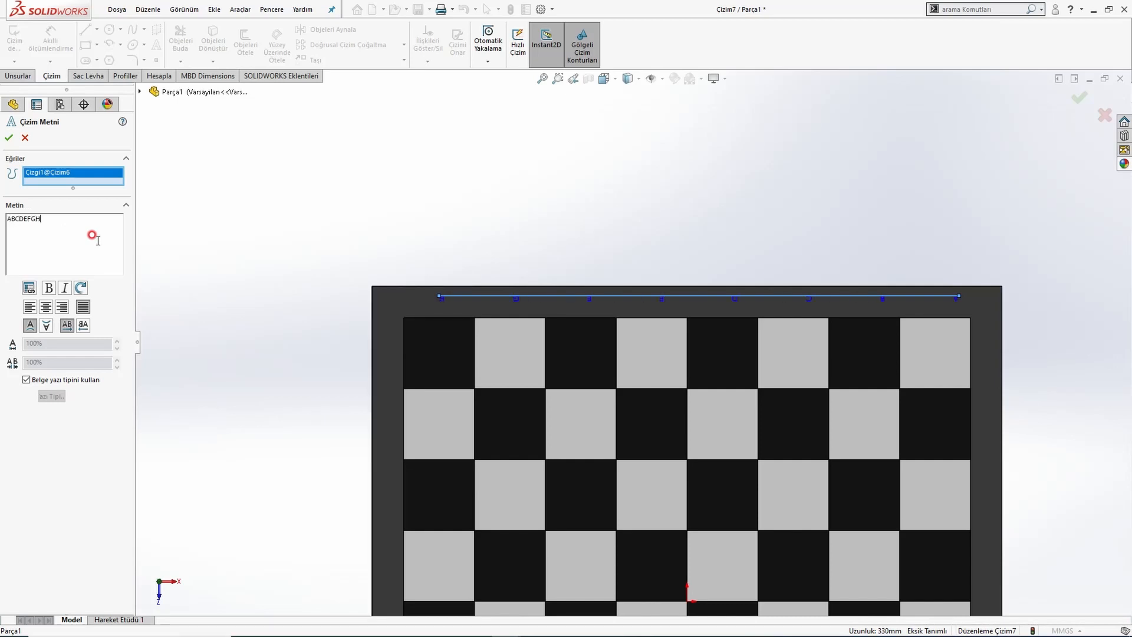
pyautogui.scroll(-3, 928, 321)
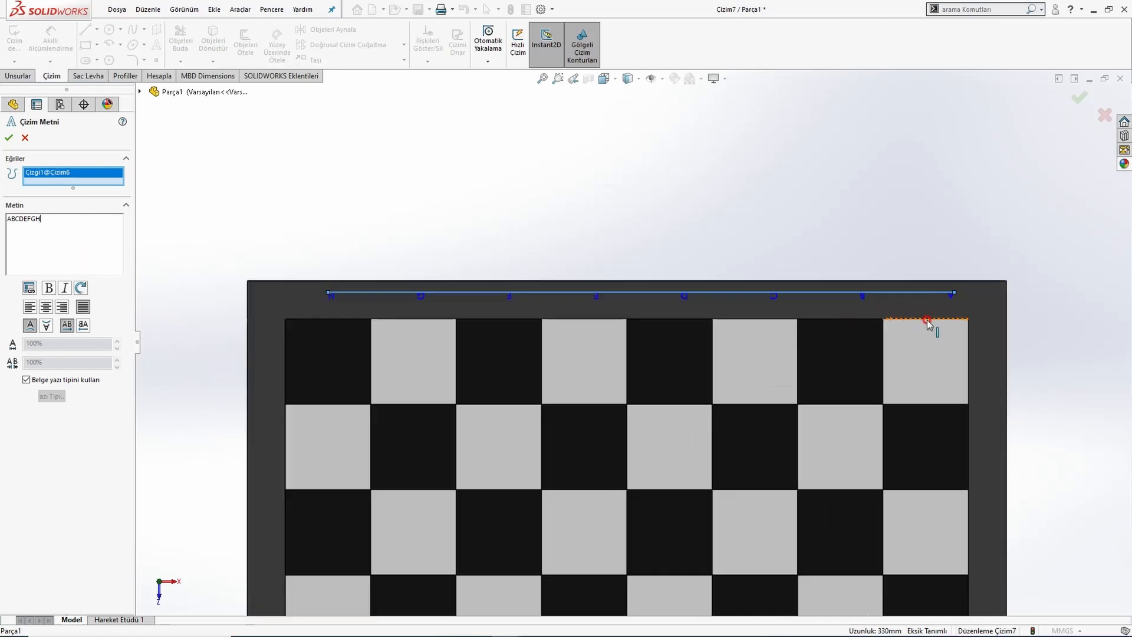
pyautogui.scroll(3, 886, 312)
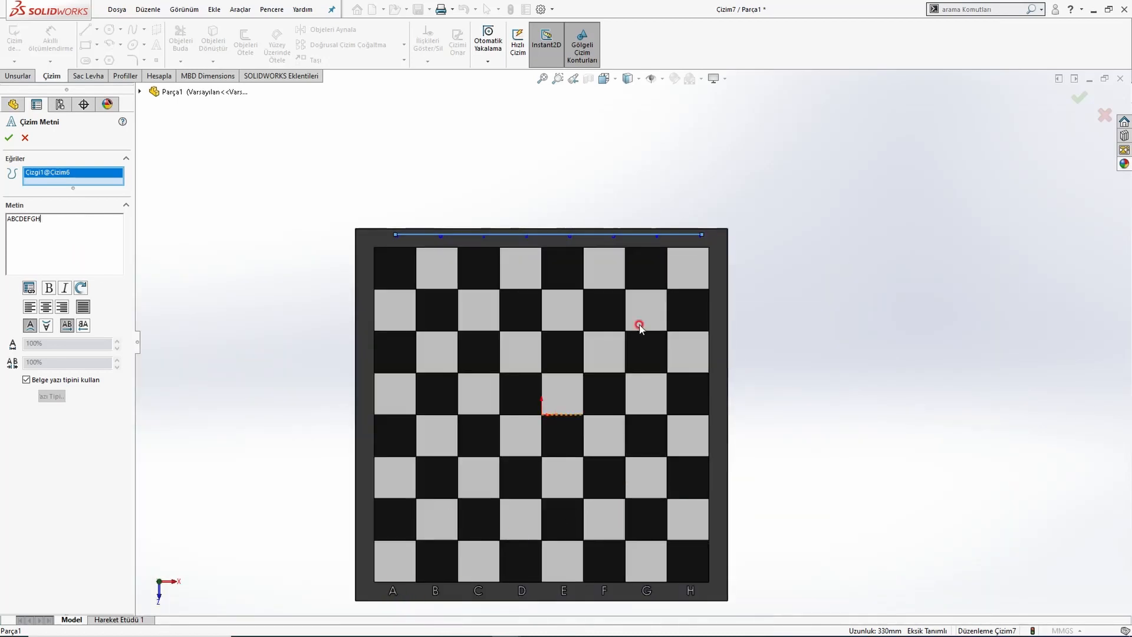
pyautogui.scroll(-2, 700, 244)
# Replace the document font of the sketch text with bold Century Gothic at a height of 10 mm.
pyautogui.click(37, 380)
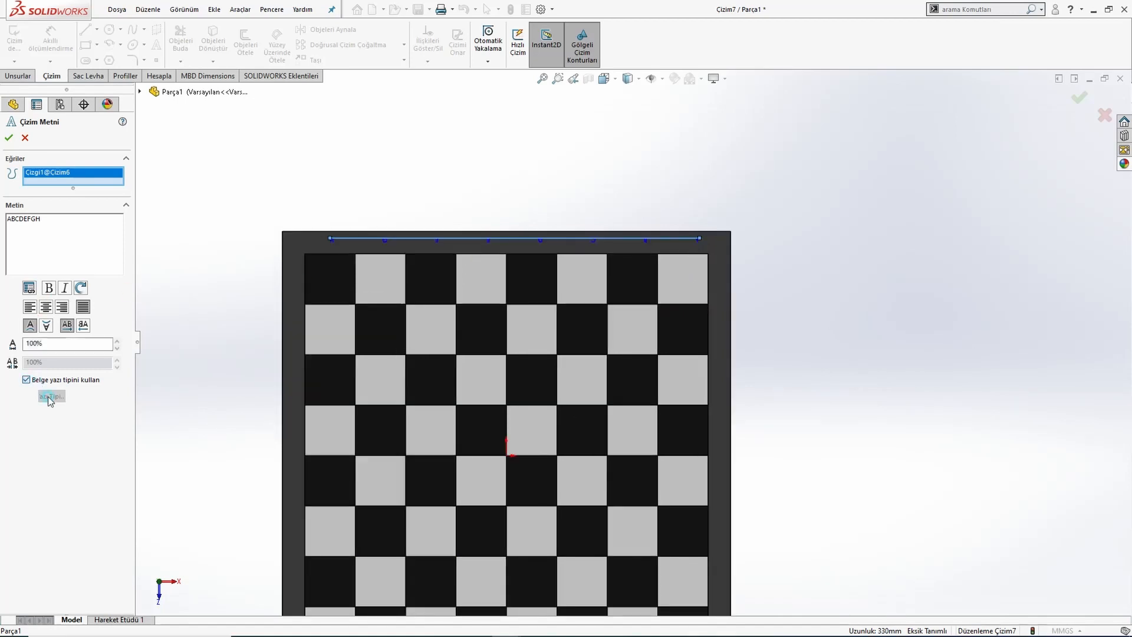
pyautogui.click(51, 396)
pyautogui.click(538, 298)
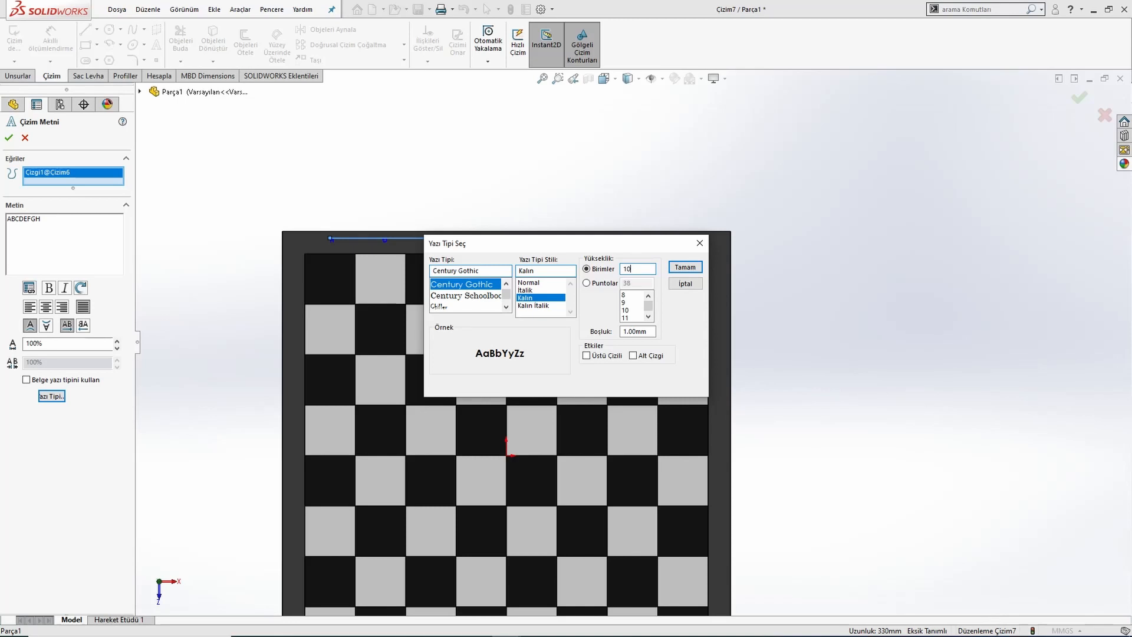
pyautogui.click(684, 267)
pyautogui.scroll(-2, 457, 270)
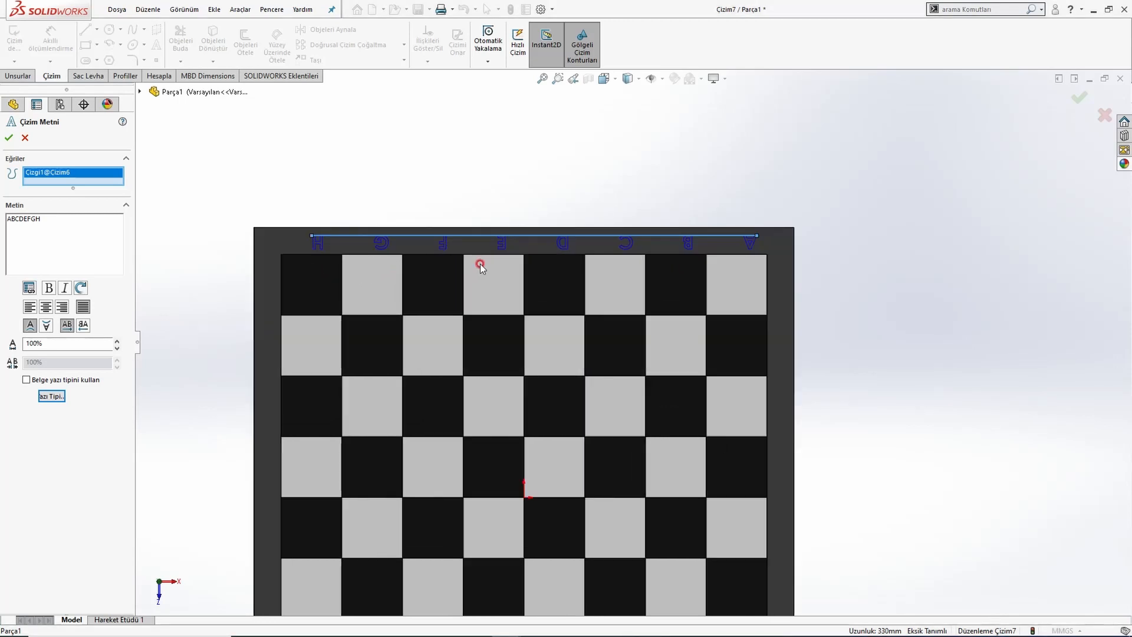
pyautogui.scroll(-1, 286, 267)
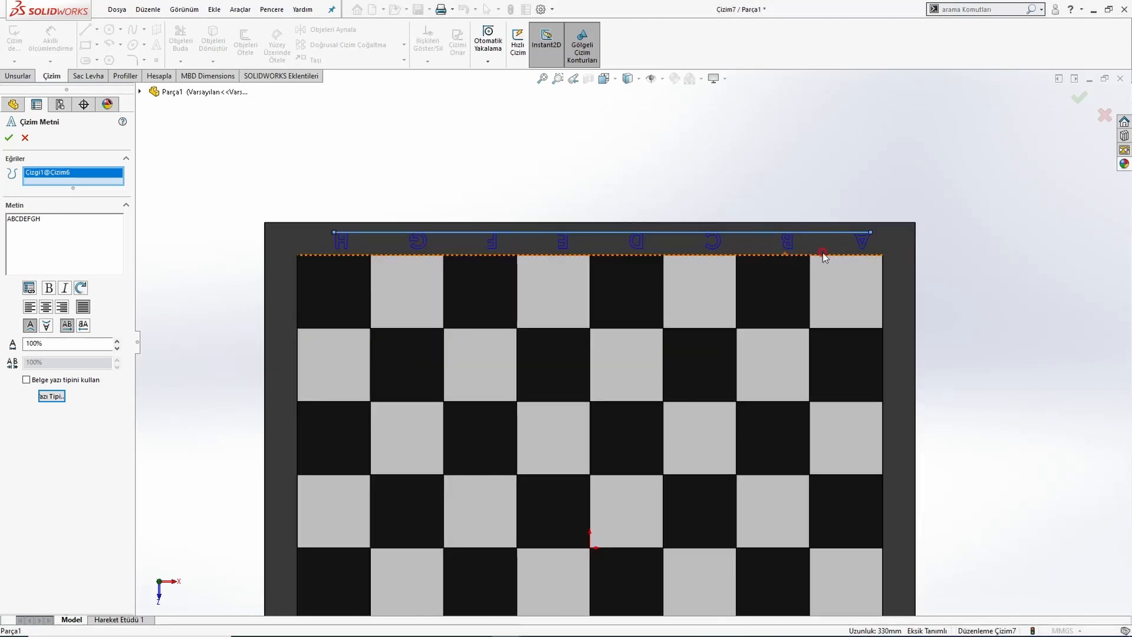
# Flip the sketch text horizontally along the guide line and turn the board around to check the letters.
pyautogui.click(82, 326)
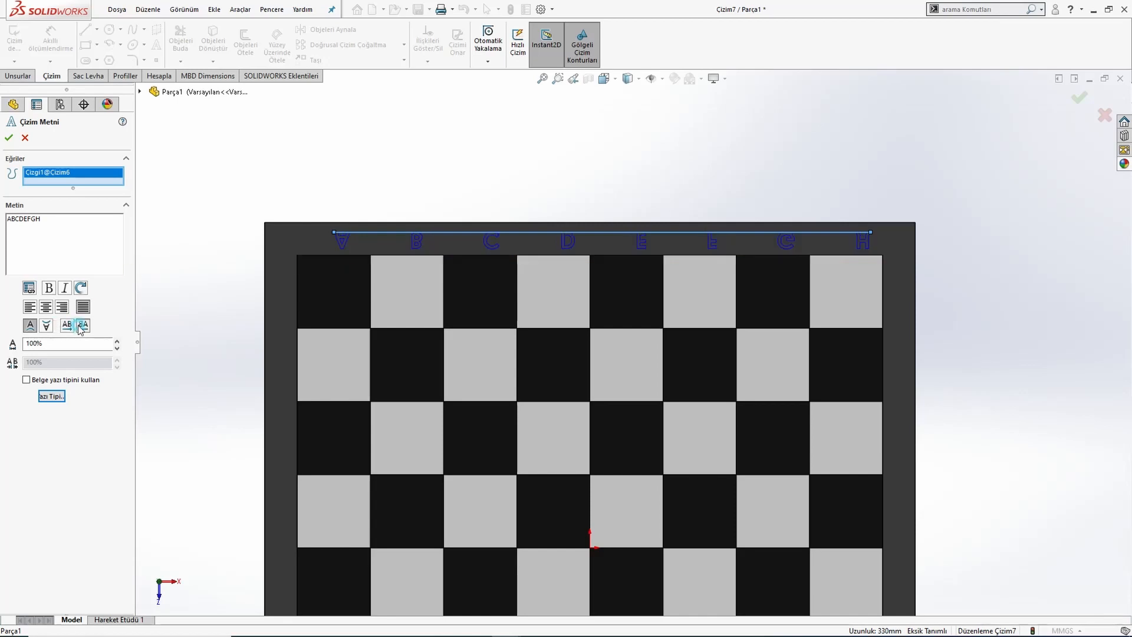
pyautogui.scroll(2, 471, 235)
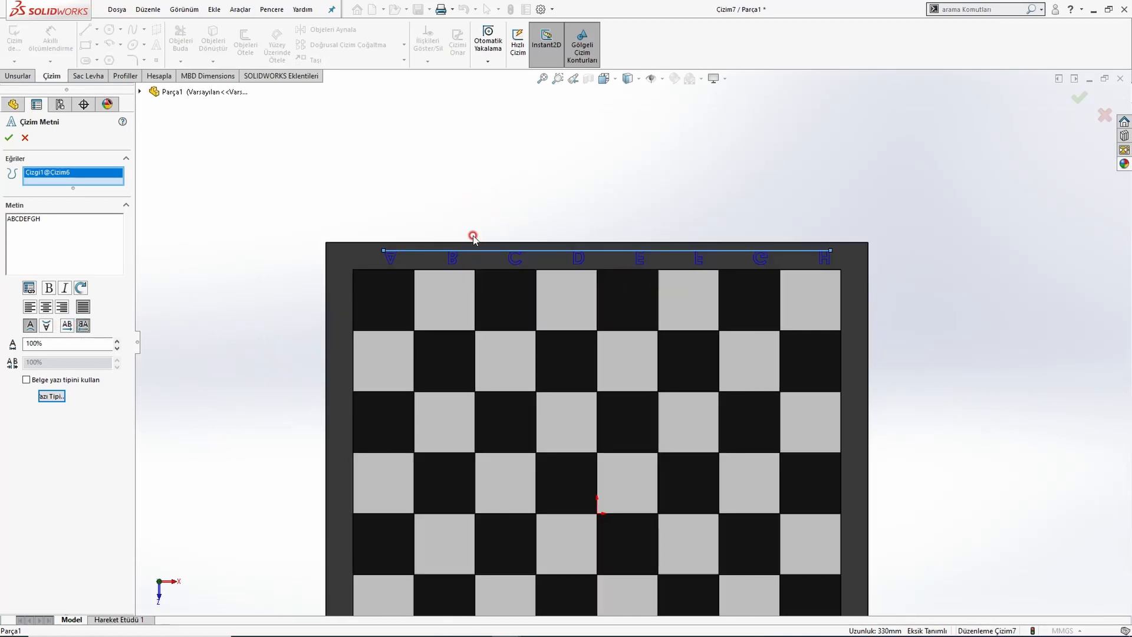
pyautogui.moveTo(514, 270); pyautogui.dragTo(431, 609, button='middle')
pyautogui.scroll(4, 716, 392)
pyautogui.press('f')
pyautogui.moveTo(716, 392); pyautogui.dragTo(751, 531, button='middle')
pyautogui.moveTo(757, 399); pyautogui.dragTo(778, 507, button='middle')
pyautogui.scroll(-2, 821, 555)
pyautogui.scroll(-2, 822, 557)
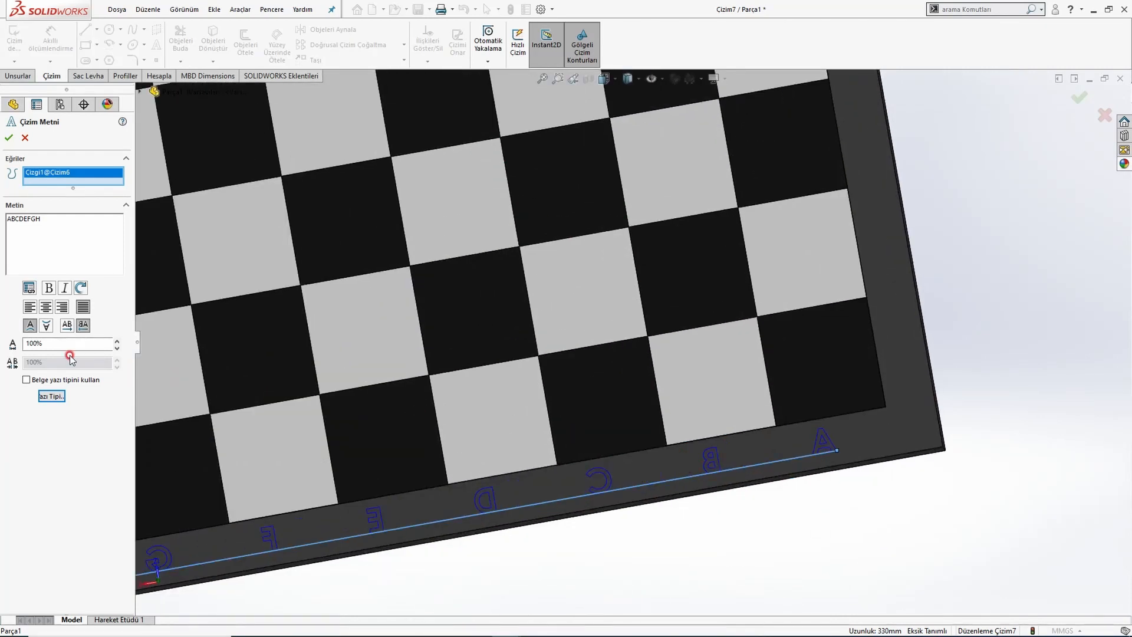
# Try flipping the letters vertically across the guide line, switching back to the previous orientation each time.
pyautogui.click(46, 327)
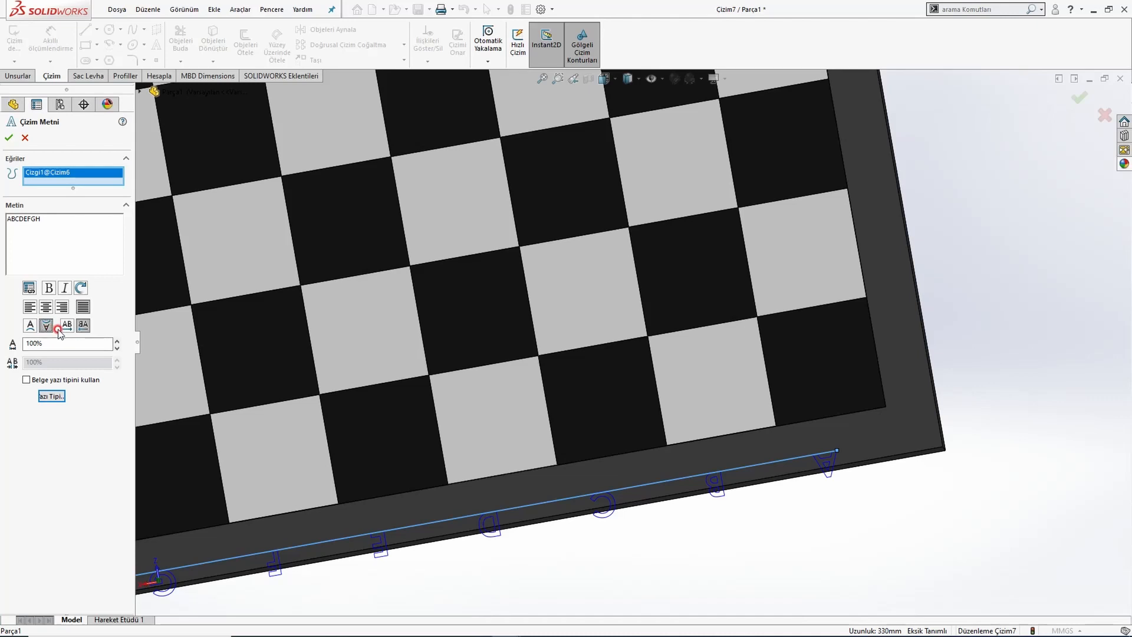
pyautogui.click(30, 324)
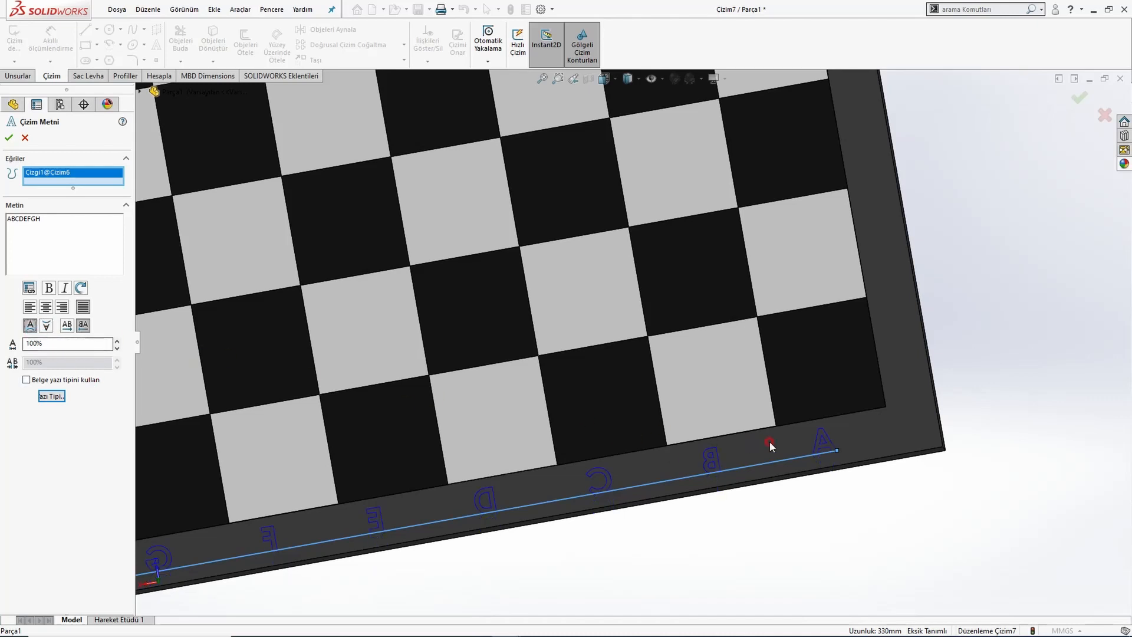
pyautogui.scroll(2, 769, 442)
pyautogui.scroll(-2, 703, 348)
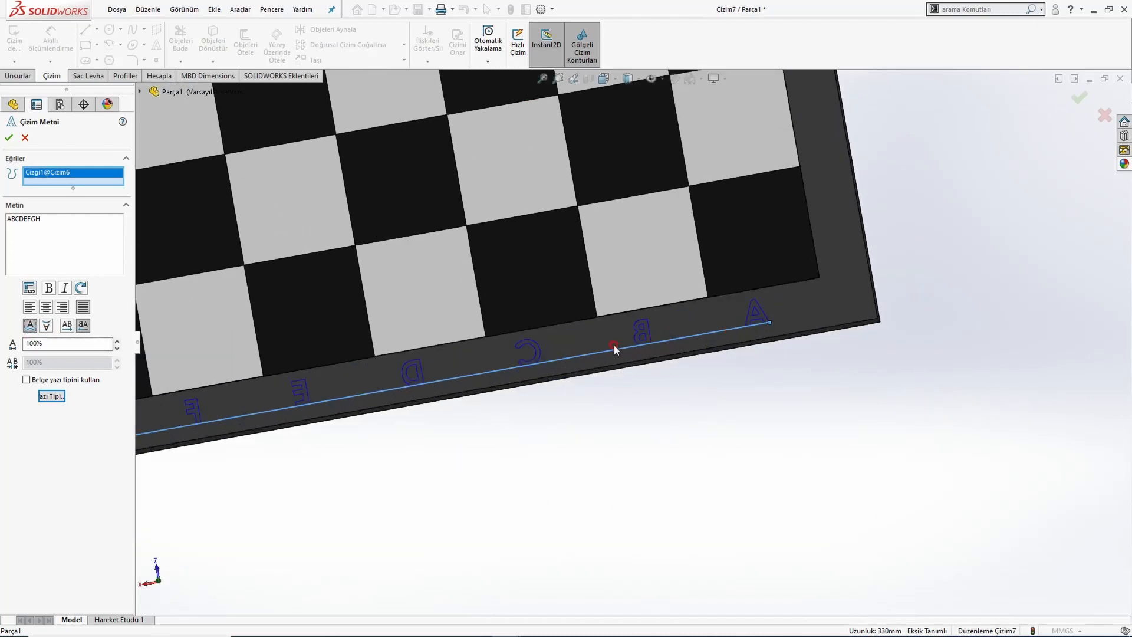
pyautogui.click(11, 224)
pyautogui.click(50, 353)
pyautogui.click(44, 327)
pyautogui.click(32, 326)
# Accept the sketch text, reopen it for editing and rotate the letters ABCDEFGH by 180 degrees.
pyautogui.click(8, 138)
pyautogui.doubleClick(641, 338)
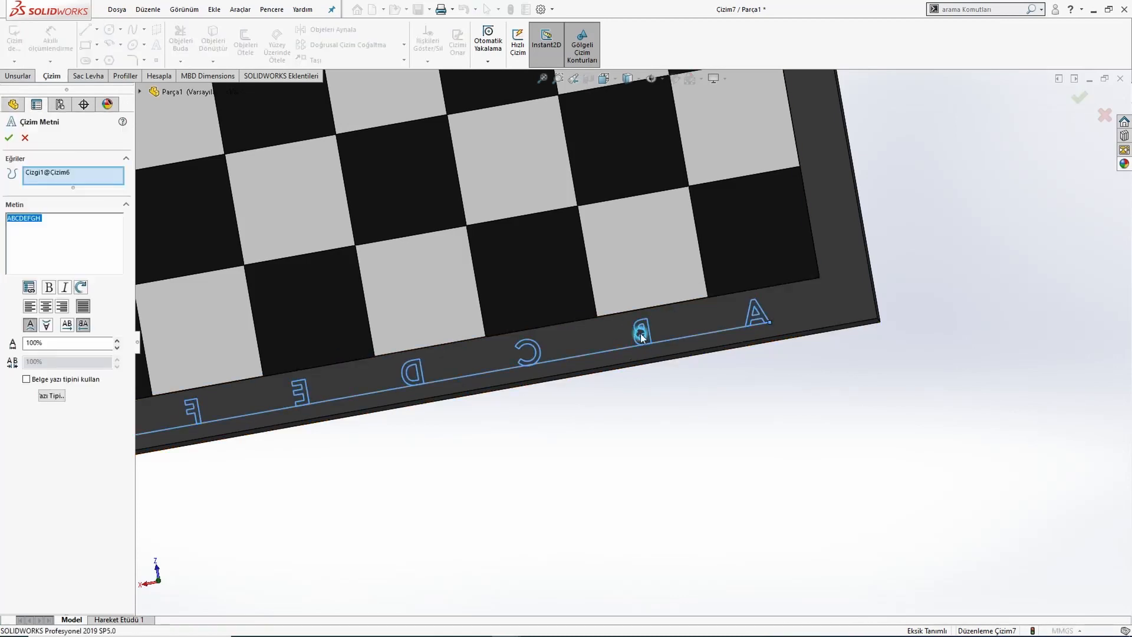
pyautogui.click(30, 276)
pyautogui.click(80, 287)
pyautogui.click(33, 263)
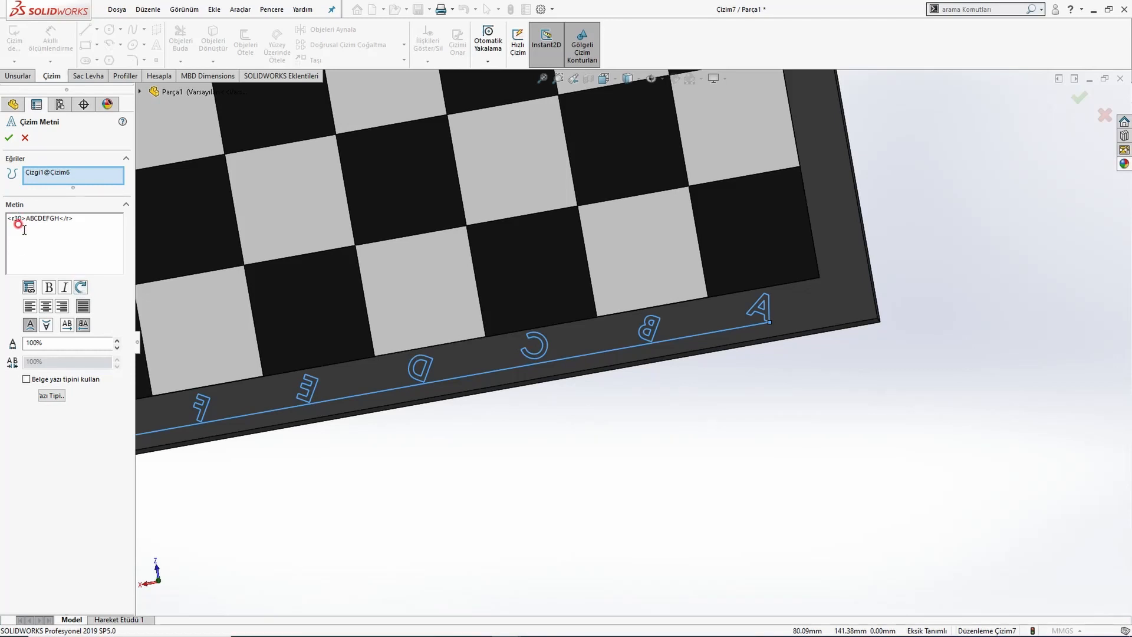
pyautogui.press('BackSpace')
pyautogui.write('90')
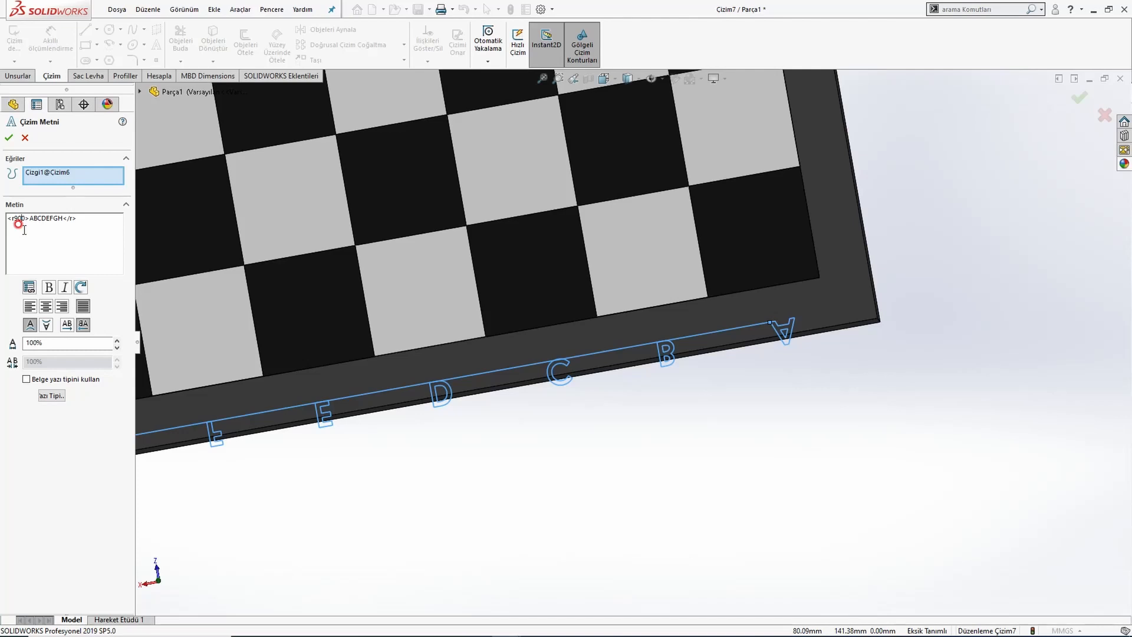
pyautogui.press('BackSpace')
pyautogui.press('BackSpace')
pyautogui.press('BackSpace')
pyautogui.write('1')
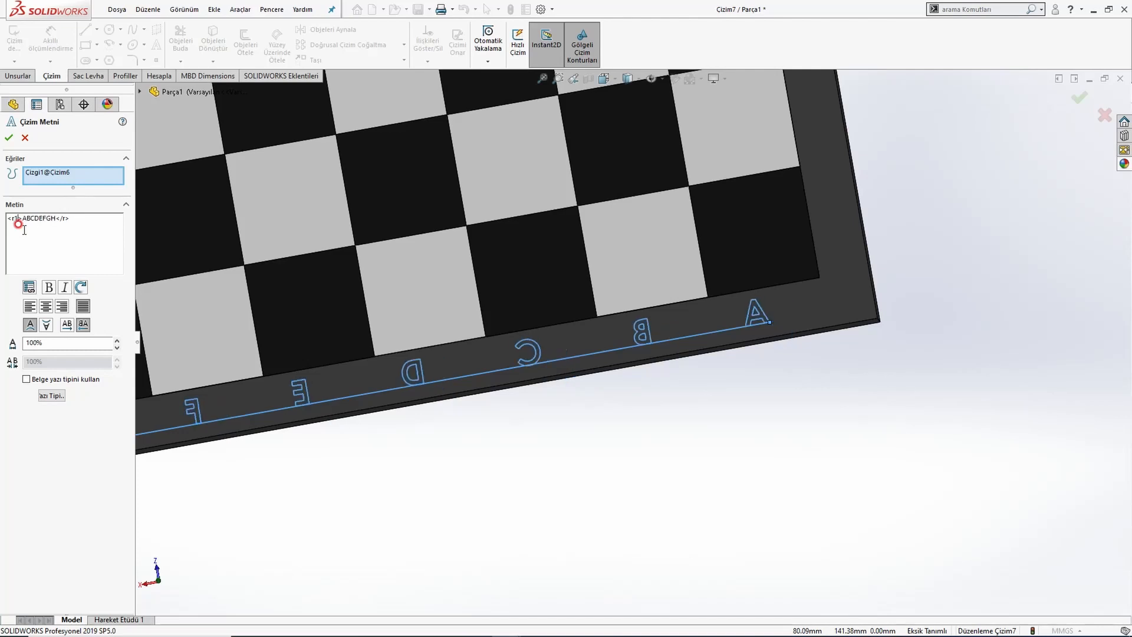
pyautogui.write('80')
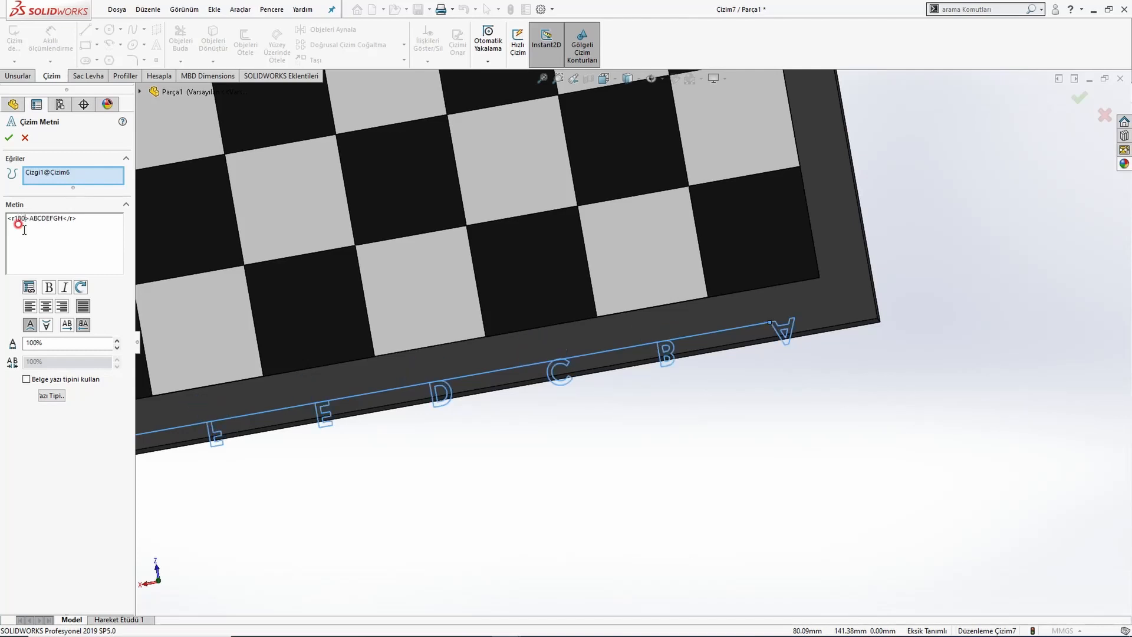
# Flip the rotated letters vertically onto the square side of the guide line, keep the horizontal flip and accept the text.
pyautogui.click(67, 329)
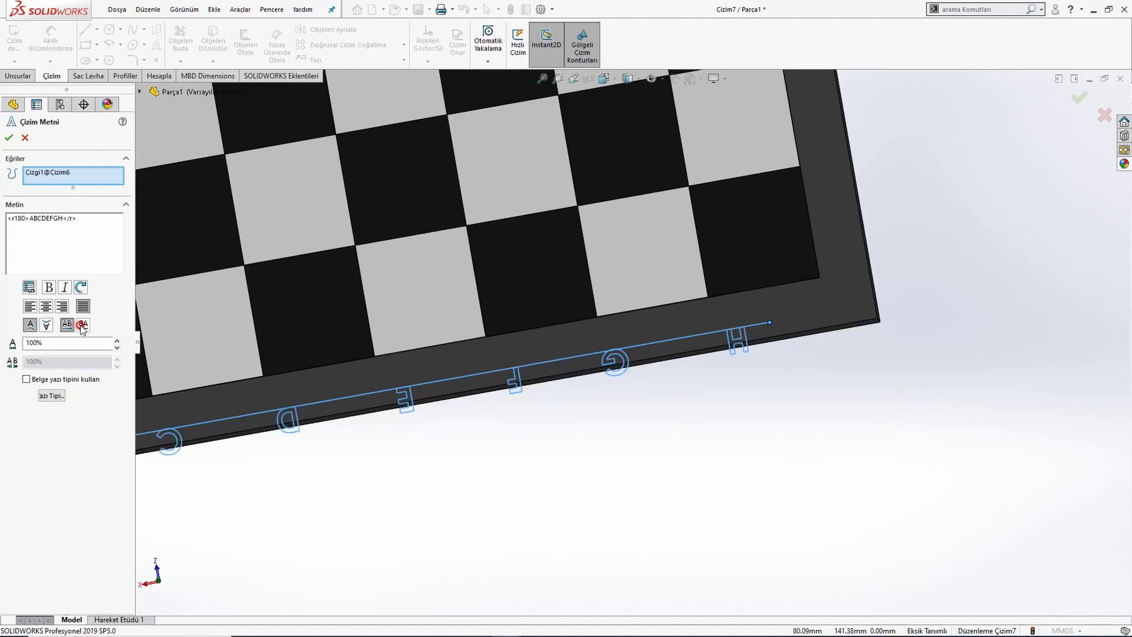
pyautogui.click(83, 327)
pyautogui.click(47, 326)
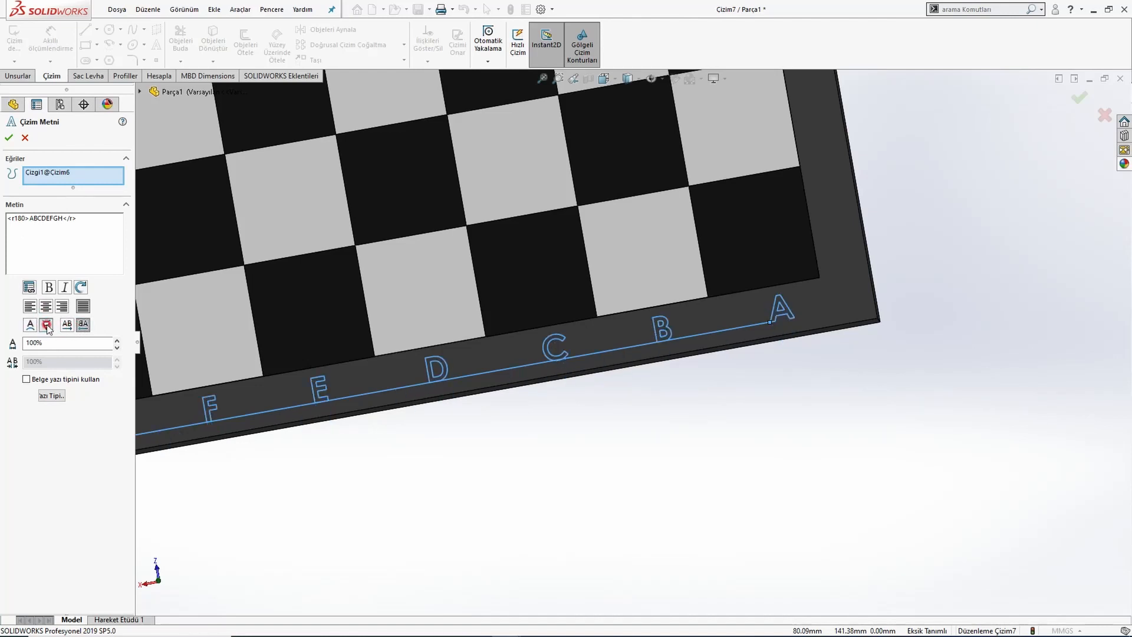
pyautogui.scroll(4, 449, 341)
pyautogui.scroll(-1, 409, 404)
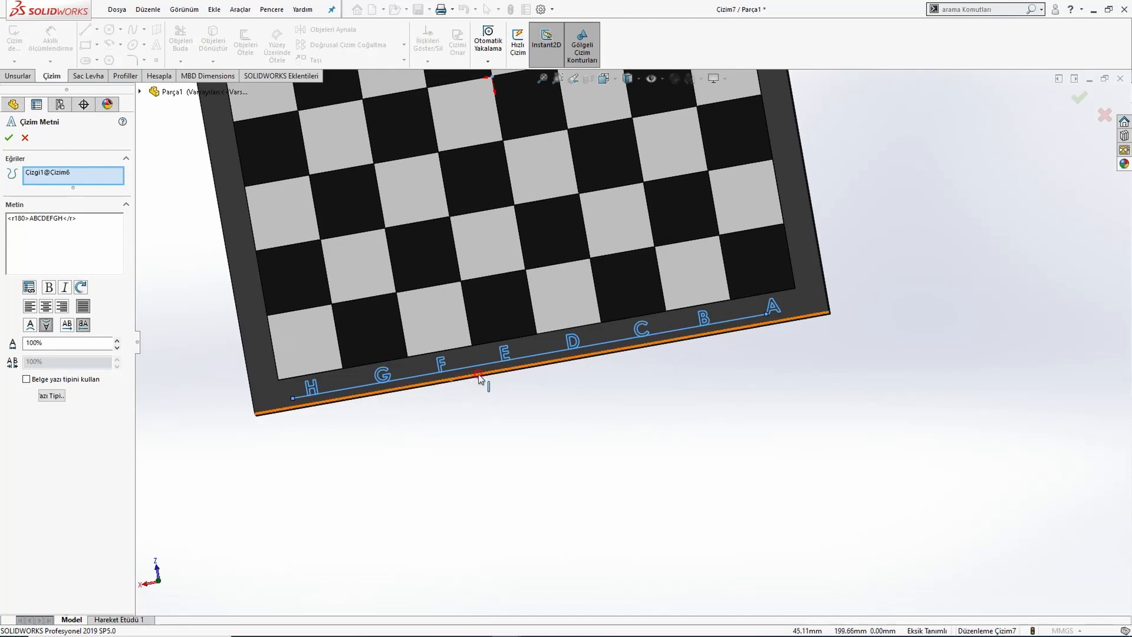
pyautogui.moveTo(491, 370)
pyautogui.mouseDown(button='middle')
pyautogui.moveTo(495, 325)
pyautogui.moveTo(477, 366)
pyautogui.mouseUp(button='middle')
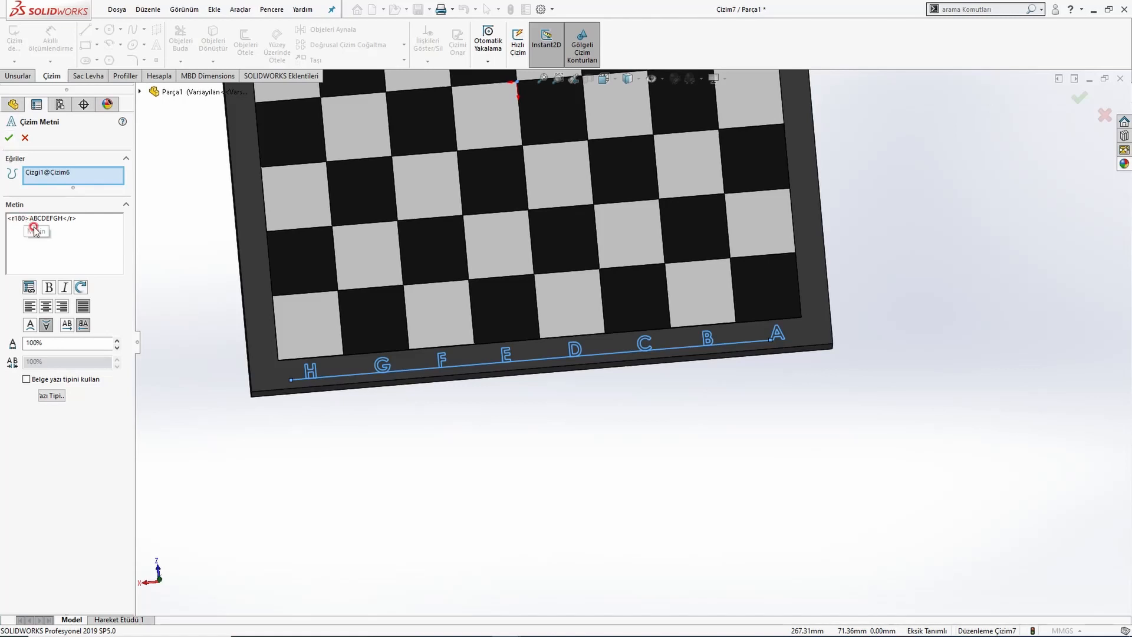
pyautogui.click(9, 137)
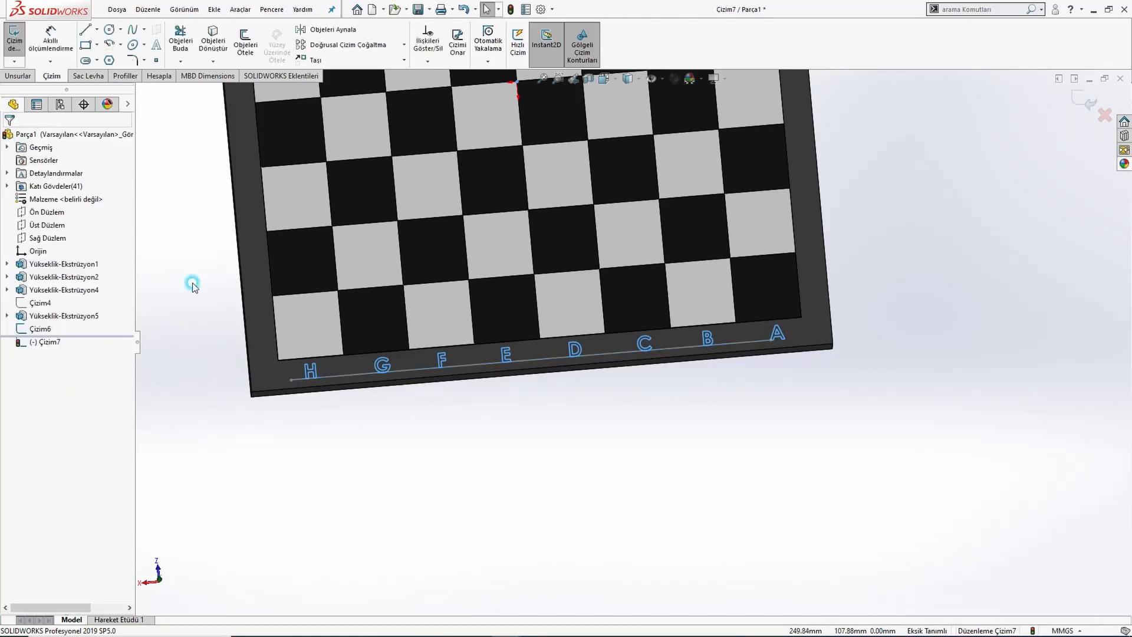
# Extrude the flipped letter text 1 mm as separate bodies, with result merging turned off.
pyautogui.click(17, 76)
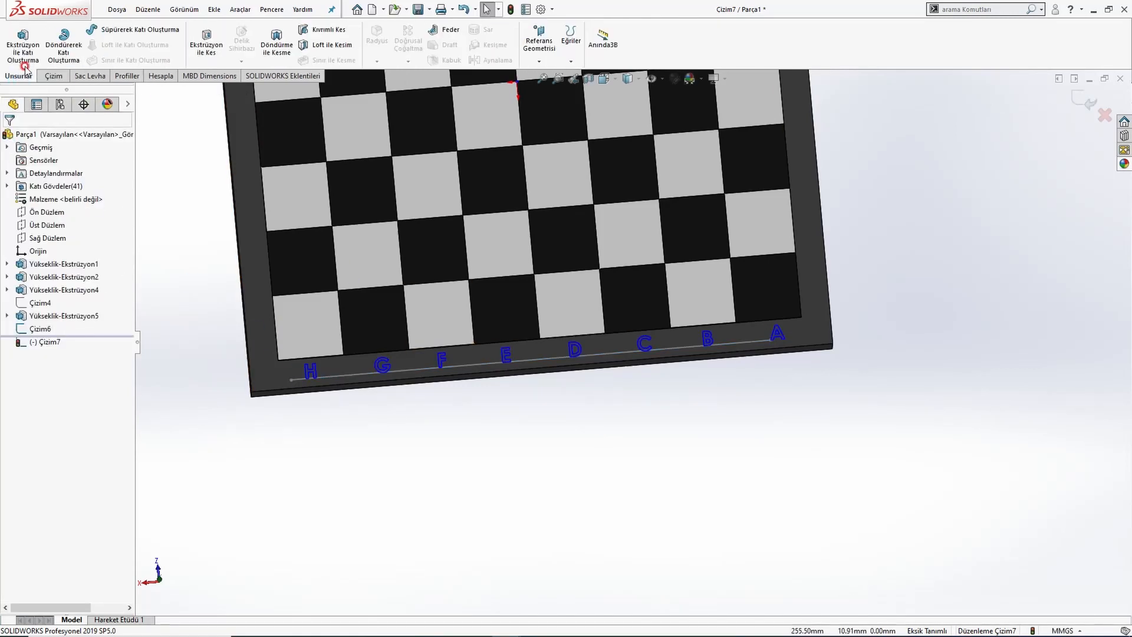
pyautogui.click(23, 56)
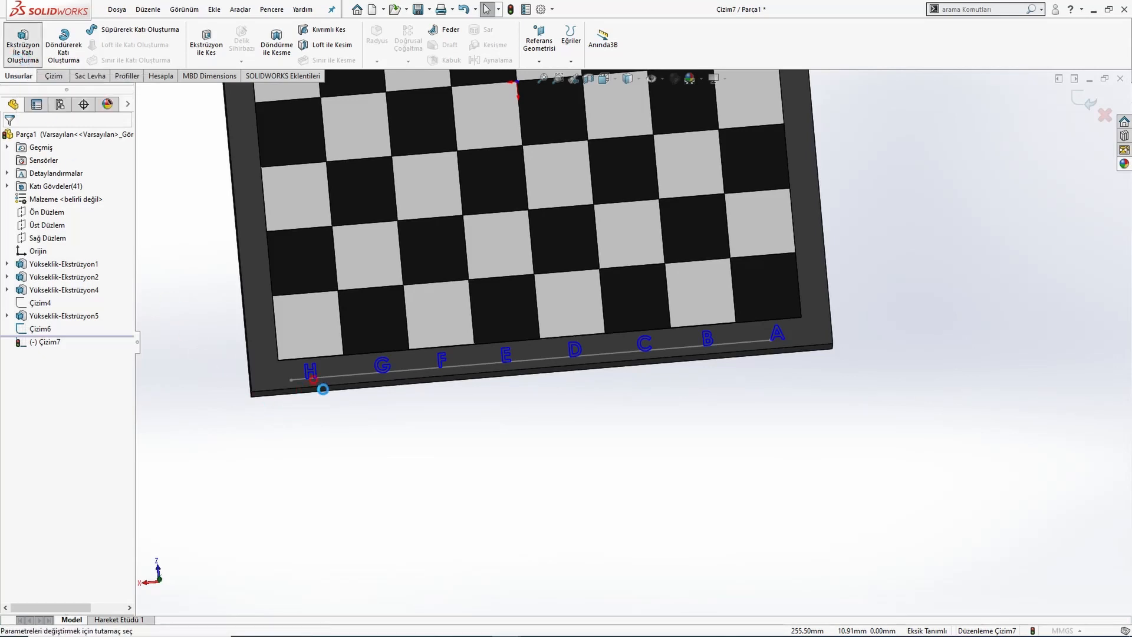
pyautogui.scroll(-12, 323, 390)
pyautogui.moveTo(480, 359); pyautogui.dragTo(501, 283, button='middle')
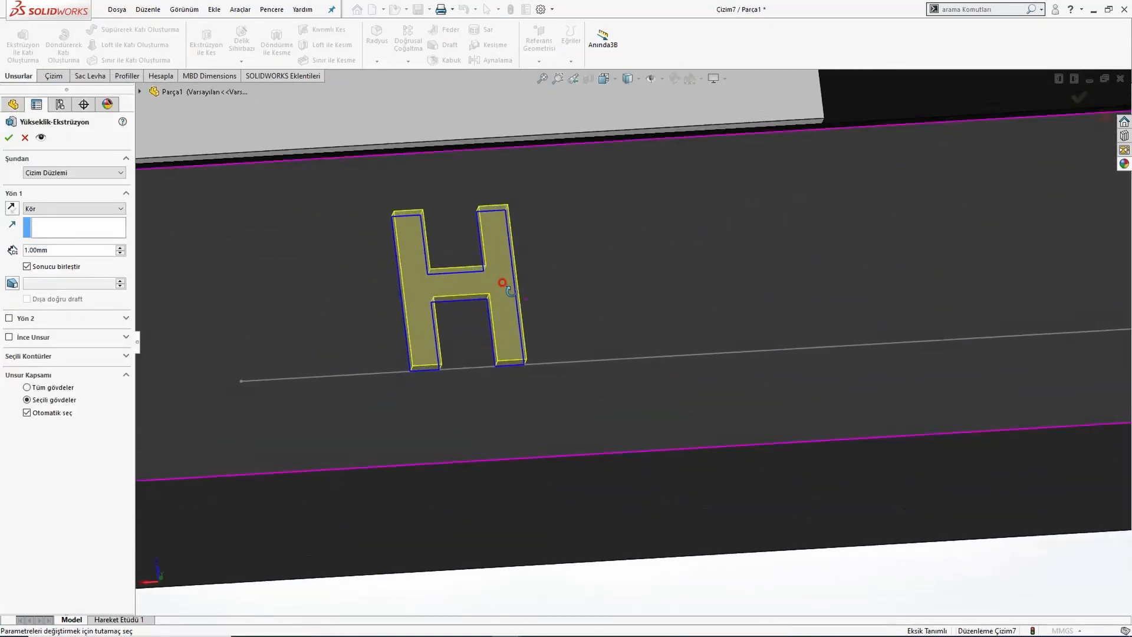
pyautogui.scroll(10, 501, 283)
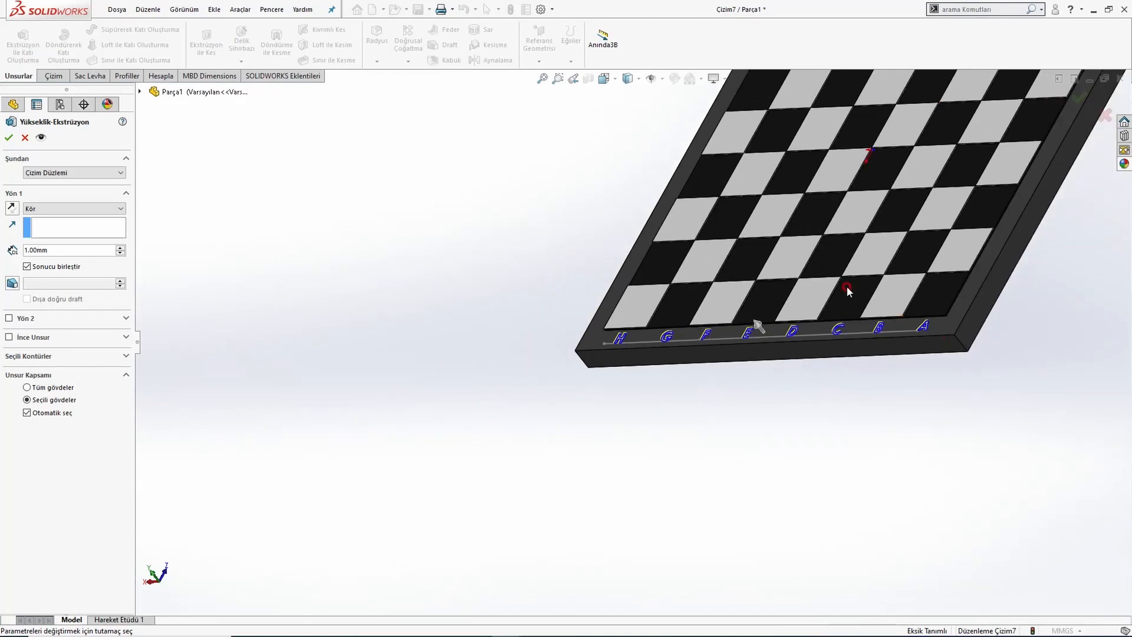
pyautogui.scroll(2, 846, 288)
pyautogui.moveTo(753, 212); pyautogui.dragTo(789, 246, button='middle')
pyautogui.scroll(-3, 828, 457)
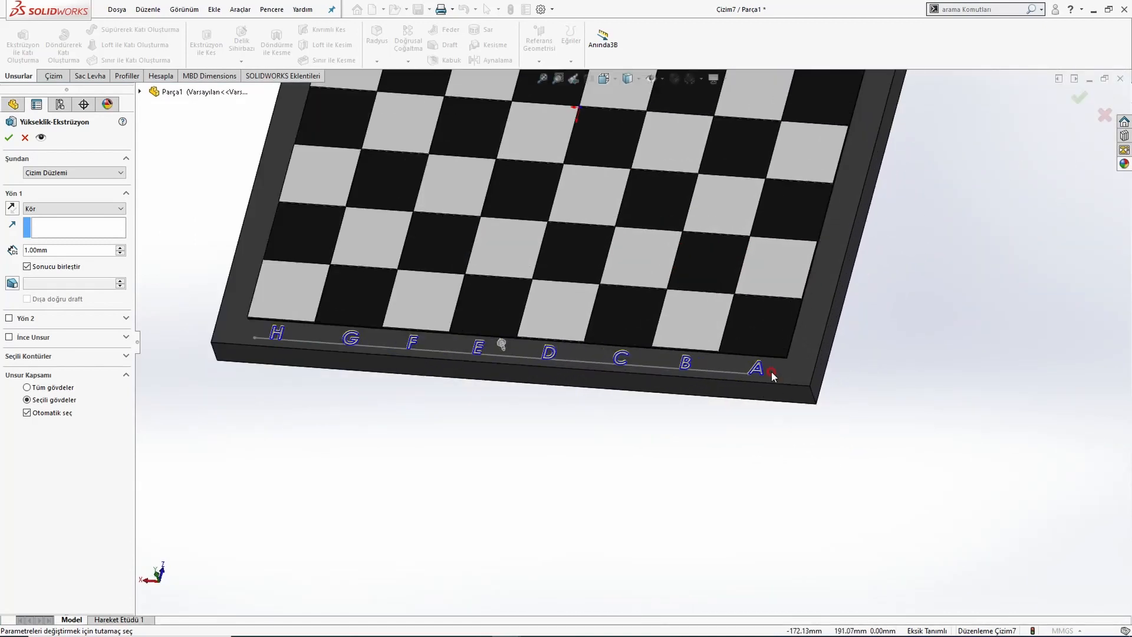
pyautogui.scroll(-4, 772, 376)
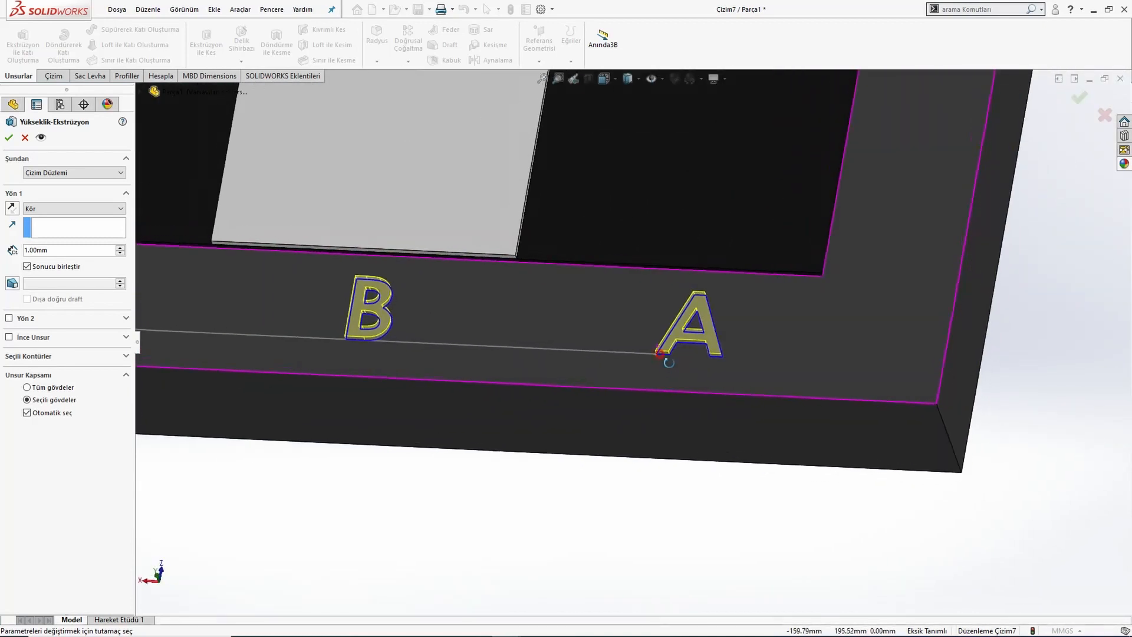
pyautogui.scroll(3, 669, 361)
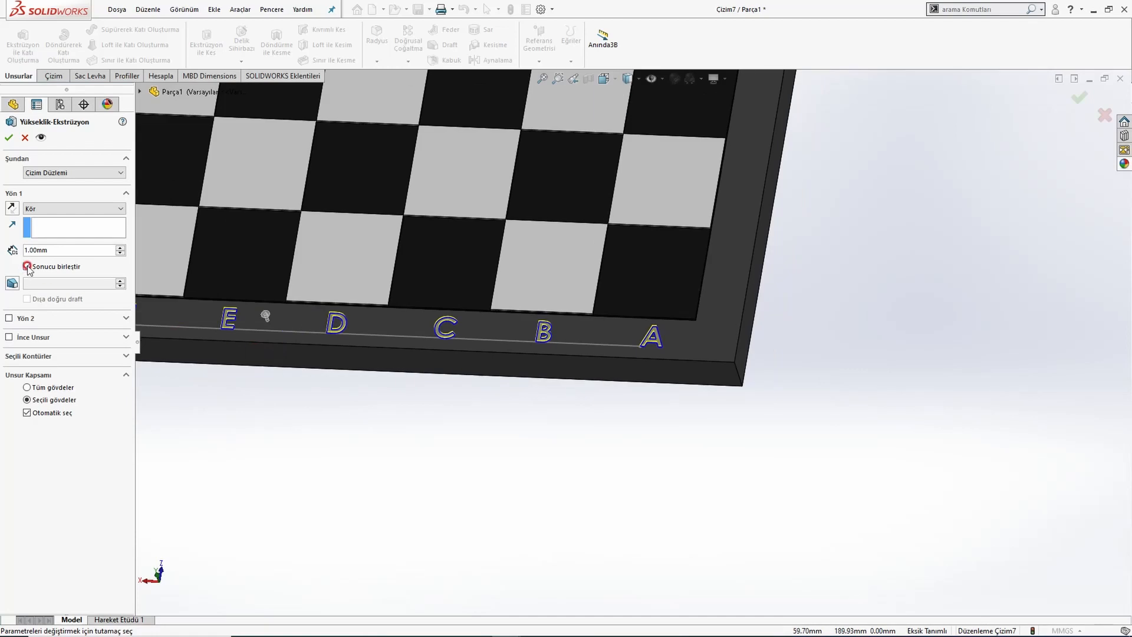
pyautogui.click(26, 268)
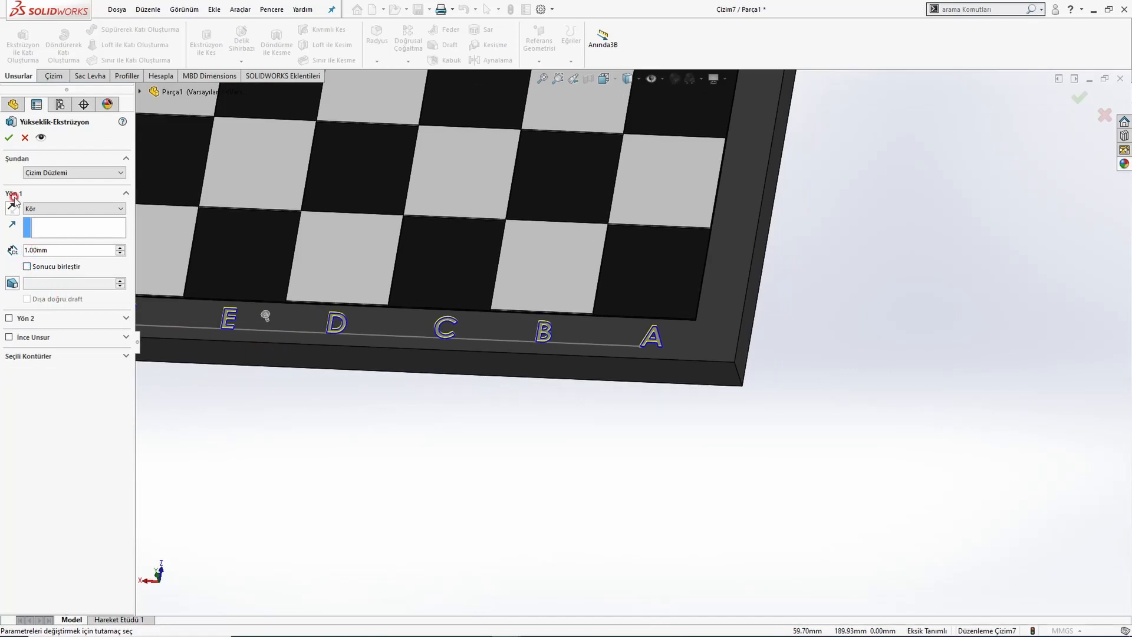
pyautogui.click(8, 139)
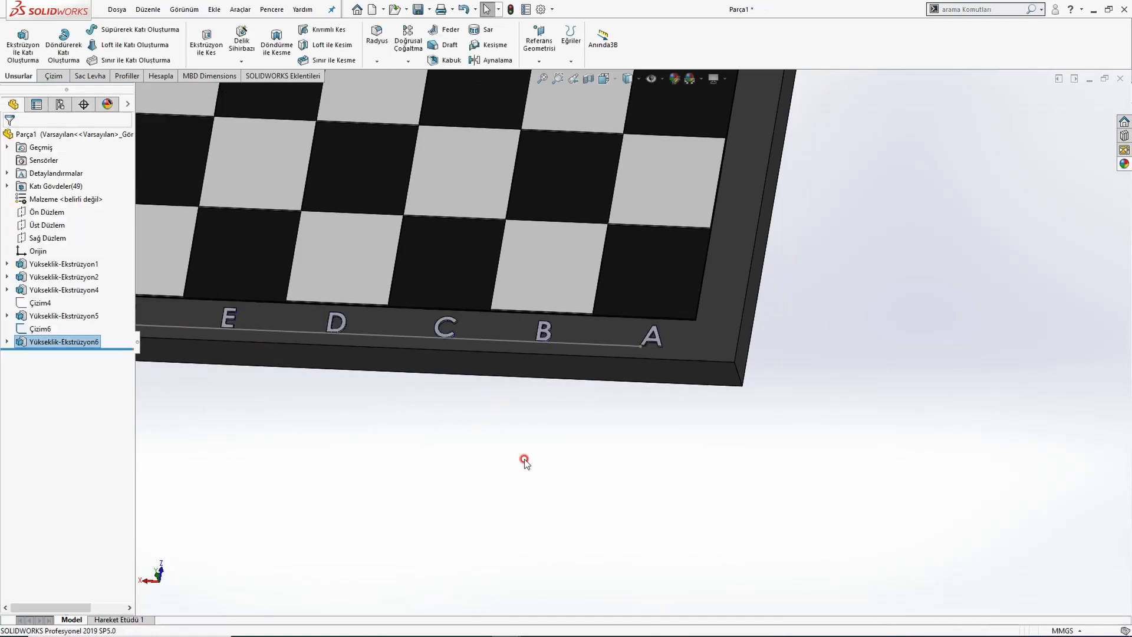
# Hide the guide line sketch beneath the newly extruded letters.
pyautogui.click(501, 341)
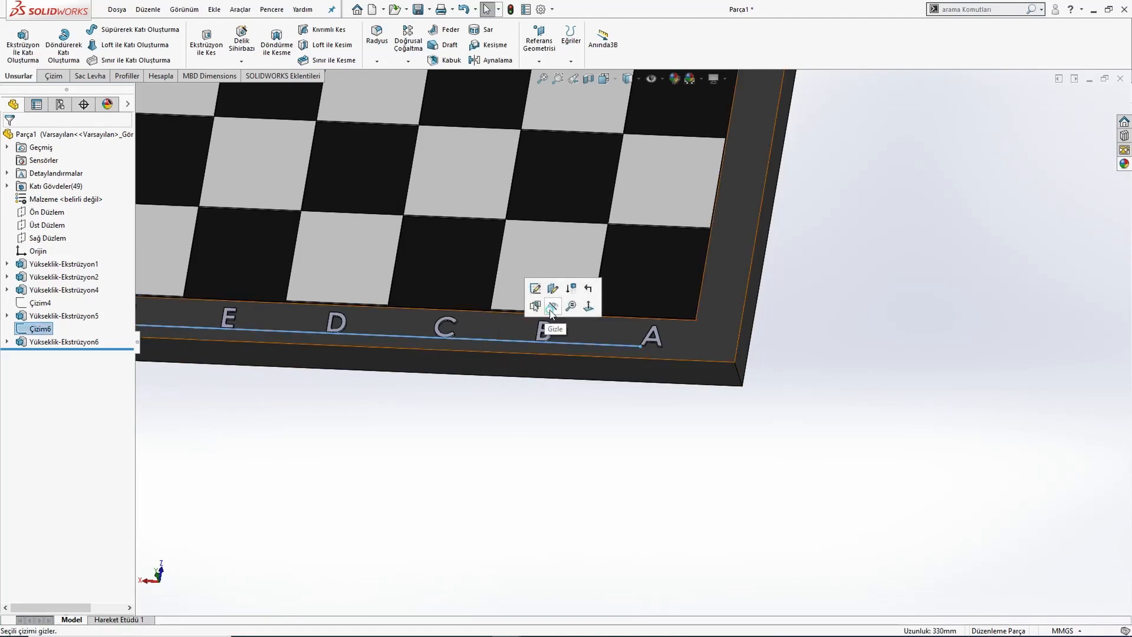
pyautogui.click(550, 311)
pyautogui.click(528, 434)
pyautogui.scroll(3, 518, 434)
pyautogui.middleClick(518, 433)
pyautogui.middleClick(517, 433)
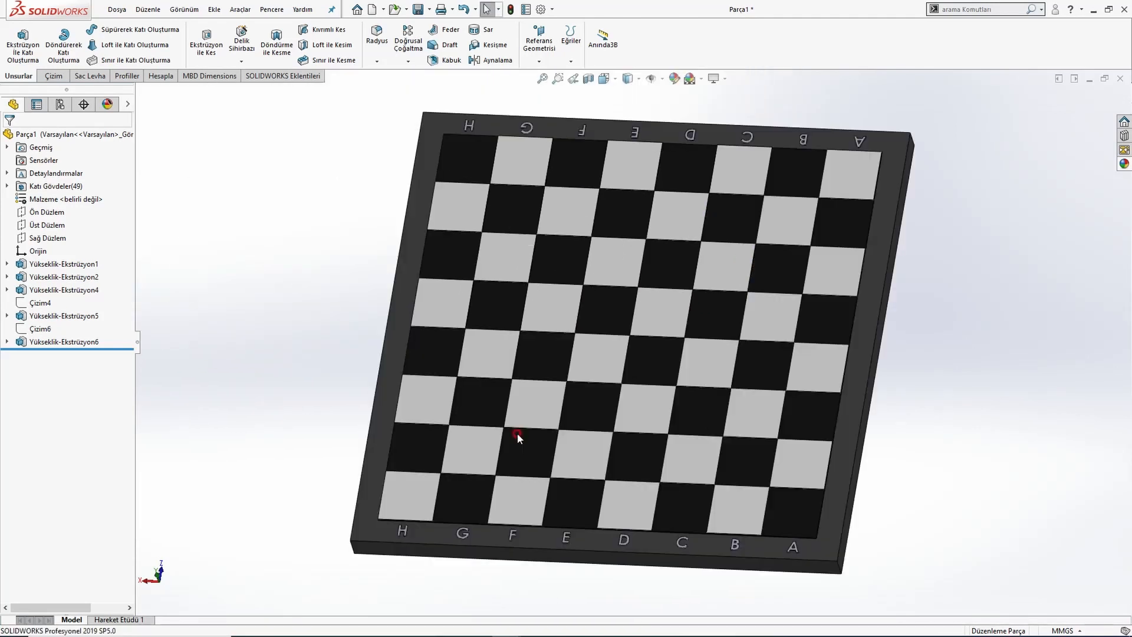
pyautogui.hotkey('ctrl', '7')
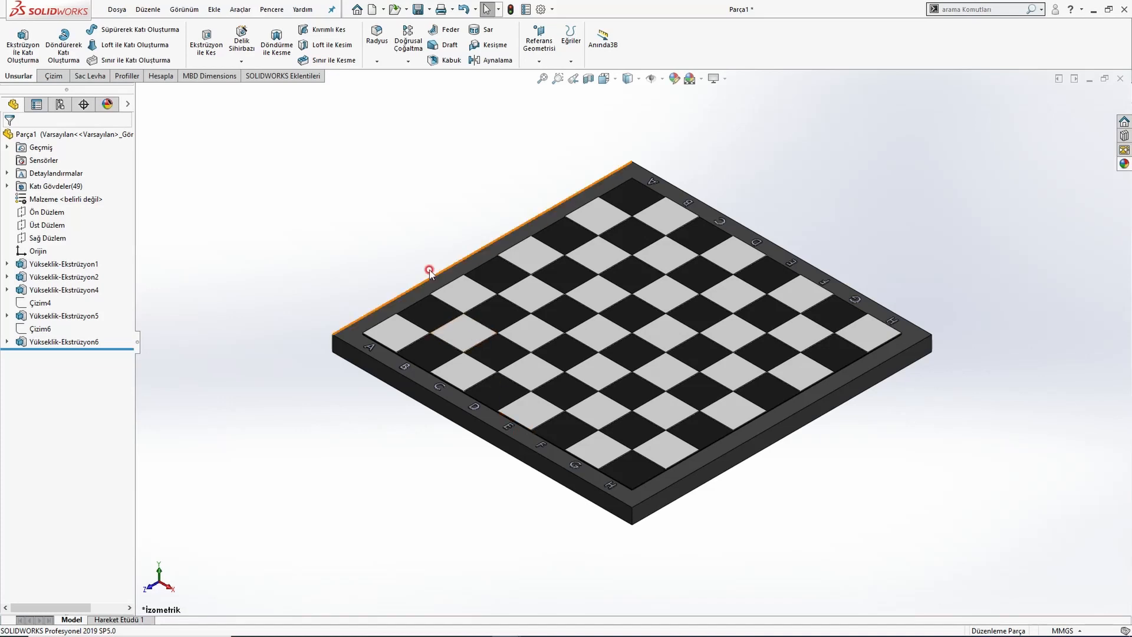
# Sketch a vertical line about 328 mm long on the board's border face beside column A.
pyautogui.hotkey('ctrl', '5')
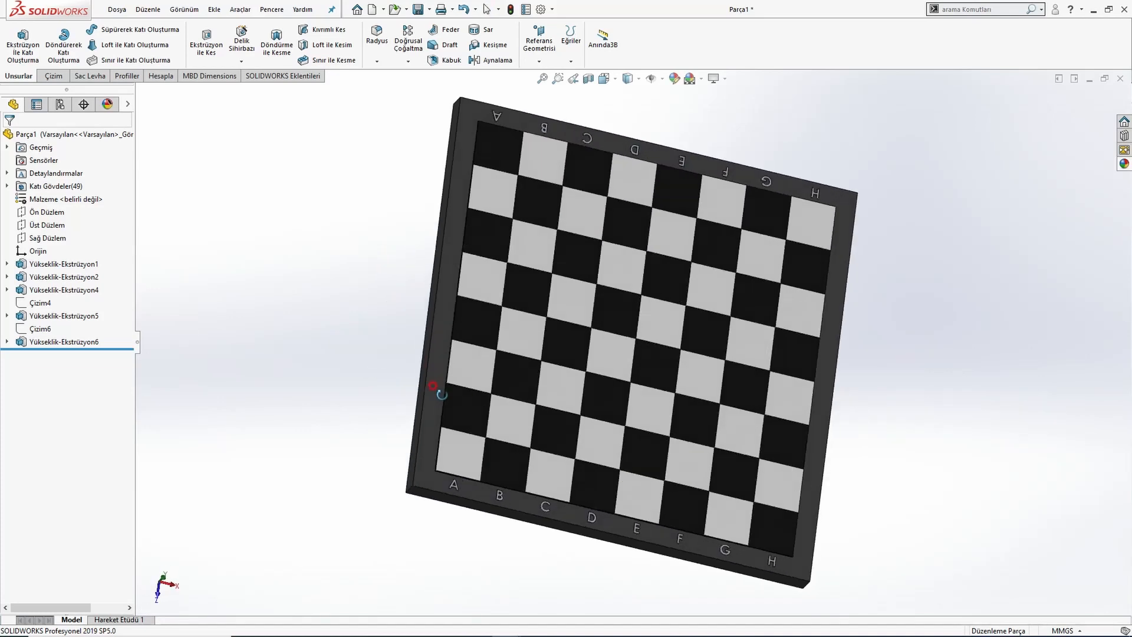
pyautogui.click(412, 365)
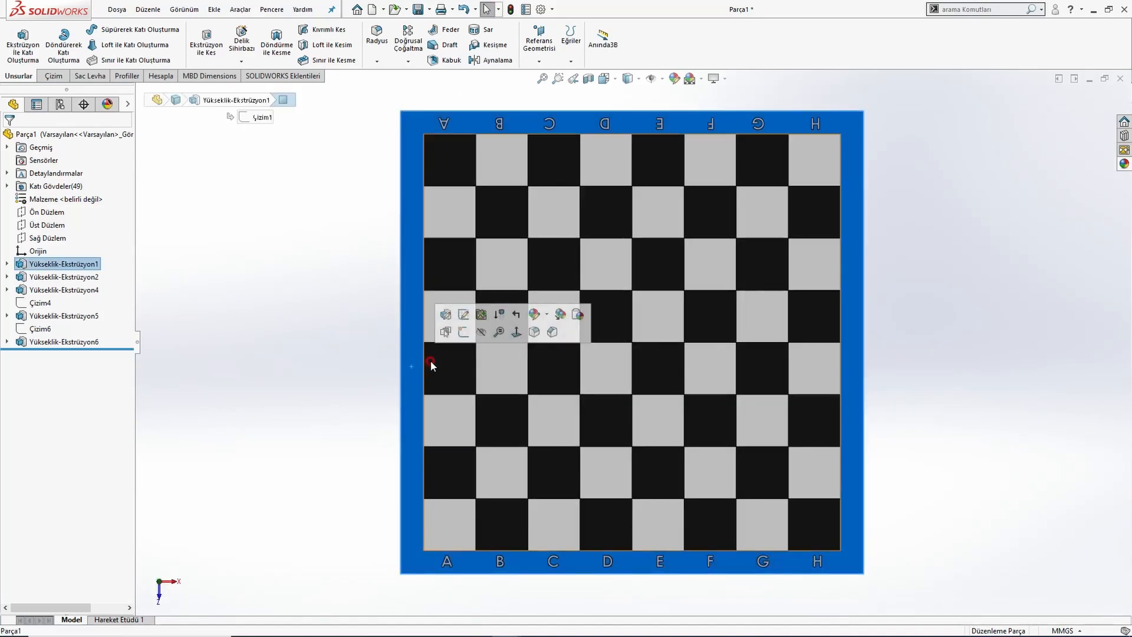
pyautogui.click(449, 331)
pyautogui.click(85, 29)
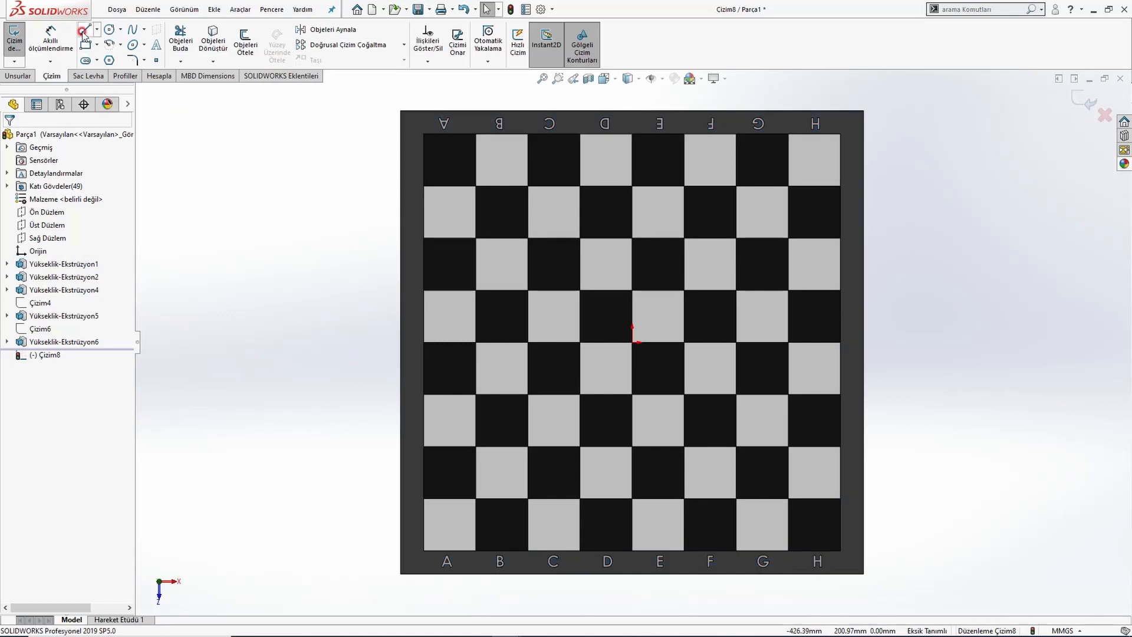
pyautogui.click(412, 541)
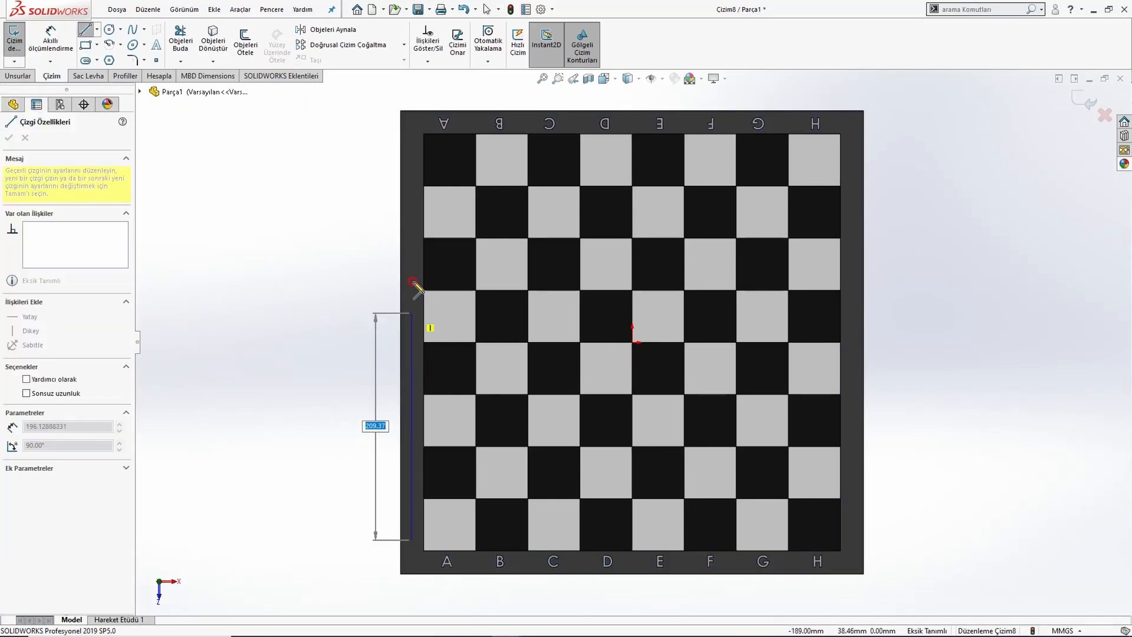
pyautogui.click(412, 159)
pyautogui.press('Escape')
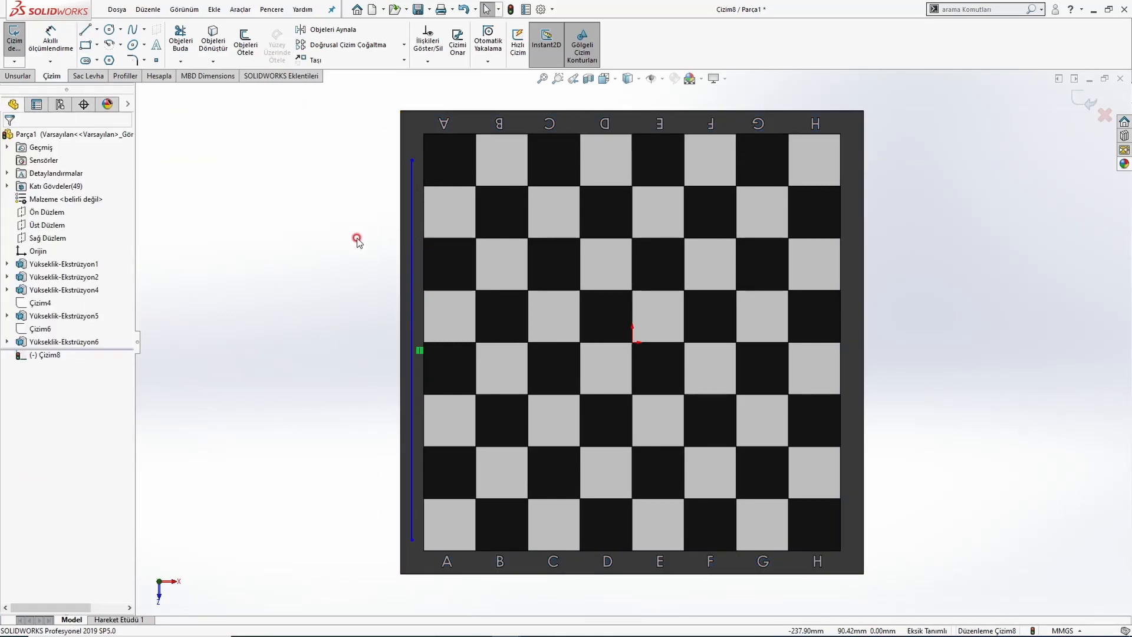
# Dimension the vertical line 14 mm from the outer edge of the column A squares.
pyautogui.click(51, 41)
pyautogui.click(412, 183)
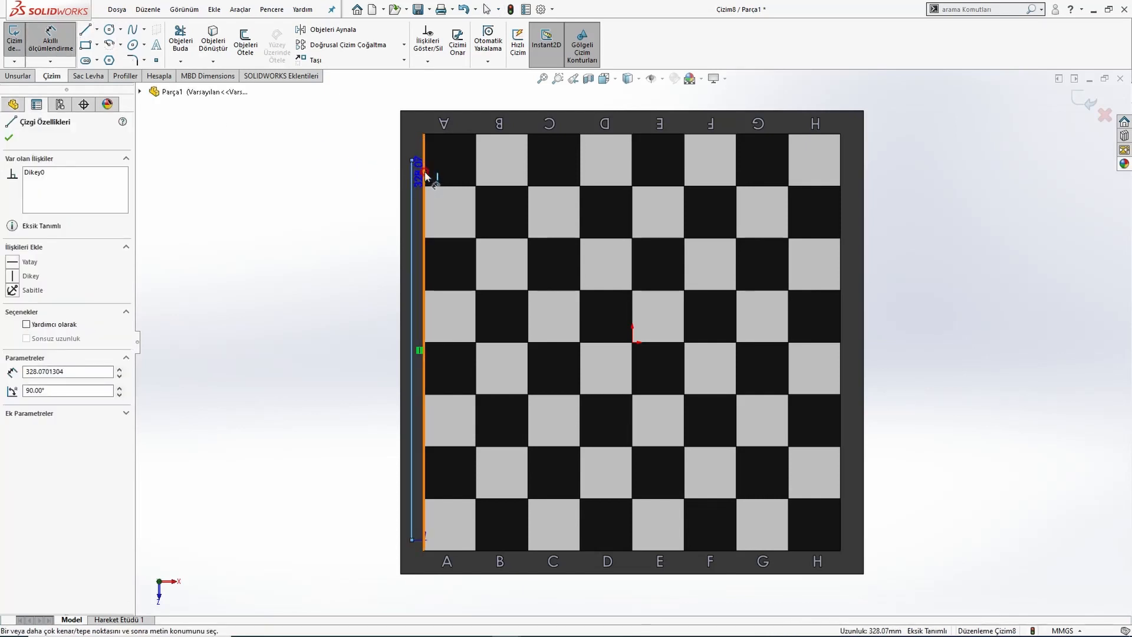
pyautogui.click(366, 87)
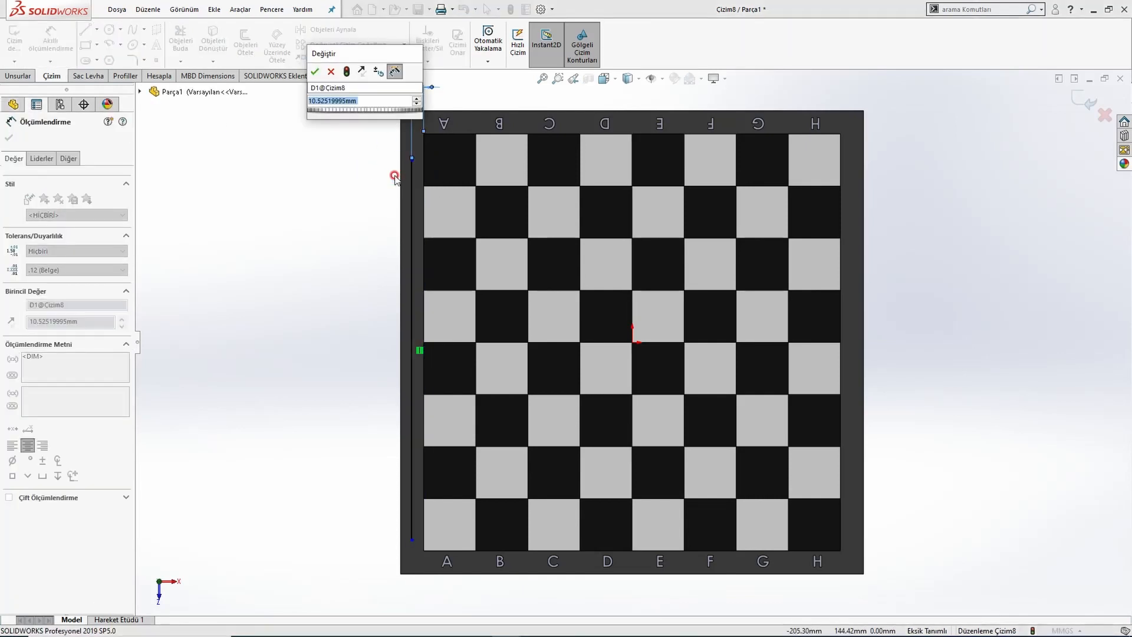
pyautogui.write('14')
pyautogui.press('Return')
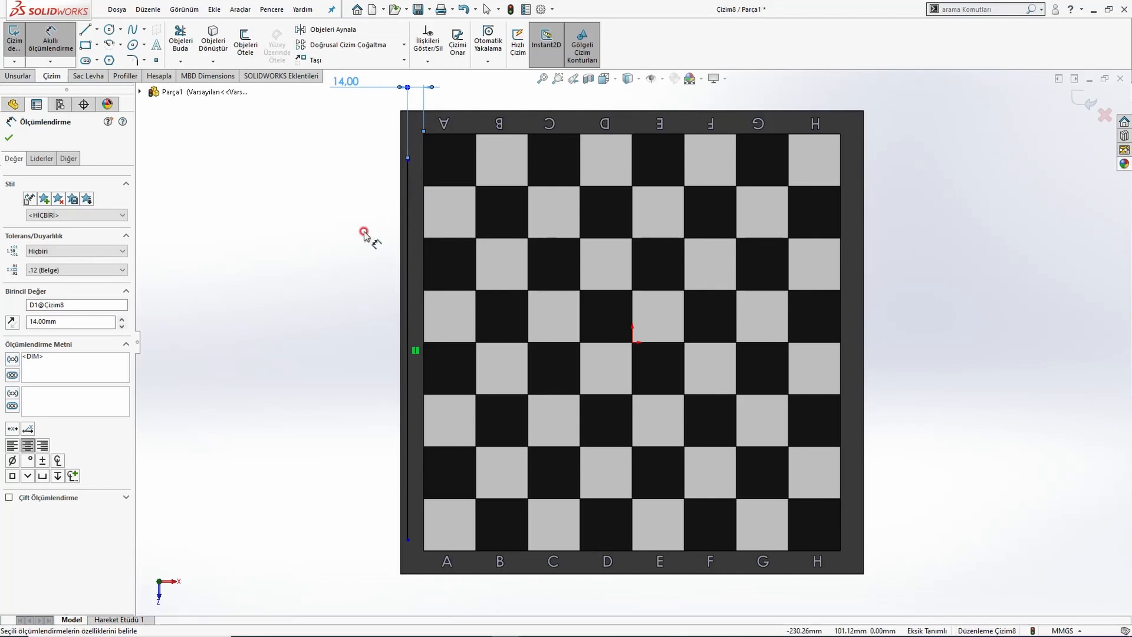
pyautogui.press('Escape')
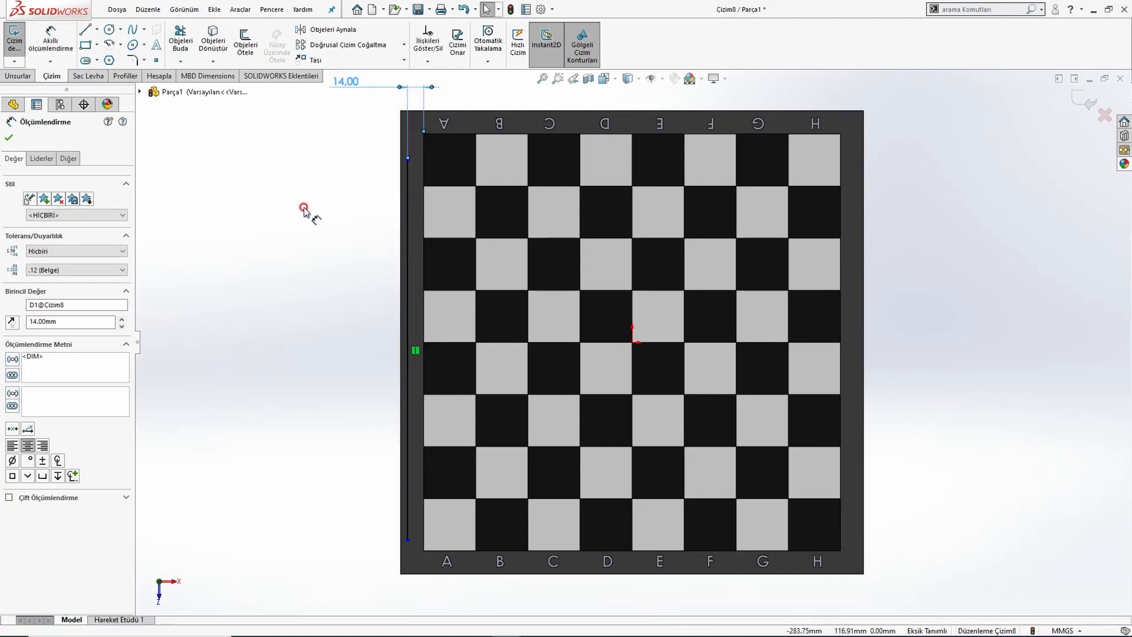
# Dimension the line's upper endpoint 40 mm from the board's upper outer edge.
pyautogui.click(50, 40)
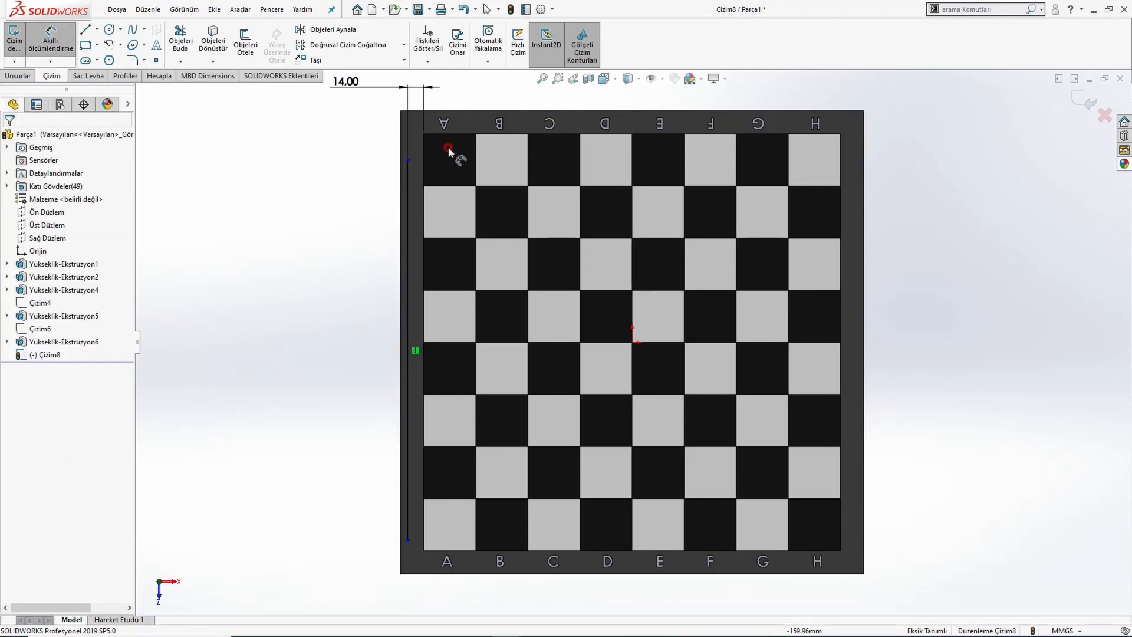
pyautogui.click(407, 160)
pyautogui.click(410, 111)
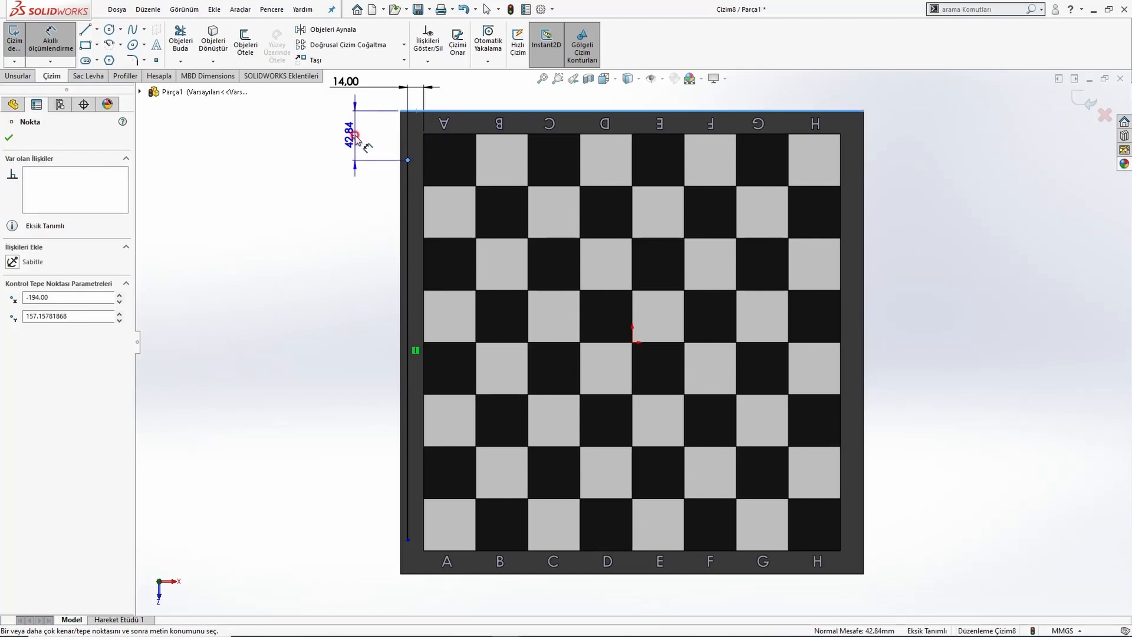
pyautogui.click(354, 137)
pyautogui.write('40')
pyautogui.press('Return')
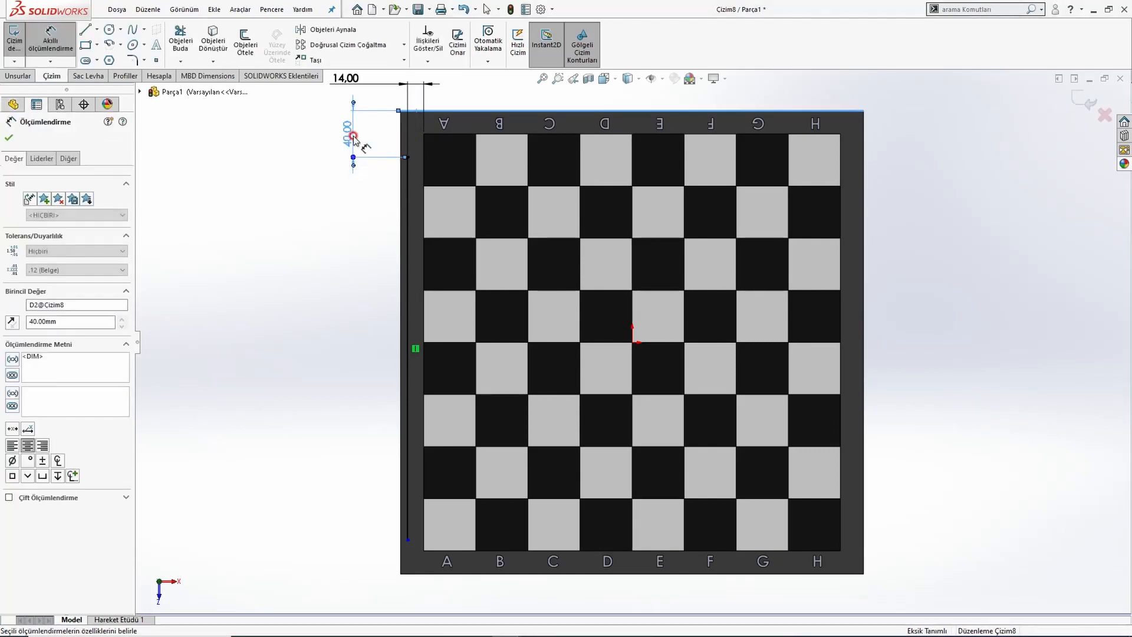
# Dimension the line's lower endpoint 35 mm from the board's lower outer edge and finish the sketch.
pyautogui.click(416, 571)
pyautogui.click(415, 572)
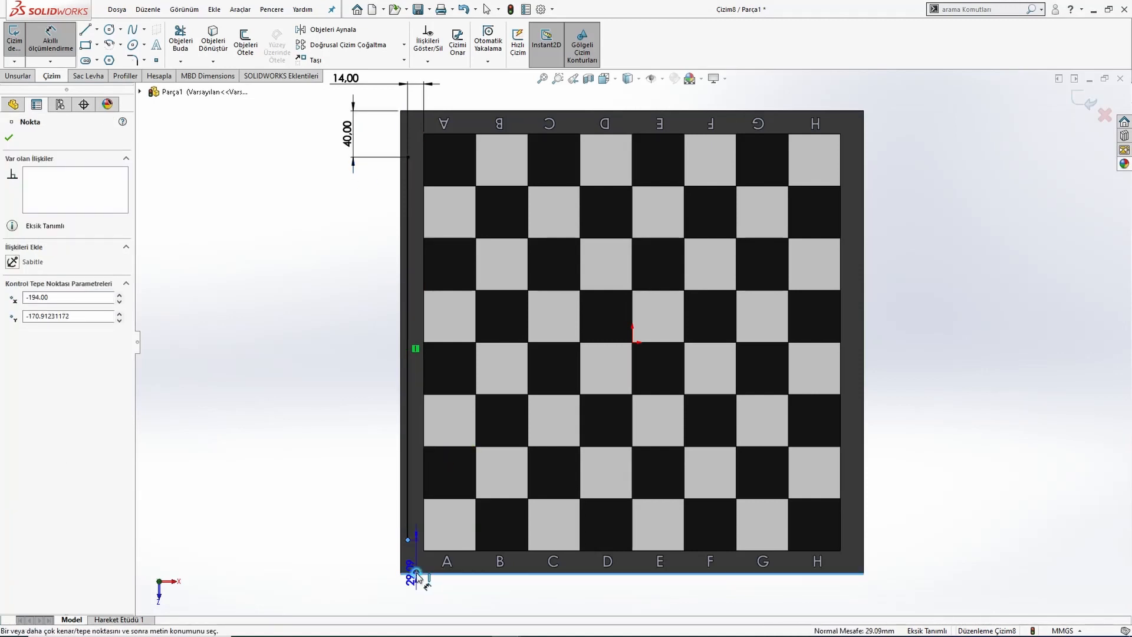
pyautogui.click(344, 557)
pyautogui.write('35')
pyautogui.press('Return')
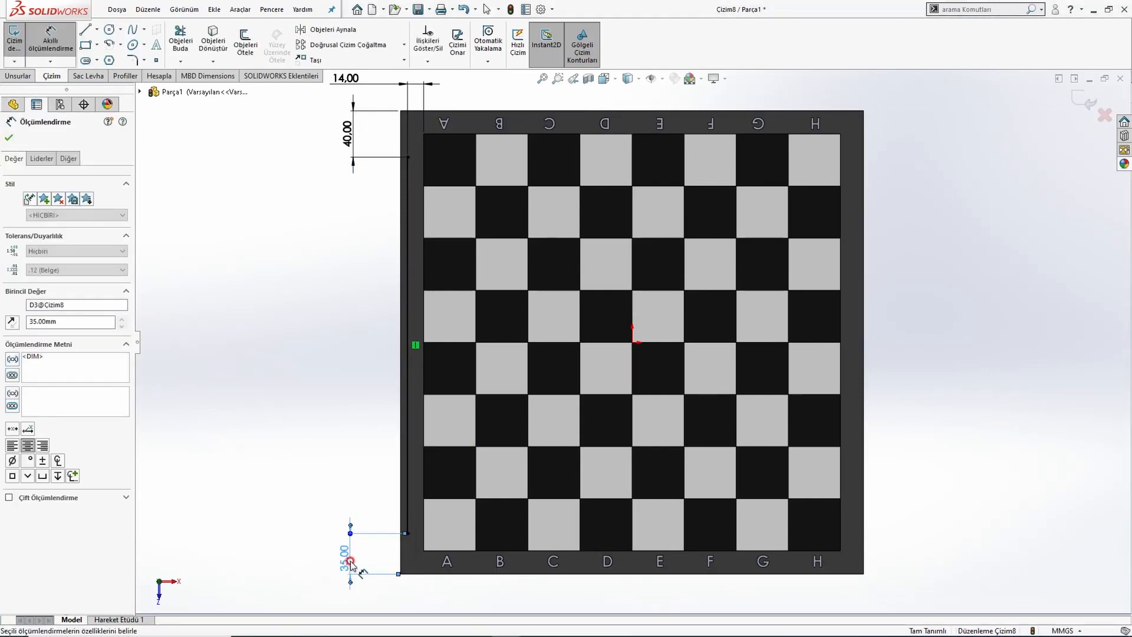
pyautogui.press('Escape')
pyautogui.press('f')
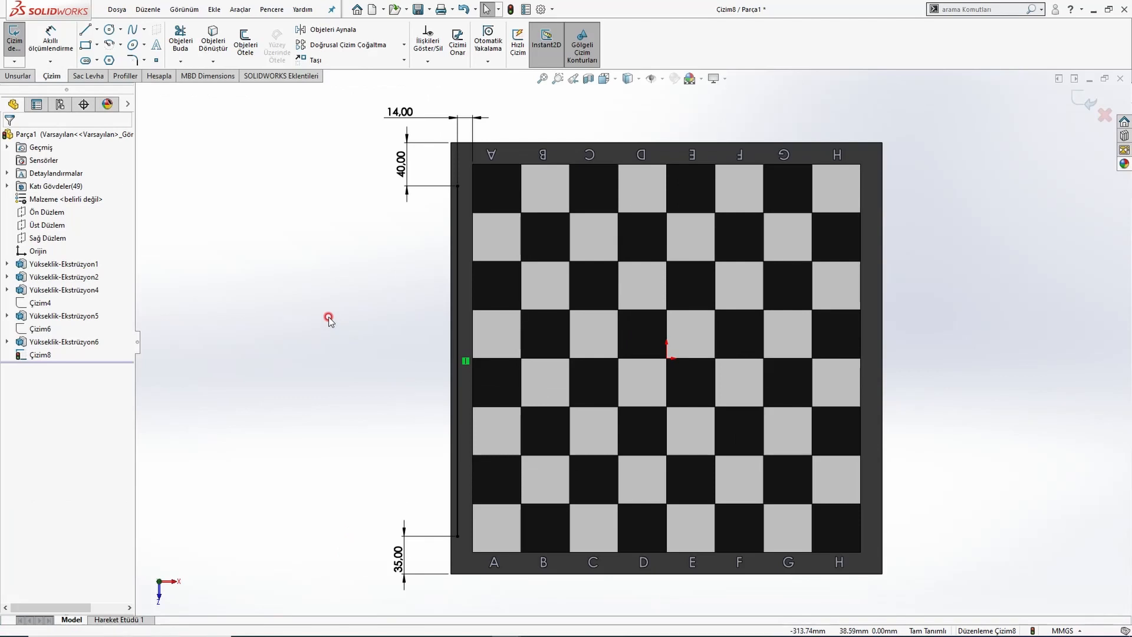
pyautogui.click(1086, 98)
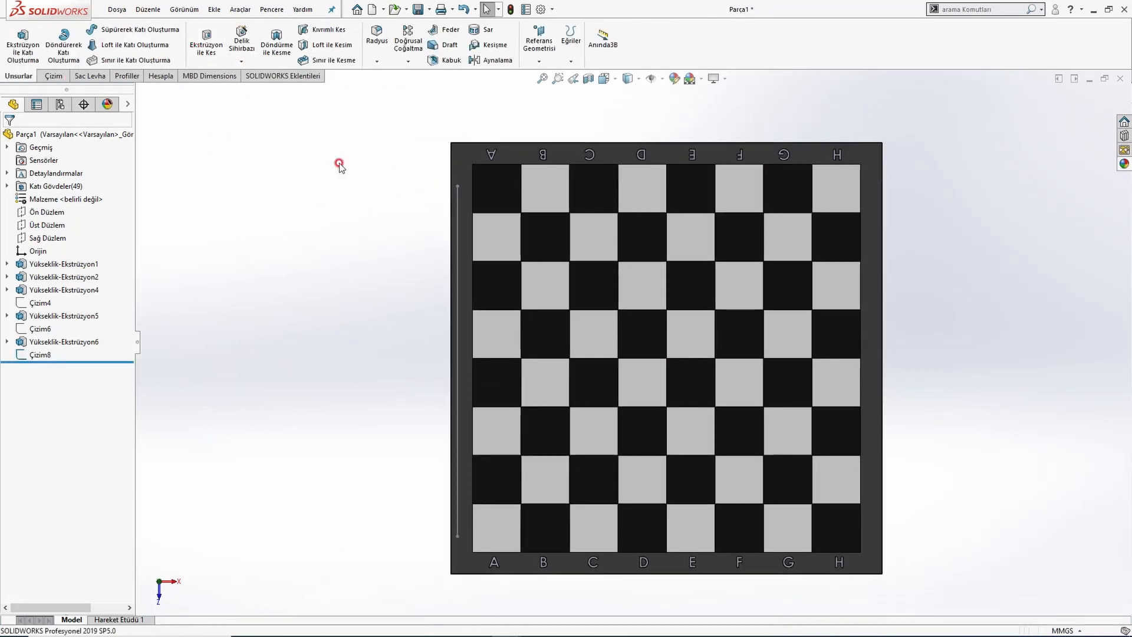
# Open a new sketch on the border face and add the sketch text 12345678 along the vertical guide line.
pyautogui.click(464, 170)
pyautogui.click(500, 133)
pyautogui.click(338, 169)
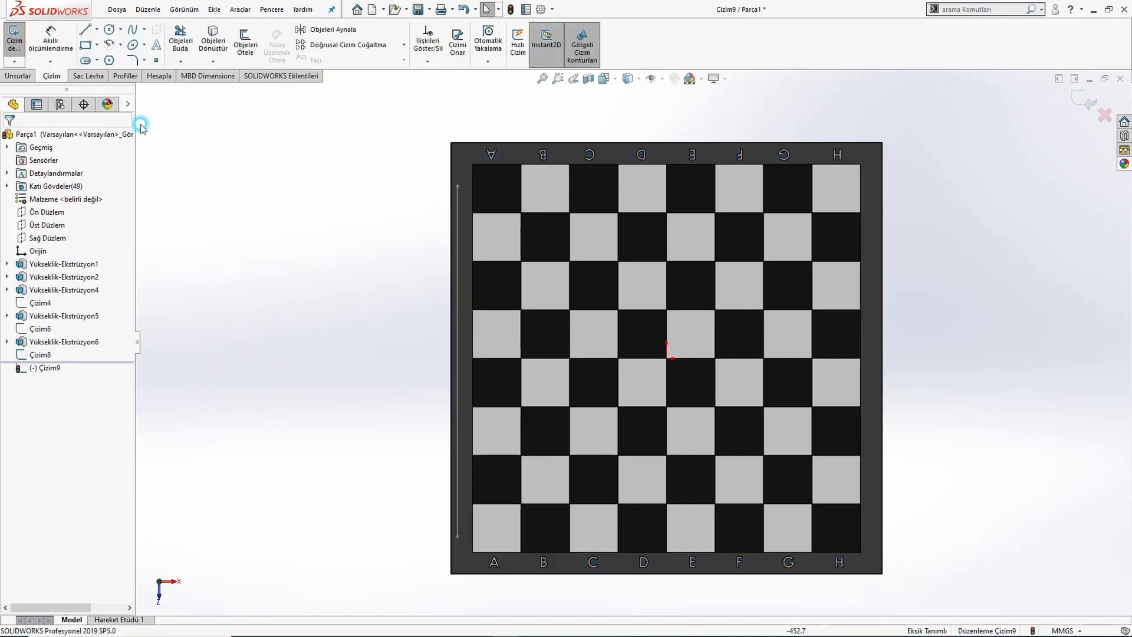
pyautogui.click(155, 47)
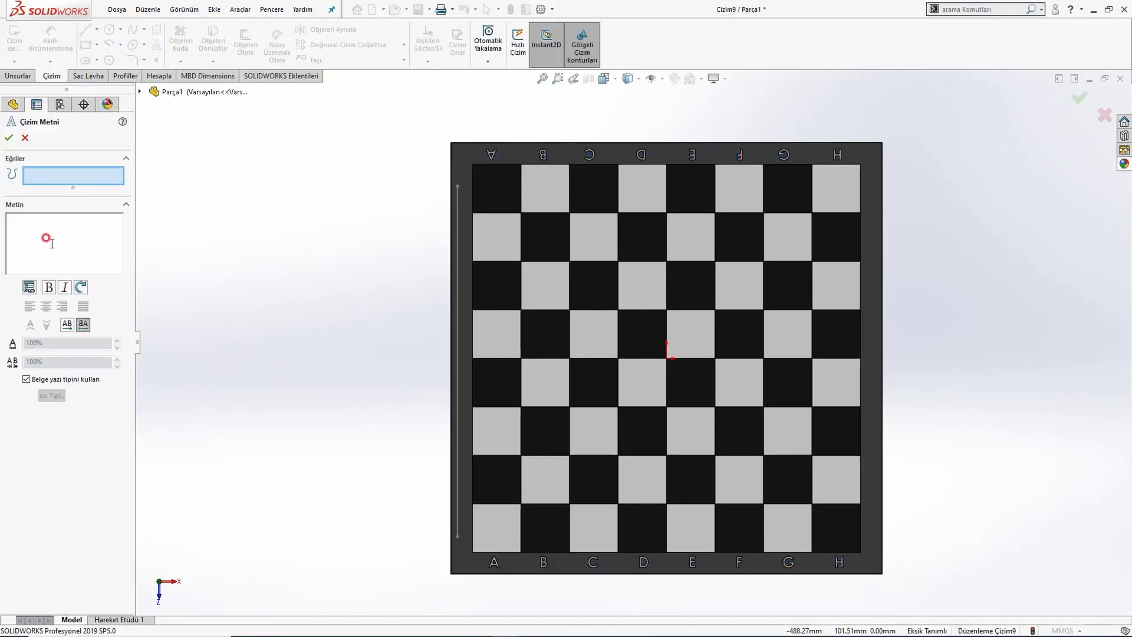
pyautogui.click(457, 230)
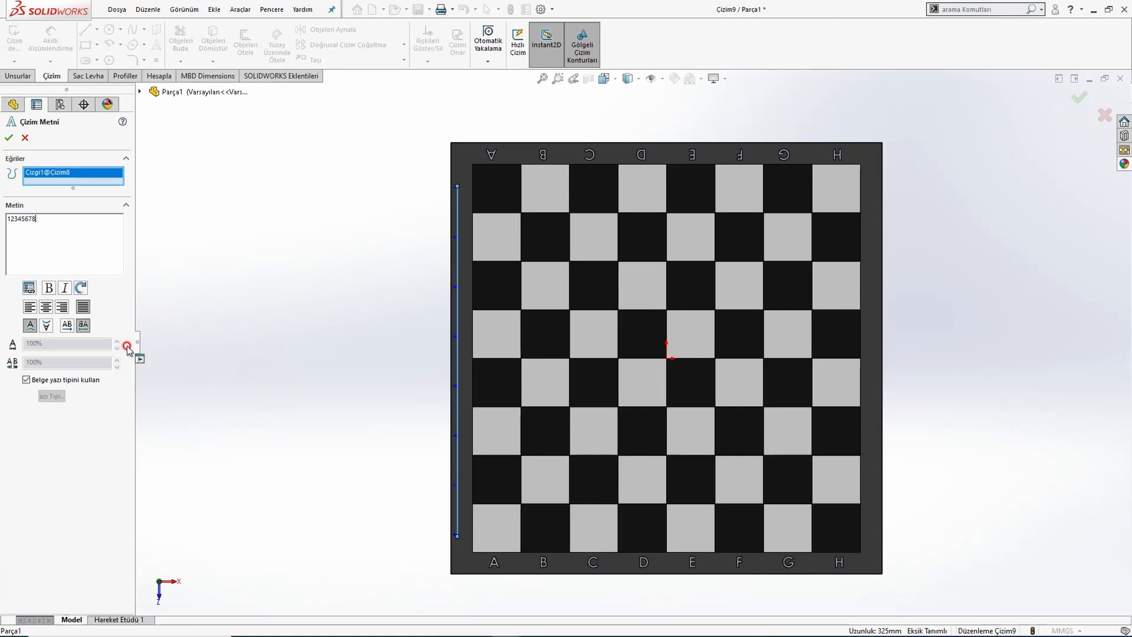
# Override the document font for the numbers with bold Century Gothic at a larger height.
pyautogui.click(36, 380)
pyautogui.click(57, 395)
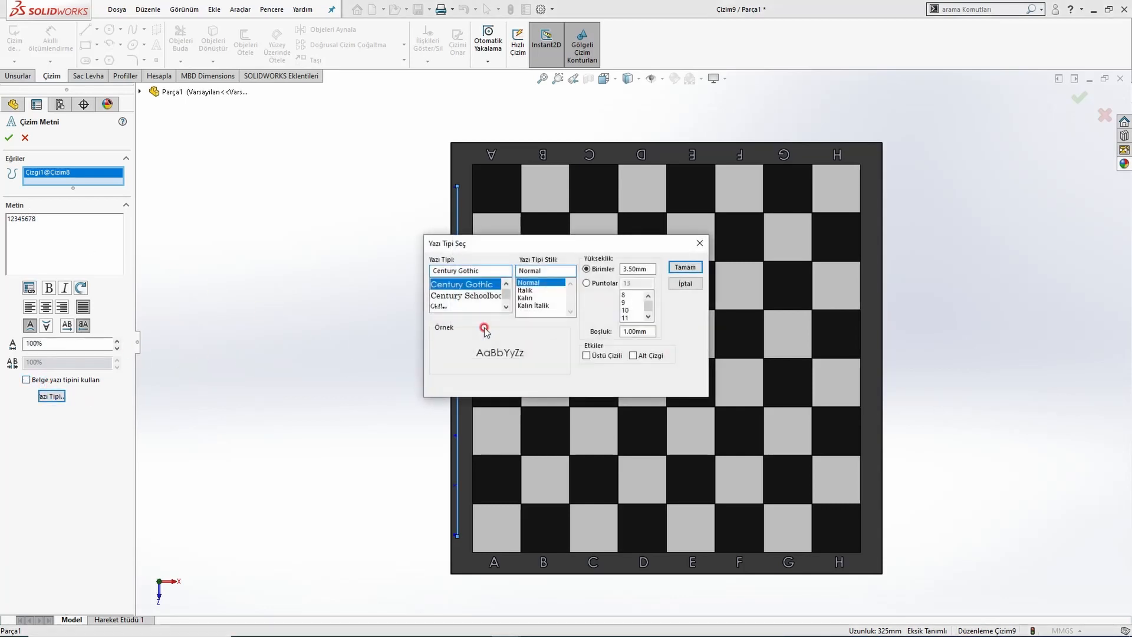
pyautogui.click(534, 299)
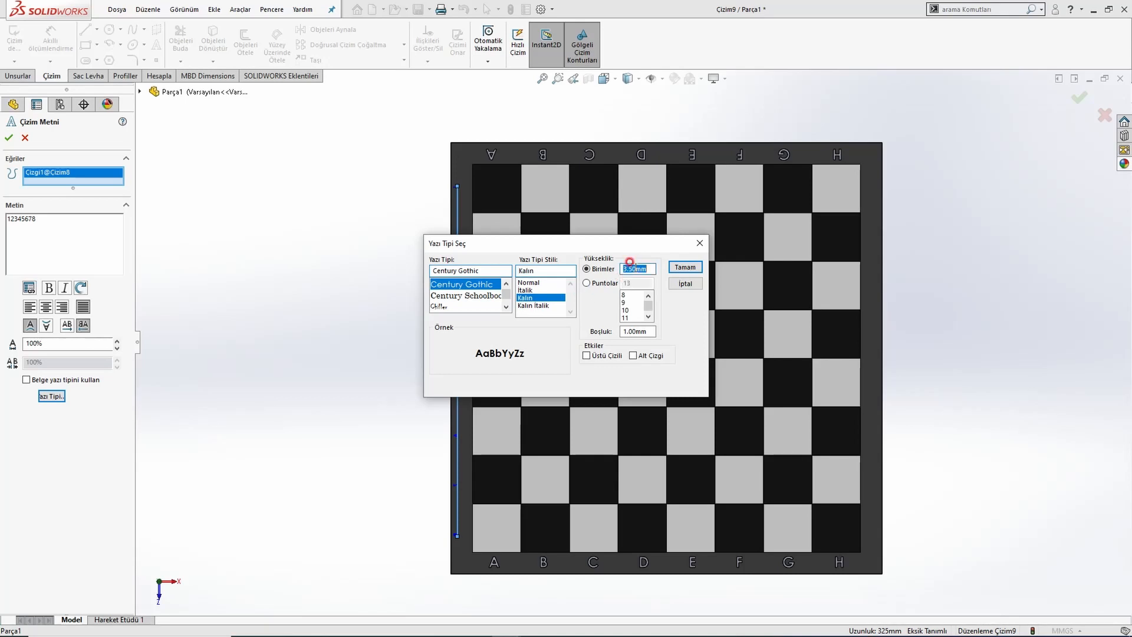
pyautogui.click(678, 267)
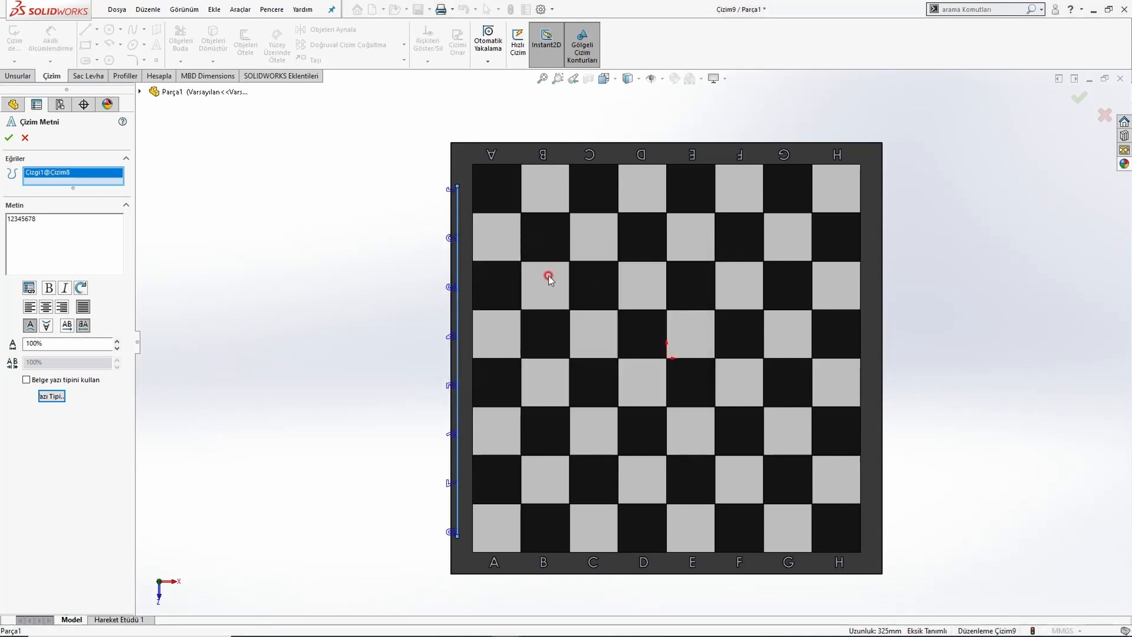
pyautogui.scroll(-1, 467, 385)
pyautogui.scroll(1, 473, 538)
pyautogui.scroll(-3, 537, 497)
pyautogui.scroll(-1, 537, 497)
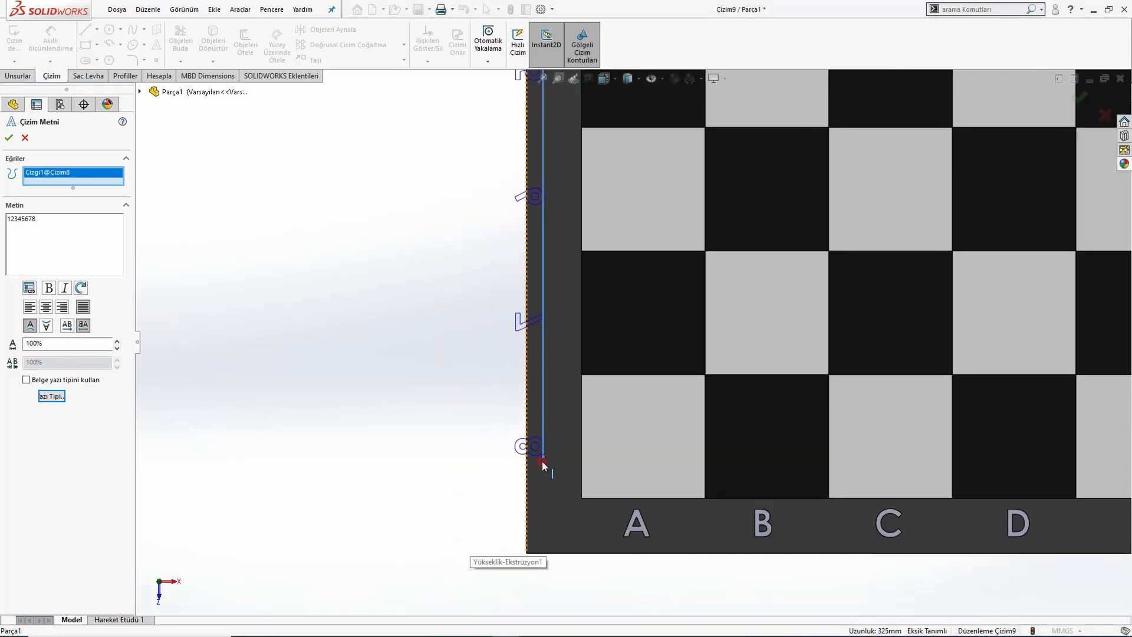
# Examine how the numbers 1 to 8 sit along the vertical guide line from its lower to its upper end.
pyautogui.scroll(3, 541, 471)
pyautogui.scroll(-2, 598, 392)
pyautogui.scroll(-3, 591, 356)
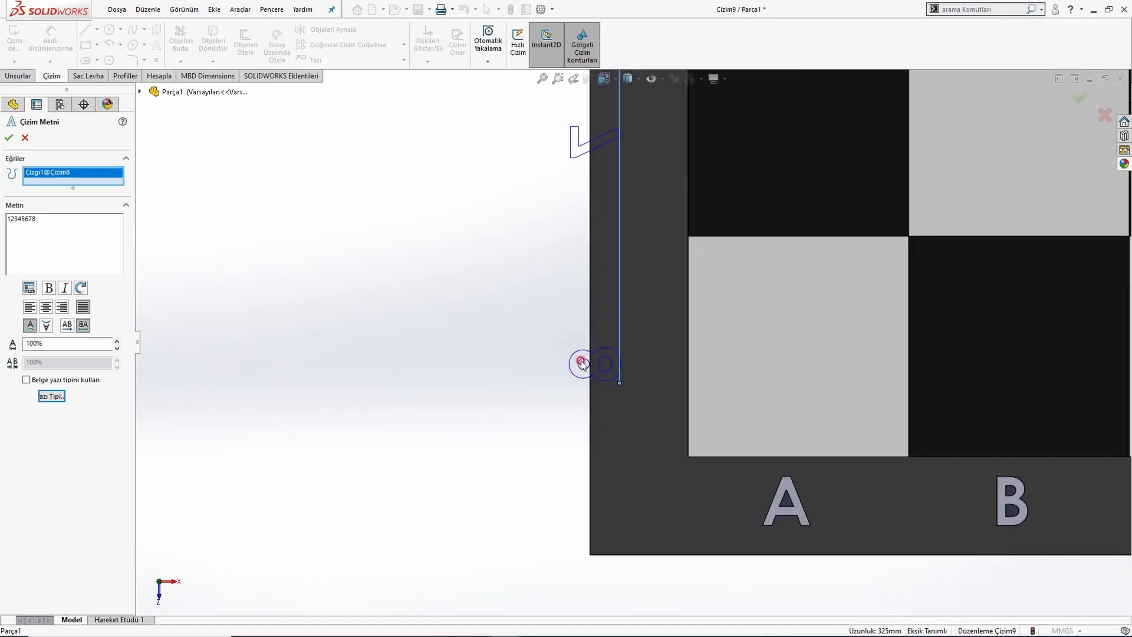
pyautogui.scroll(4, 678, 298)
pyautogui.scroll(-4, 614, 222)
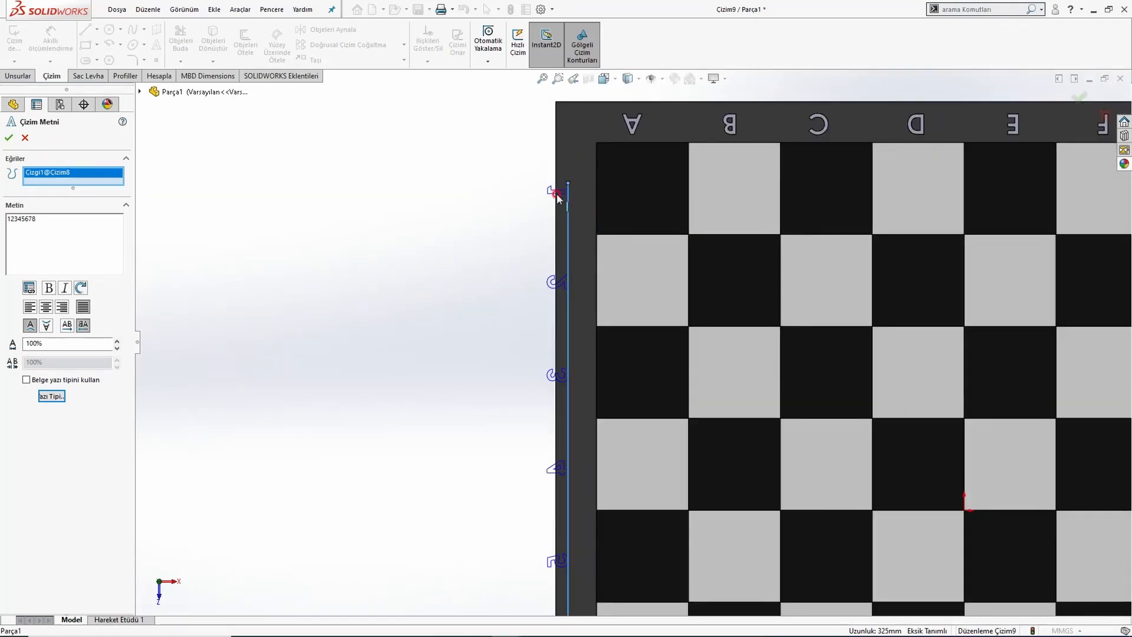
pyautogui.scroll(4, 557, 197)
pyautogui.scroll(-1, 592, 371)
pyautogui.scroll(2, 680, 312)
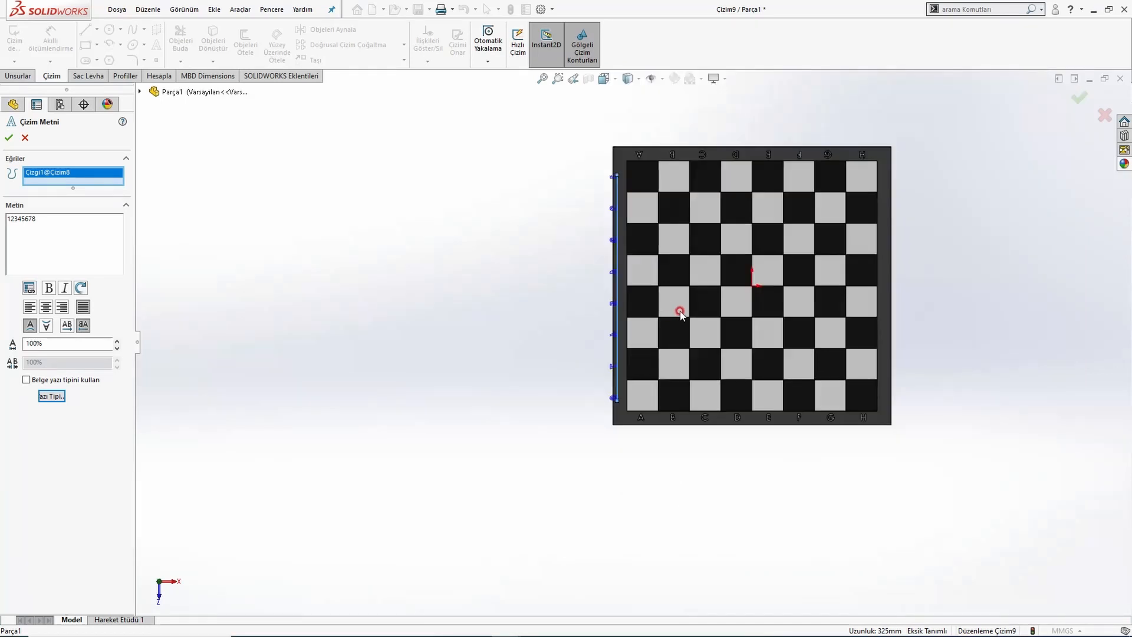
pyautogui.scroll(-1, 680, 313)
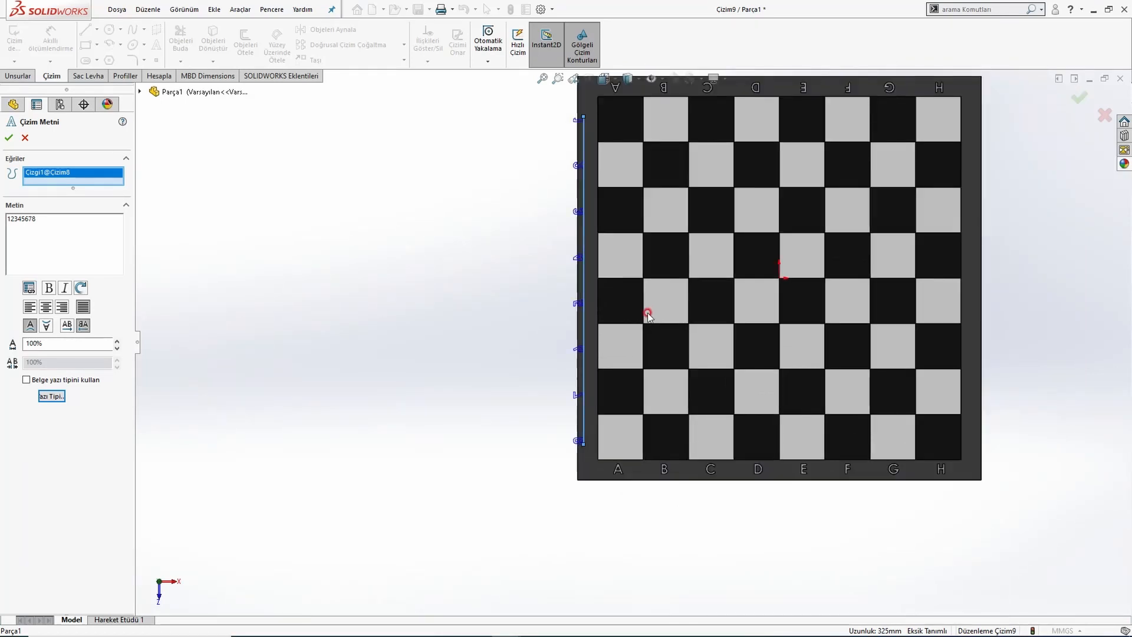
# Turn off the horizontal flip of the number text, keep it vertically unflipped, and accept the sketch text.
pyautogui.click(46, 326)
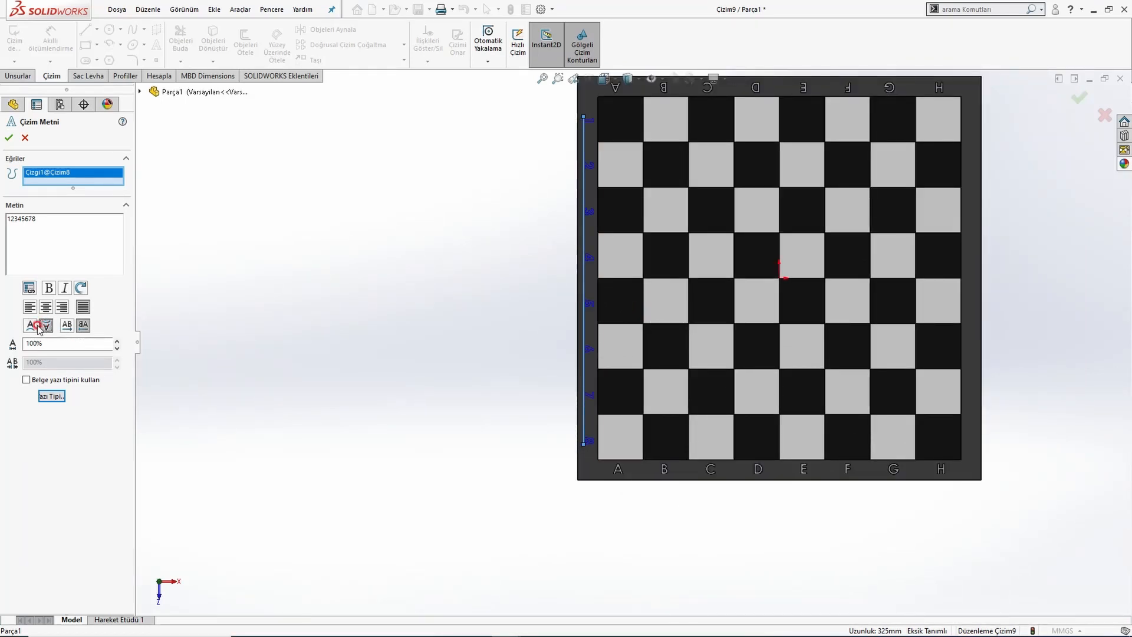
pyautogui.click(37, 325)
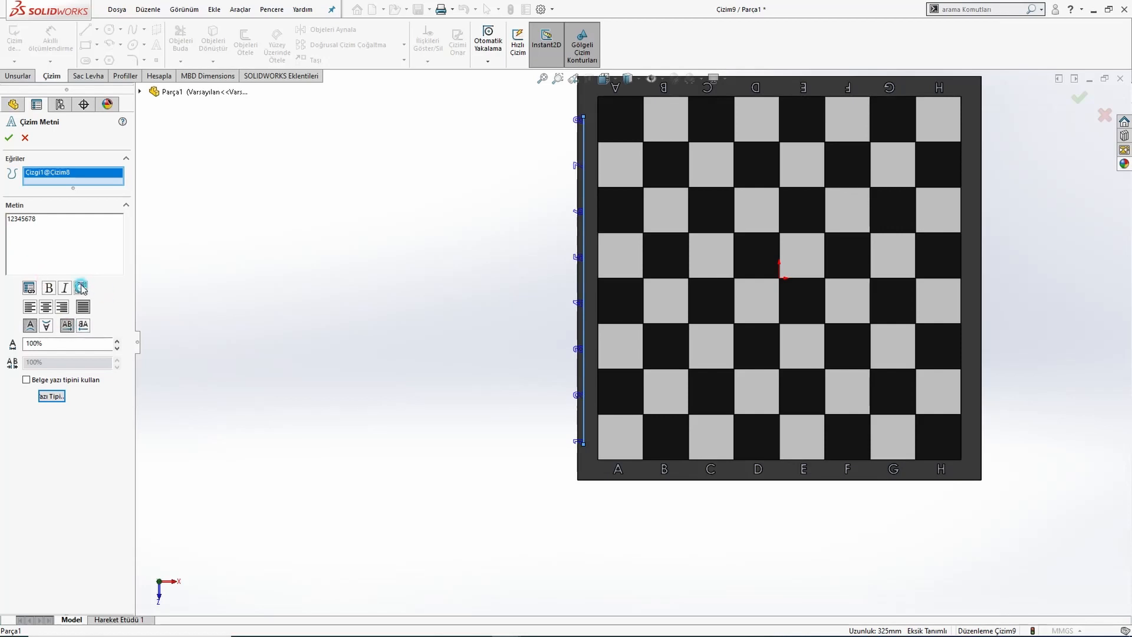
pyautogui.click(9, 137)
# Reopen the number sketch text and apply a 90-degree character rotation to 12345678.
pyautogui.scroll(-4, 574, 432)
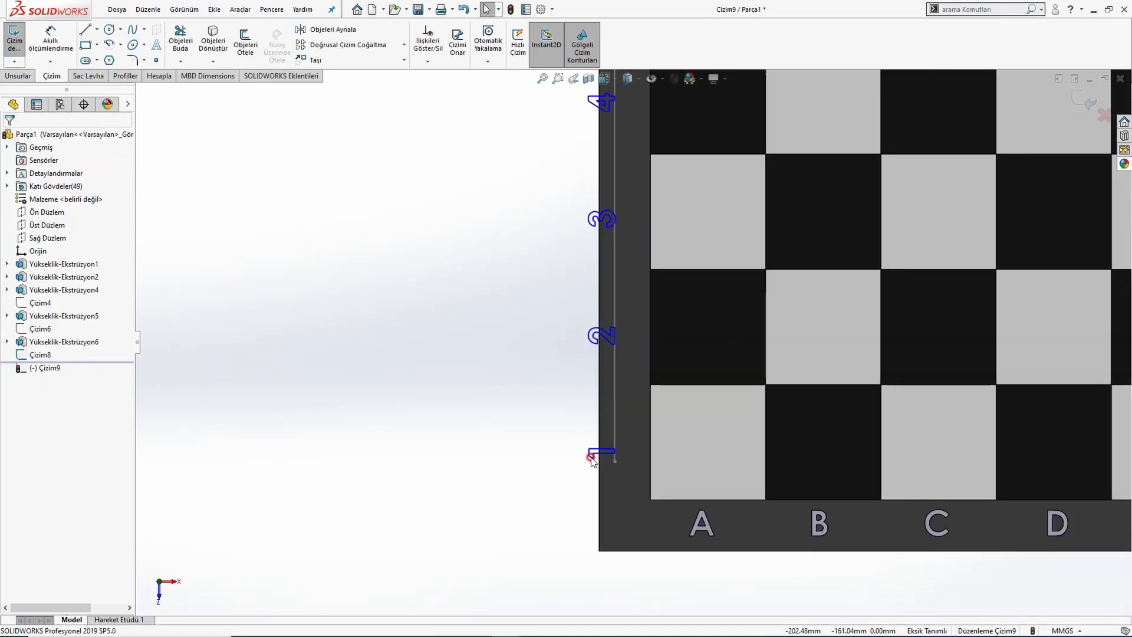
pyautogui.doubleClick(592, 452)
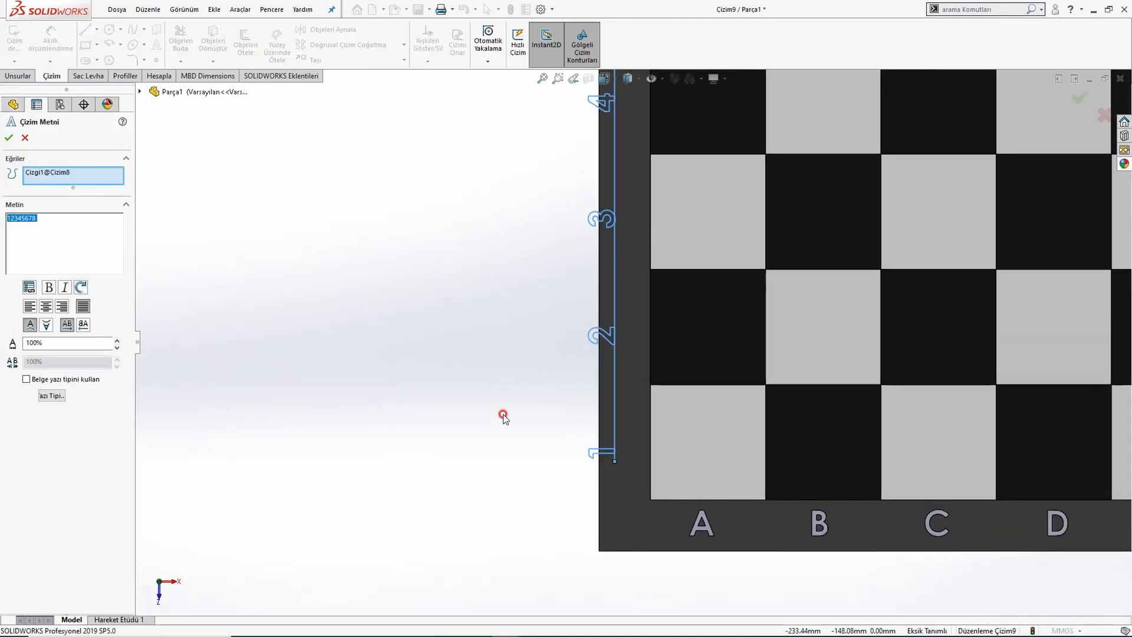
pyautogui.scroll(3, 504, 302)
pyautogui.click(79, 289)
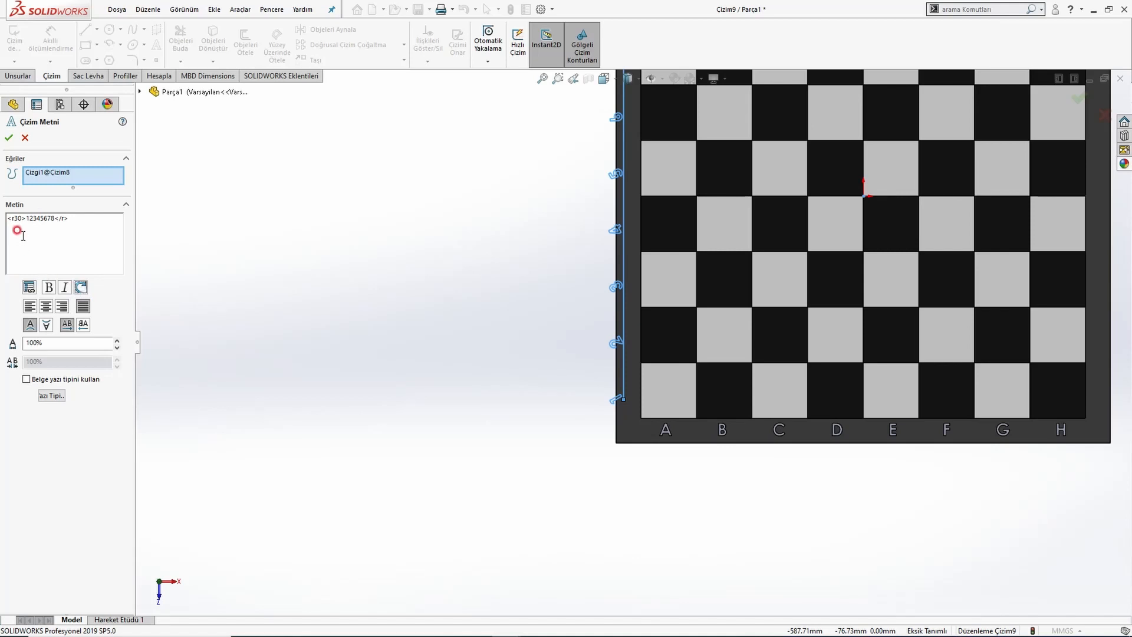
pyautogui.click(19, 219)
pyautogui.press('BackSpace')
pyautogui.write('9')
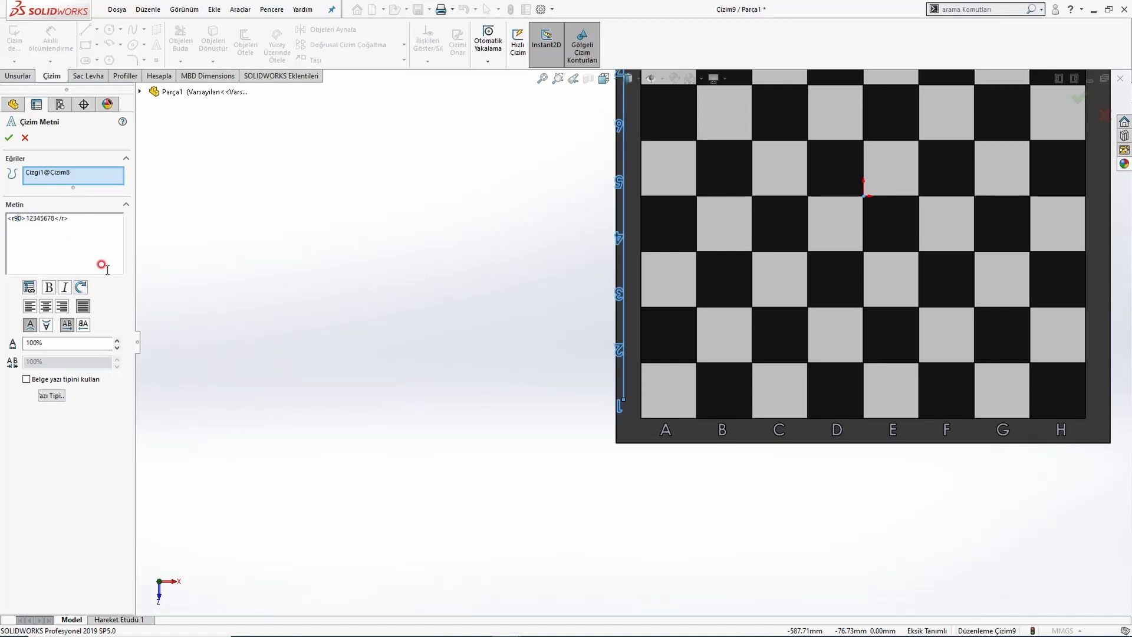
# Try the vertical and horizontal flips on the rotated number text and restore both to their original settings.
pyautogui.click(44, 325)
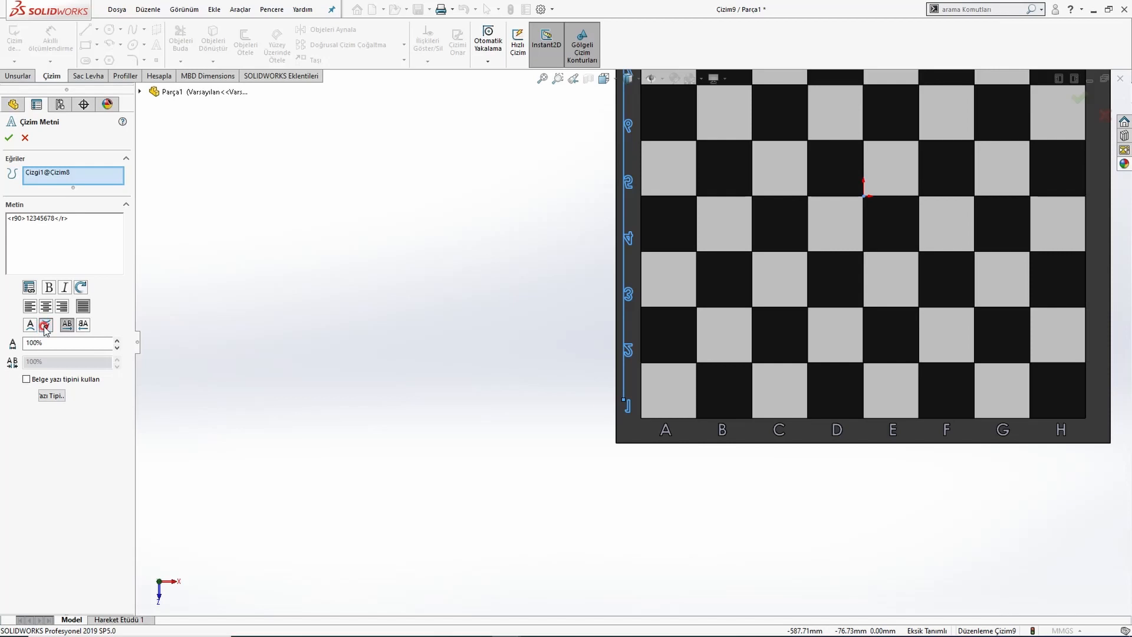
pyautogui.click(83, 326)
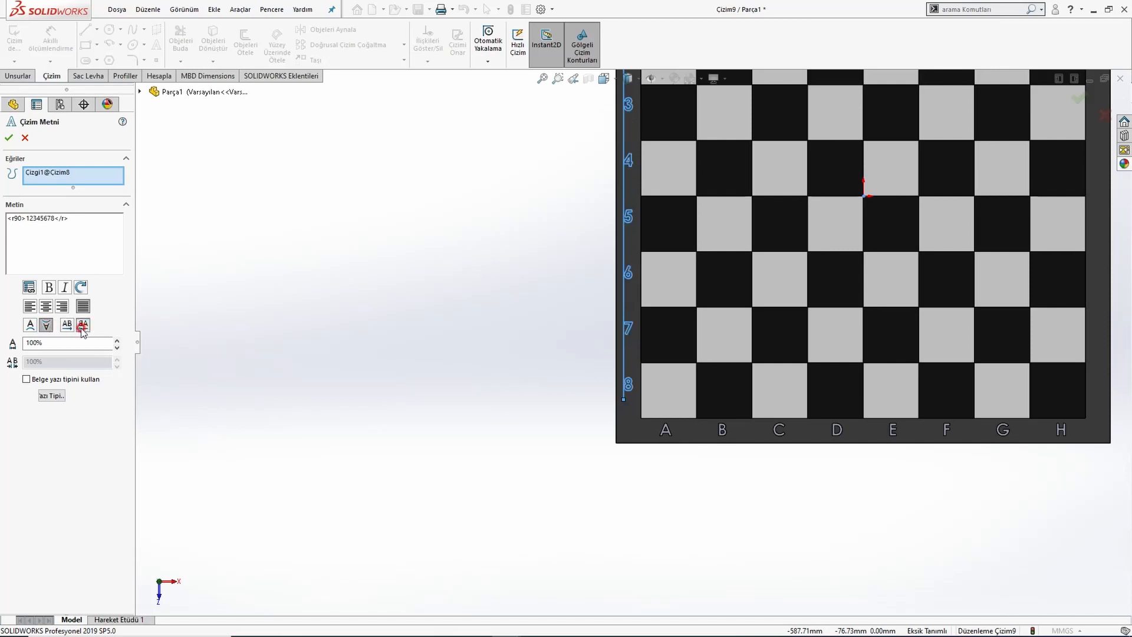
pyautogui.click(32, 325)
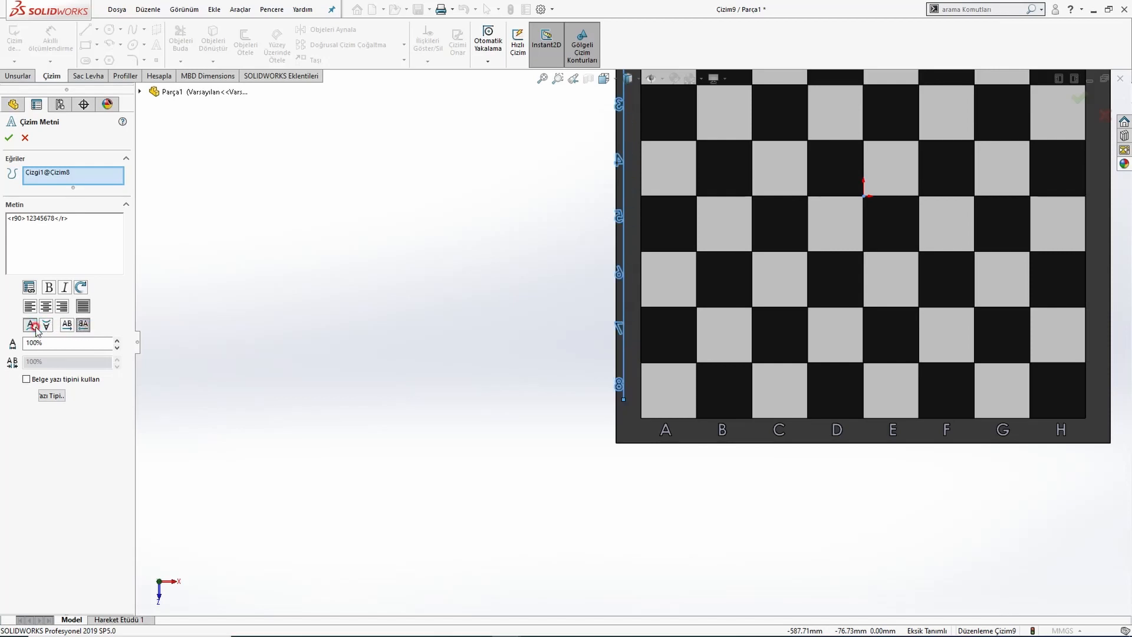
pyautogui.click(67, 326)
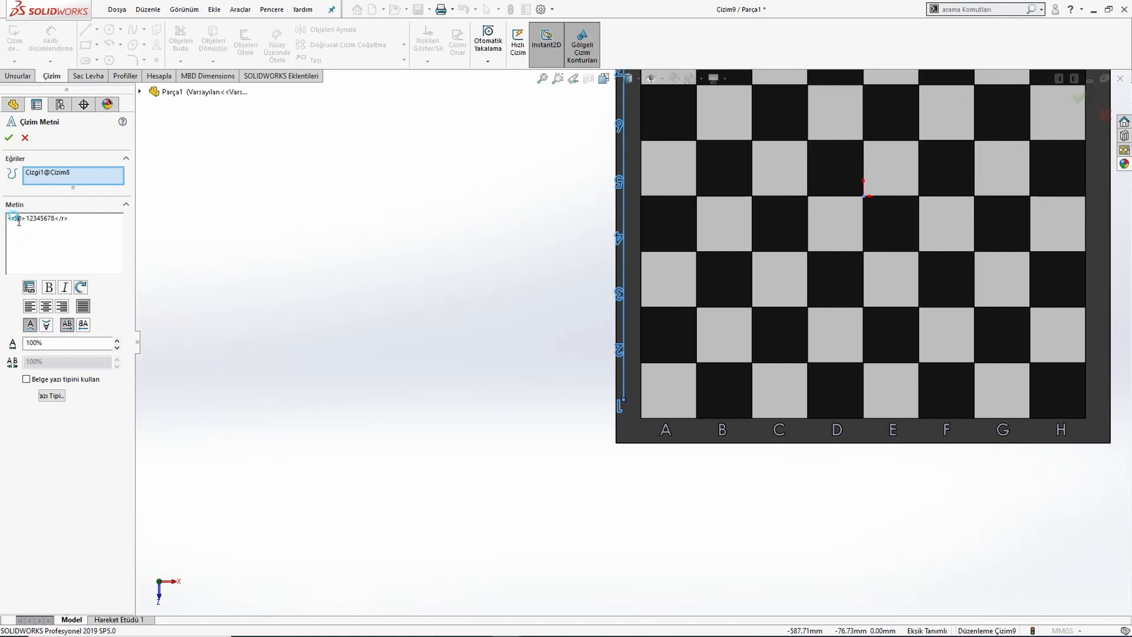
# Set the character rotation of the number text to 270 degrees and accept the sketch text.
pyautogui.write('270')
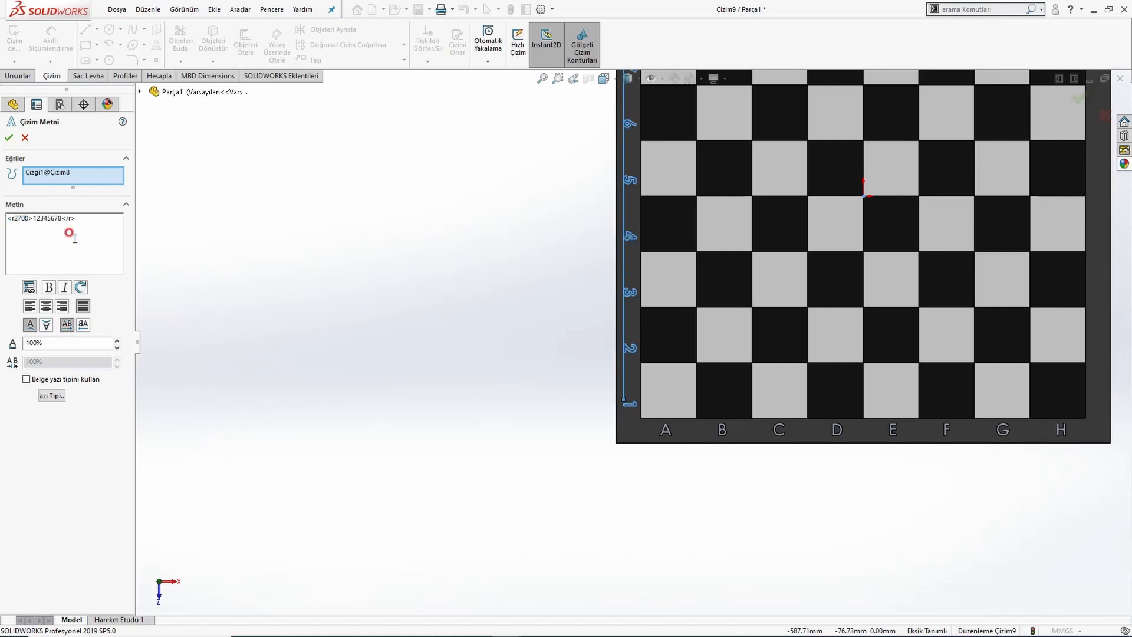
pyautogui.press('BackSpace')
pyautogui.press('BackSpace')
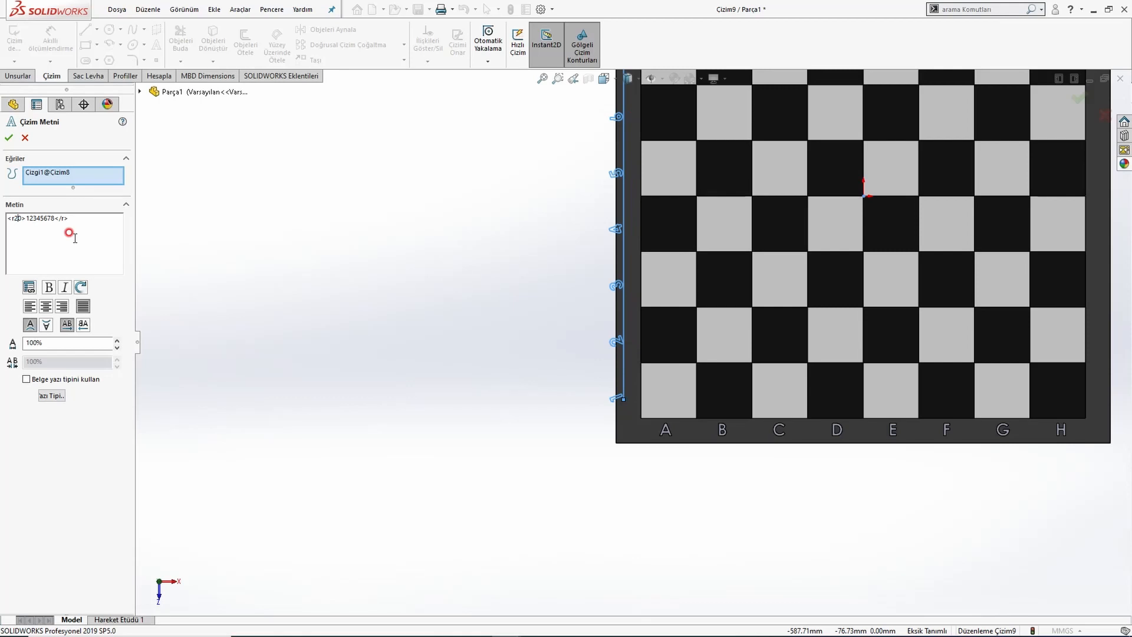
pyautogui.write('7')
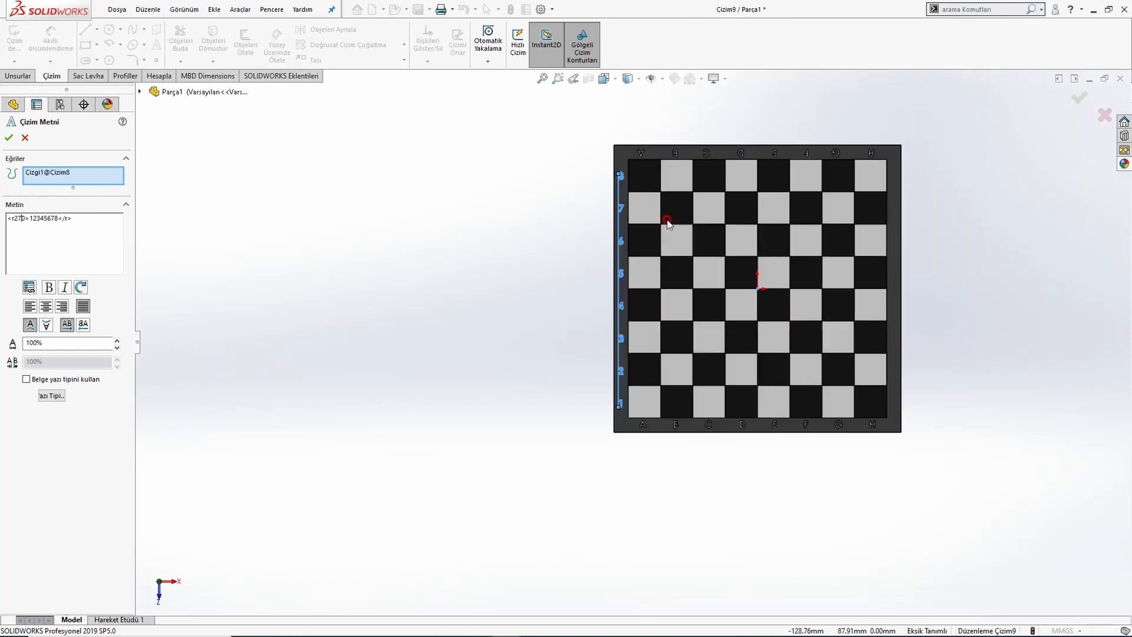
pyautogui.scroll(-3, 667, 223)
pyautogui.scroll(-2, 592, 199)
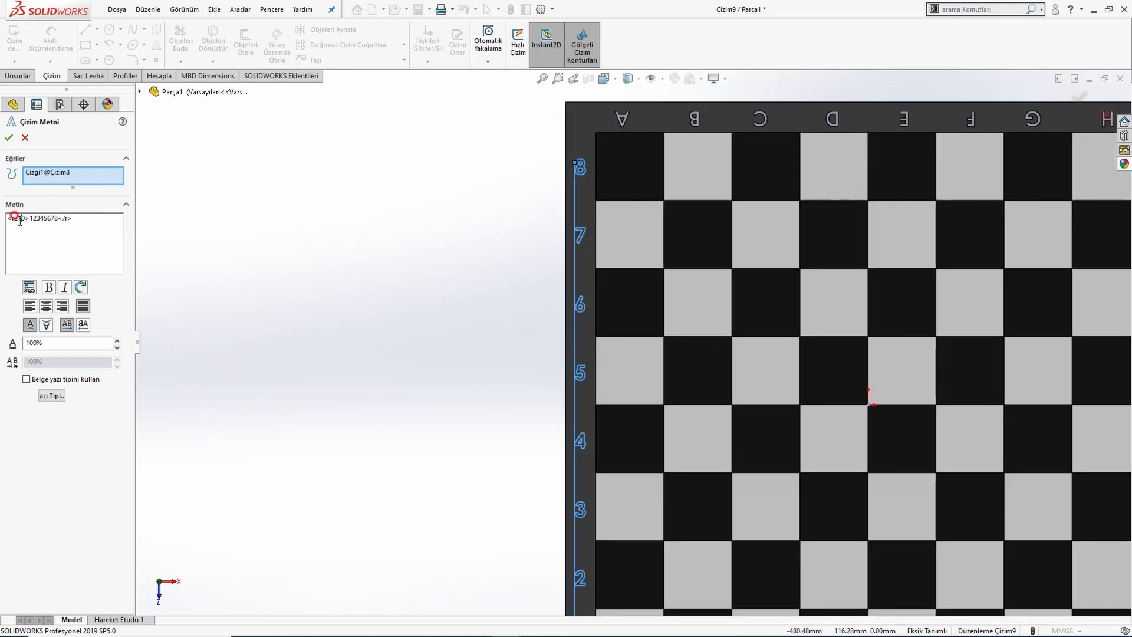
pyautogui.click(27, 326)
pyautogui.scroll(2, 652, 436)
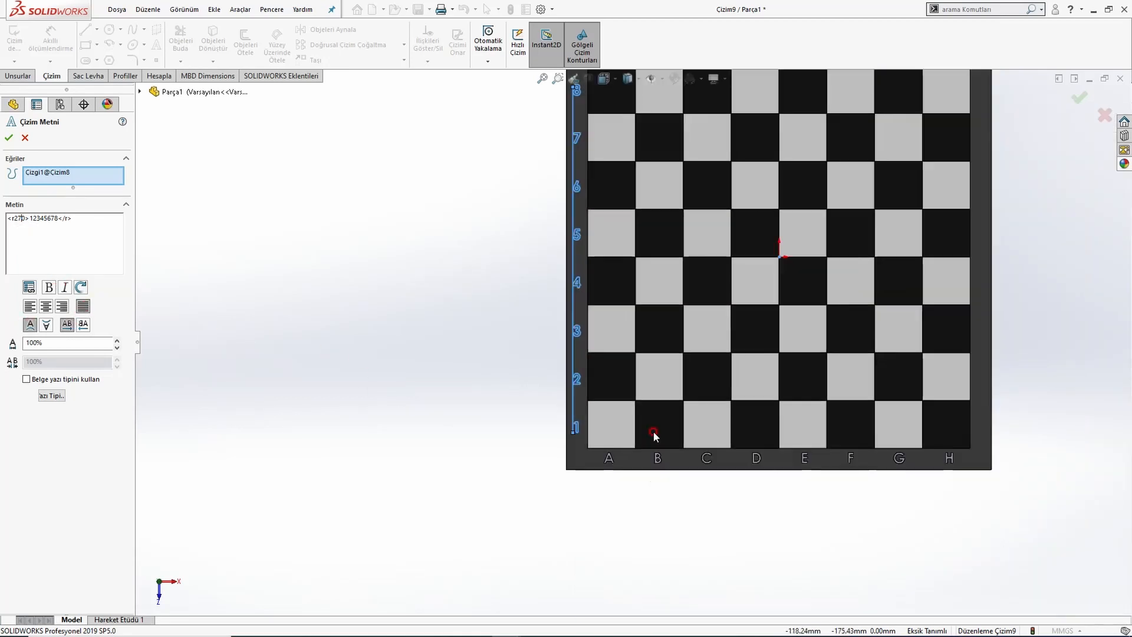
pyautogui.scroll(3, 638, 182)
pyautogui.scroll(-3, 638, 183)
pyautogui.scroll(-1, 616, 417)
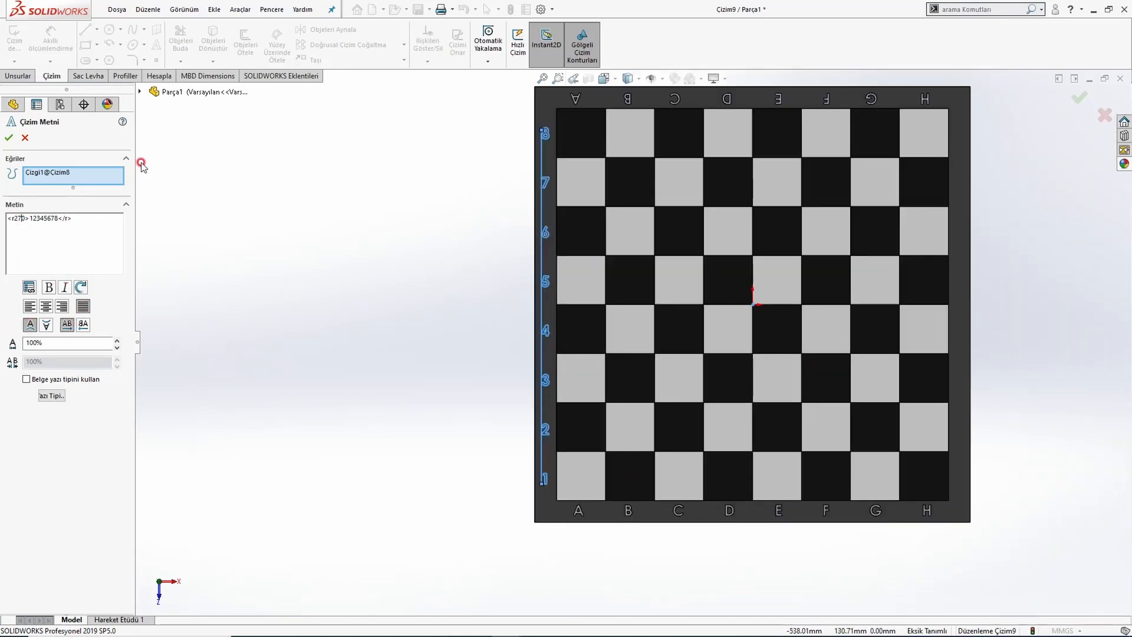
pyautogui.click(7, 138)
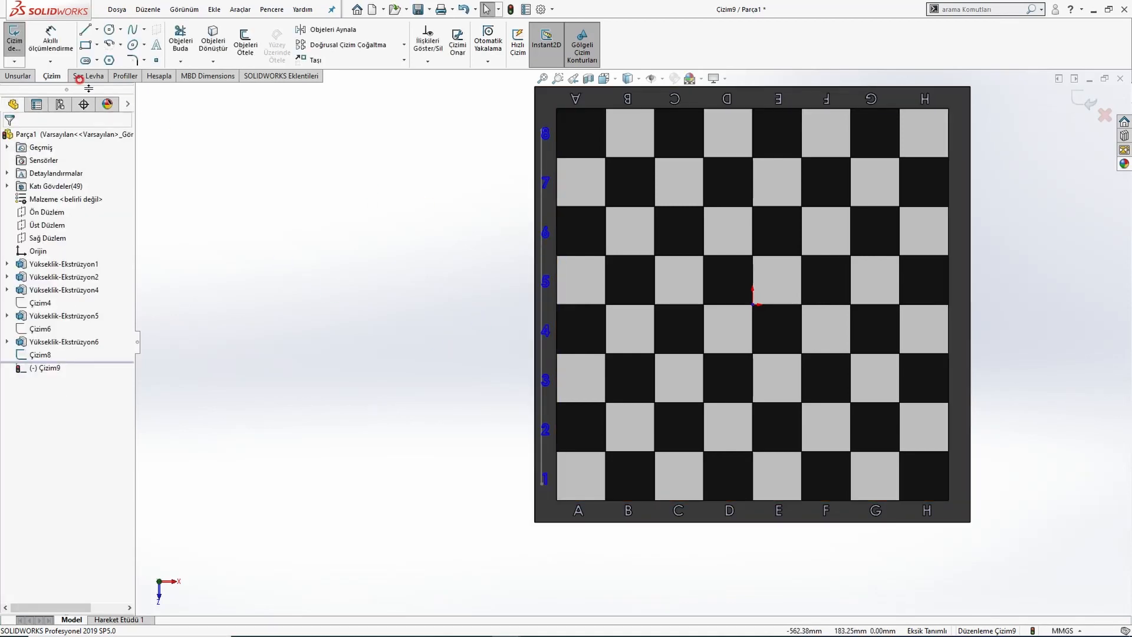
# Extrude the number sketch 1 mm as a blind boss with merging of the result turned off.
pyautogui.click(18, 76)
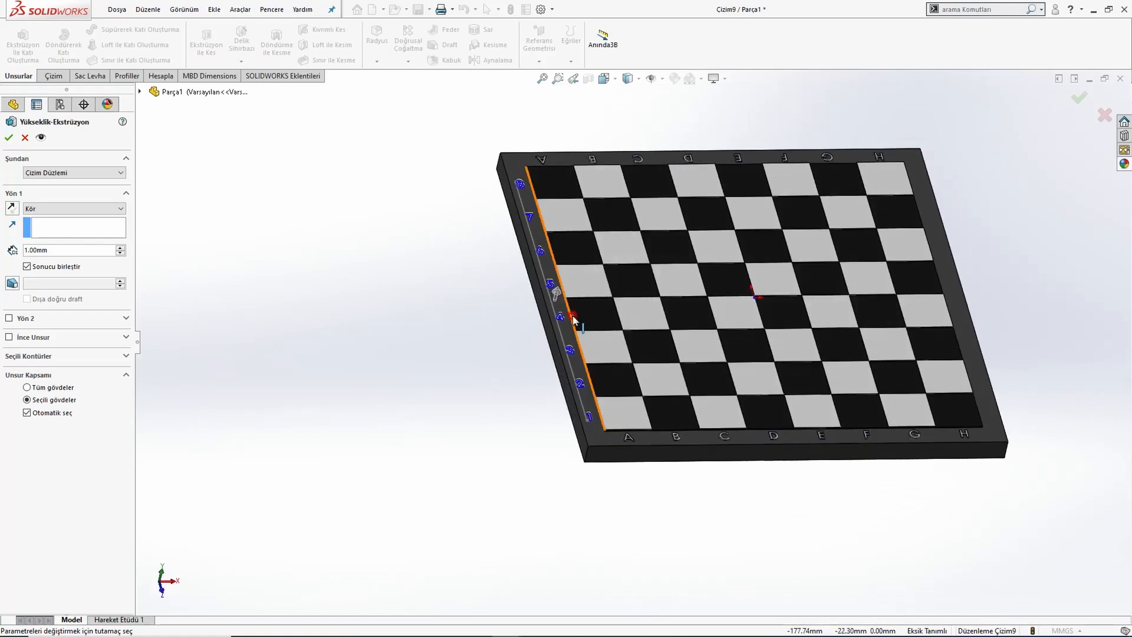
pyautogui.scroll(-10, 573, 318)
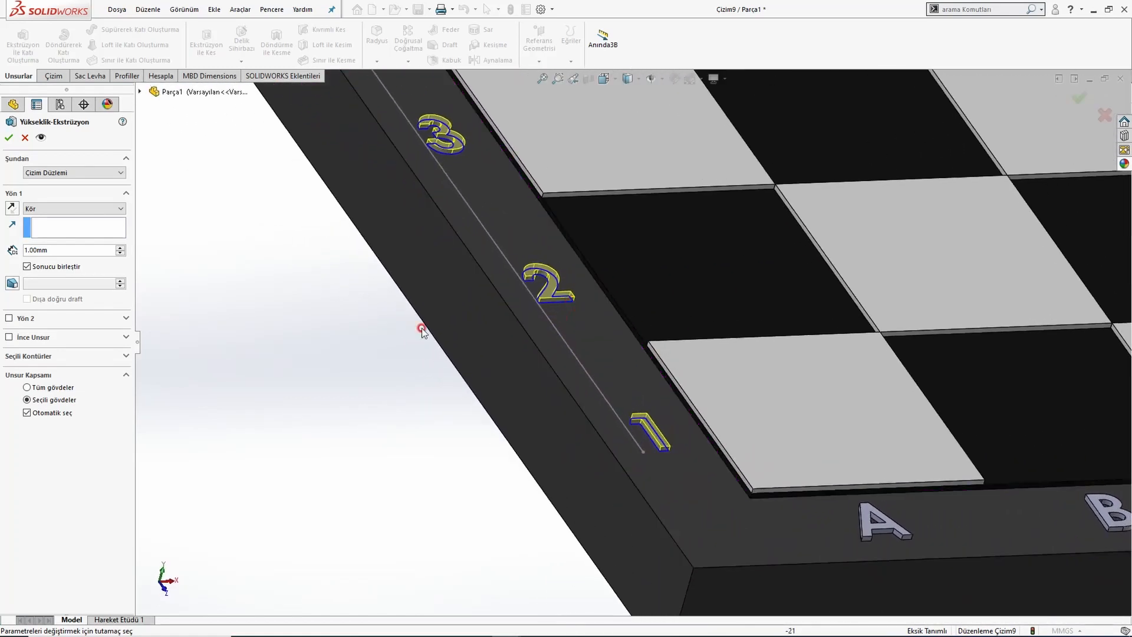
pyautogui.click(26, 267)
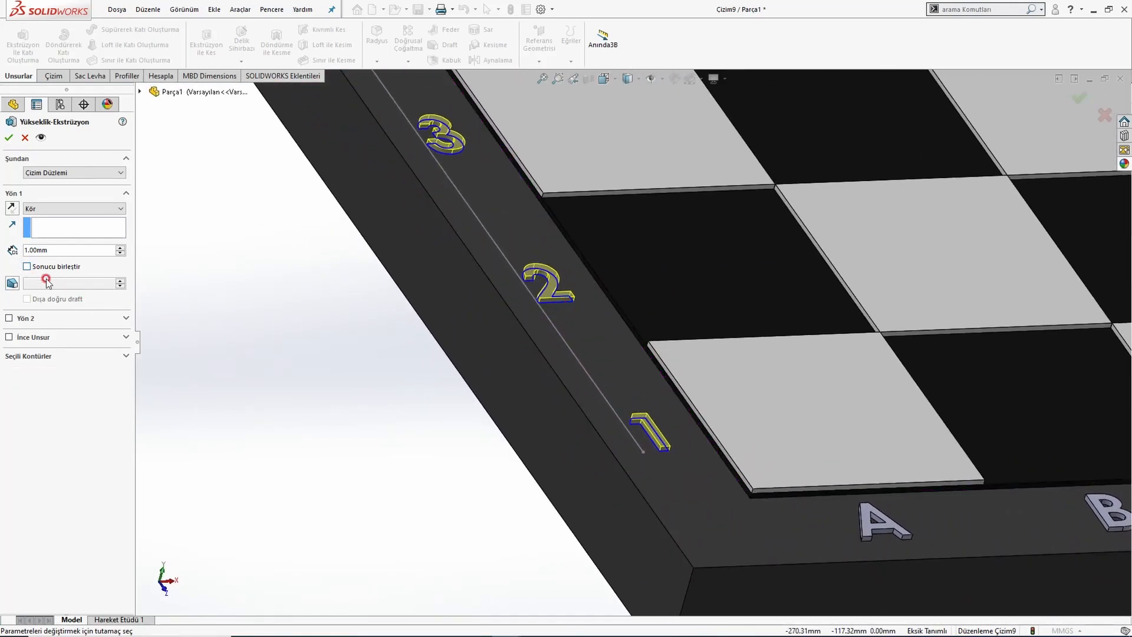
pyautogui.click(9, 137)
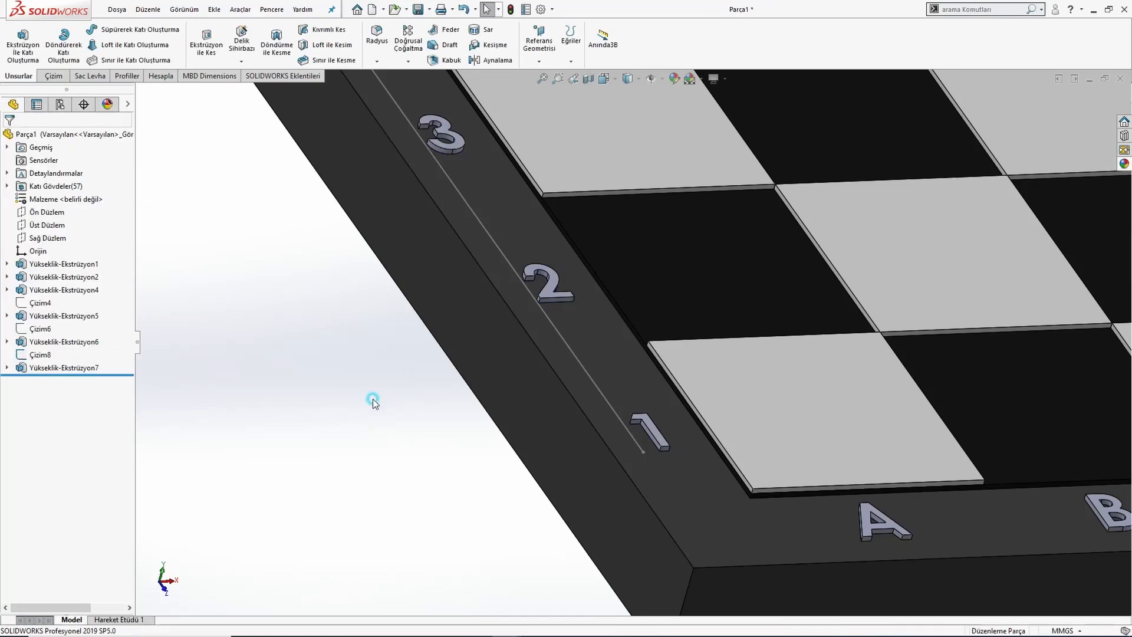
# Hide the guide line sketch that runs beside the raised numbers.
pyautogui.scroll(2, 616, 401)
pyautogui.click(609, 388)
pyautogui.scroll(5, 530, 353)
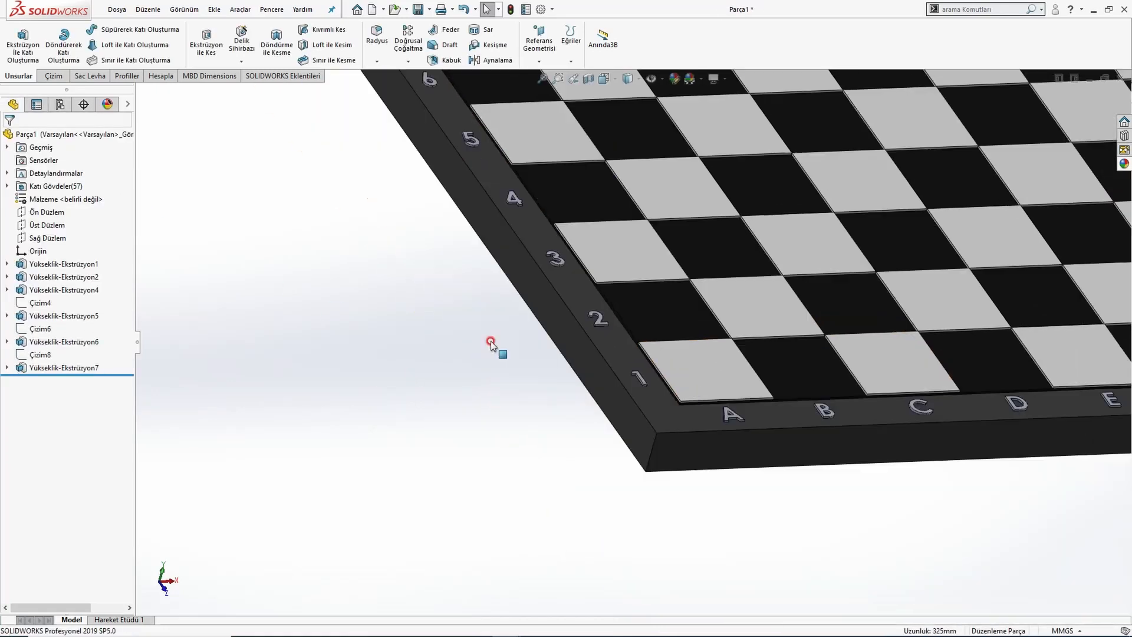
# Open a new sketch on the board's border face and draw a vertical line along the blank border beside column H.
pyautogui.scroll(-2, 613, 292)
pyautogui.moveTo(614, 291); pyautogui.dragTo(533, 439, button='middle')
pyautogui.moveTo(532, 440); pyautogui.dragTo(468, 337, button='right')
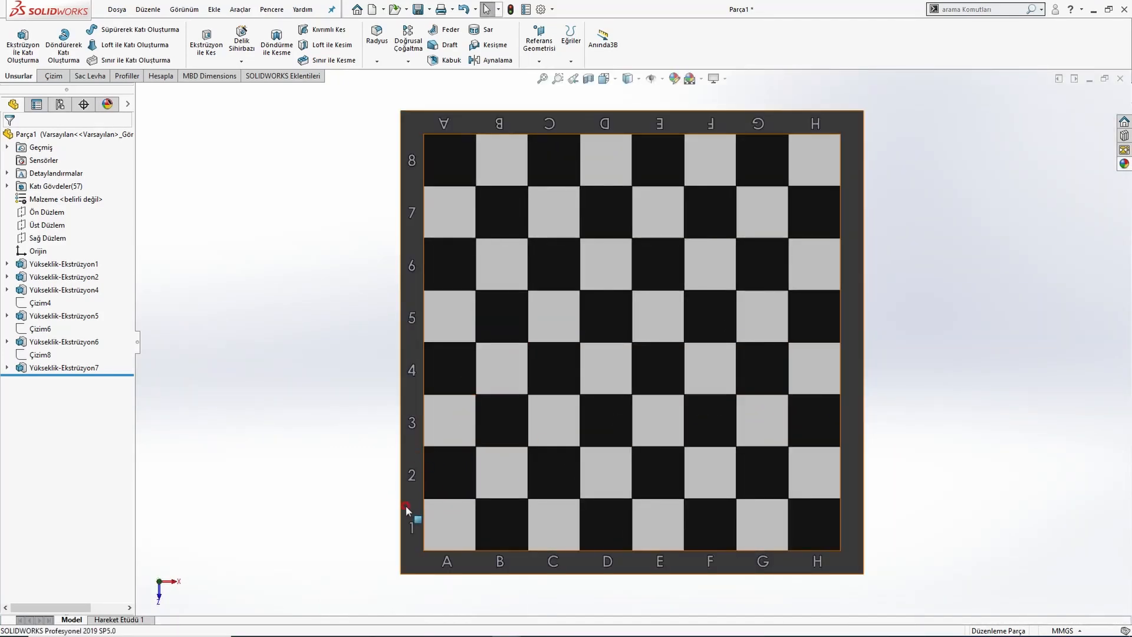
pyautogui.click(852, 396)
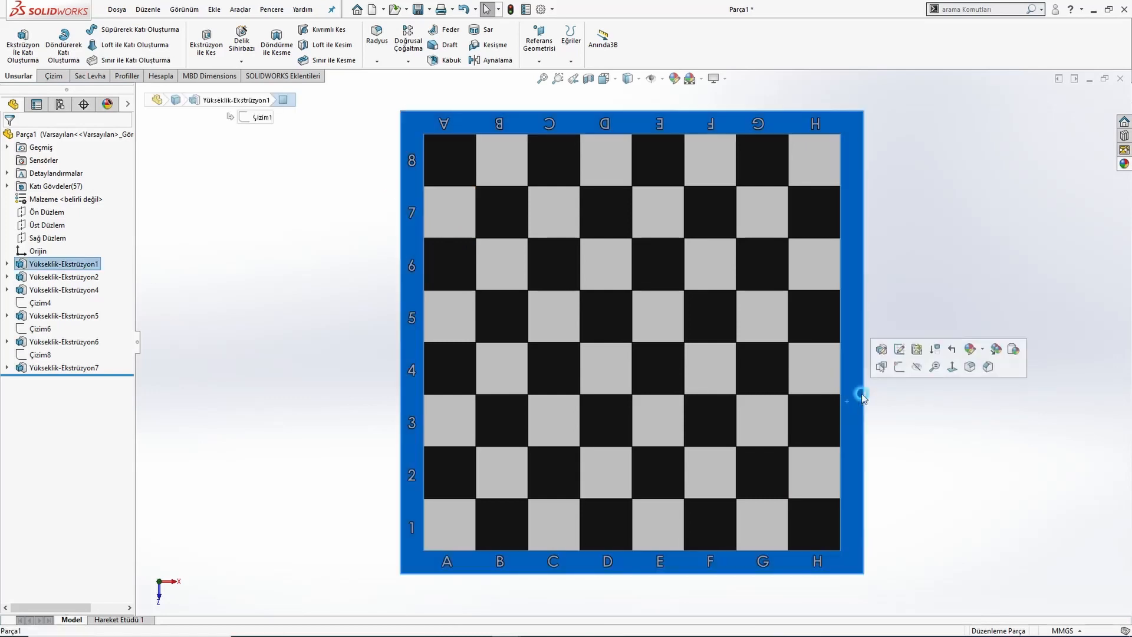
pyautogui.click(900, 381)
pyautogui.press('l')
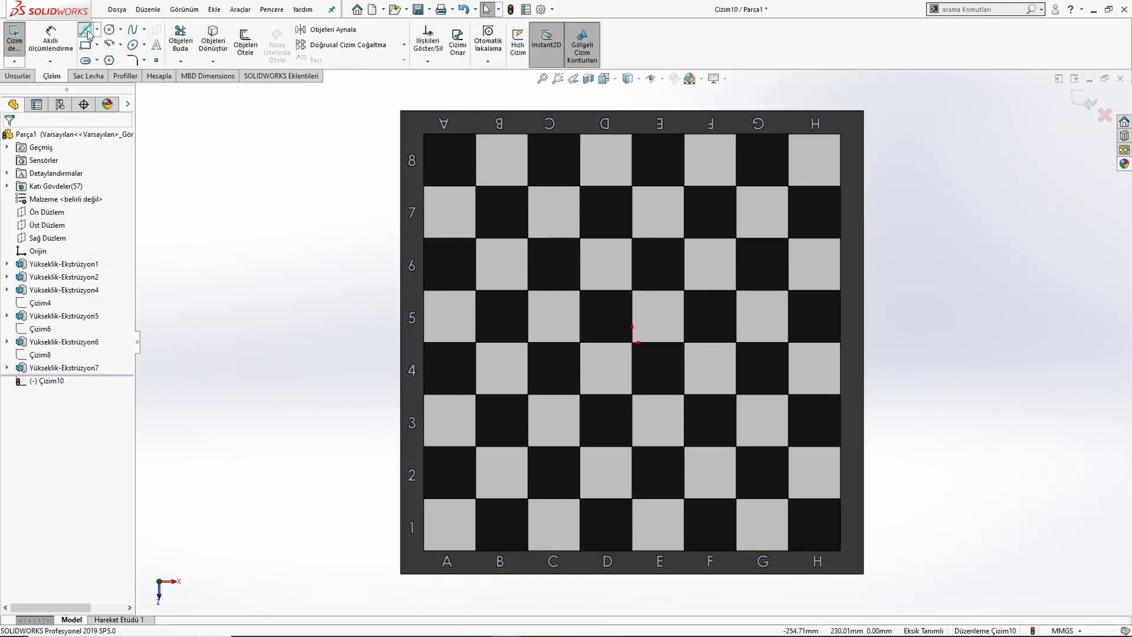
pyautogui.click(849, 154)
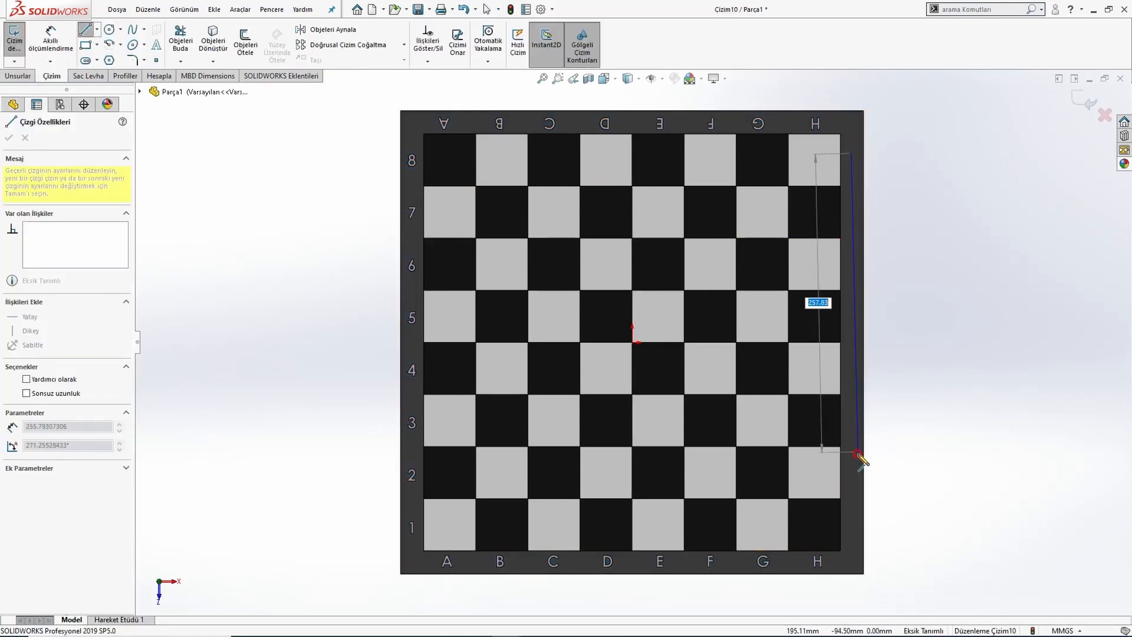
pyautogui.click(849, 521)
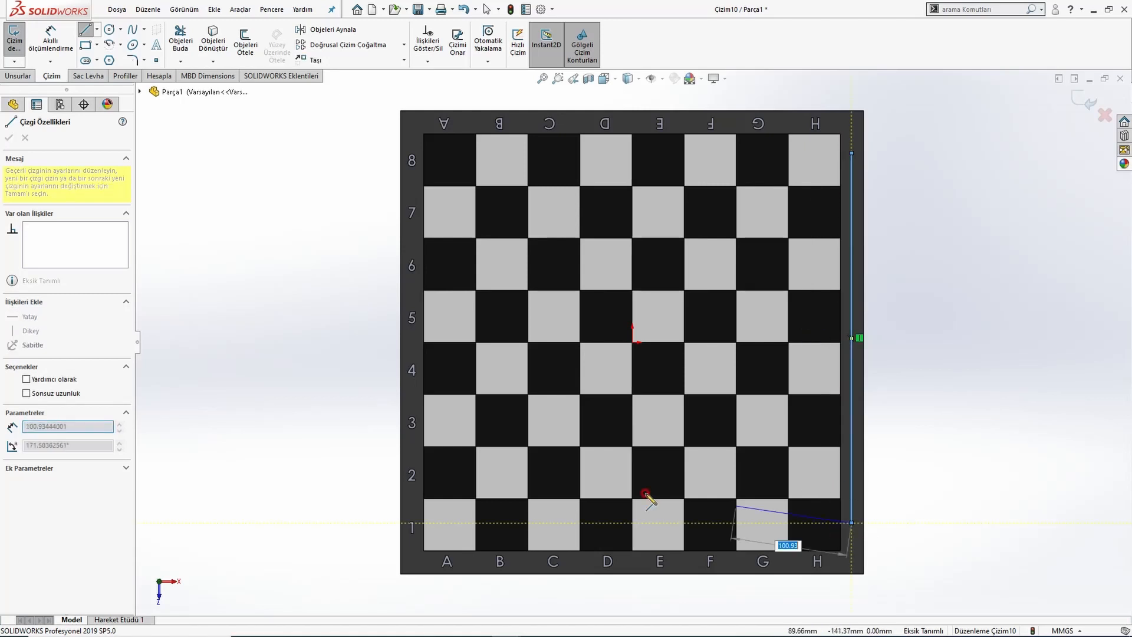
pyautogui.press('Escape')
# Dimension the new vertical line 14 mm from the adjacent outer edge of the squares in column H.
pyautogui.click(35, 41)
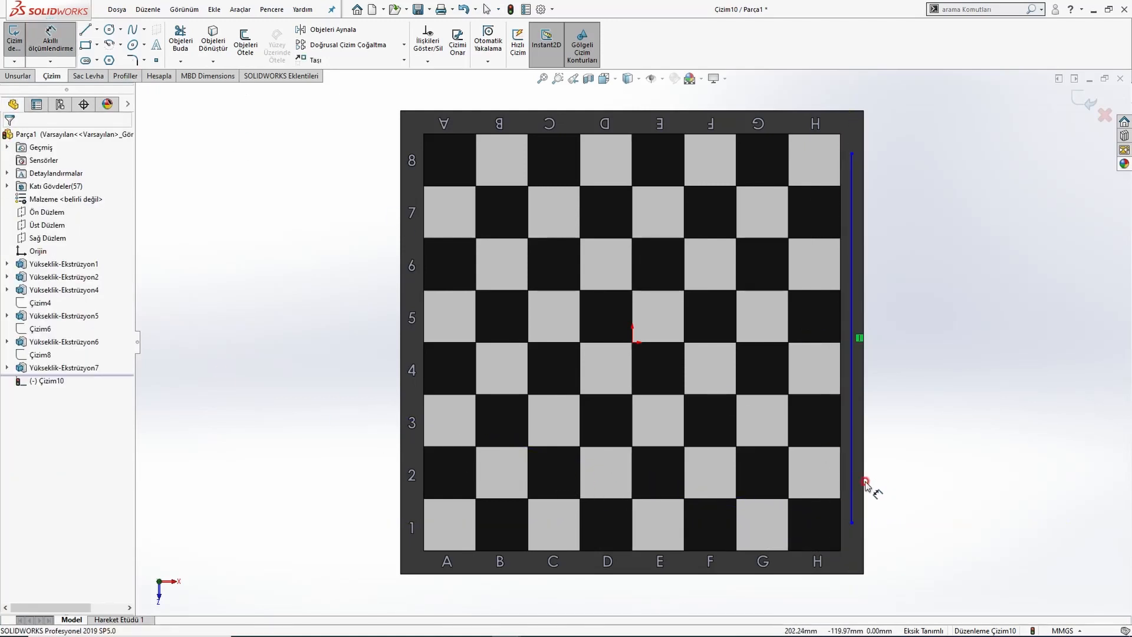
pyautogui.click(851, 490)
pyautogui.click(837, 516)
pyautogui.scroll(2, 849, 565)
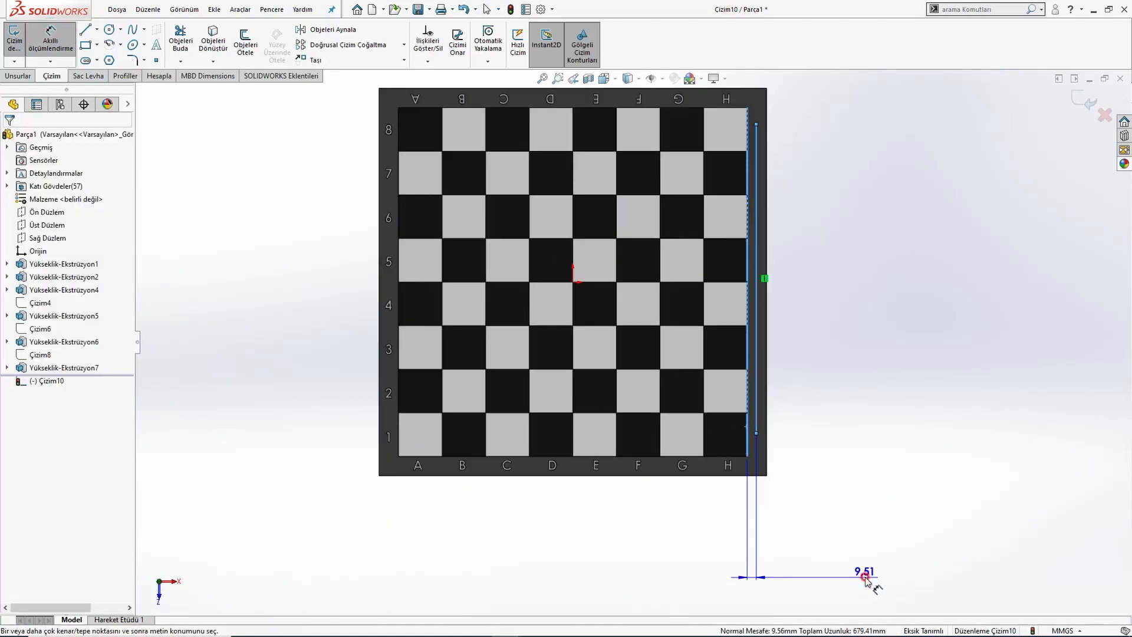
pyautogui.click(842, 526)
pyautogui.write('14')
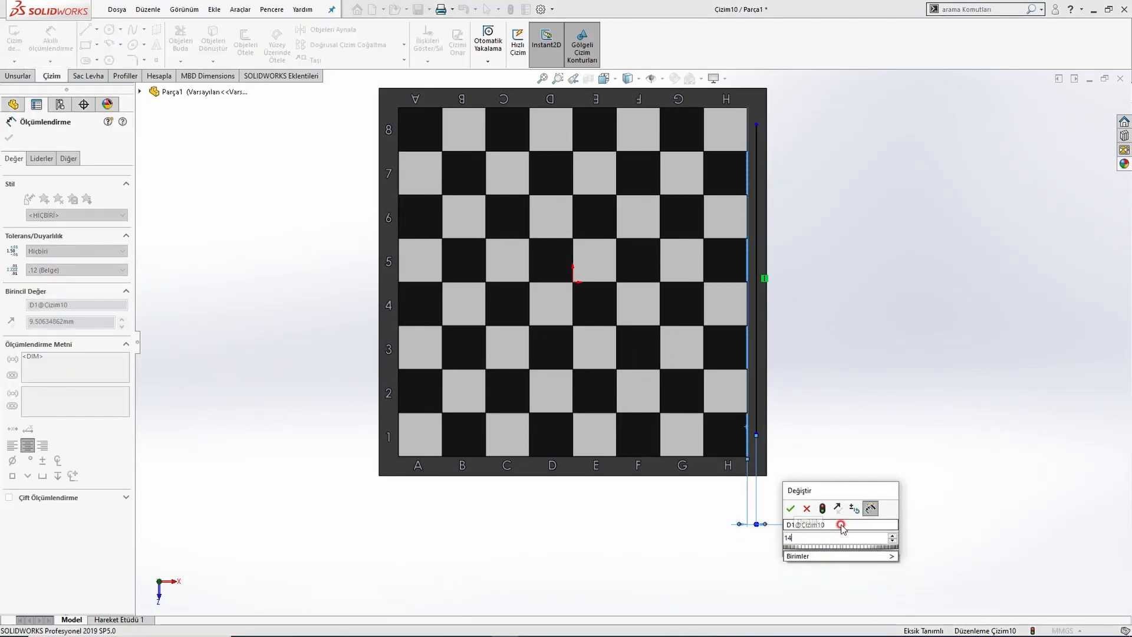
pyautogui.press('Return')
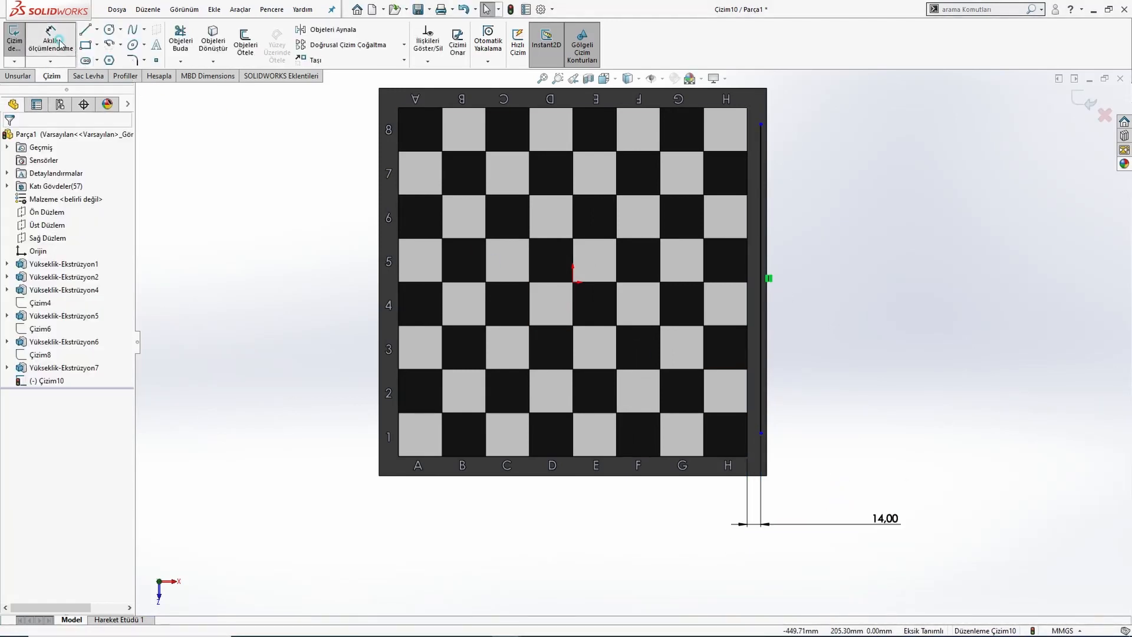
# Dimension the vertical line's lower endpoint 45 mm from the board's outer edge below row 1.
pyautogui.scroll(2, 758, 439)
pyautogui.click(756, 430)
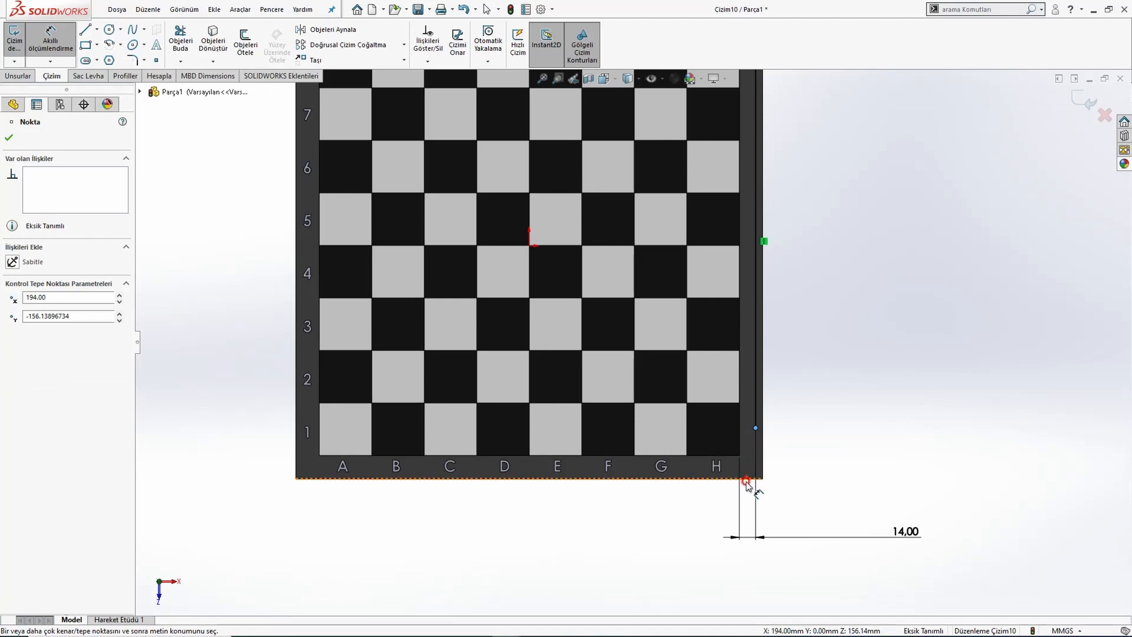
pyautogui.click(746, 478)
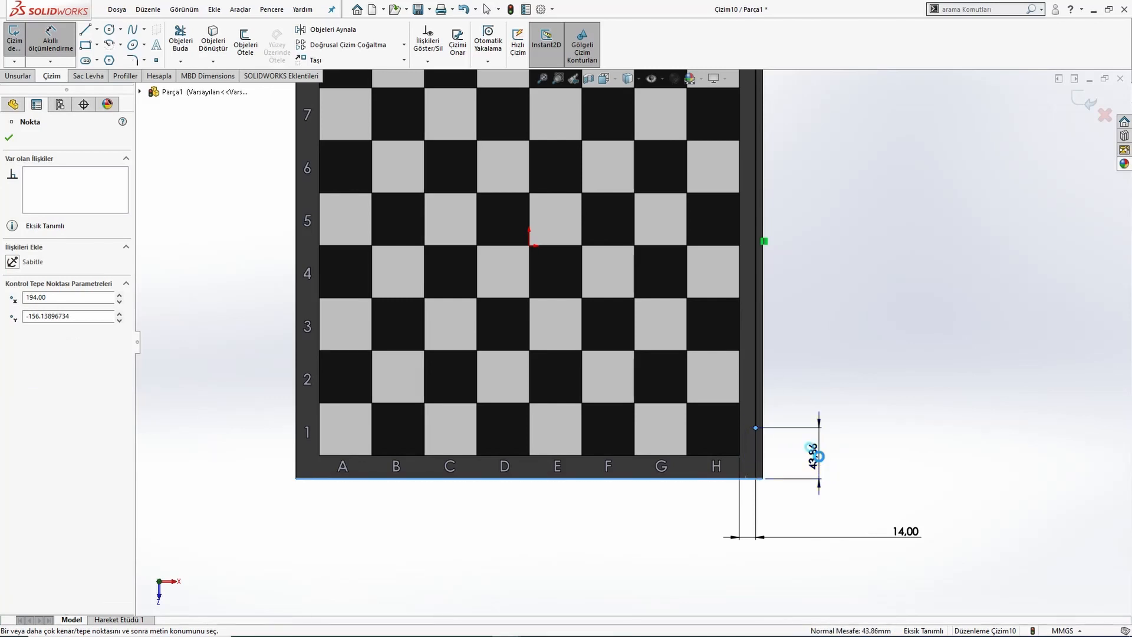
pyautogui.click(814, 465)
pyautogui.write('45')
pyautogui.press('Return')
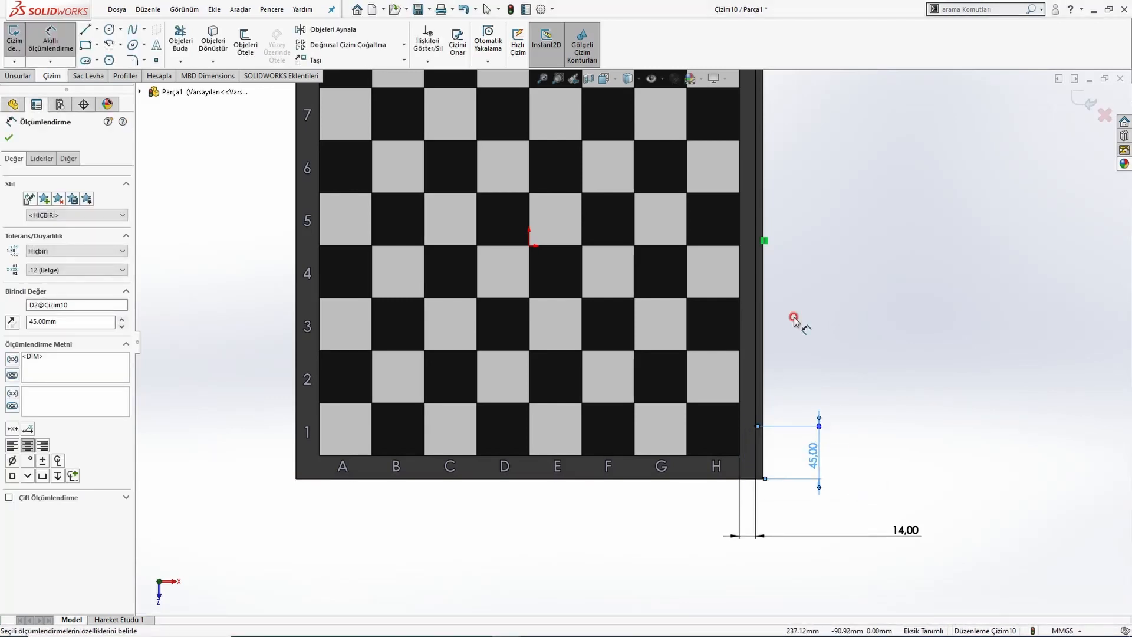
# Dimension the line's upper endpoint 30 mm from the board's outer edge above row 8 and finish the sketch.
pyautogui.scroll(-3, 796, 316)
pyautogui.scroll(6, 594, 243)
pyautogui.click(589, 251)
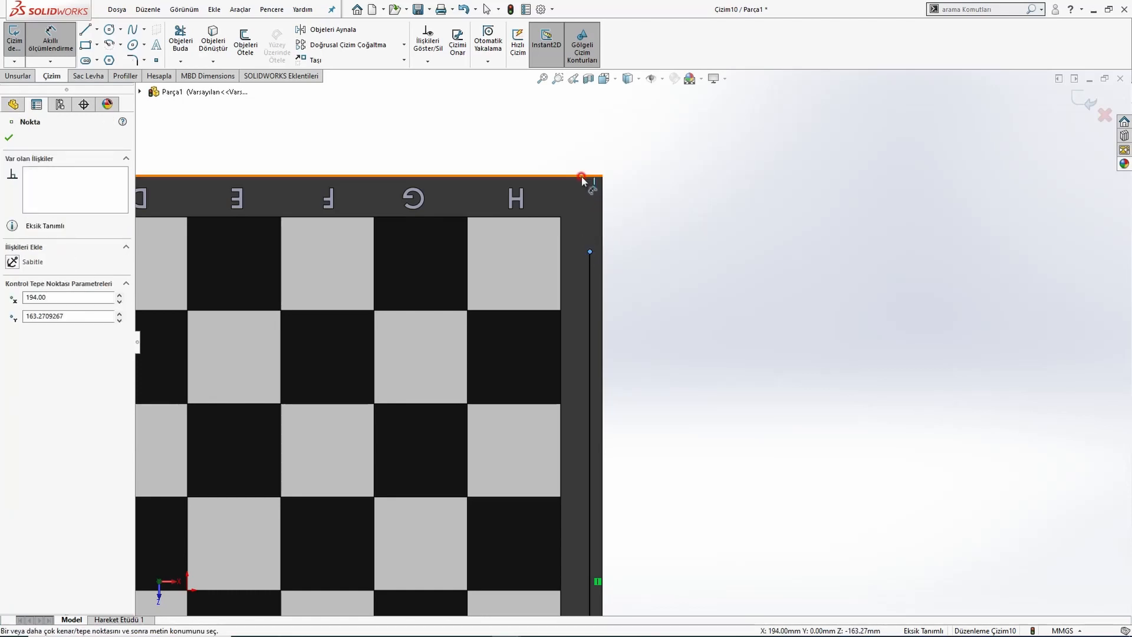
pyautogui.click(585, 176)
pyautogui.click(672, 218)
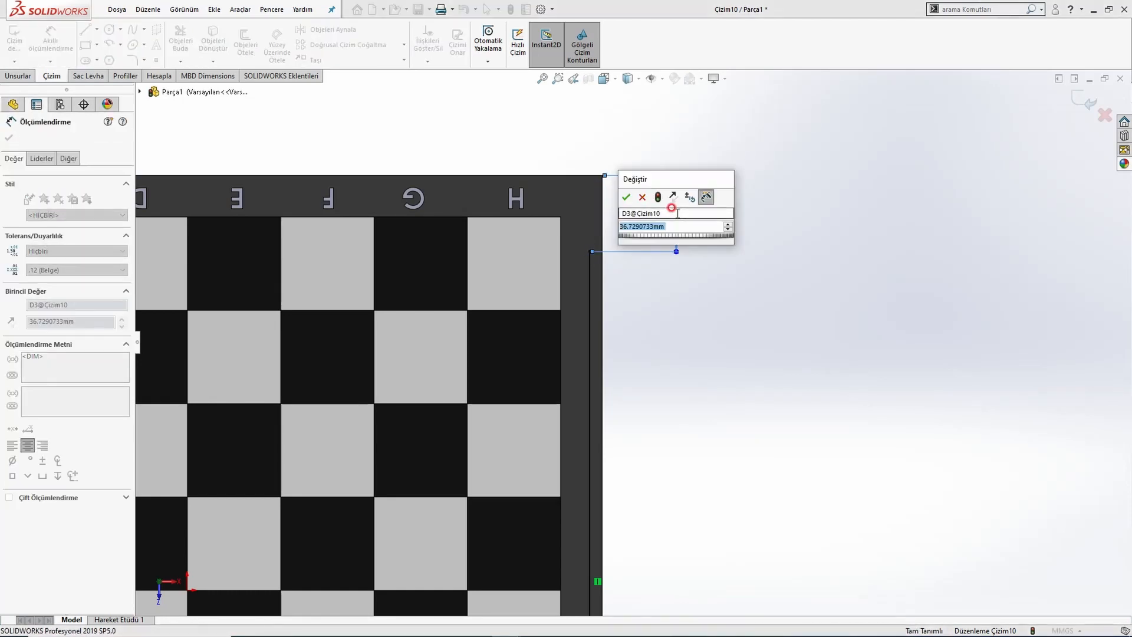
pyautogui.write('30')
pyautogui.press('Return')
pyautogui.press('Escape')
pyautogui.press('f')
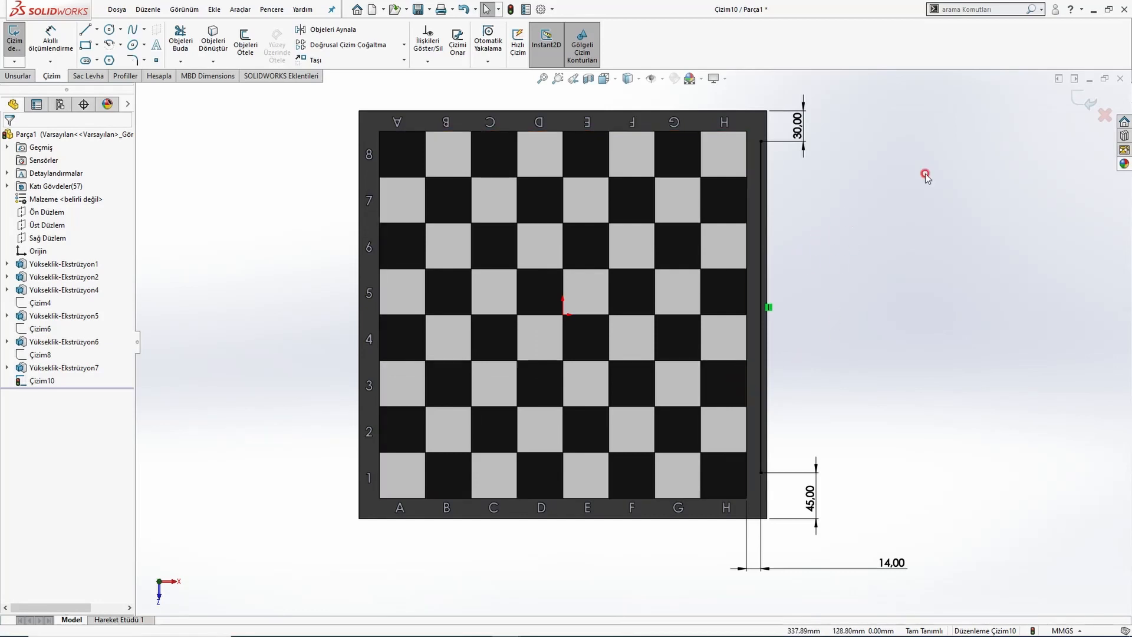
pyautogui.click(1080, 100)
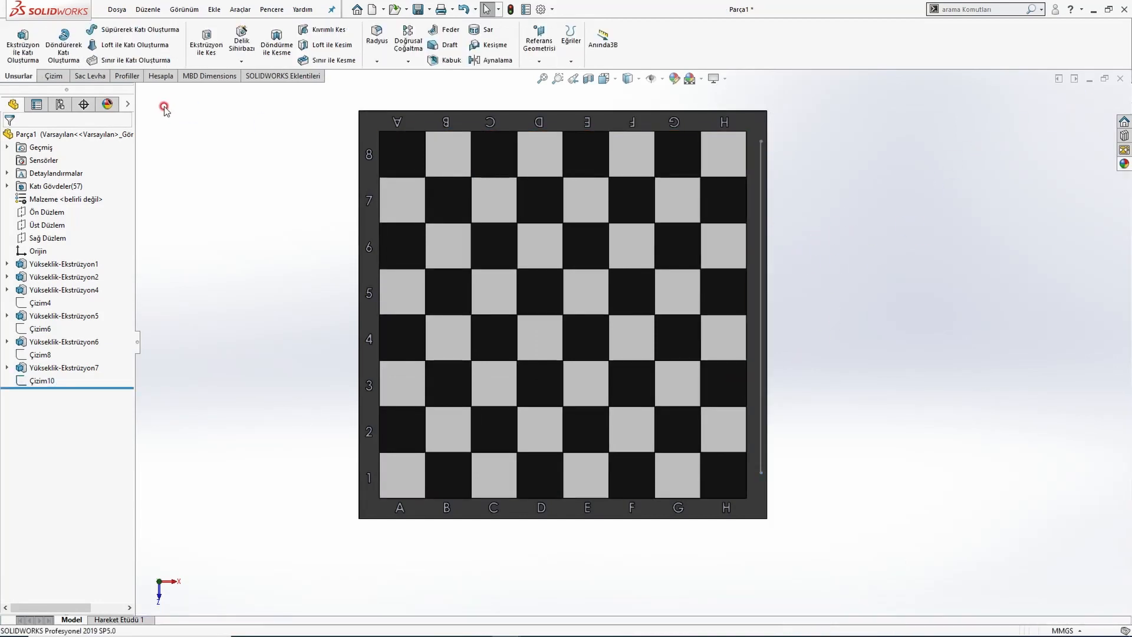
# Start a new sketch on the border face and add the sketch text 12345678 along the line beside column H.
pyautogui.click(752, 169)
pyautogui.click(801, 132)
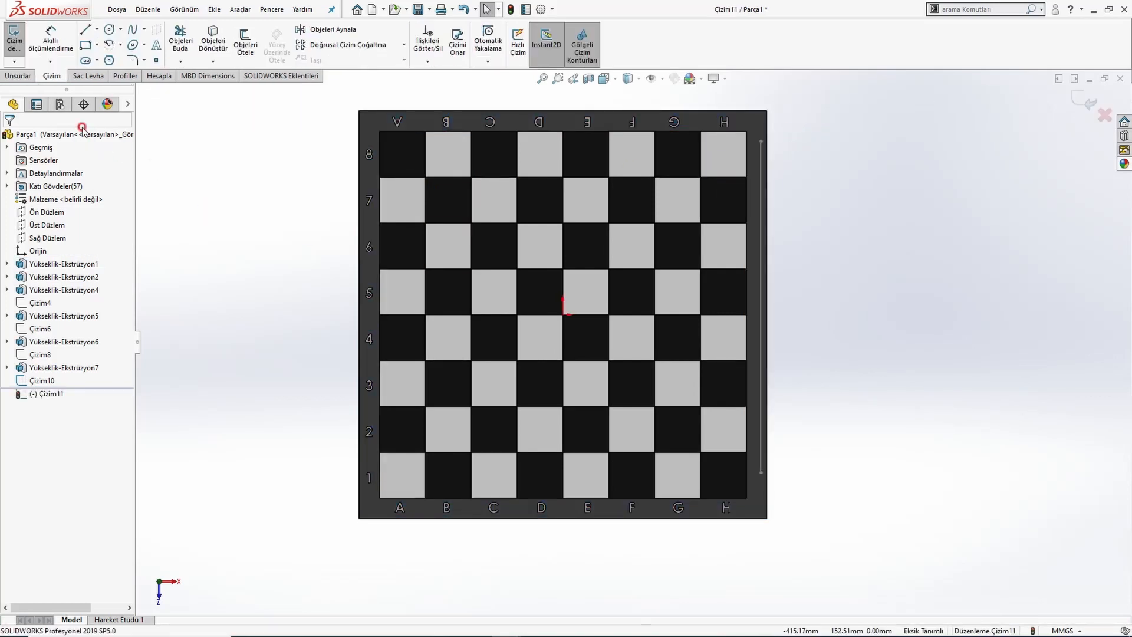
pyautogui.click(761, 304)
pyautogui.click(11, 216)
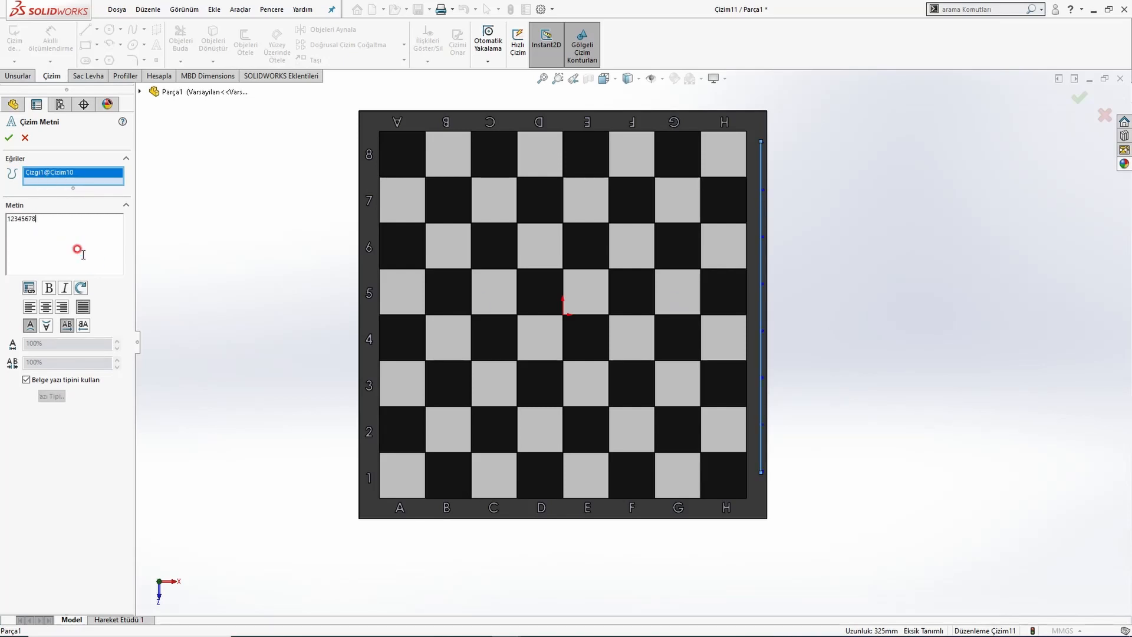
# Turn off the document font for the number text and set it to bold Century Gothic with a 10 mm height.
pyautogui.click(29, 379)
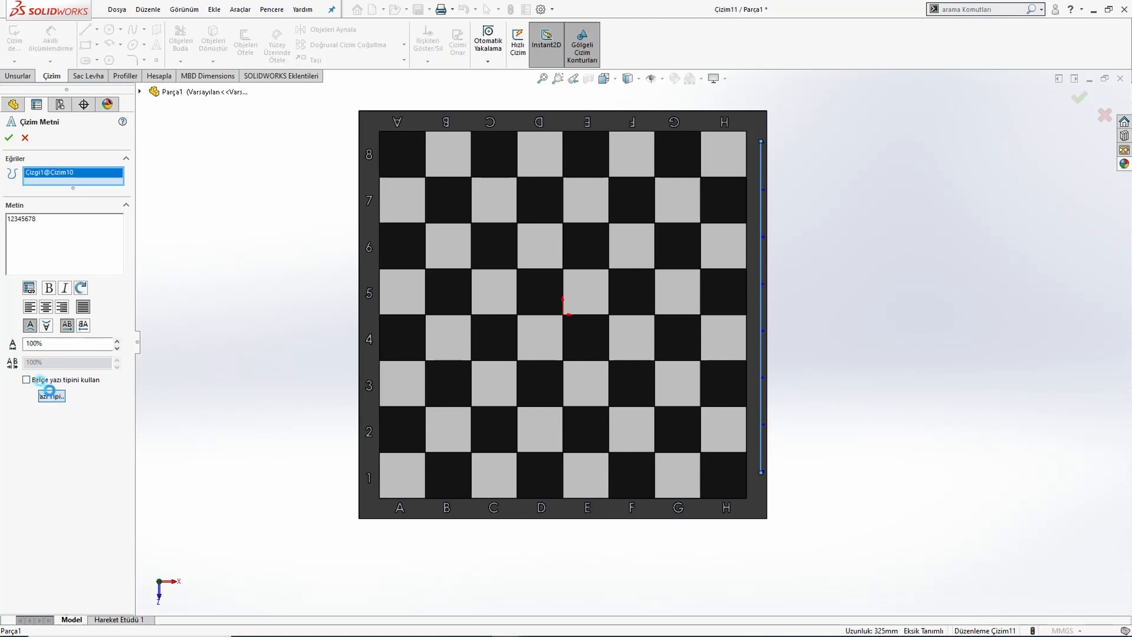
pyautogui.click(51, 396)
pyautogui.click(535, 283)
pyautogui.click(536, 297)
pyautogui.click(626, 263)
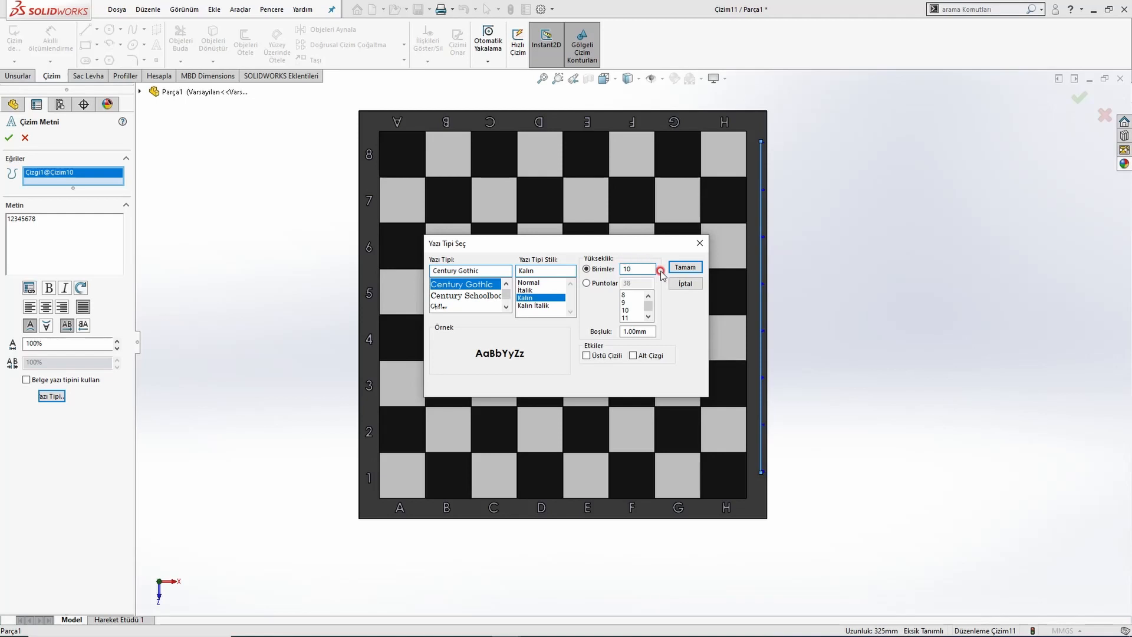
pyautogui.click(678, 269)
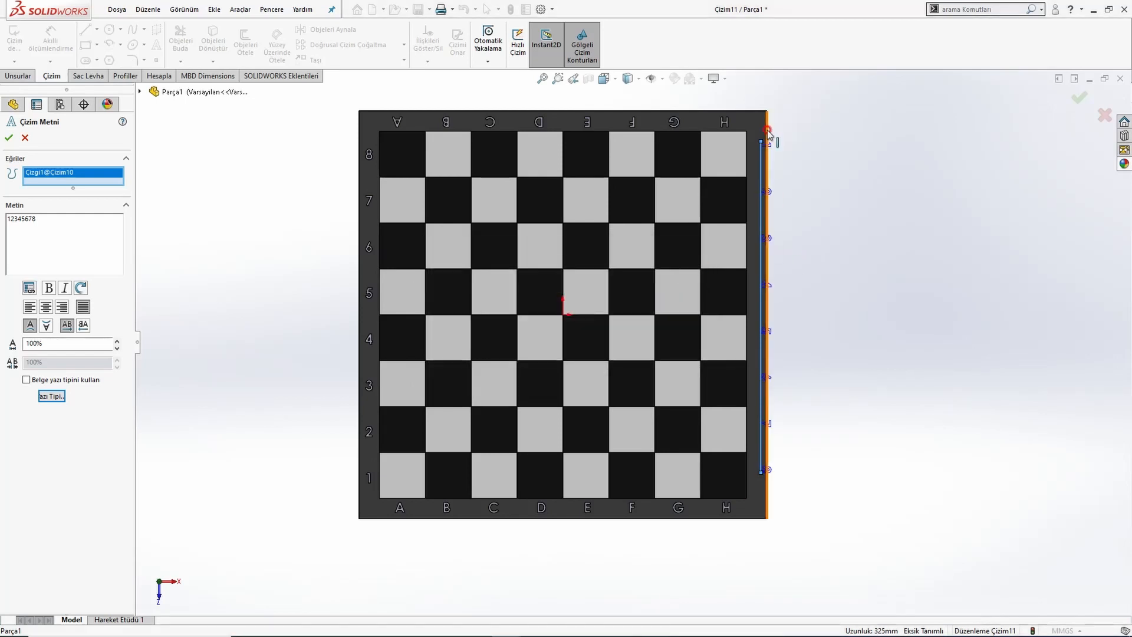
pyautogui.scroll(-2, 774, 418)
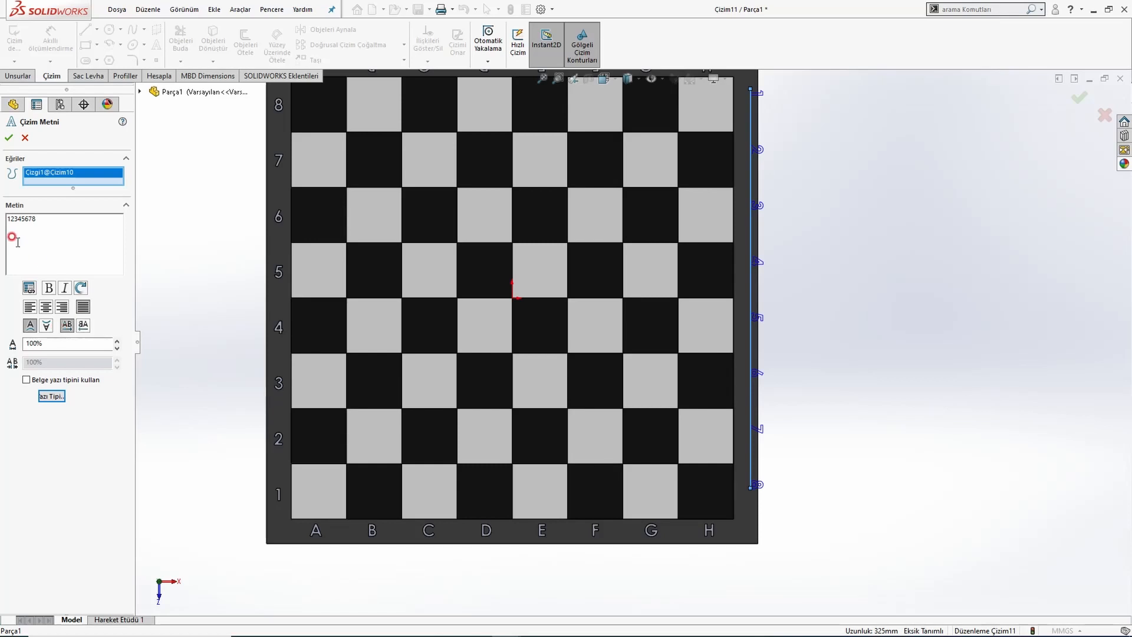
# Rotate the characters of the number text by 90 degrees with the <r90> code.
pyautogui.click(76, 287)
pyautogui.click(74, 283)
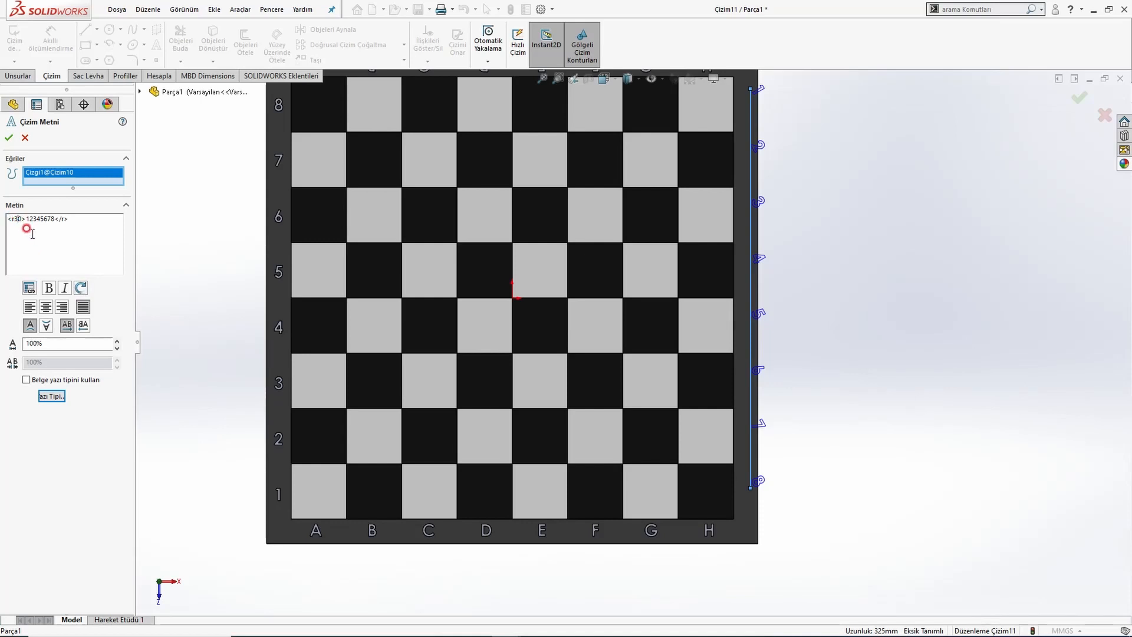
pyautogui.press('BackSpace')
pyautogui.write('90')
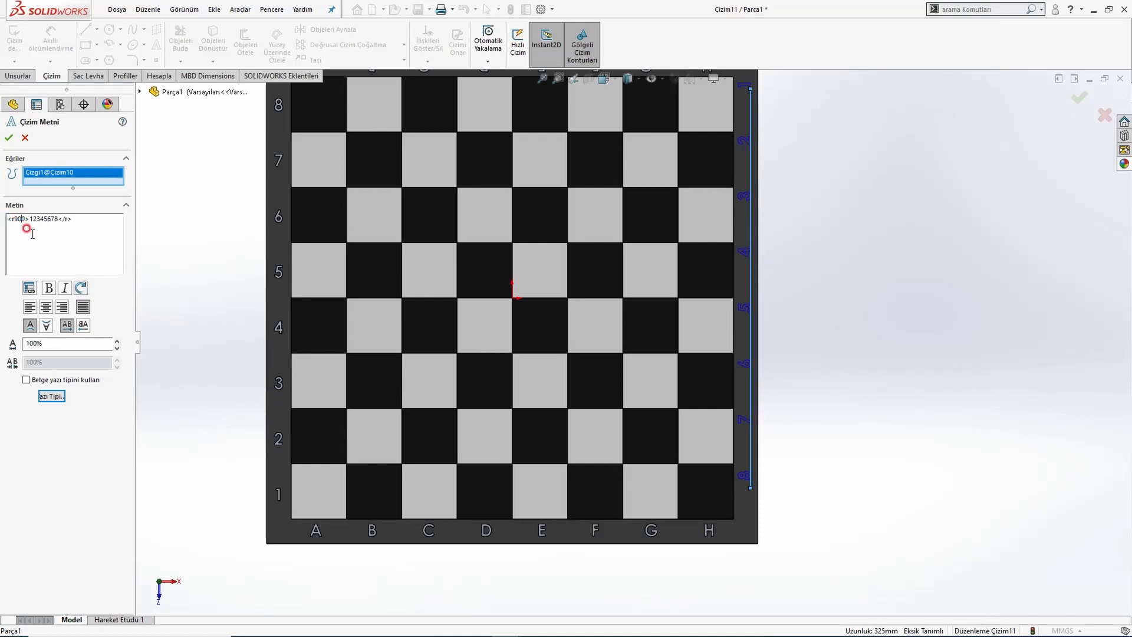
pyautogui.press('BackSpace')
# Flip the number text horizontally and vertically so it starts at row 1 on the squares' side of the line, and accept it.
pyautogui.click(46, 324)
pyautogui.click(33, 328)
pyautogui.click(82, 325)
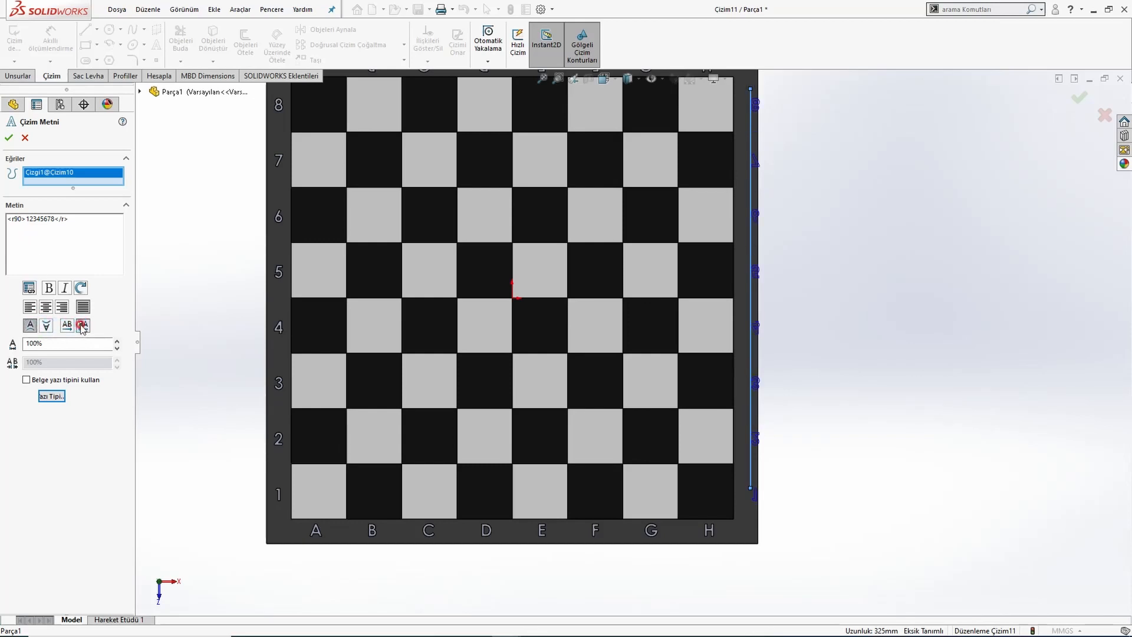
pyautogui.click(48, 326)
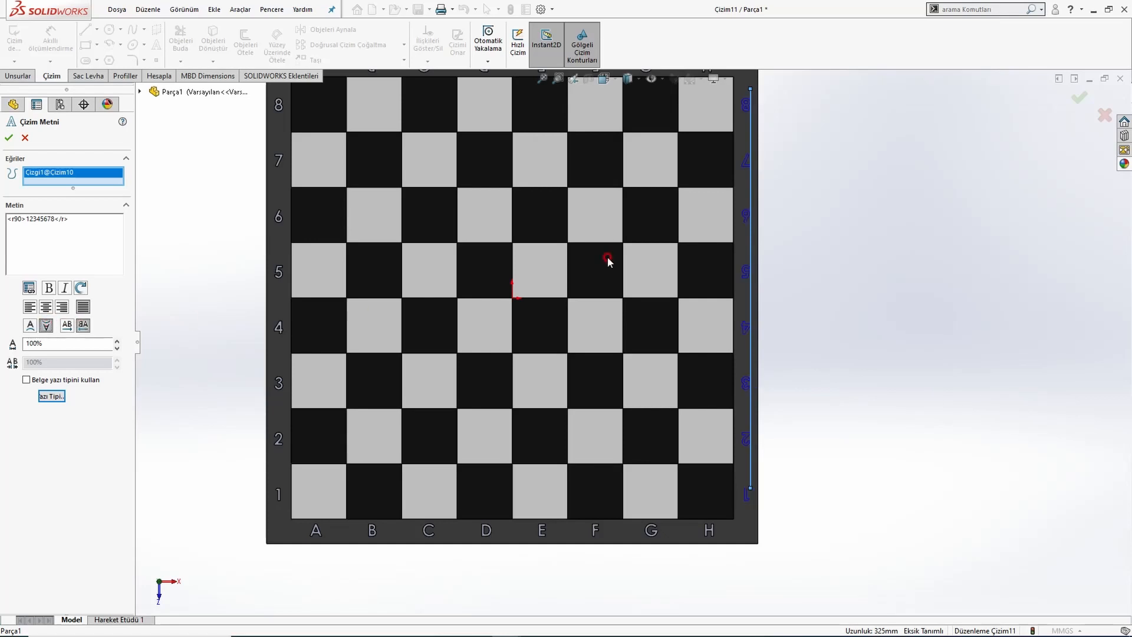
pyautogui.scroll(3, 607, 257)
pyautogui.moveTo(613, 185); pyautogui.dragTo(461, 259, button='middle')
pyautogui.moveTo(563, 183)
pyautogui.mouseDown(button='middle')
pyautogui.moveTo(548, 561)
pyautogui.moveTo(440, 302)
pyautogui.moveTo(492, 374)
pyautogui.moveTo(632, 434)
pyautogui.moveTo(691, 261)
pyautogui.moveTo(529, 329)
pyautogui.mouseUp(button='middle')
pyautogui.scroll(-3, 501, 324)
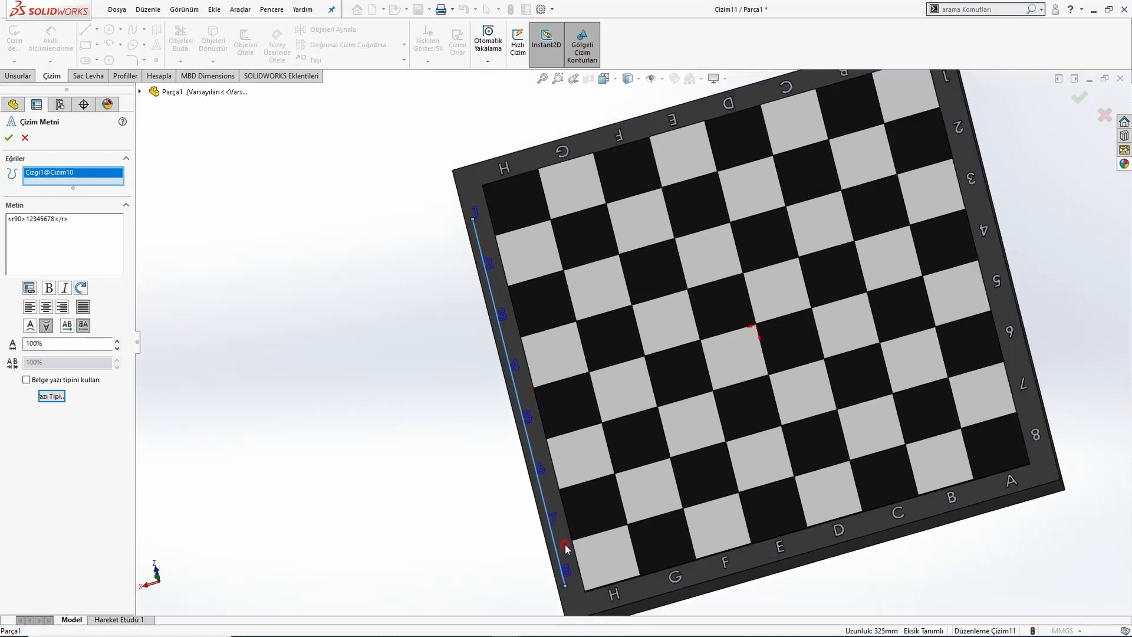
pyautogui.moveTo(565, 549); pyautogui.dragTo(584, 490, button='middle')
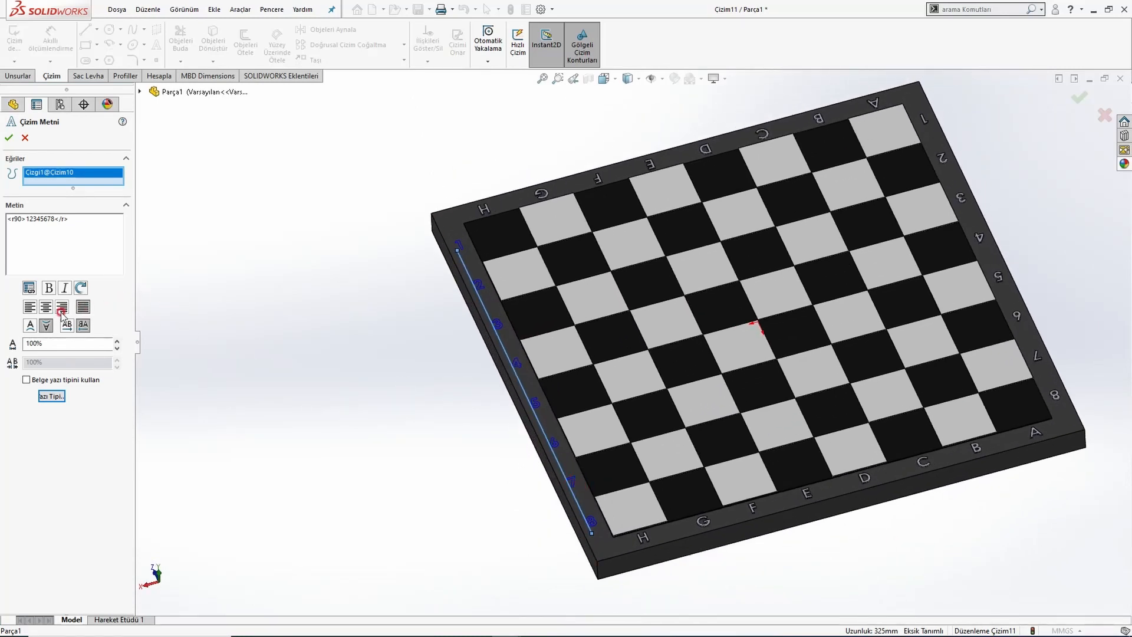
pyautogui.click(44, 326)
pyautogui.click(9, 138)
pyautogui.click(367, 392)
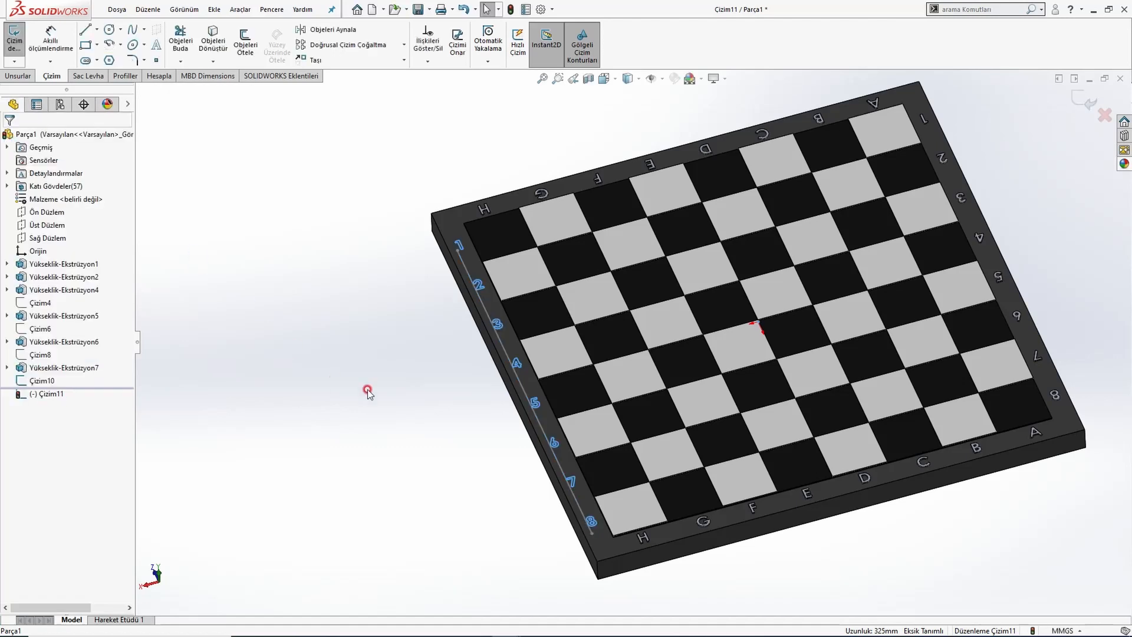
# Extrude the numbers beside column H as a 1 mm blind boss with merging of the result turned off.
pyautogui.click(18, 75)
pyautogui.click(22, 59)
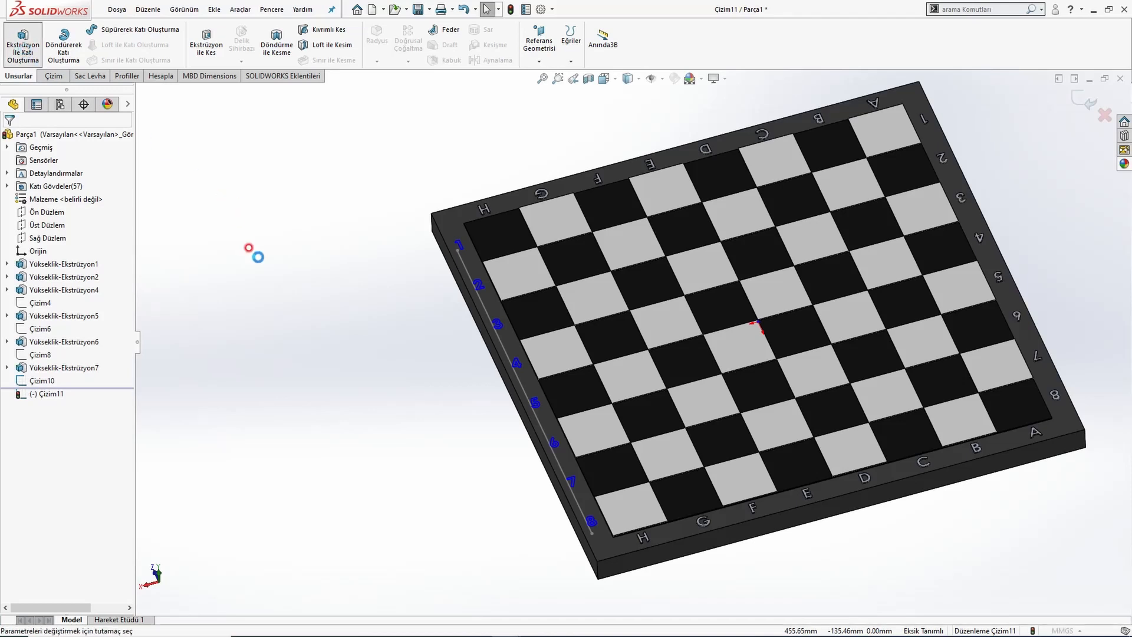
pyautogui.scroll(-5, 541, 361)
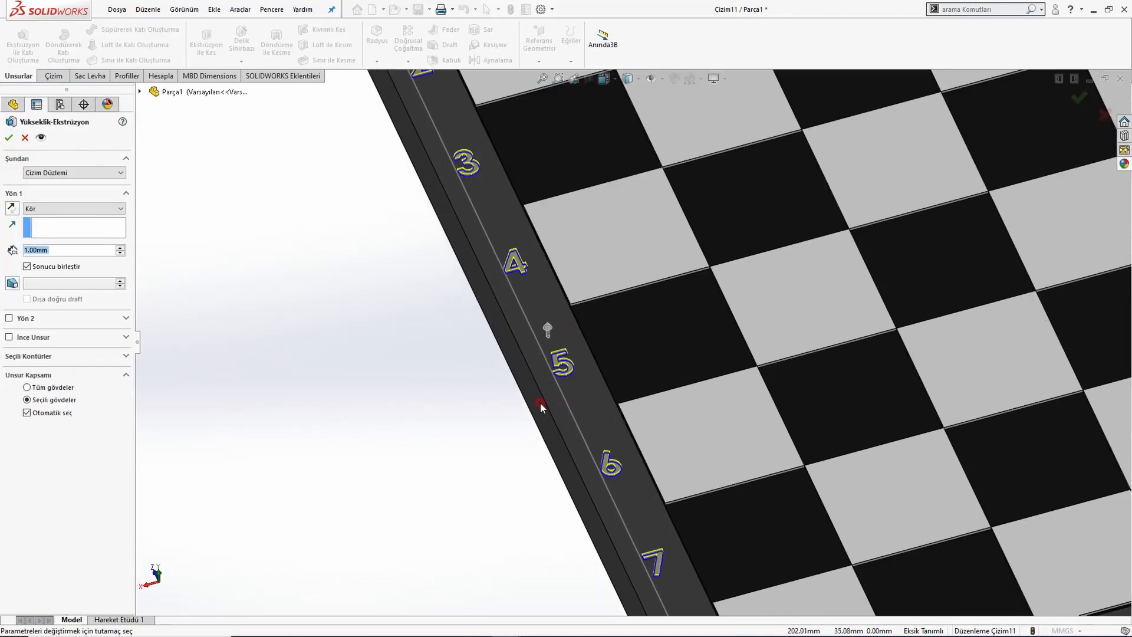
pyautogui.click(27, 266)
pyautogui.click(10, 138)
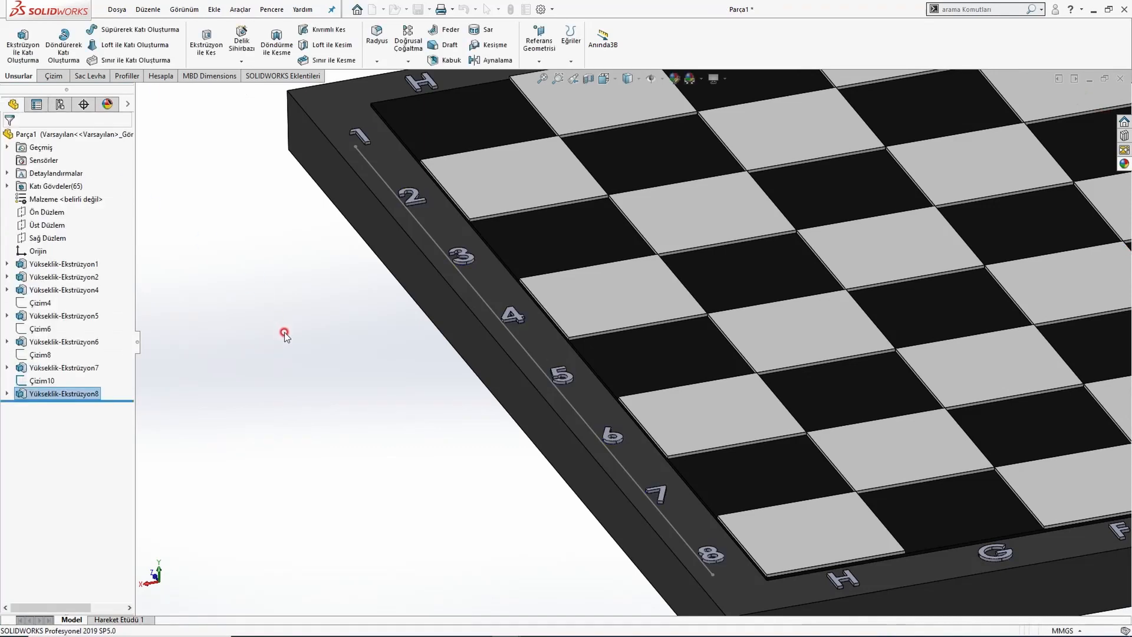
# Hide the guide line sketch beside column H and show the board in isometric view.
pyautogui.click(472, 288)
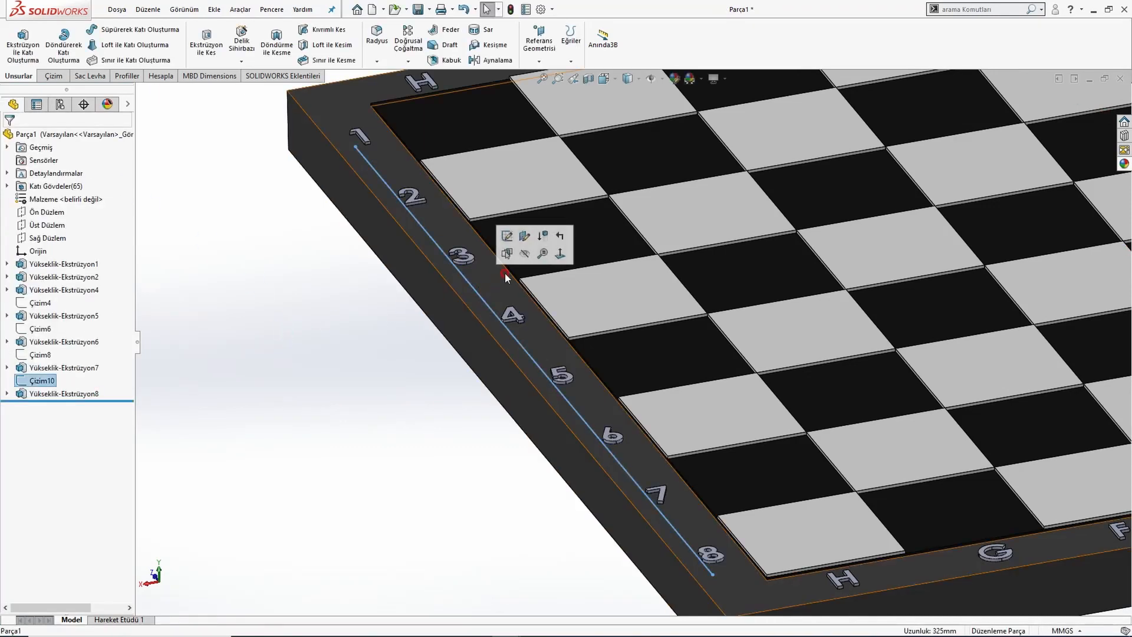
pyautogui.click(383, 329)
pyautogui.hotkey('ctrl', '7')
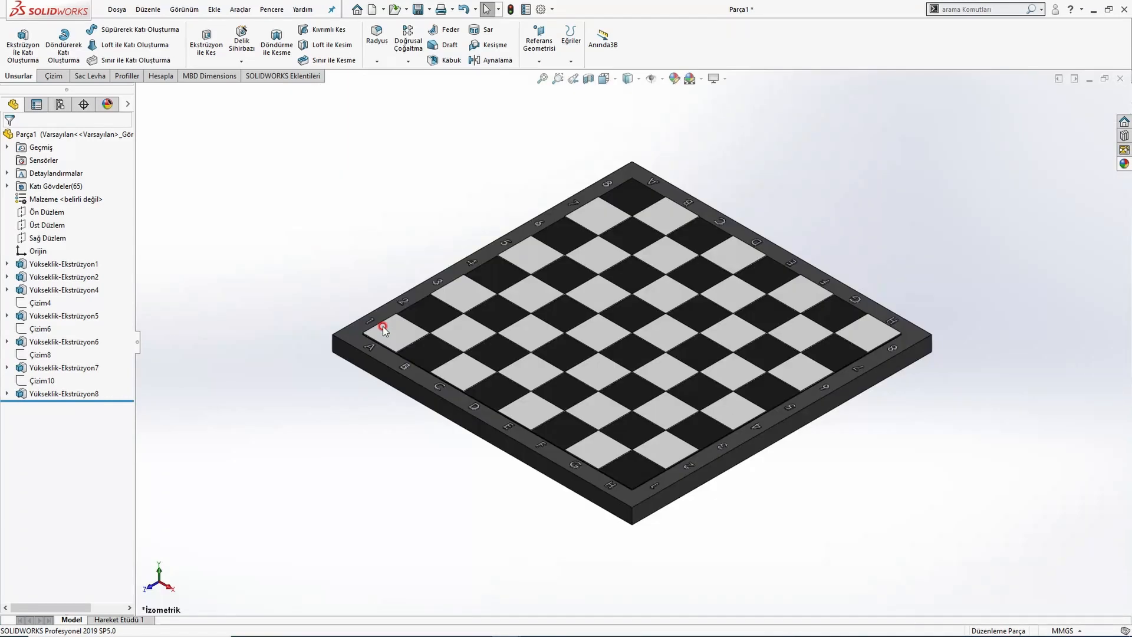
# Apply the white high gloss plastic appearance to the raised letters below row 1.
pyautogui.click(1120, 165)
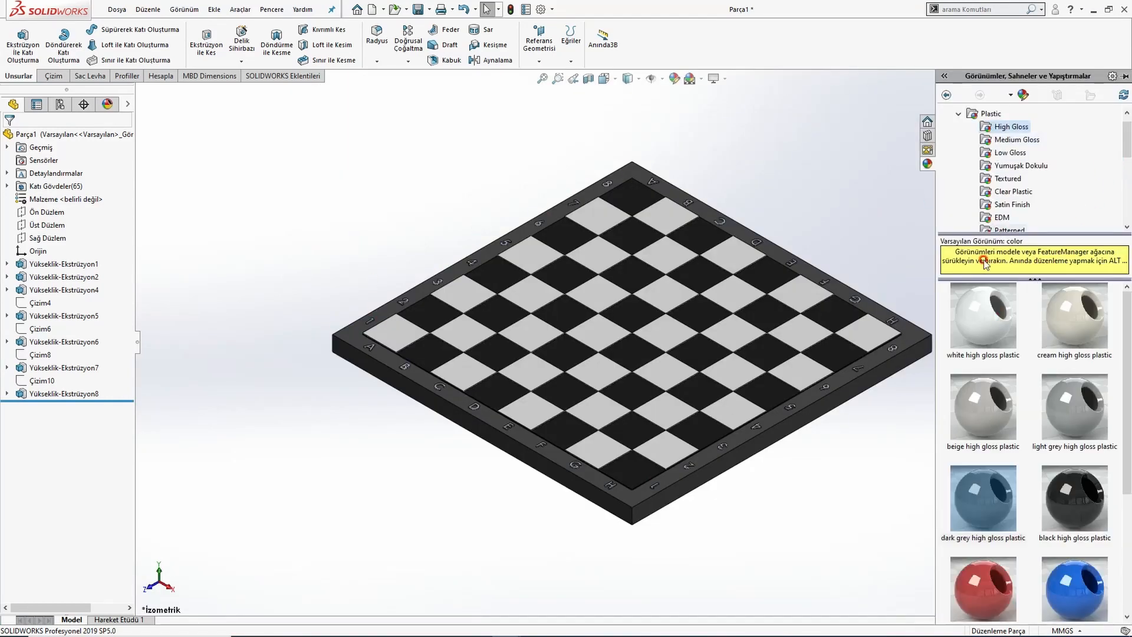
pyautogui.moveTo(984, 314); pyautogui.dragTo(55, 321)
pyautogui.scroll(-6, 369, 345)
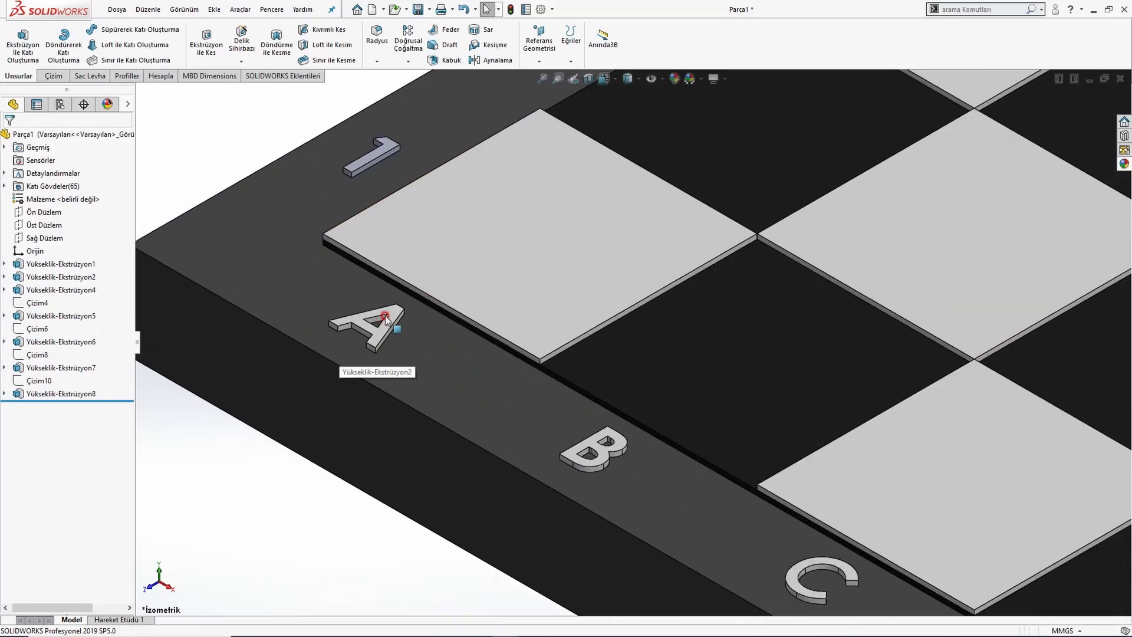
pyautogui.scroll(-3, 401, 327)
pyautogui.scroll(2, 402, 327)
pyautogui.scroll(1, 475, 163)
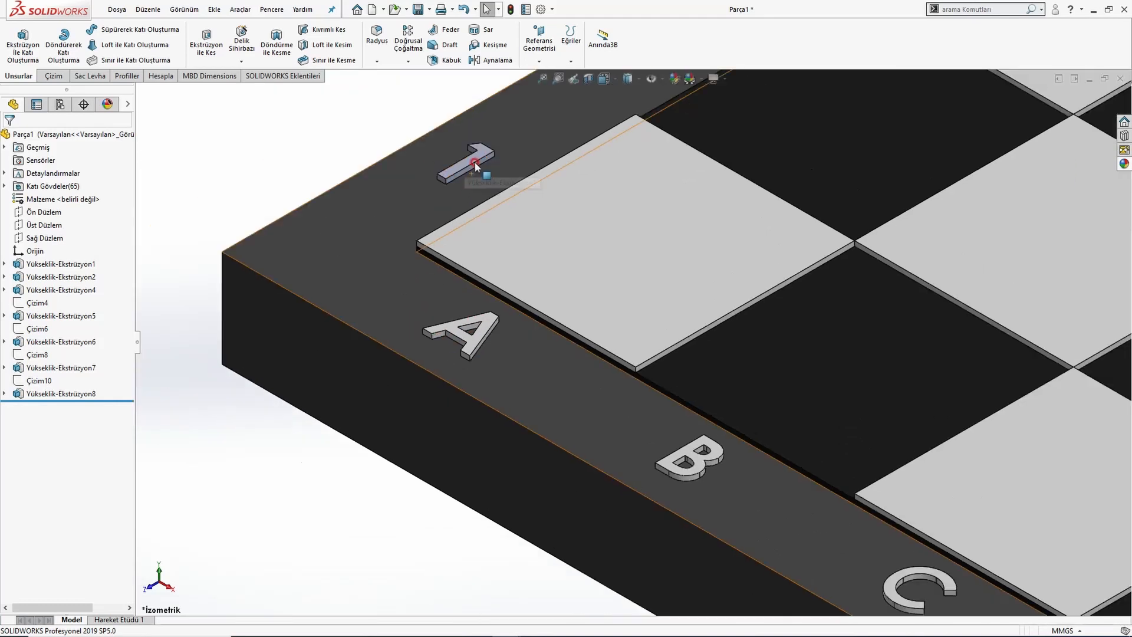
pyautogui.scroll(4, 474, 163)
pyautogui.scroll(2, 770, 232)
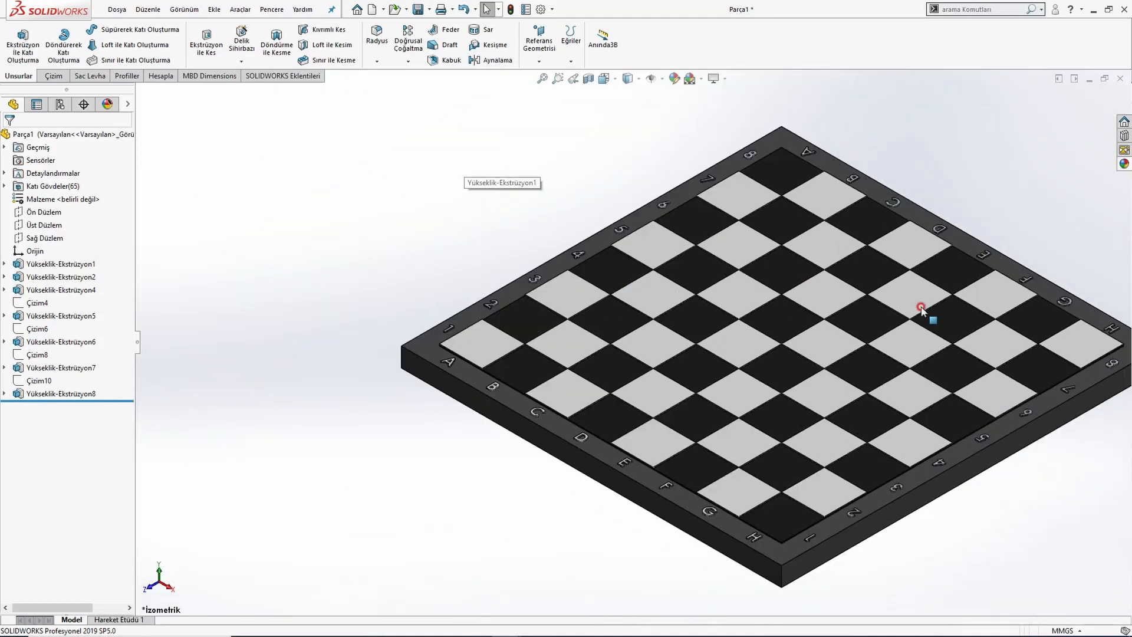
# Apply the white high gloss plastic appearance to the raised letters above row 8 and the numbers beside column A.
pyautogui.click(1123, 164)
pyautogui.moveTo(999, 318)
pyautogui.mouseDown()
pyautogui.moveTo(82, 309)
pyautogui.moveTo(61, 339)
pyautogui.mouseUp()
pyautogui.click(218, 344)
pyautogui.click(1124, 165)
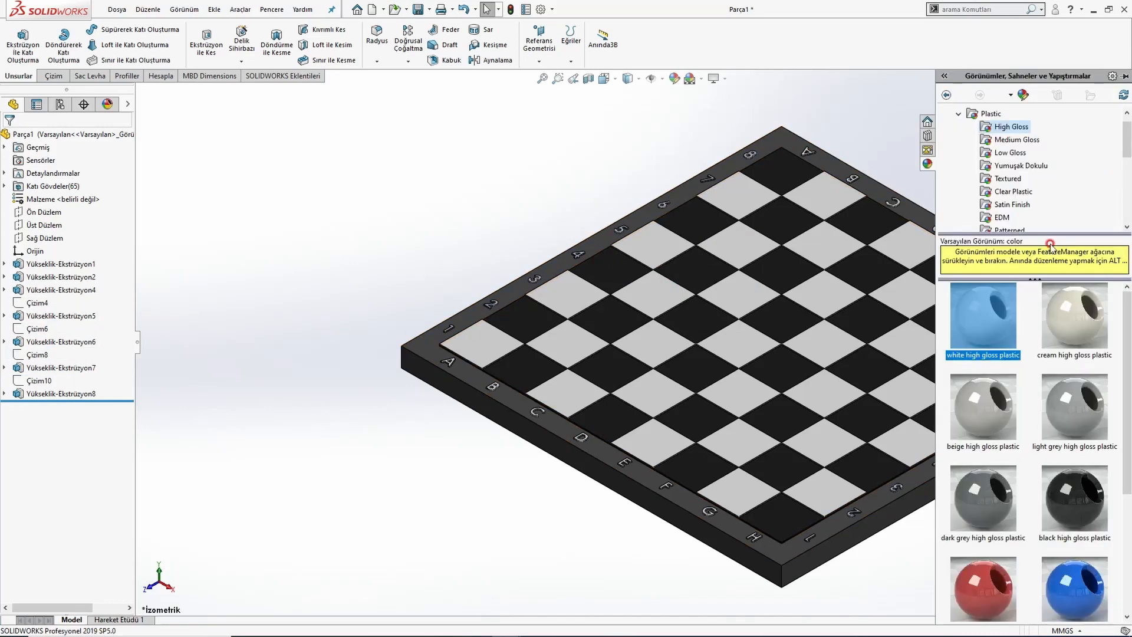
pyautogui.moveTo(983, 318); pyautogui.dragTo(68, 368)
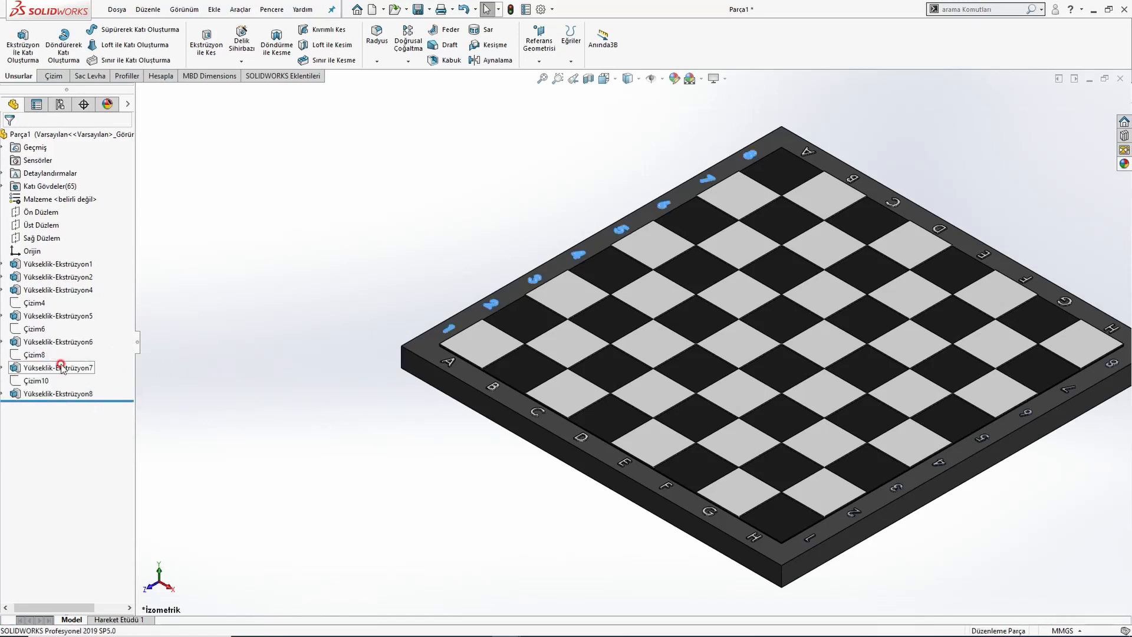
pyautogui.click(252, 336)
# Apply the white high gloss plastic appearance to the raised numbers beside column H.
pyautogui.click(1124, 168)
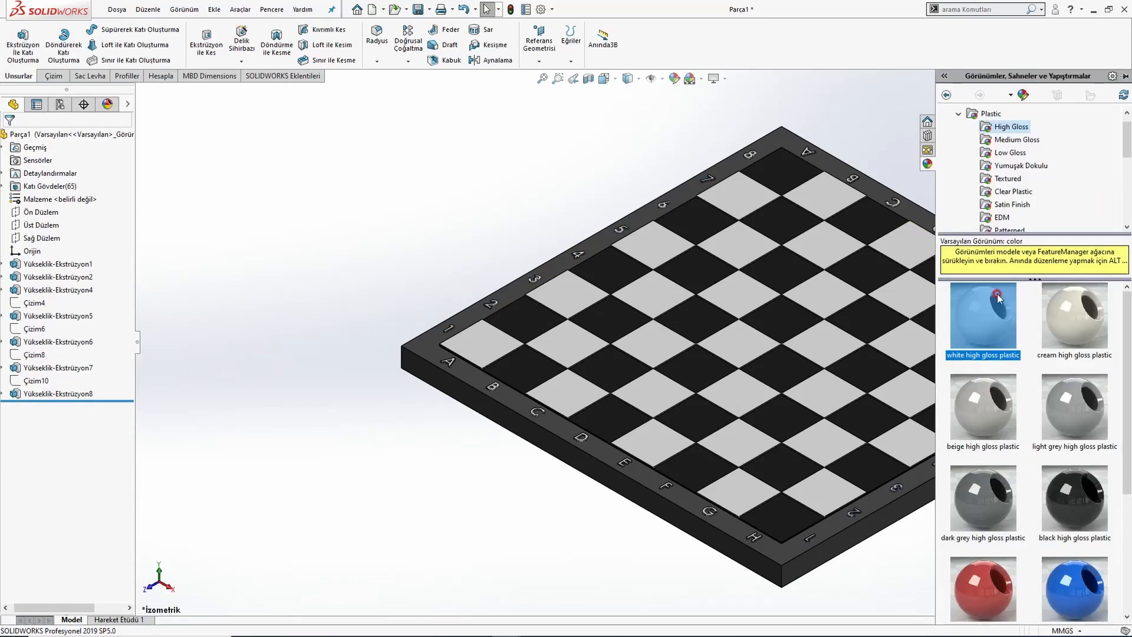
pyautogui.moveTo(996, 298); pyautogui.dragTo(76, 392)
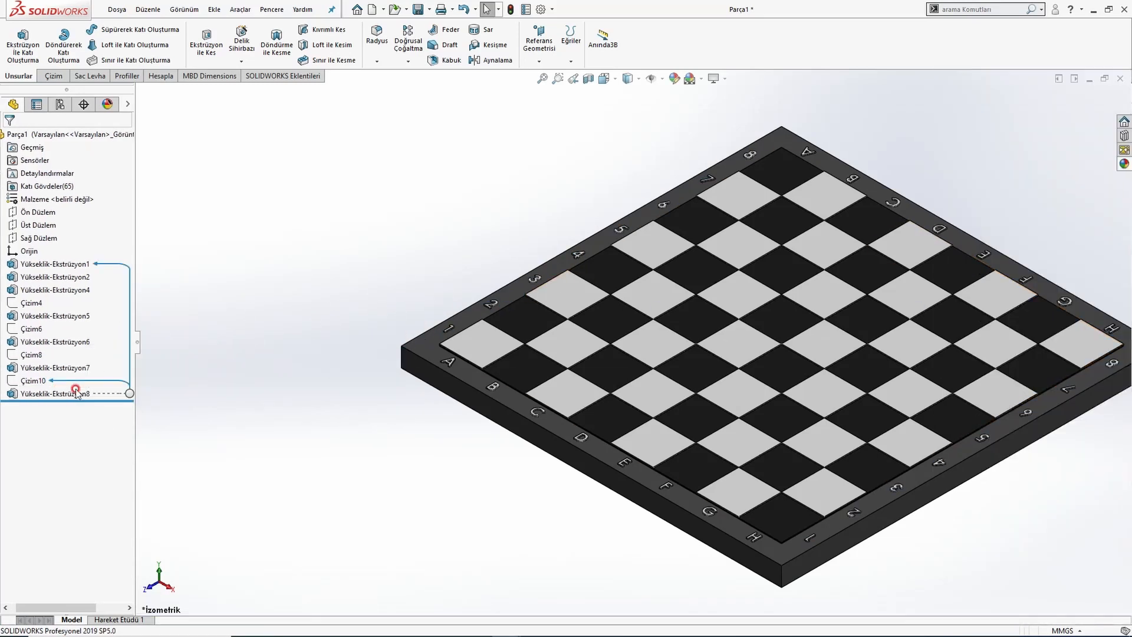
pyautogui.click(257, 360)
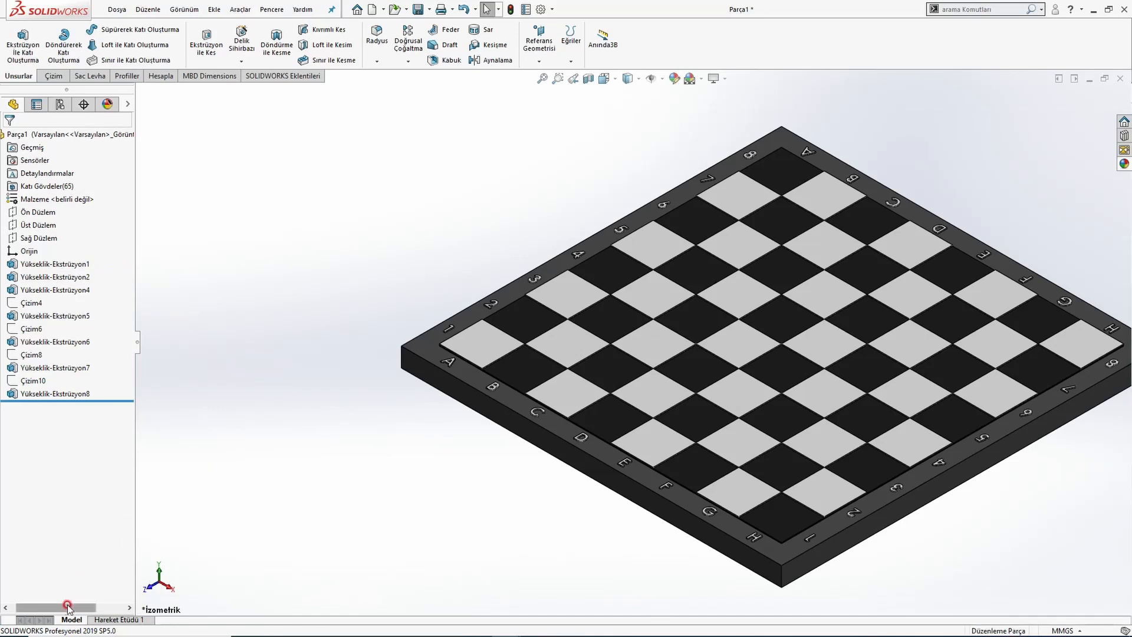
pyautogui.moveTo(67, 607); pyautogui.dragTo(62, 607)
# Examine the board's lettering on all four borders from above, from the opposite player's side and in isometric view.
pyautogui.press('f')
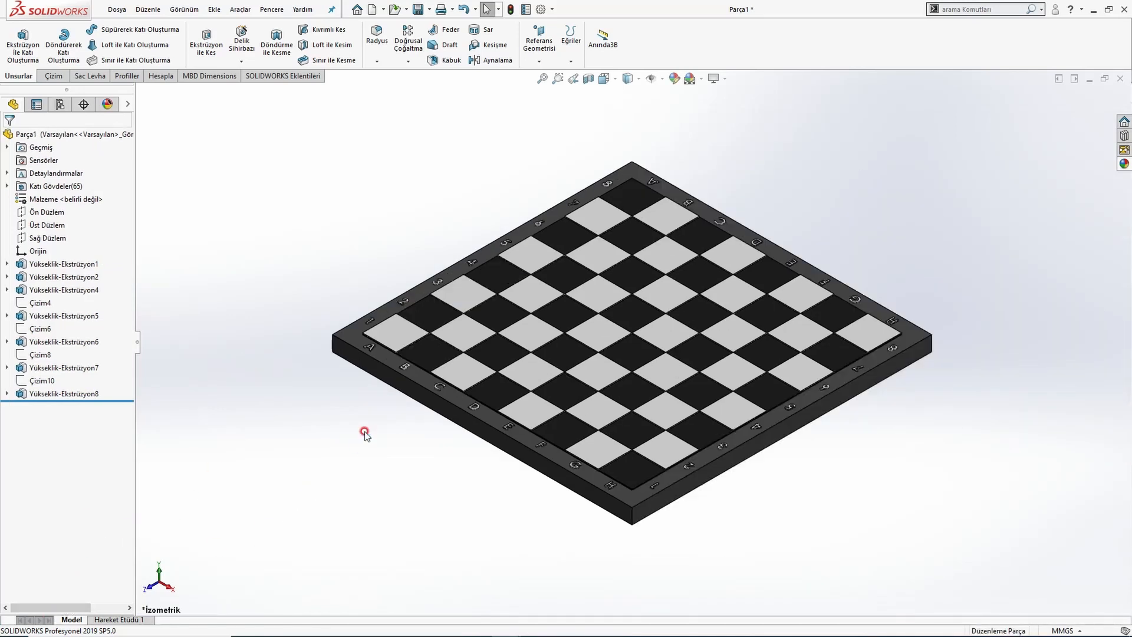
pyautogui.hotkey('ctrl', '5')
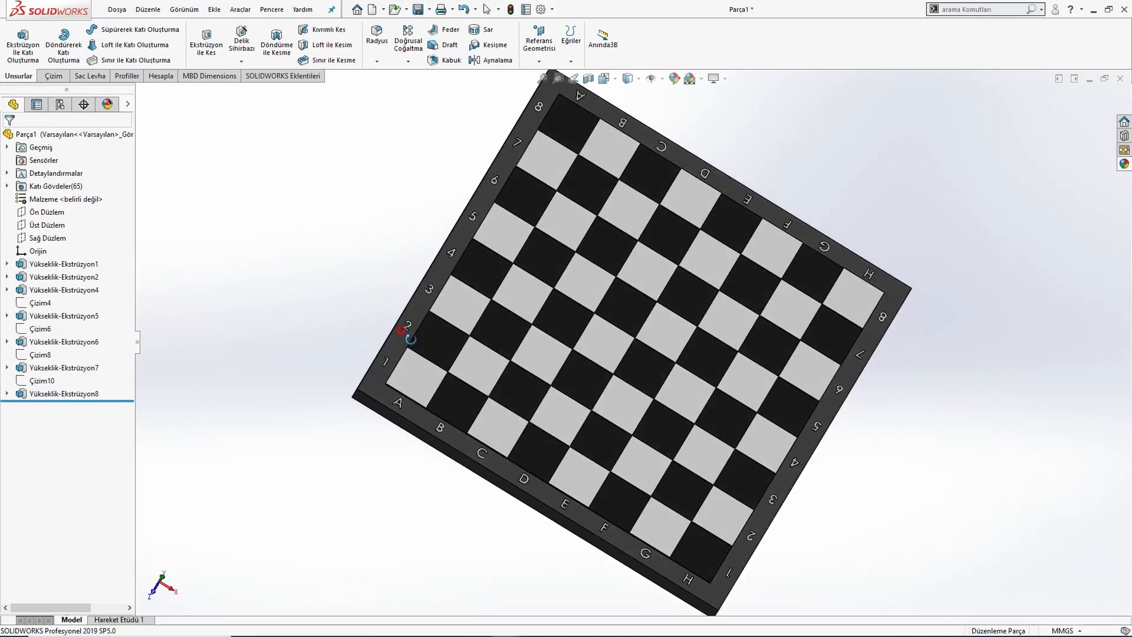
pyautogui.press('f')
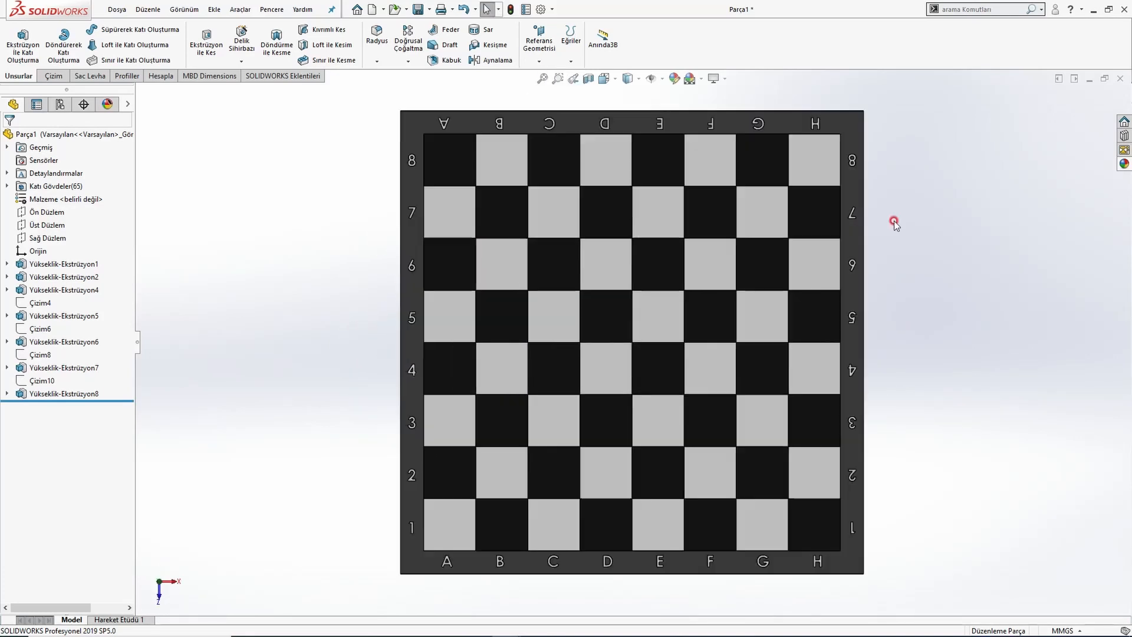
pyautogui.moveTo(798, 222); pyautogui.dragTo(722, 563, button='middle')
pyautogui.hotkey('ctrl', '5')
pyautogui.scroll(3, 512, 366)
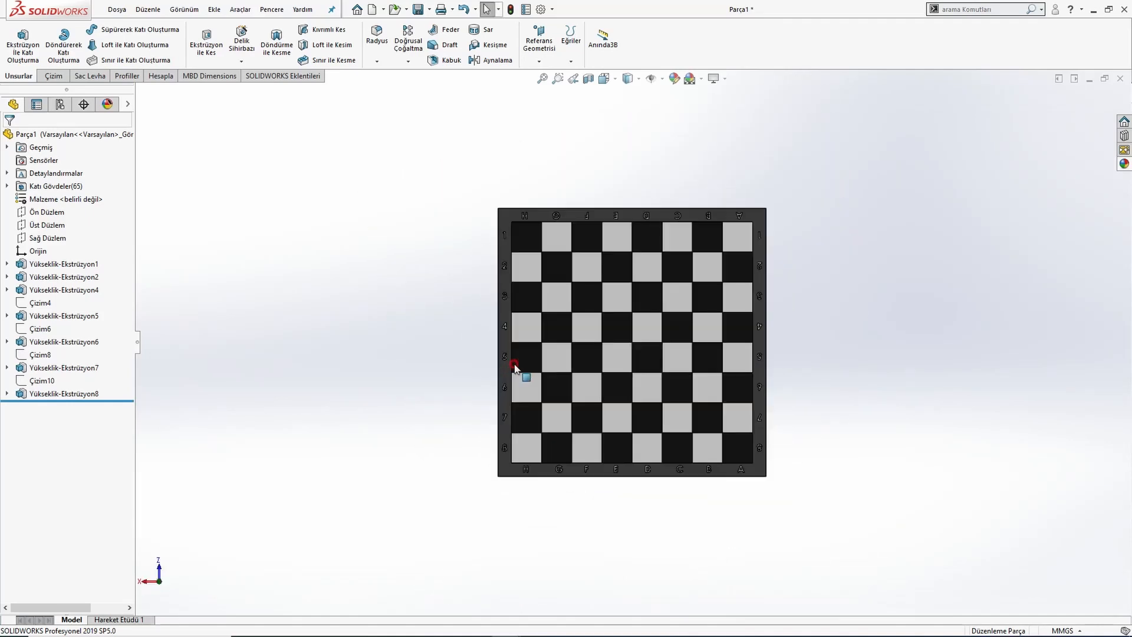
pyautogui.scroll(-4, 512, 366)
pyautogui.scroll(2, 526, 376)
pyautogui.hotkey('ctrl', '7')
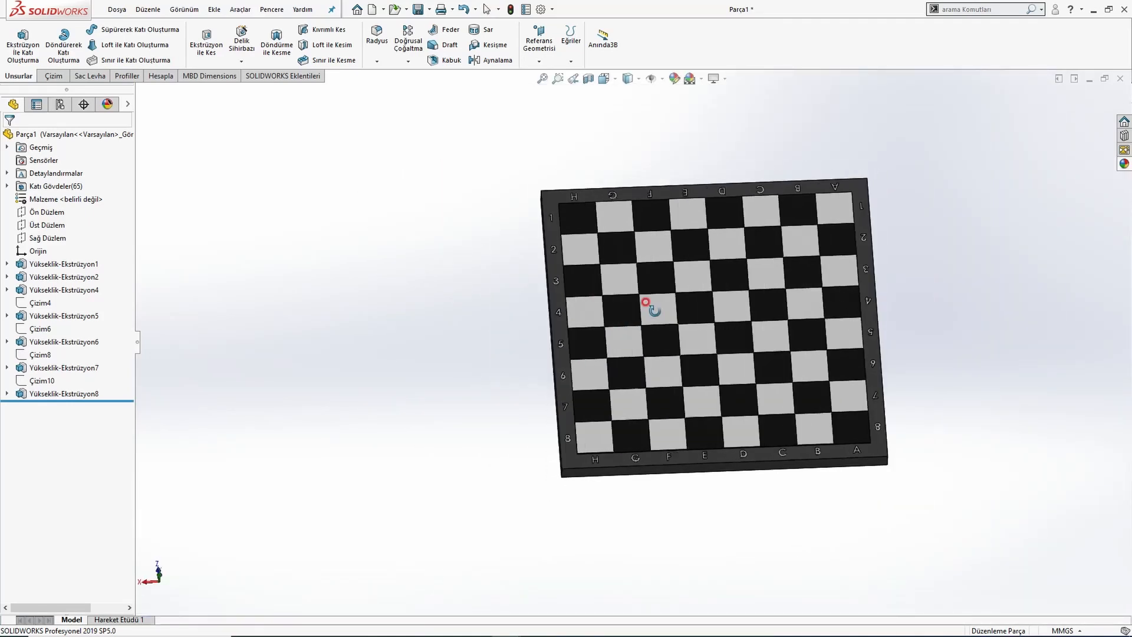